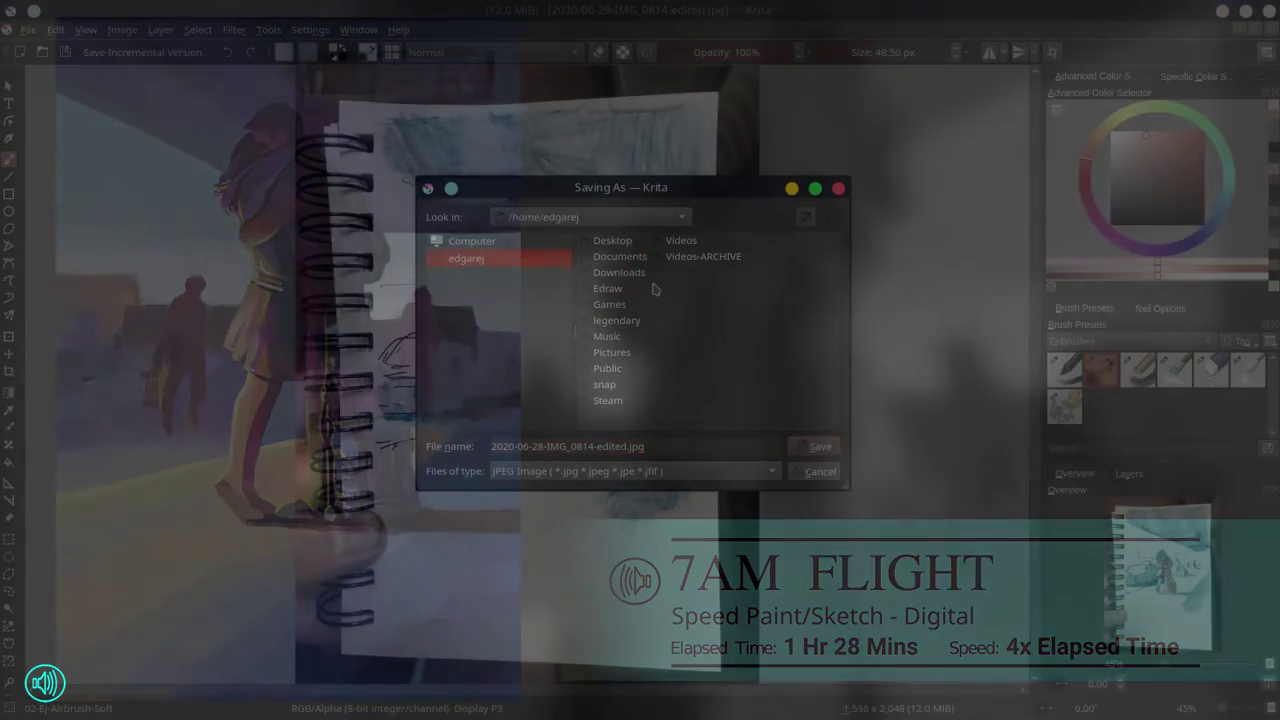
Save the photo as a Krita document named 2021-07-03-7AMFlight.kra in the 2021 Dailies folder.
double_click(628, 245)
left_click(630, 471)
left_click(309, 284)
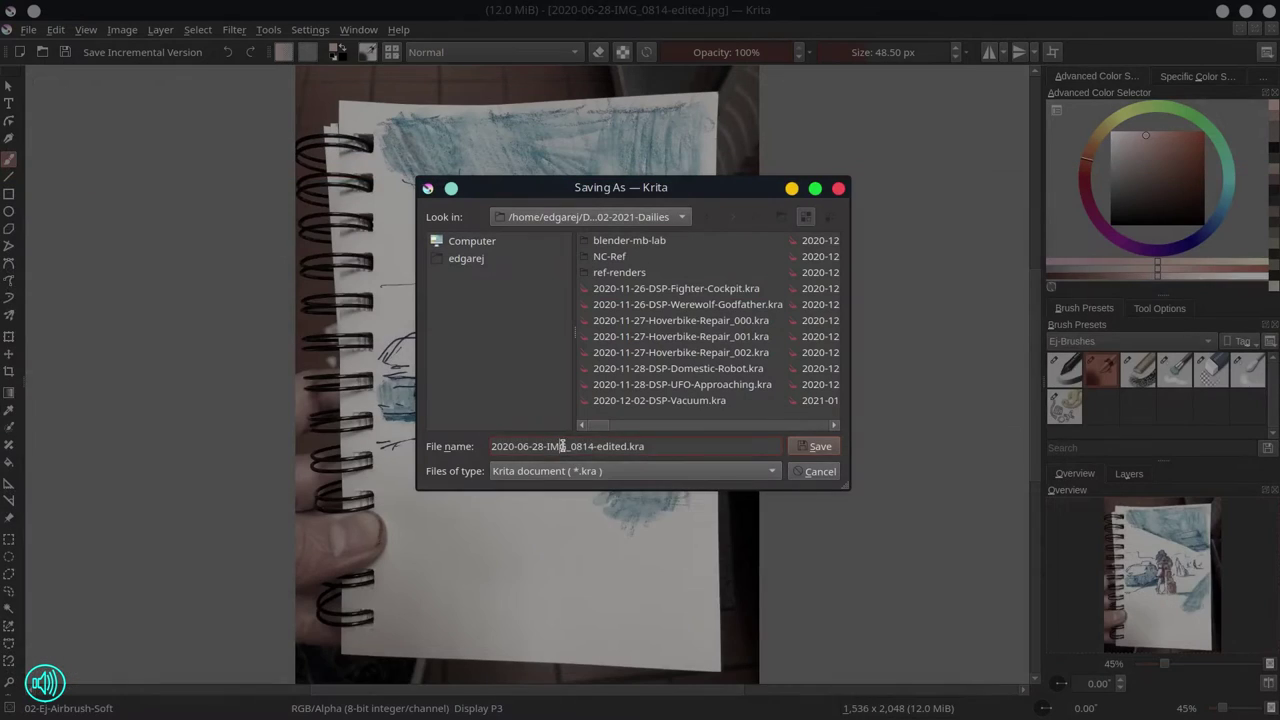
triple_click(563, 446)
right_click(563, 446)
left_click(630, 540)
left_click(815, 446)
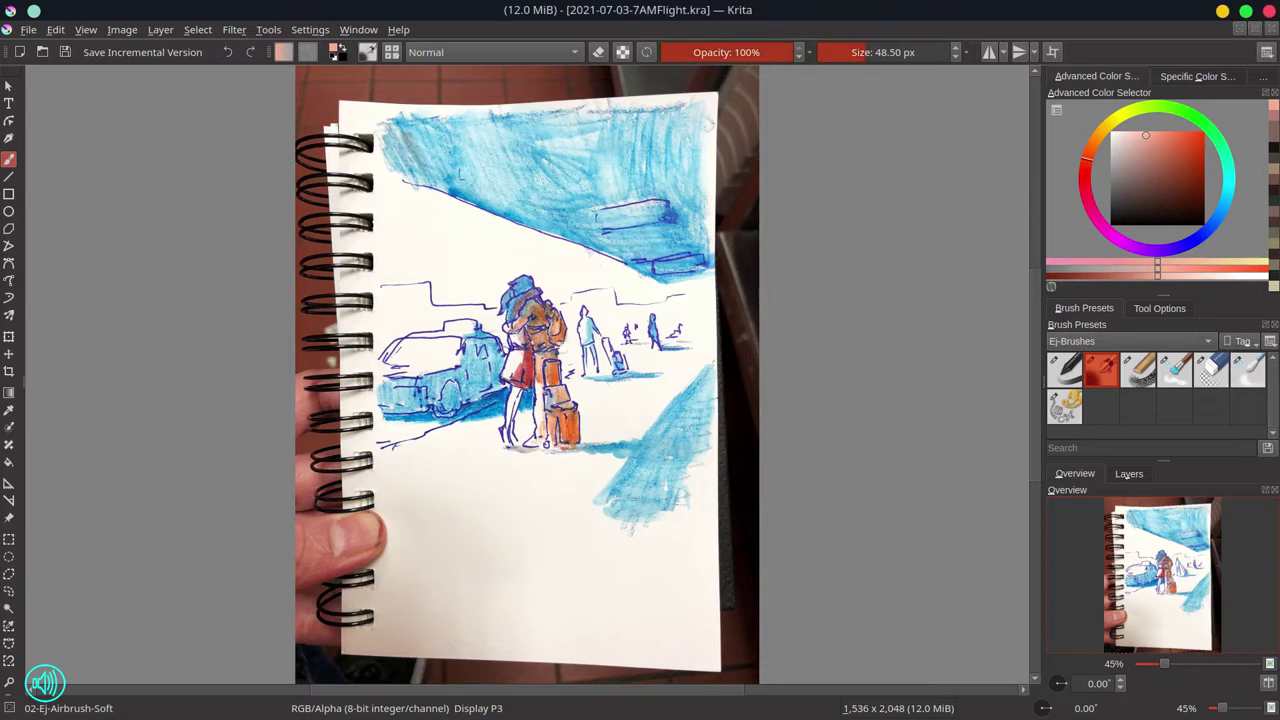
left_click(1156, 16)
Crop the photo closely around the sketchbook page to about 1,203 × 1,752 px.
left_click(9, 371)
left_click_drag(366, 214, 680, 589)
left_click_drag(522, 219, 523, 131)
left_click_drag(522, 588, 527, 666)
left_click_drag(682, 400, 712, 400)
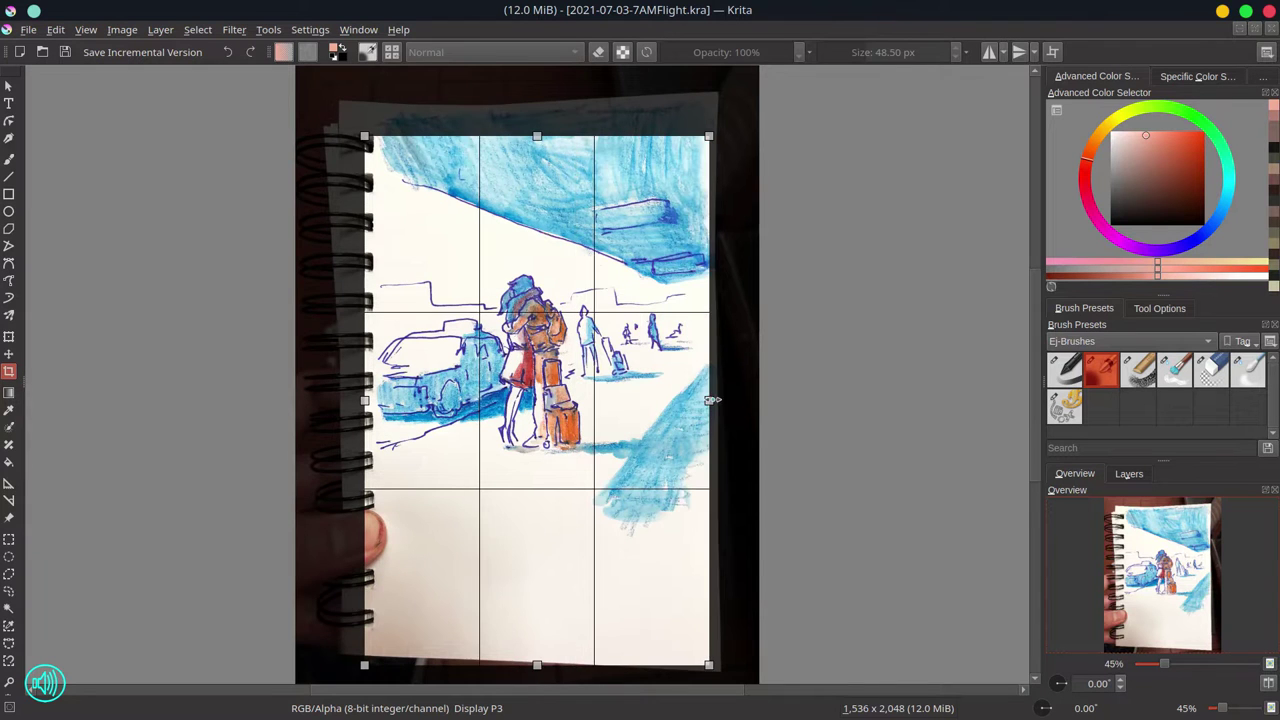
left_click_drag(365, 401, 346, 401)
key("Return")
Scale the image to a height of 5000 px at 300 pixels/inch, keeping proportions constrained.
left_click(126, 34)
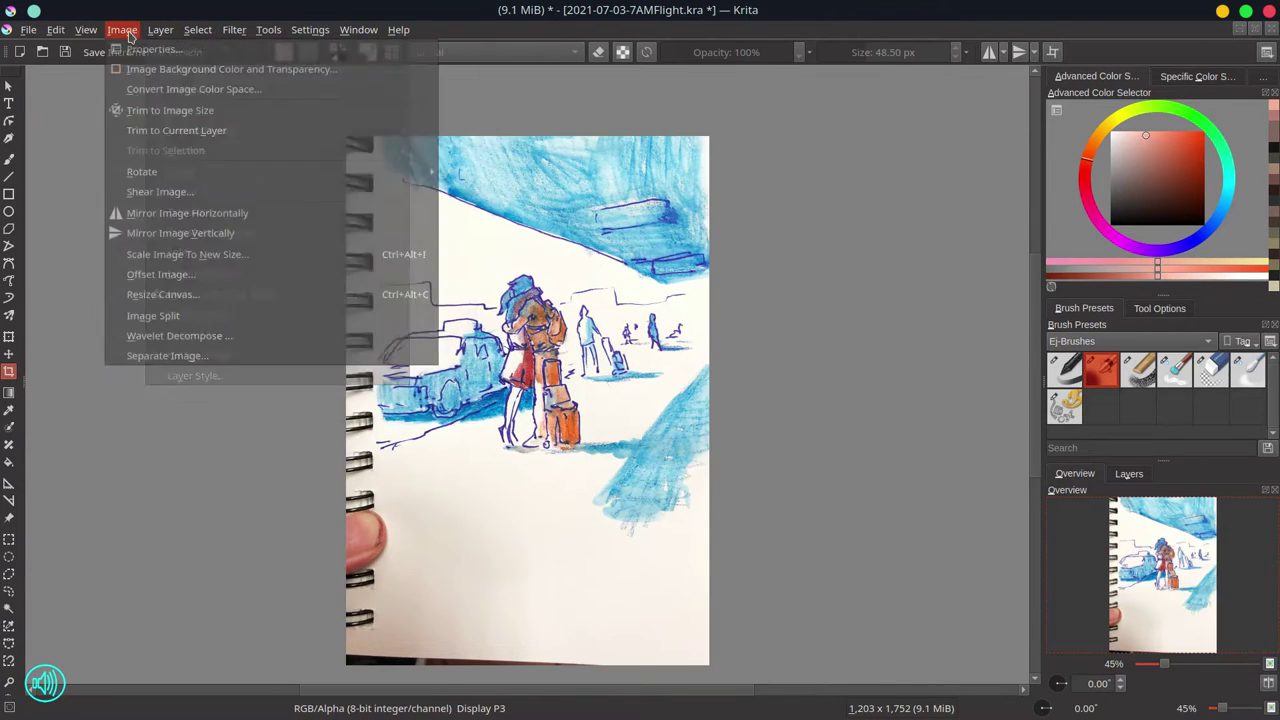
left_click(198, 259)
left_click_drag(592, 383, 638, 386)
type("300")
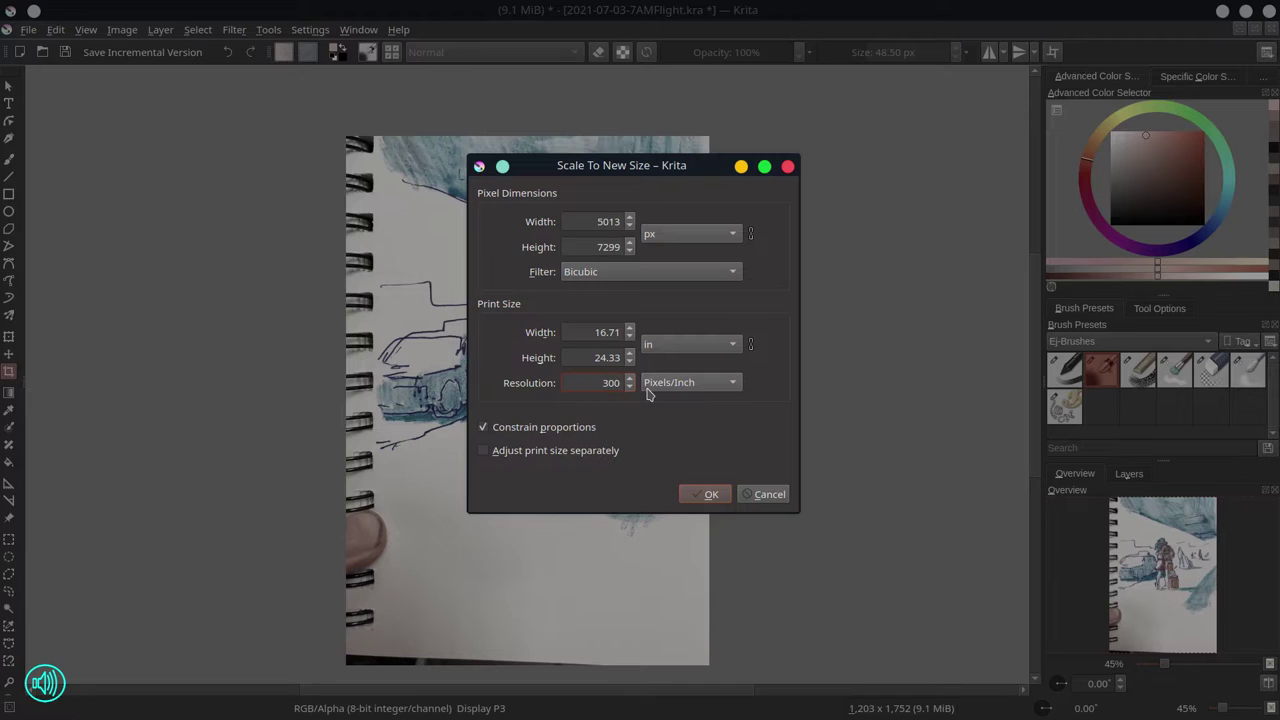
double_click(608, 247)
type("5000")
left_click(705, 494)
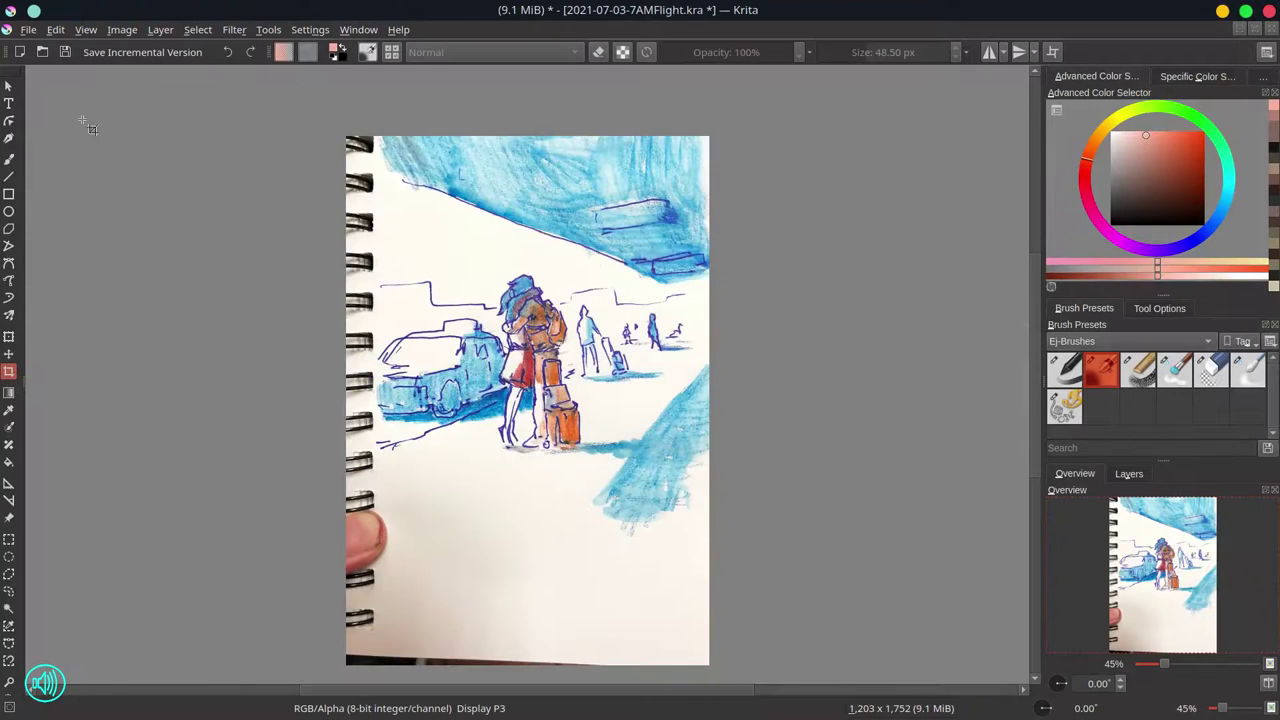
Resize the canvas to 3400 × 5000 px and save the document.
left_click(126, 34)
left_click(189, 294)
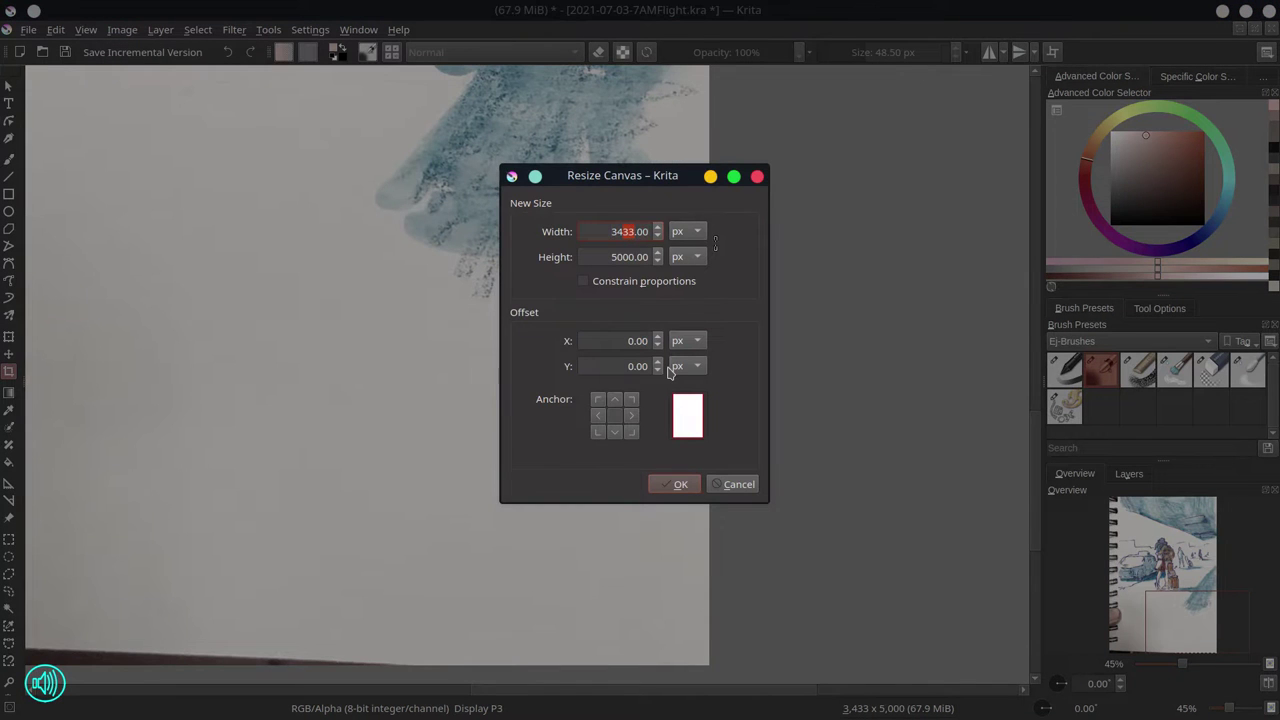
key("Return")
key("2")
key("ctrl+s")
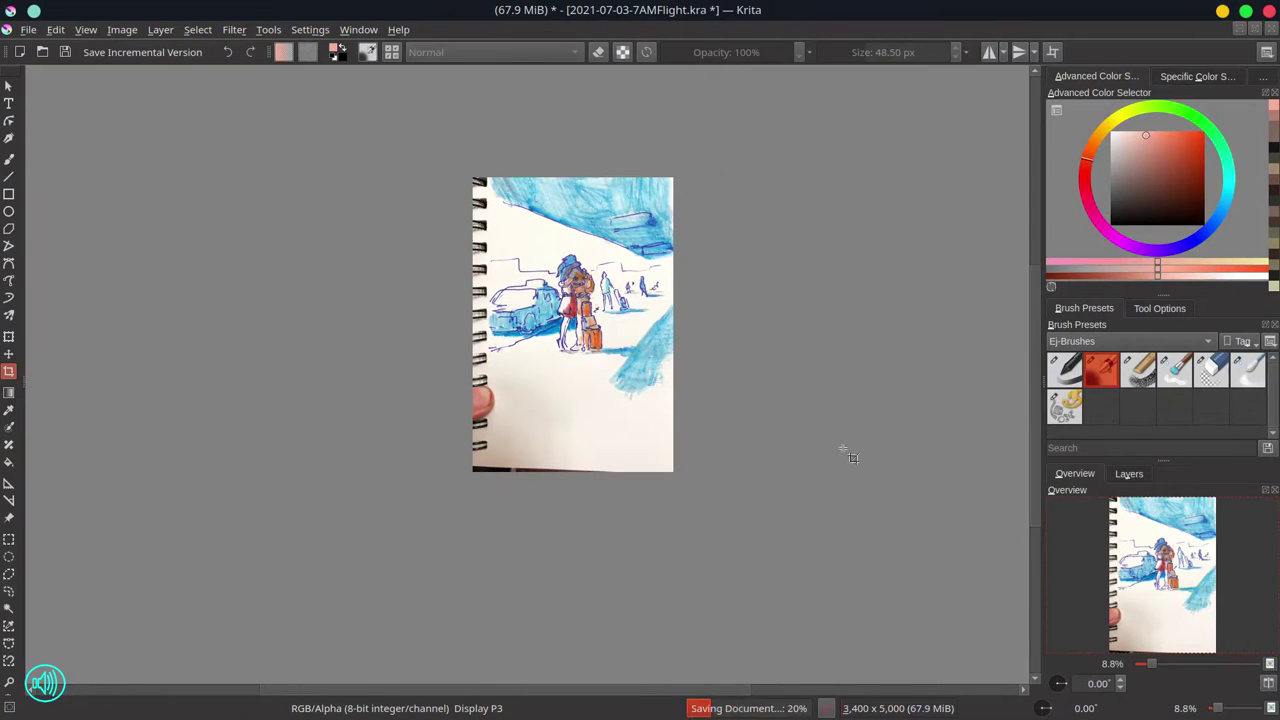
key("alt+Tab")
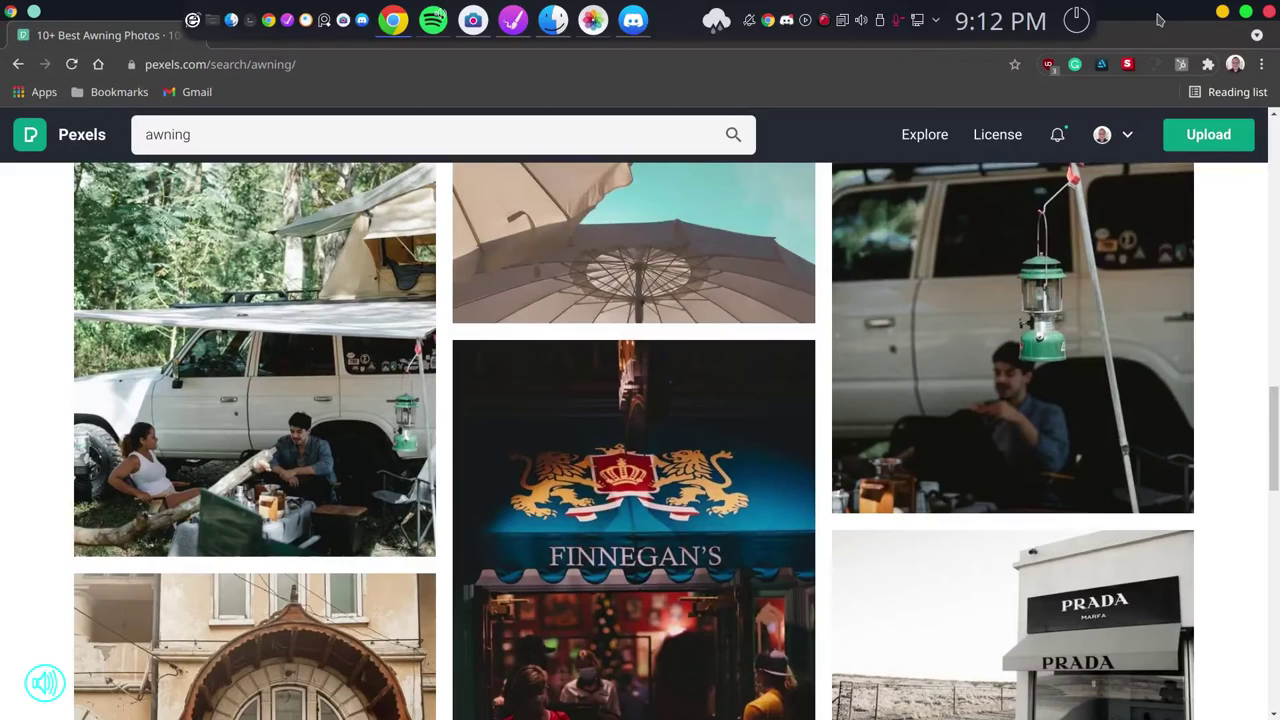
left_click_drag(1158, 15, 1279, 148)
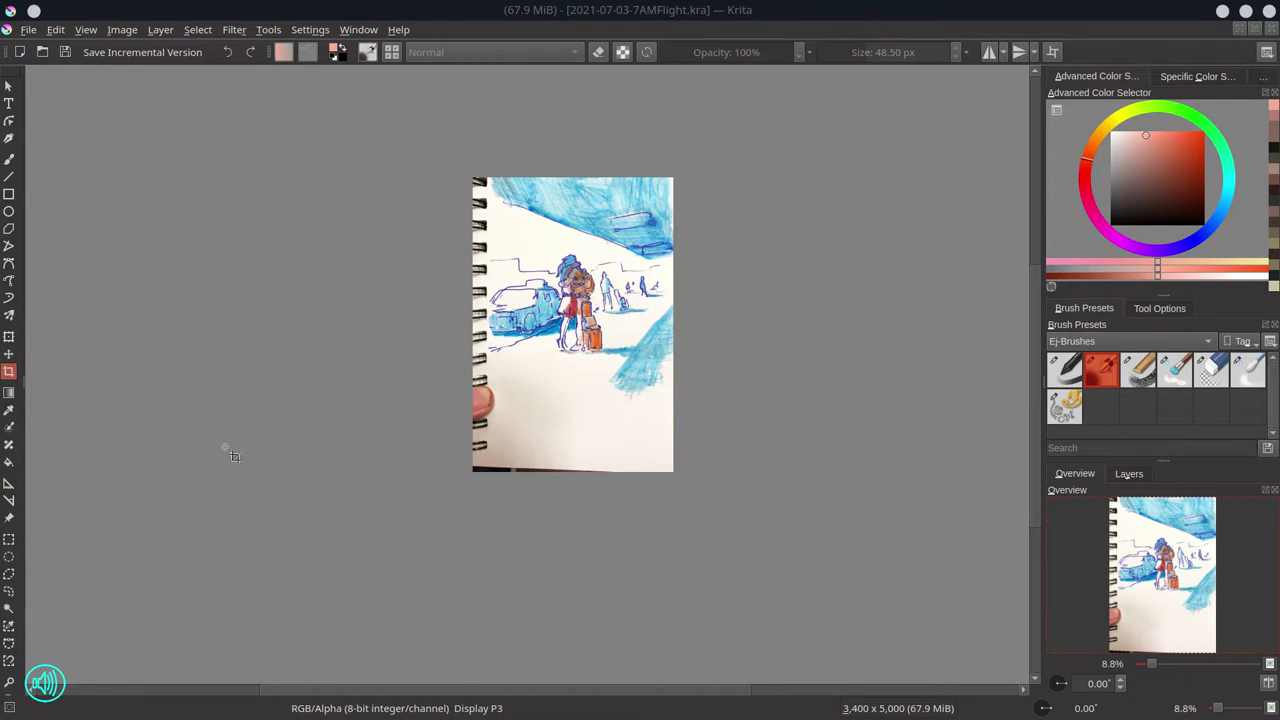
Transform the sketch photo, enlarging and shifting it so the hugging couple fills the canvas with the page edges outside.
key("ctrl+t")
left_click_drag(473, 178, 409, 86)
left_click_drag(641, 268, 628, 253)
left_click_drag(754, 590, 781, 628)
left_click_drag(709, 474, 693, 469)
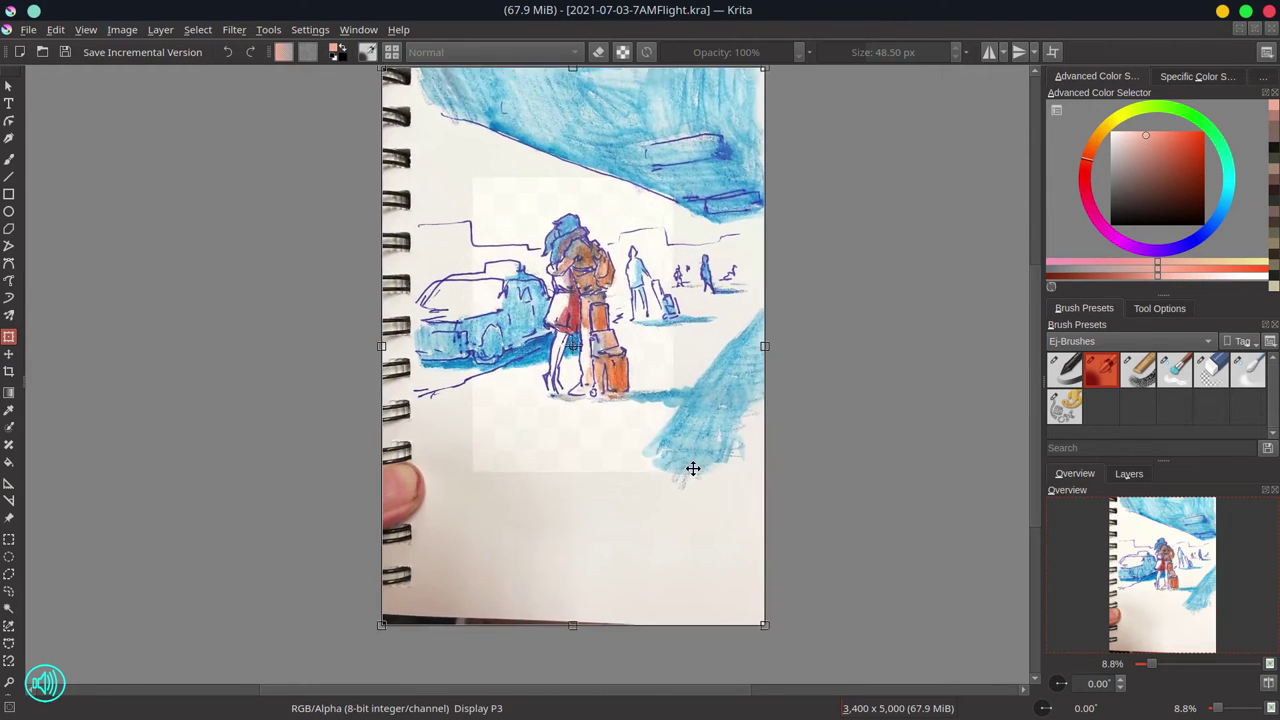
key("Return")
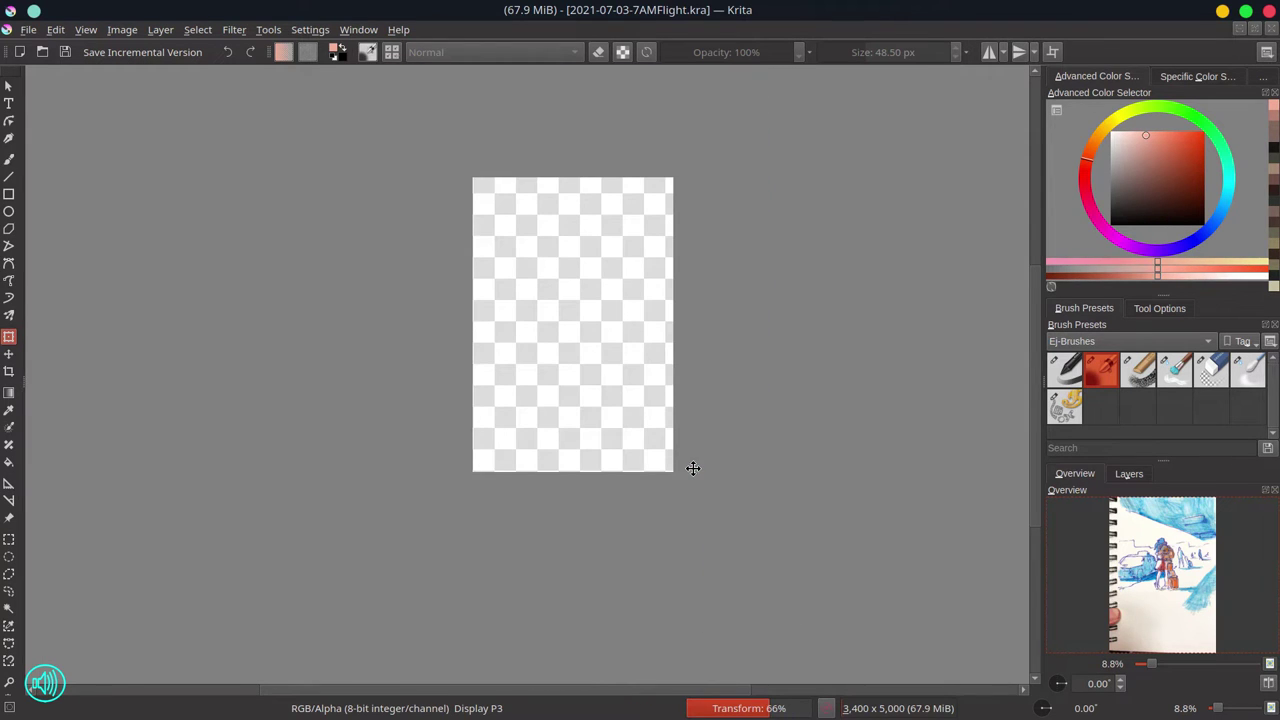
Add a paint layer above the background and prepare black with the 01-Ej-Basic-Round brush.
left_click(1129, 474)
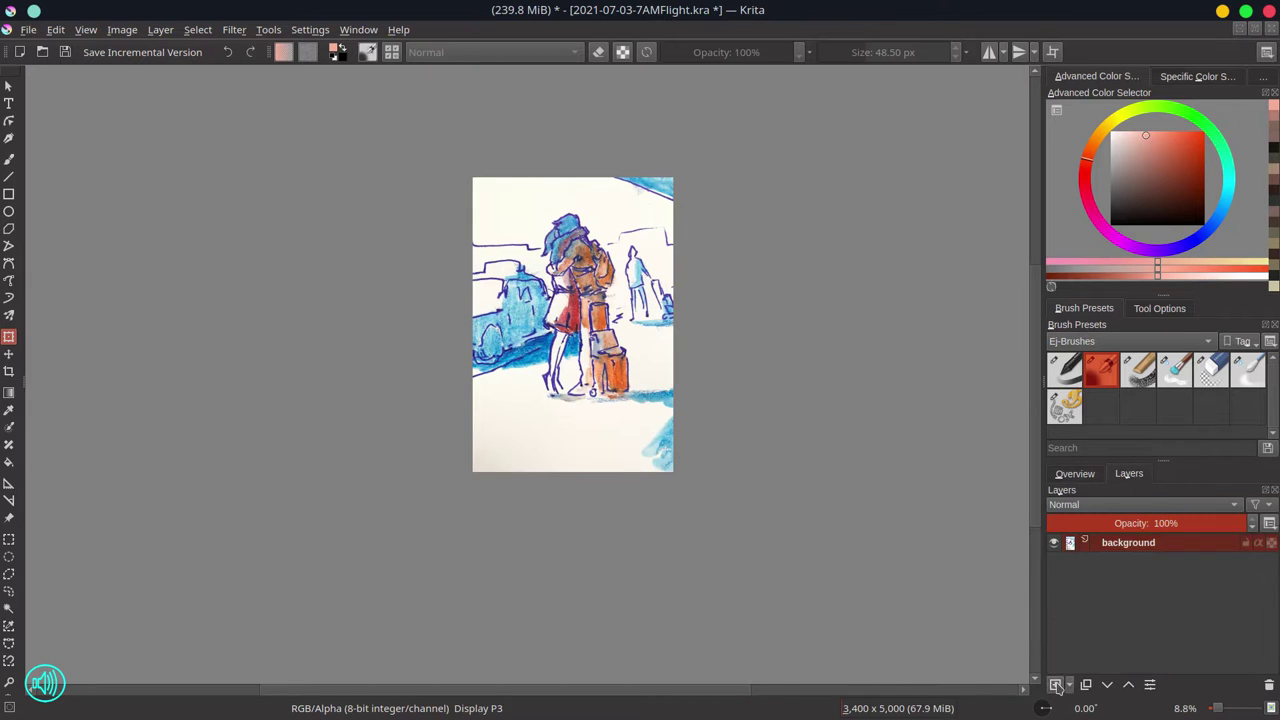
left_click(1055, 685)
left_click_drag(1142, 214, 1108, 227)
left_click(1065, 370)
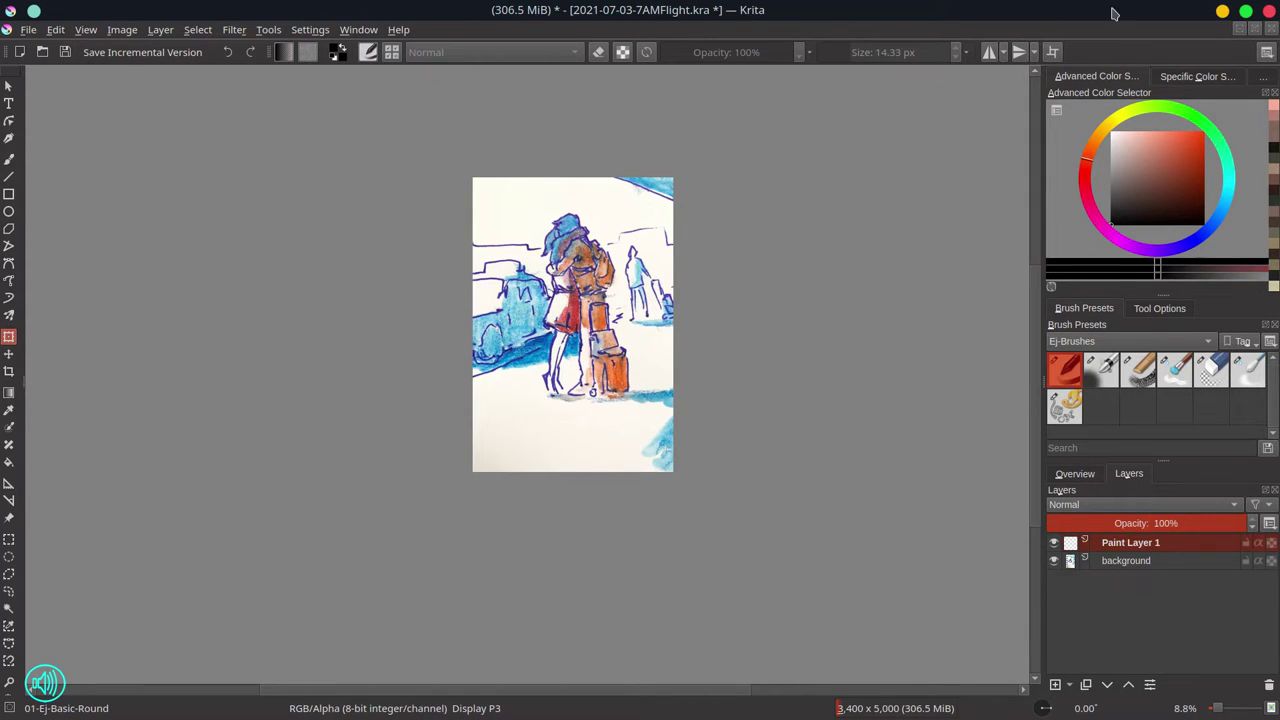
left_click(9, 160)
Lower the background layer's opacity to 58% and make Paint Layer 1 active again.
left_click(1202, 564)
left_click_drag(1198, 525, 1161, 527)
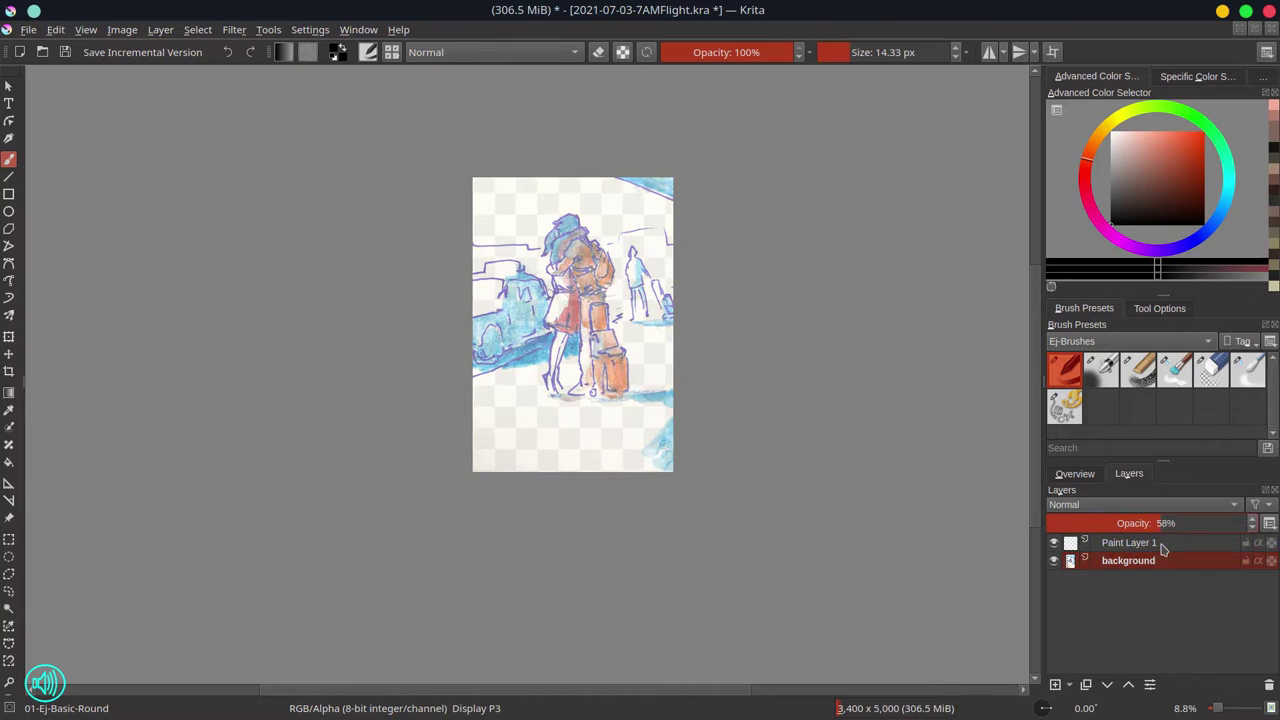
left_click(1161, 546)
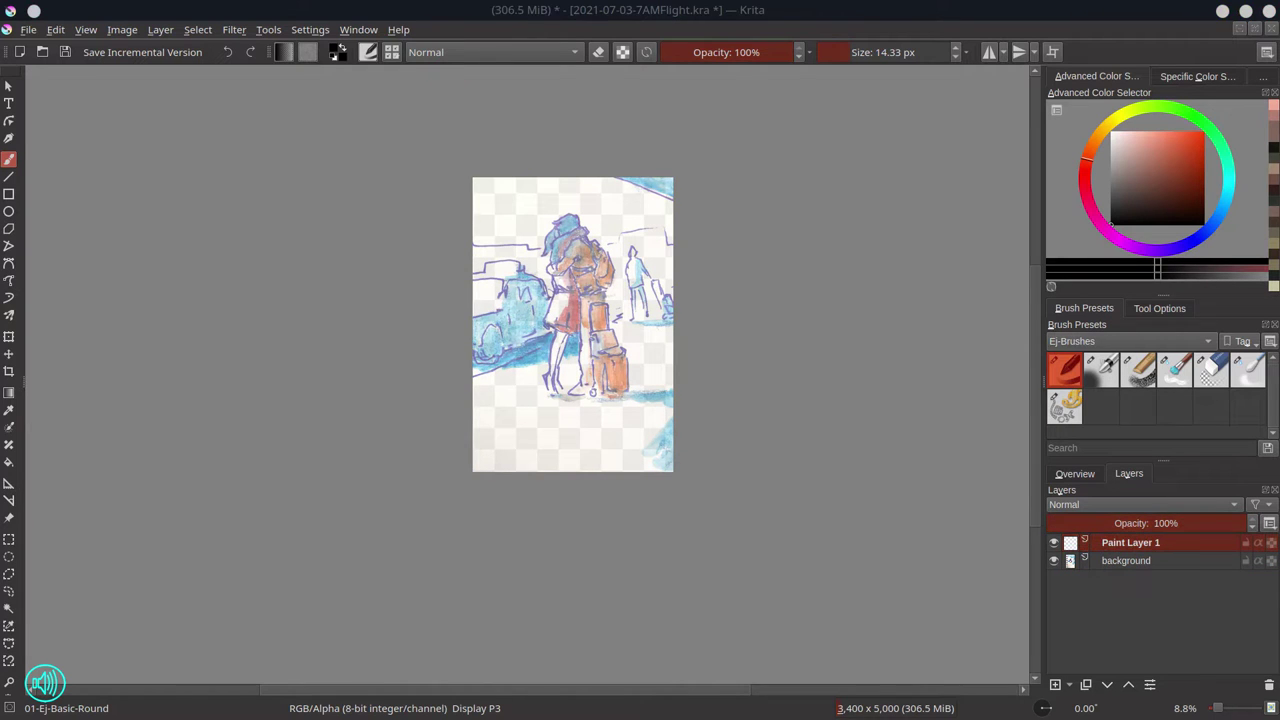
left_click(1122, 7)
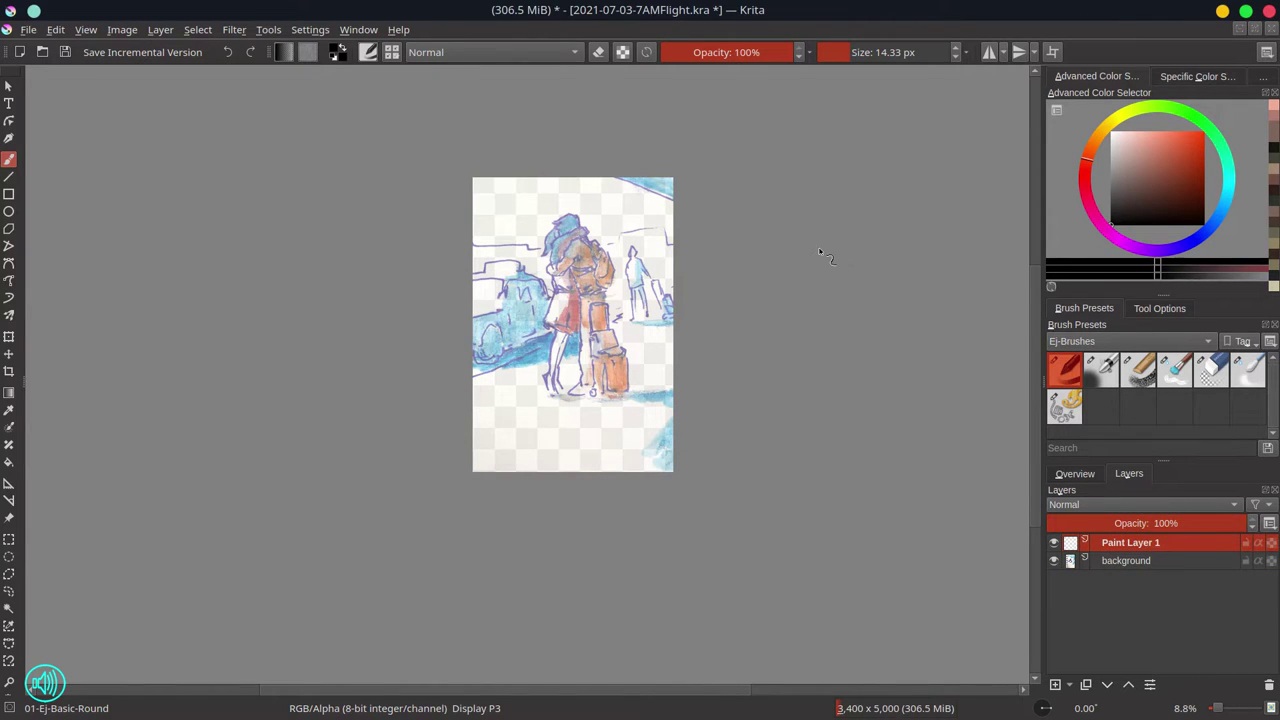
Trace the man's hair and face and the woman's raised arm in black, with a brush size of about 16 px.
scroll(666, 300, "up", 5)
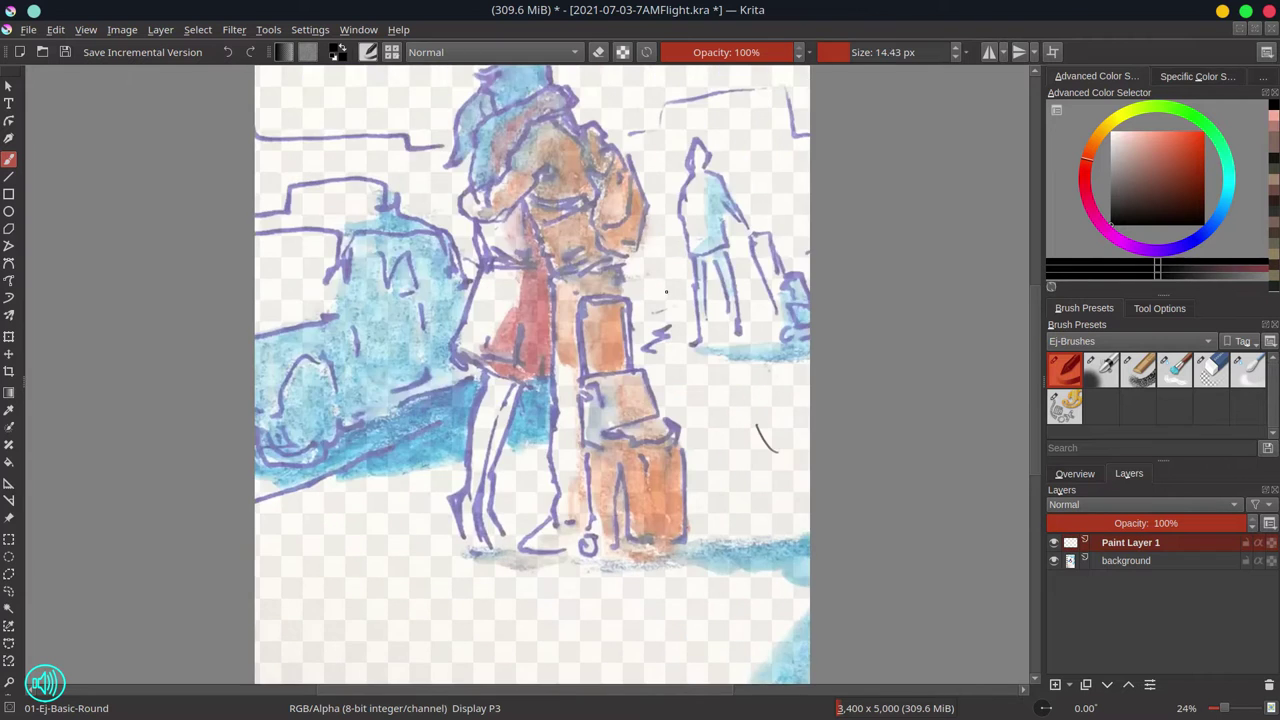
left_click_drag(666, 292, 666, 266)
mouse_move(488, 96)
left_mouse_down()
mouse_move(546, 185)
mouse_move(564, 139)
mouse_move(580, 139)
left_mouse_up()
key("ctrl+z")
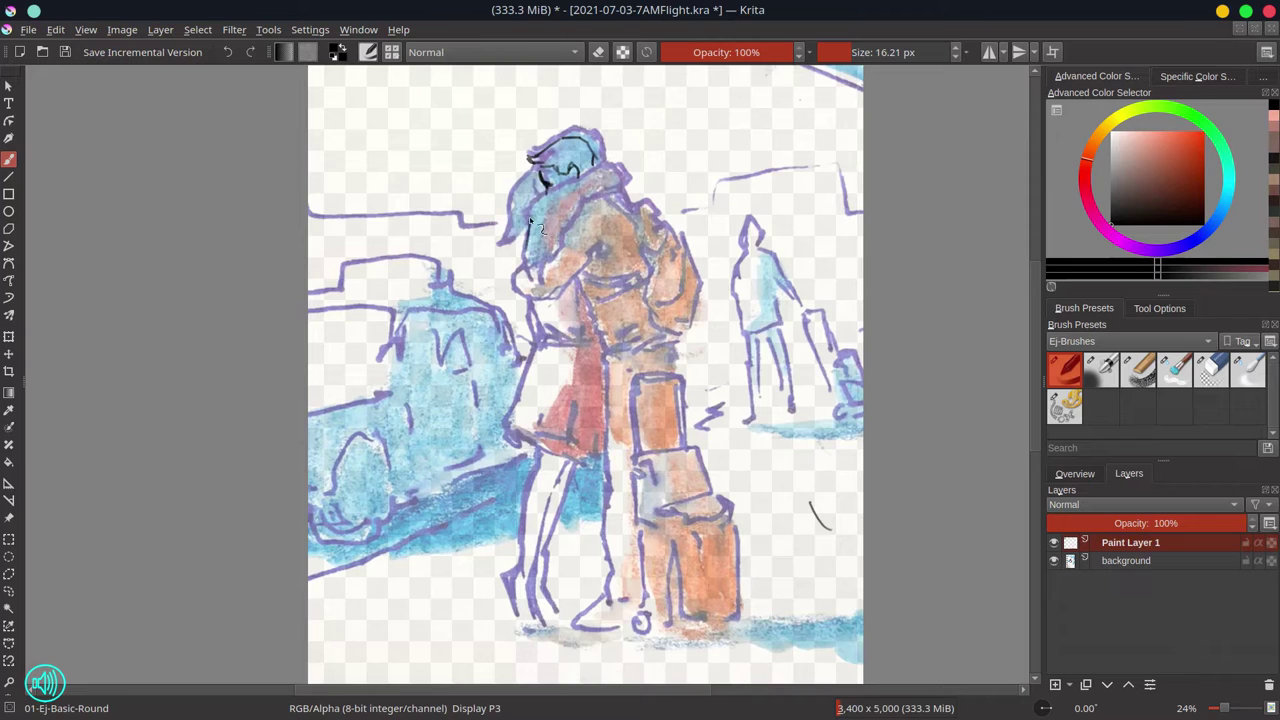
left_click_drag(580, 198, 543, 284)
left_click_drag(530, 221, 530, 267)
left_click_drag(578, 206, 546, 249)
left_click_drag(557, 236, 556, 248)
Draw the hand, the man's forearm, the waist hem and the woman's hair, and check the lines without the background.
key("slash")
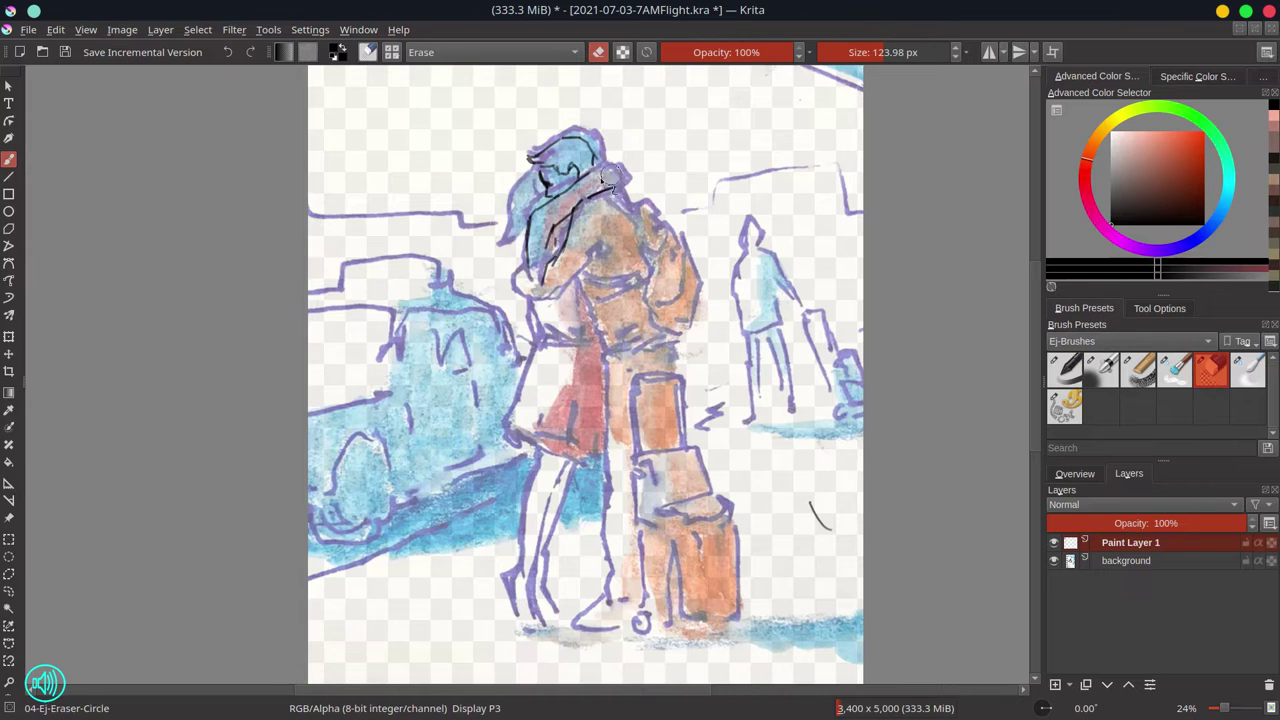
key("slash")
left_click_drag(610, 177, 624, 189)
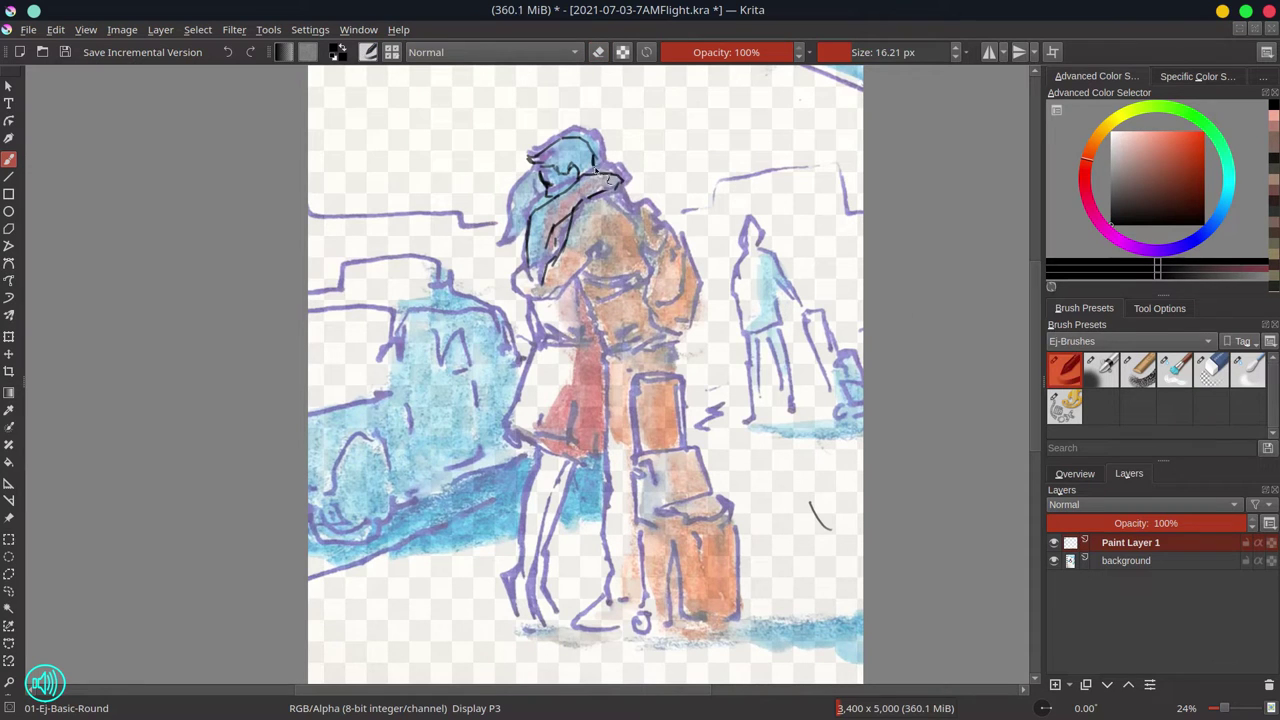
mouse_move(530, 276)
left_mouse_down()
mouse_move(548, 300)
mouse_move(614, 254)
left_mouse_up()
mouse_move(533, 307)
left_mouse_down()
mouse_move(565, 348)
mouse_move(604, 358)
left_mouse_up()
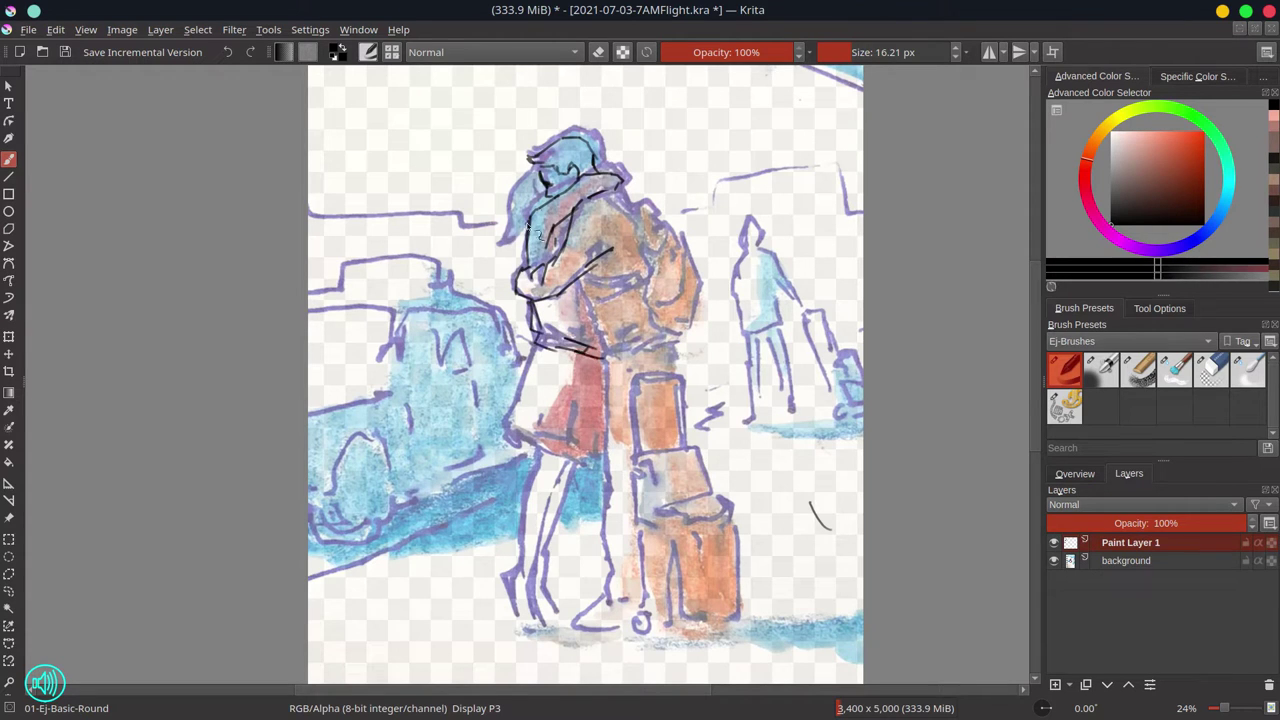
left_click_drag(522, 221, 535, 270)
left_click_drag(526, 180, 502, 248)
left_click(1054, 561)
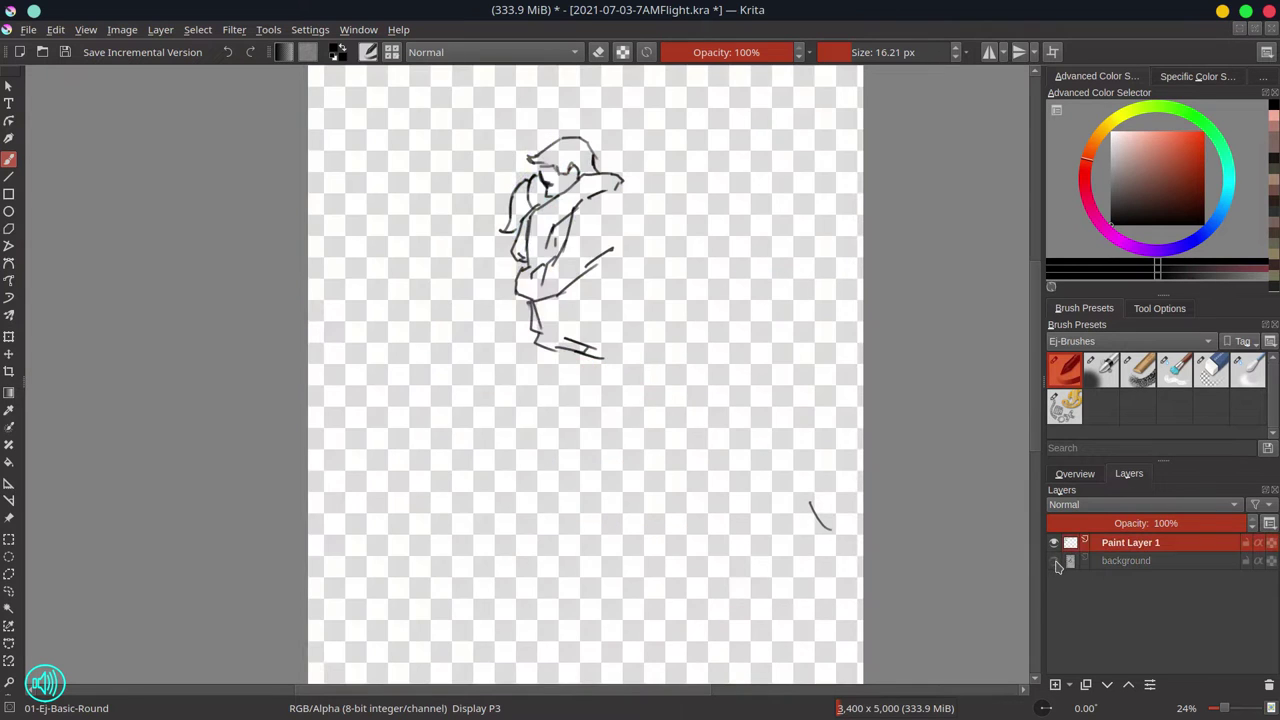
left_click(1054, 561)
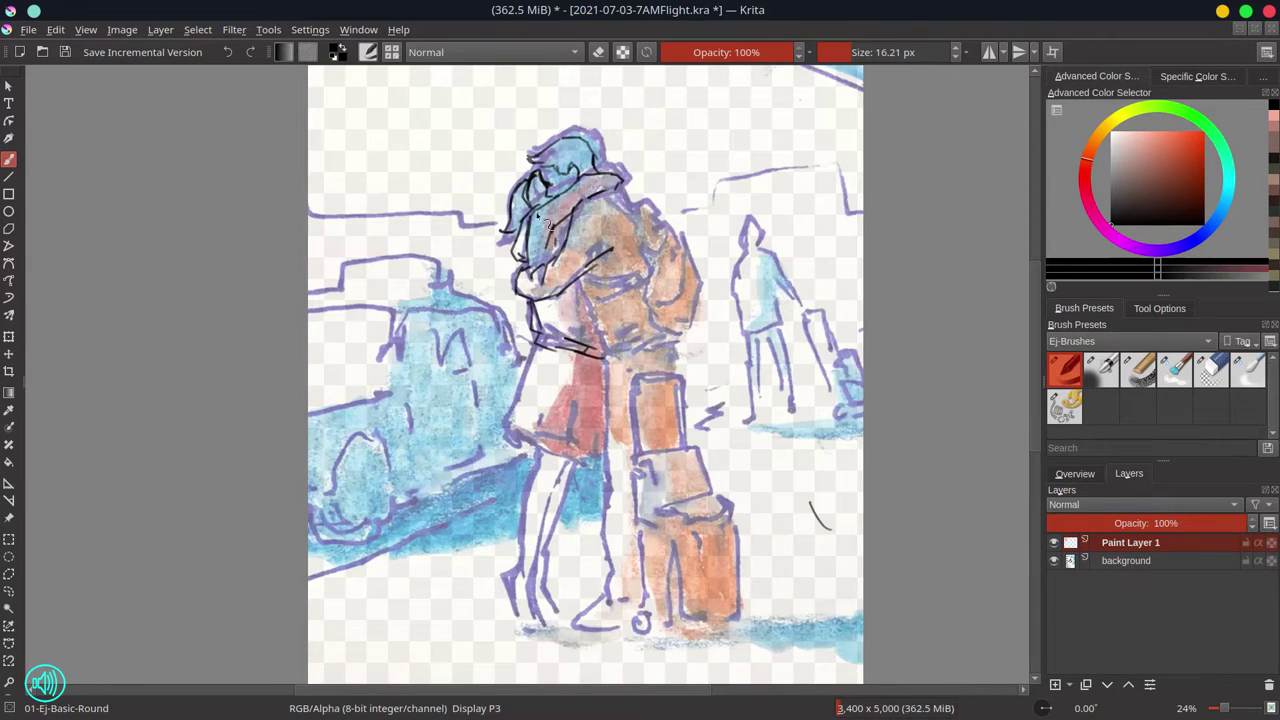
Reinforce the outline of the arm around the man's neck and clean up the lines beside it.
mouse_move(535, 212)
left_mouse_down()
mouse_move(622, 177)
mouse_move(592, 178)
mouse_move(621, 182)
left_mouse_up()
key("slash")
key("slash")
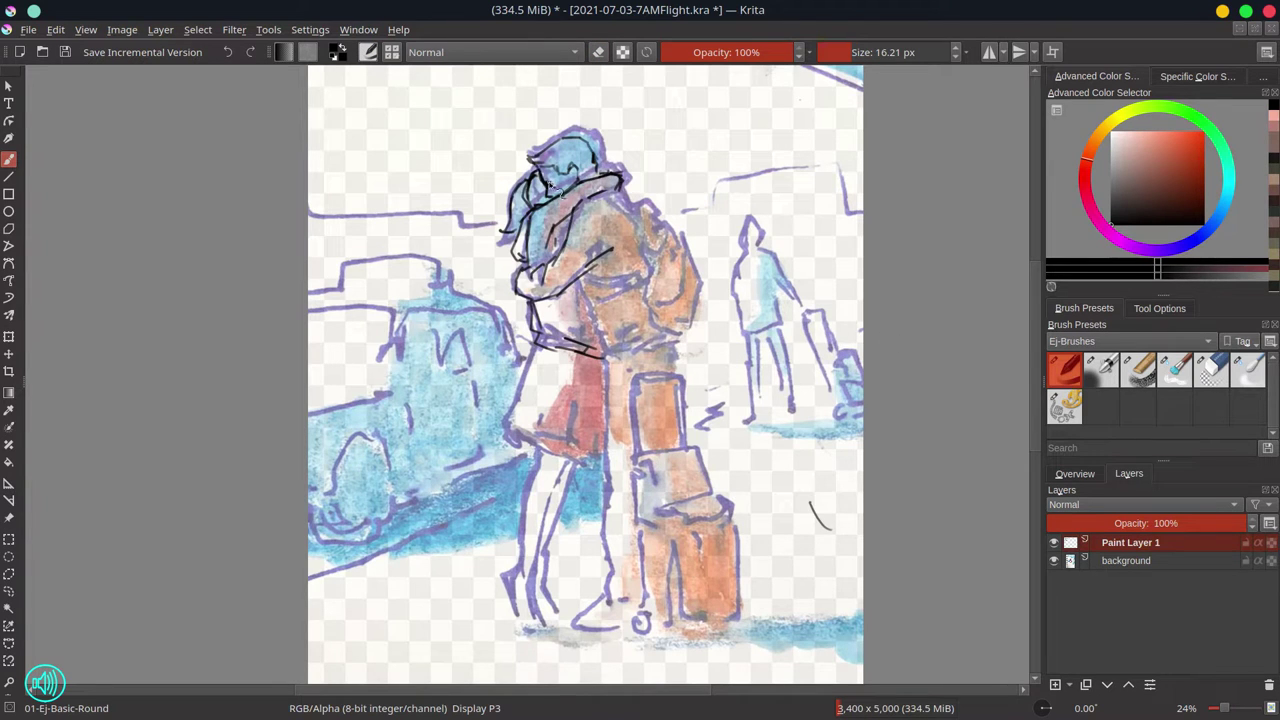
left_click(1211, 370)
key("slash")
Select the couple's heads with a polygonal selection, enlarge them slightly upward, and deselect.
left_click(9, 574)
left_click(625, 140)
left_click(518, 103)
left_click(472, 162)
left_click(465, 220)
left_click(477, 241)
left_click(504, 237)
double_click(625, 157)
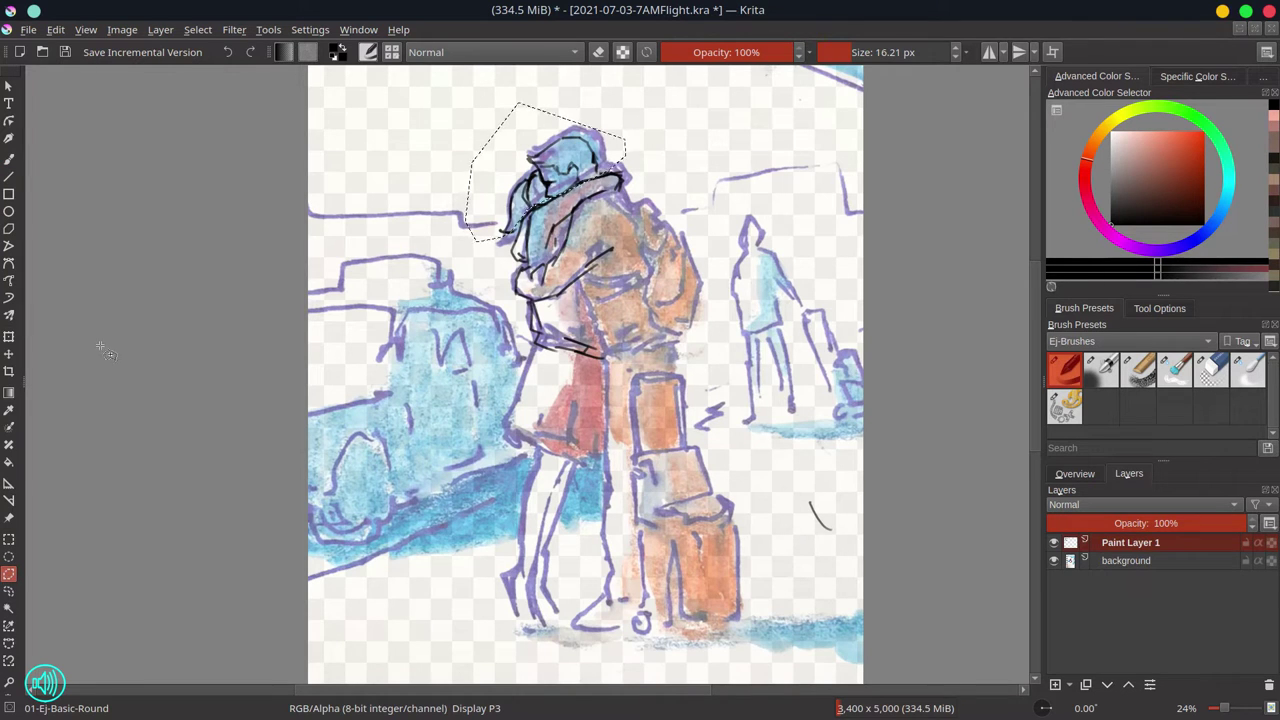
left_click(9, 337)
left_click_drag(626, 103, 632, 93)
key("Return")
left_click(198, 30)
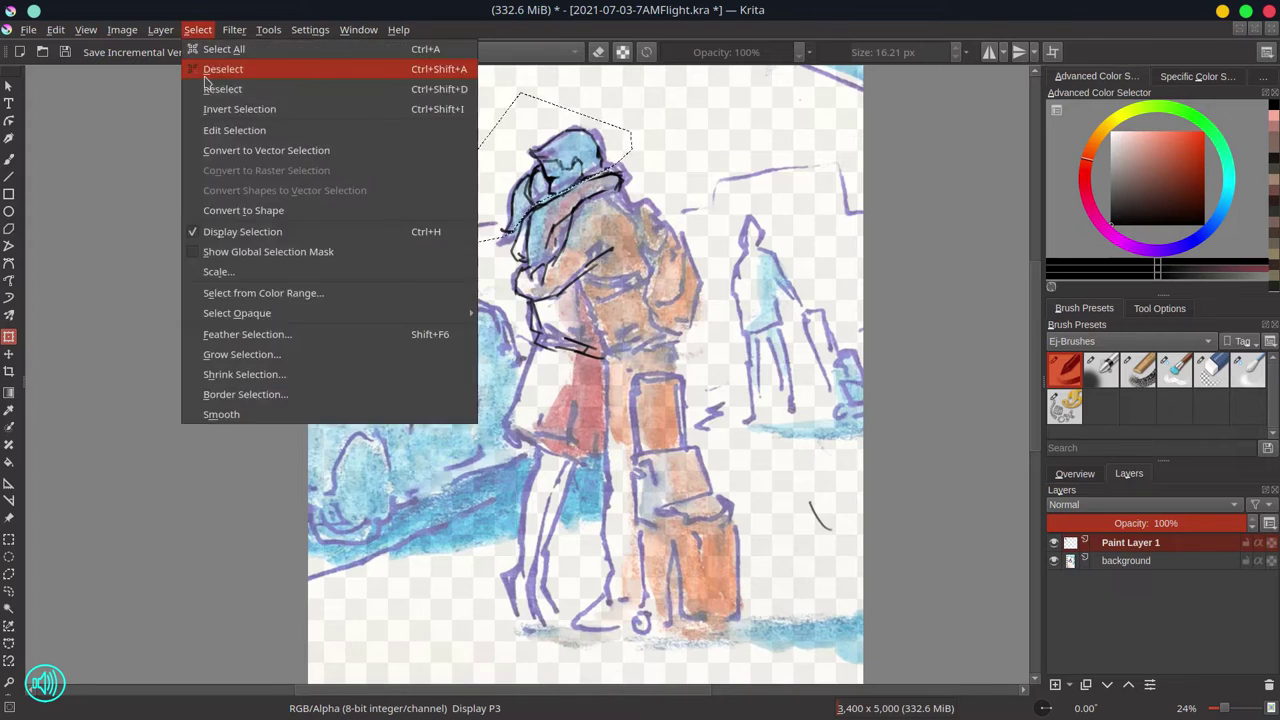
left_click(206, 72)
Erase the overlapping lines between the enlarged heads and the woman's raised arm.
key("slash")
key("b")
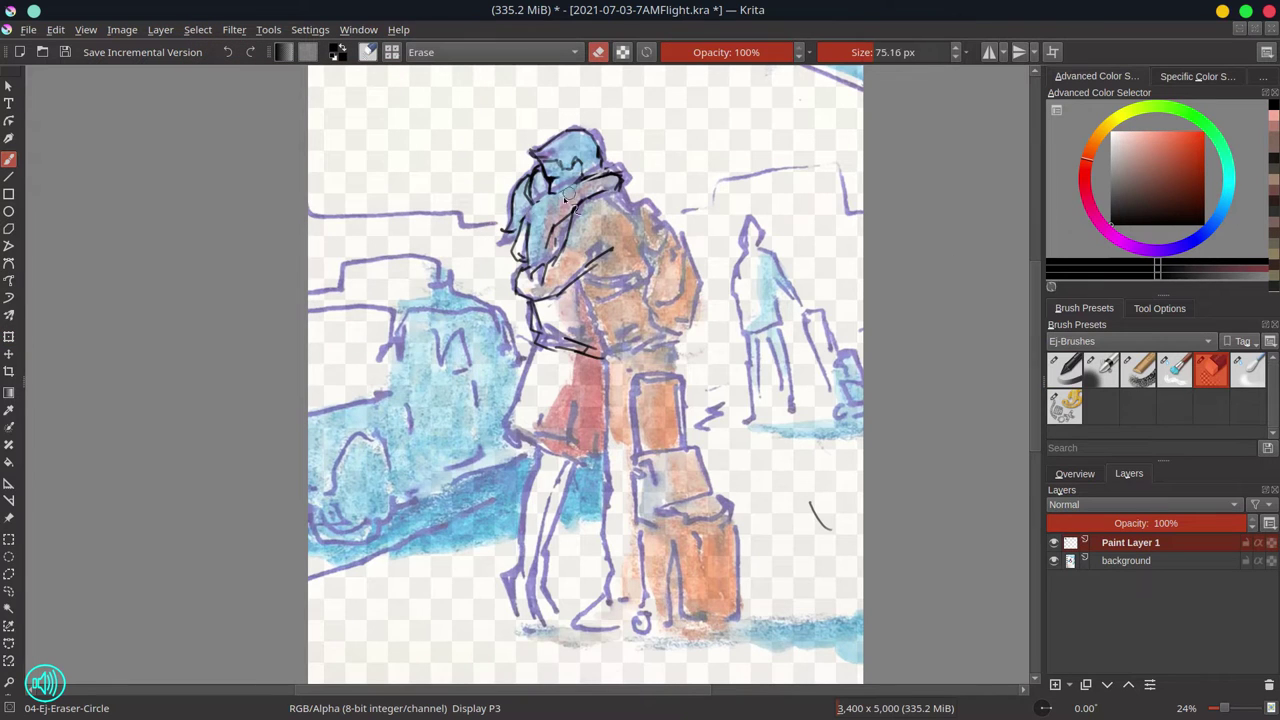
key("slash")
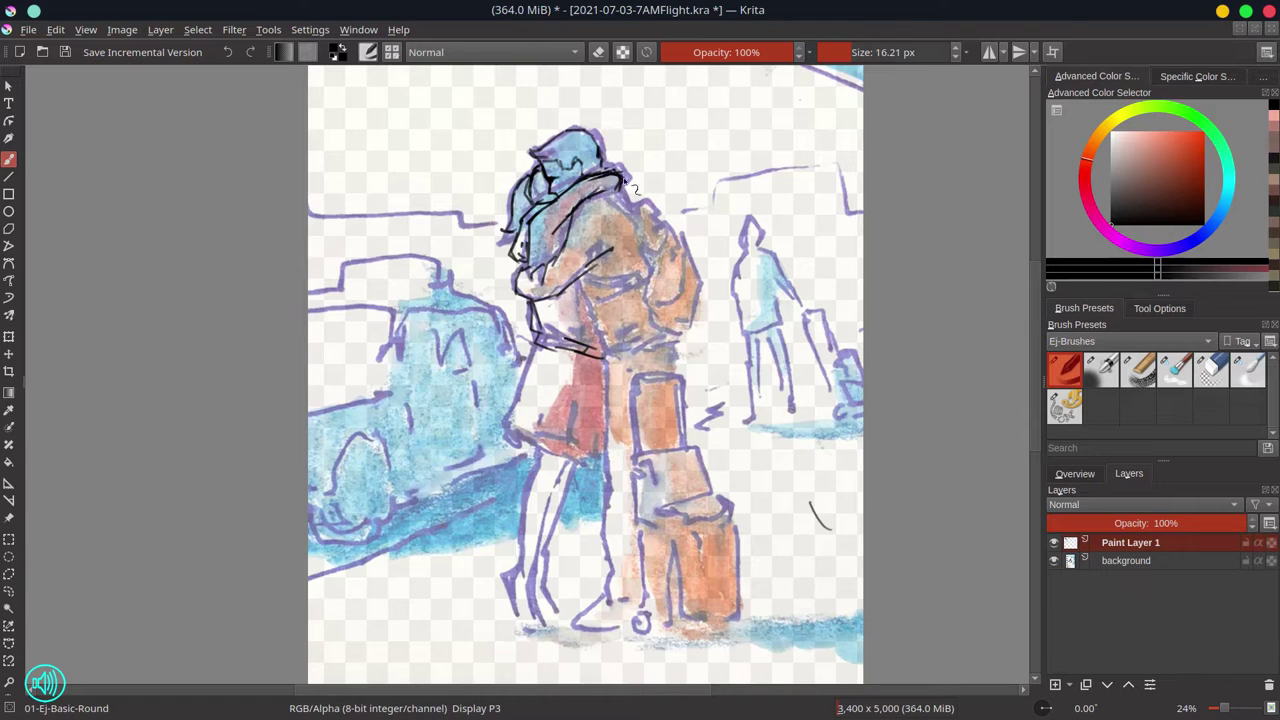
Draw the man's shoulder line, the front edge of his jacket and the folds around his waist.
left_click_drag(598, 192, 647, 226)
left_click_drag(590, 310, 611, 346)
left_click_drag(611, 346, 634, 338)
left_click_drag(586, 275, 622, 291)
left_click_drag(582, 288, 638, 293)
Outline the backpack and its strap, the jacket hem and the man's trouser leg.
left_click_drag(648, 249, 641, 235)
mouse_move(631, 225)
left_mouse_down()
mouse_move(664, 232)
mouse_move(647, 262)
mouse_move(670, 330)
left_mouse_up()
left_click_drag(660, 265, 686, 320)
left_click_drag(688, 308, 667, 336)
mouse_move(682, 247)
left_mouse_down()
mouse_move(707, 305)
mouse_move(689, 345)
left_mouse_up()
mouse_move(690, 345)
left_mouse_down()
mouse_move(614, 347)
mouse_move(604, 367)
mouse_move(630, 367)
mouse_move(614, 530)
left_mouse_up()
key("slash")
key("slash")
Draw the suitcase's extended handle and the small bag resting on top of the suitcase.
mouse_move(632, 378)
left_mouse_down()
mouse_move(671, 379)
mouse_move(682, 400)
mouse_move(631, 459)
mouse_move(648, 514)
left_mouse_up()
left_click_drag(645, 463, 656, 504)
mouse_move(634, 459)
left_mouse_down()
mouse_move(644, 513)
mouse_move(662, 451)
mouse_move(657, 478)
mouse_move(703, 464)
left_mouse_up()
left_click_drag(699, 447, 712, 496)
Draw the large suitcase below the bag, with its outer edges, vertical ridges and small lock detail.
mouse_move(636, 480)
left_mouse_down()
mouse_move(630, 558)
mouse_move(633, 478)
mouse_move(700, 600)
left_mouse_up()
left_click_drag(722, 526, 726, 612)
left_click_drag(704, 516, 712, 549)
left_click_drag(708, 552, 713, 560)
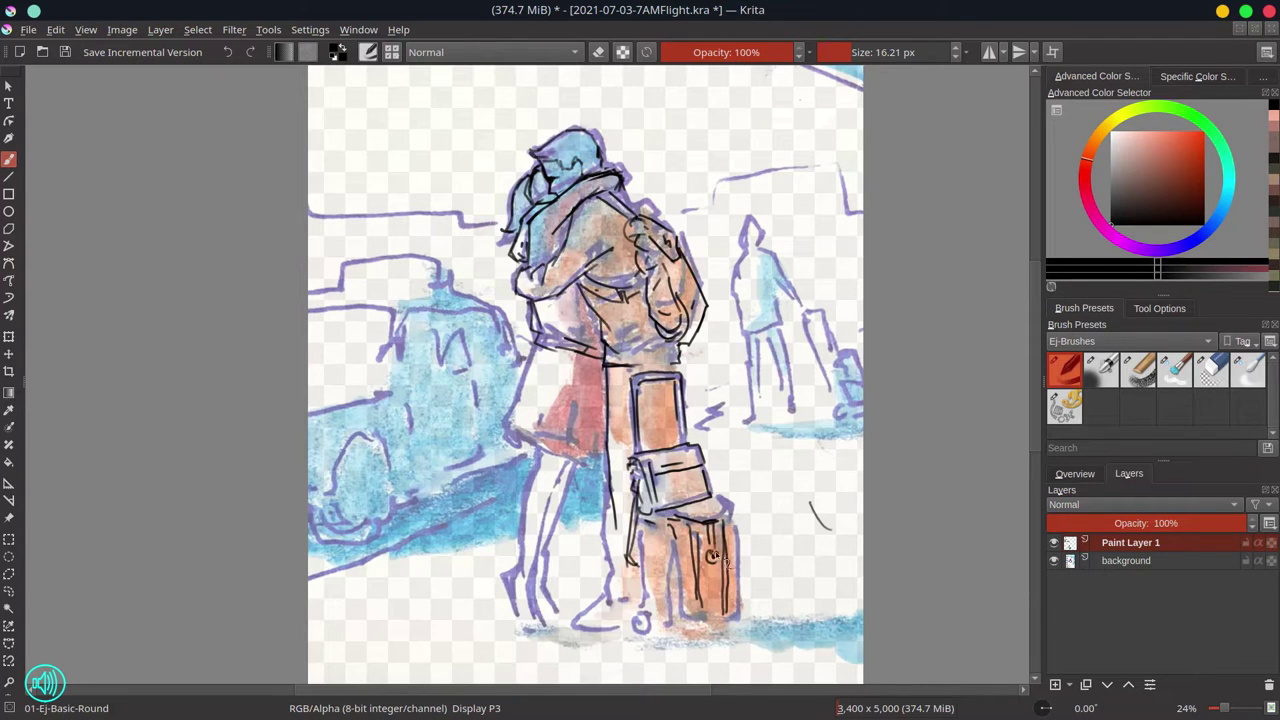
left_click_drag(714, 492, 731, 518)
left_click_drag(735, 522, 738, 572)
mouse_move(672, 534)
left_mouse_down()
mouse_move(686, 619)
mouse_move(735, 624)
left_mouse_up()
left_click_drag(735, 622, 738, 588)
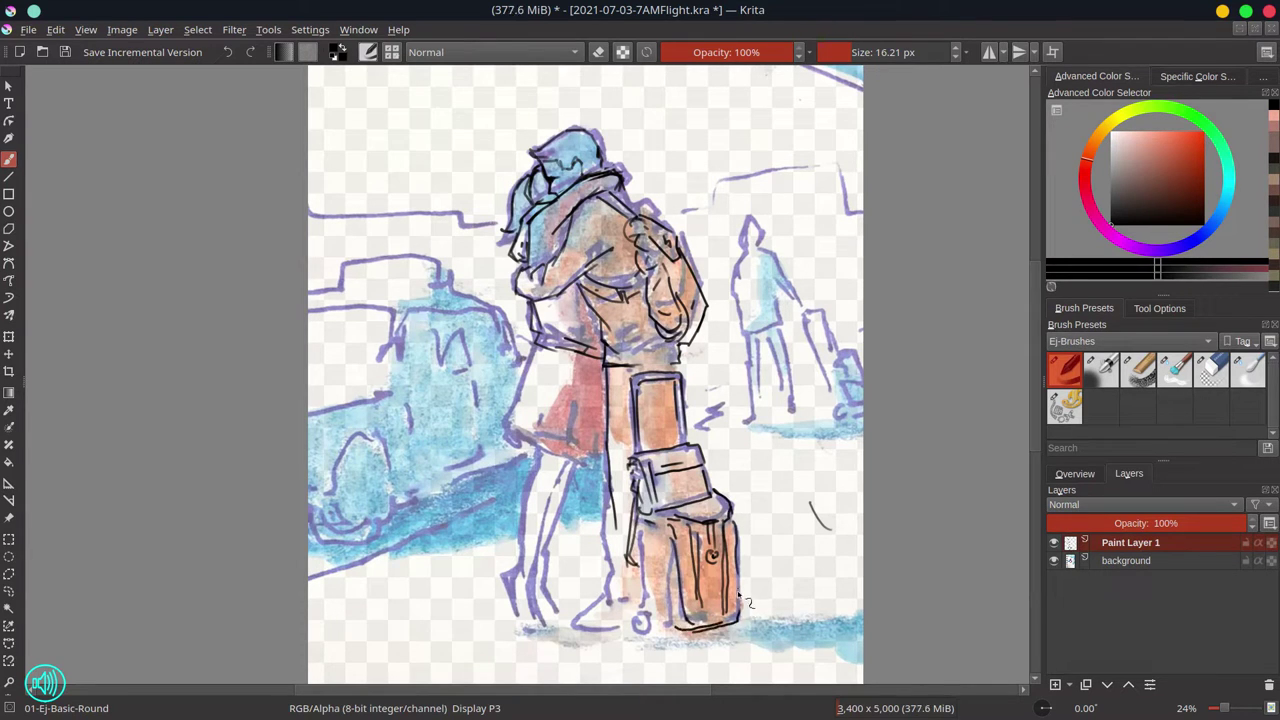
Draw the suitcase's side and wheel, the lower trouser leg and the man's shoe.
mouse_move(671, 552)
left_mouse_down()
mouse_move(671, 579)
mouse_move(669, 564)
left_mouse_up()
left_click_drag(645, 570, 662, 572)
mouse_move(640, 576)
left_mouse_down()
mouse_move(644, 616)
mouse_move(682, 624)
mouse_move(638, 630)
left_mouse_up()
mouse_move(640, 518)
left_mouse_down()
mouse_move(642, 566)
mouse_move(574, 626)
left_mouse_up()
left_click_drag(574, 628, 622, 627)
left_click_drag(597, 611, 604, 617)
left_click_drag(604, 618, 621, 617)
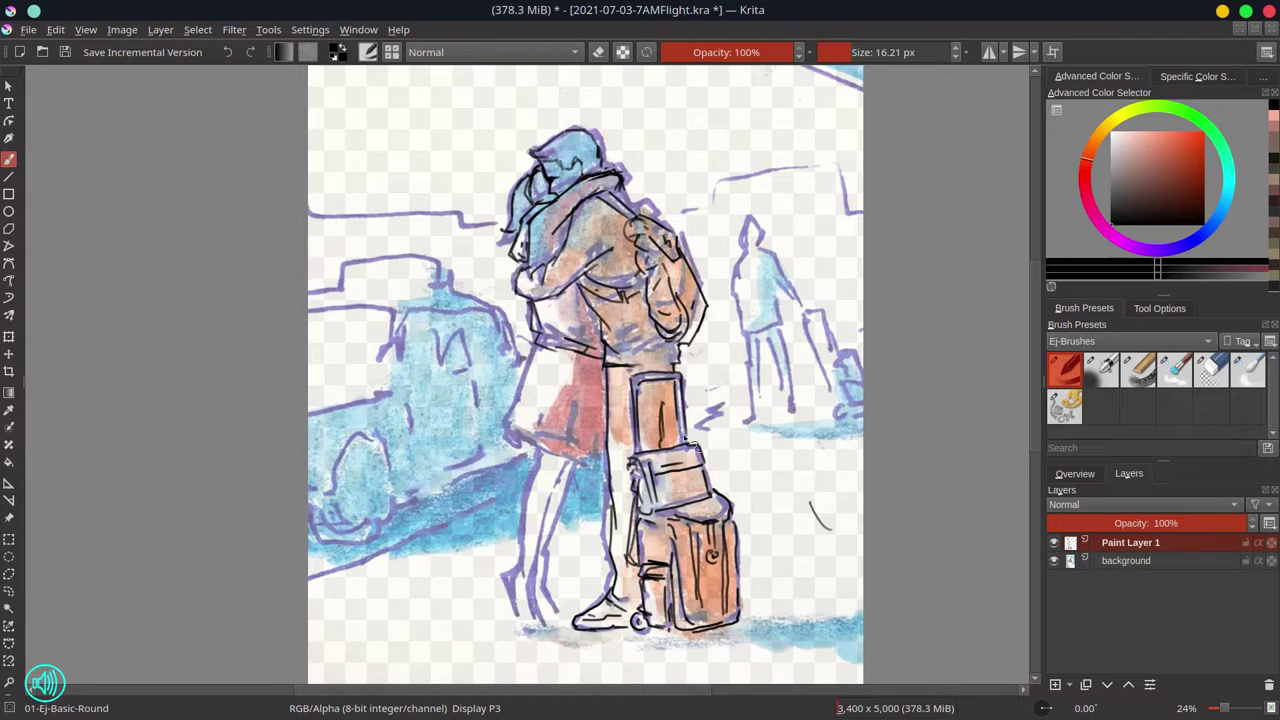
Check the linework without the background, then draw the woman's skirt, legs and shoes with the basic round brush.
left_click(1053, 561)
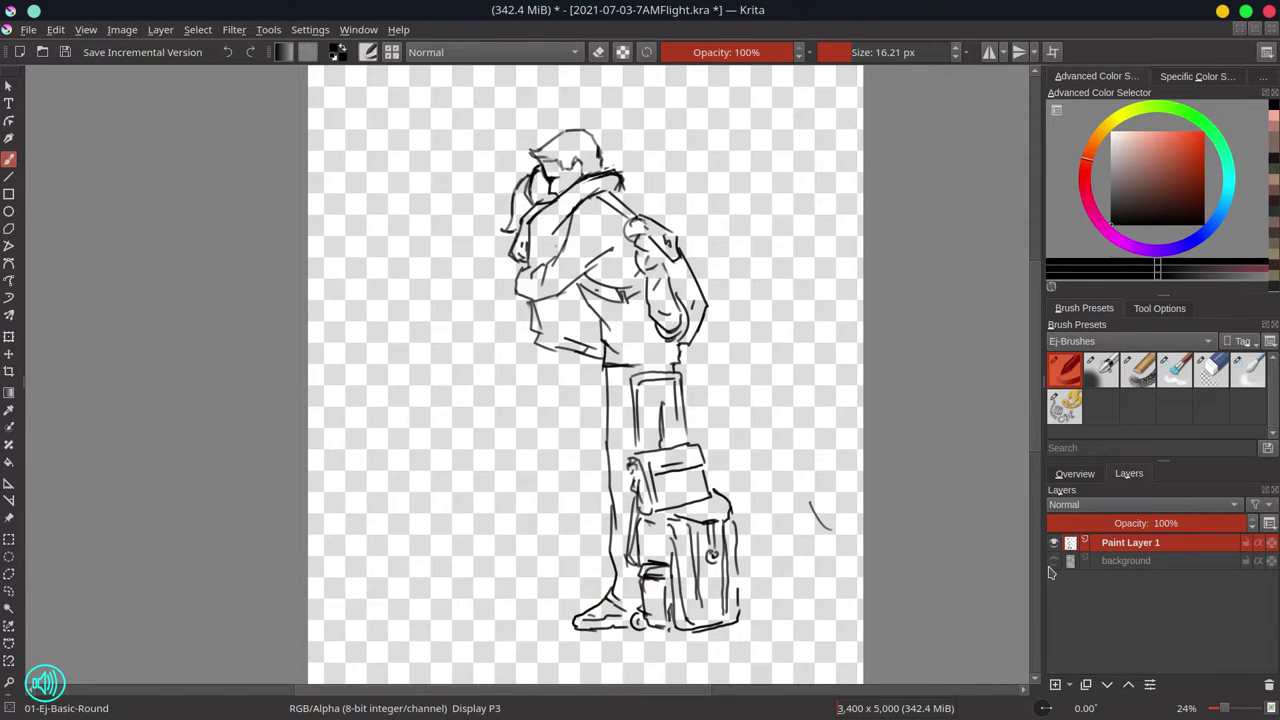
left_click(1053, 561)
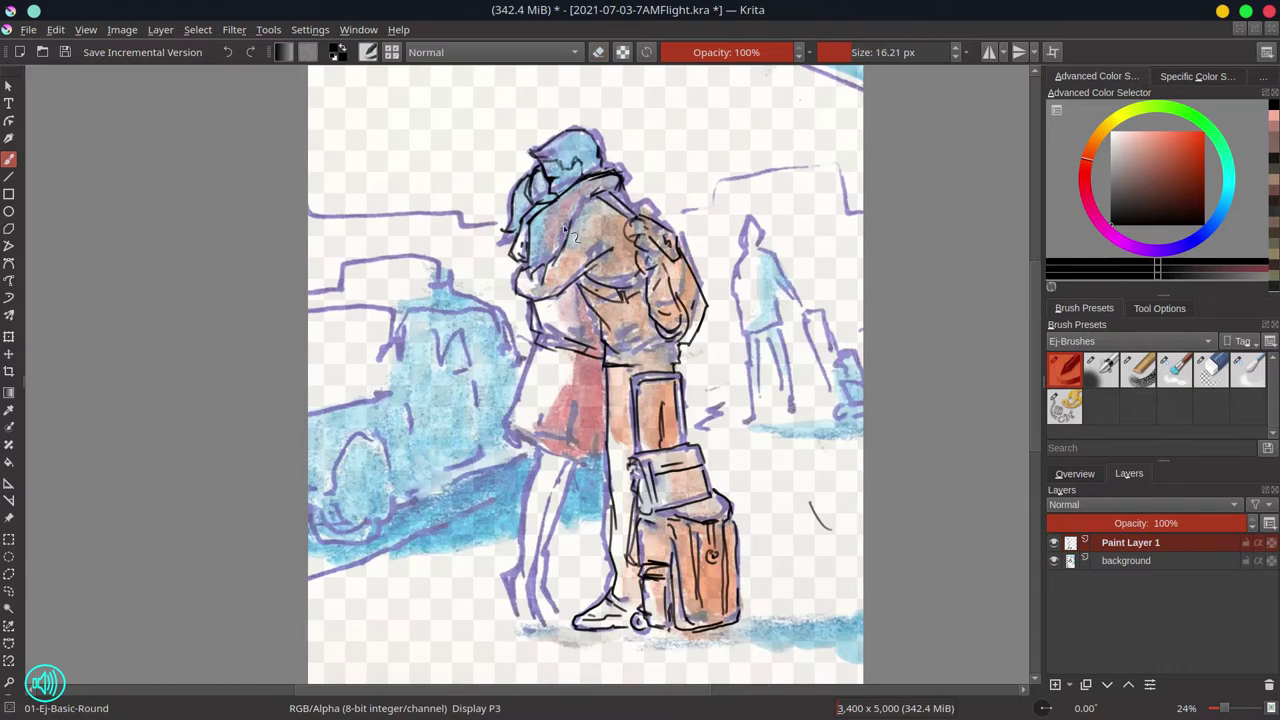
key("slash")
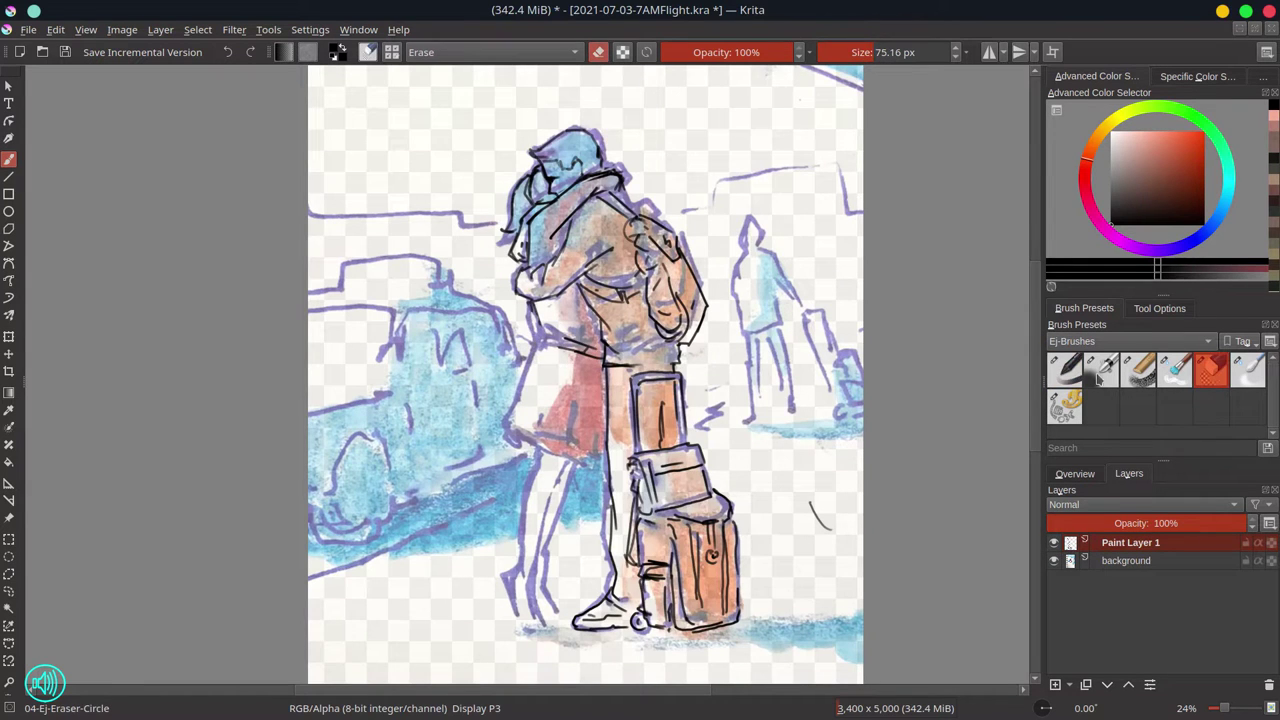
key("slash")
mouse_move(528, 380)
left_mouse_down()
mouse_move(514, 436)
mouse_move(604, 460)
mouse_move(520, 578)
left_mouse_up()
mouse_move(561, 464)
left_mouse_down()
mouse_move(529, 582)
mouse_move(507, 598)
mouse_move(548, 623)
mouse_move(518, 622)
mouse_move(548, 572)
mouse_move(548, 612)
left_mouse_up()
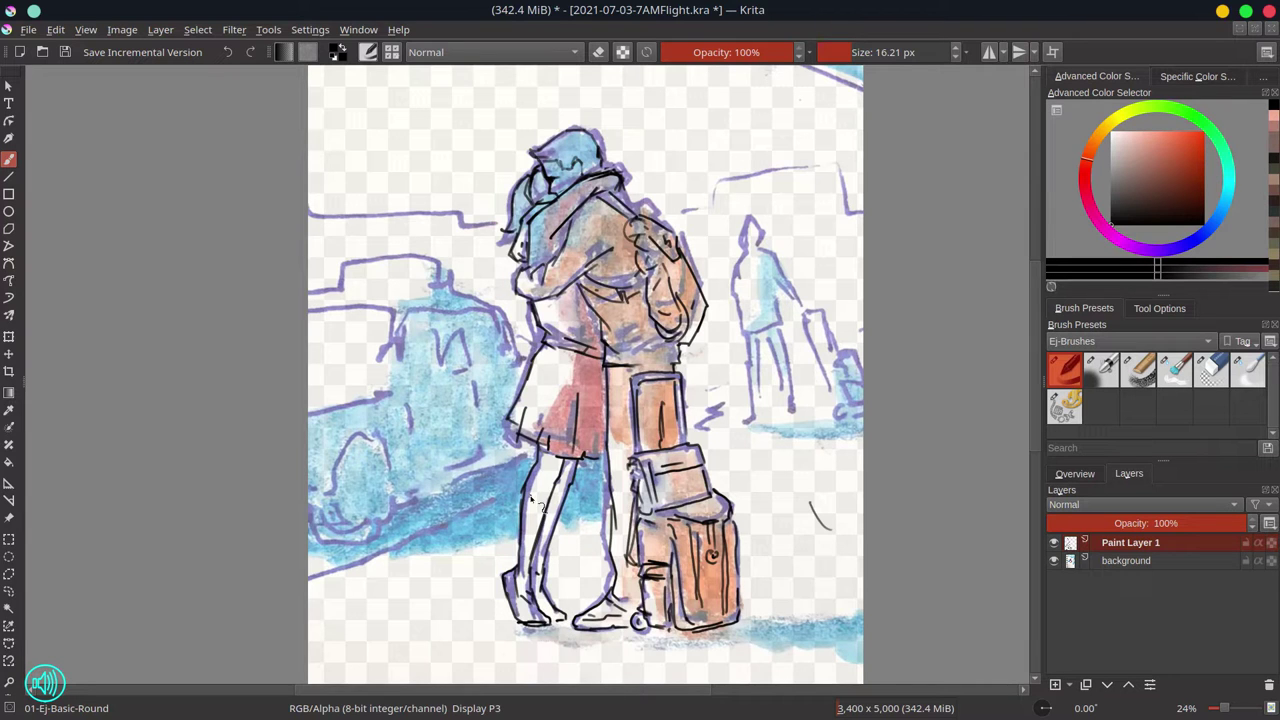
Clean up the lines at the woman's shoes with the circle eraser at about 40 px and save the document.
left_click(1207, 383)
left_click_drag(583, 555, 538, 566, "shift")
left_click_drag(527, 612, 535, 622)
key("ctrl+s")
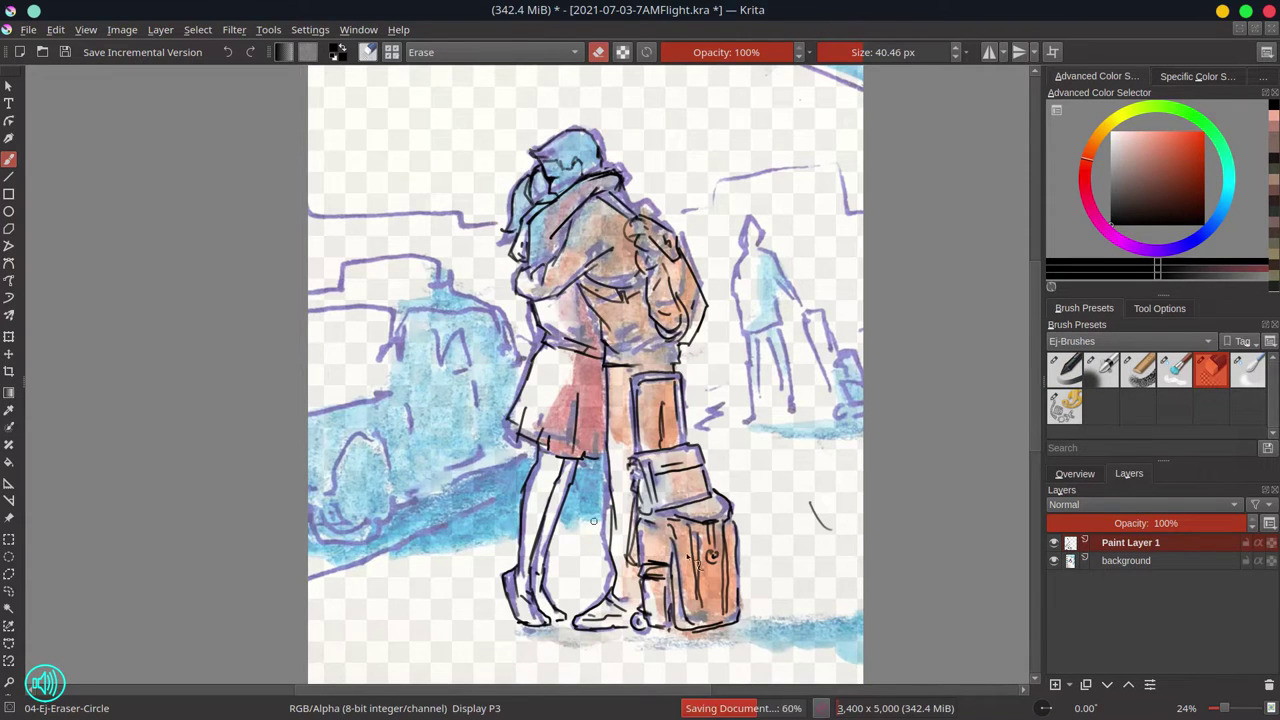
Hide the background sketch layer, switch back to the basic round brush and save the document.
left_click(1054, 561)
scroll(889, 508, "down", 1)
left_click_drag(925, 537, 890, 463)
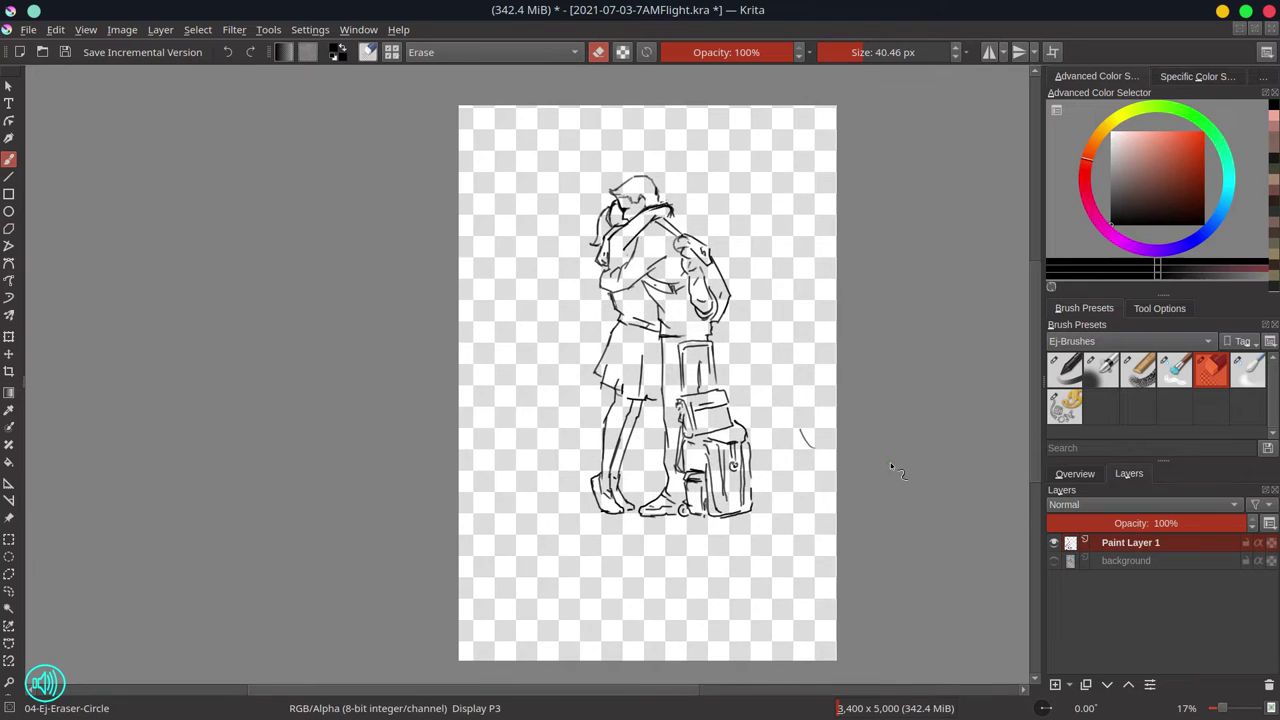
left_click(1053, 561)
left_click(1053, 561)
left_click(1078, 370)
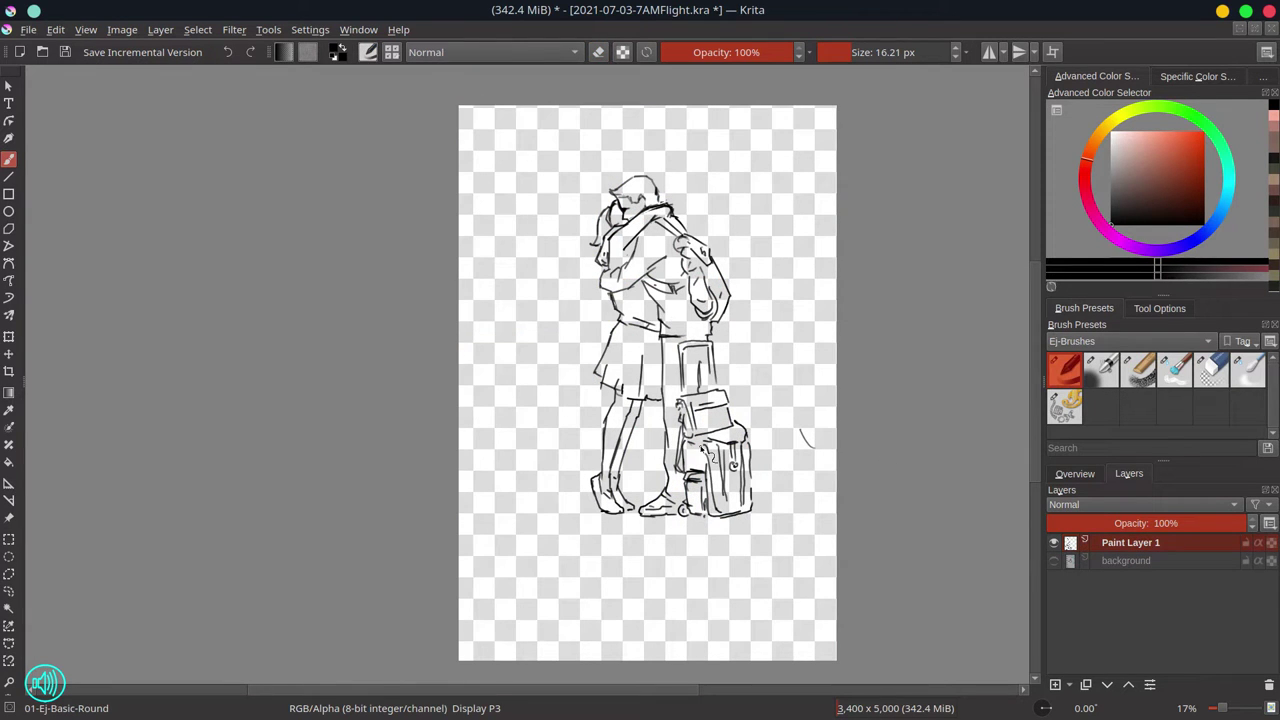
key("ctrl+s")
Sketch a diagonal line behind the couple's heads and start two rectangular hanging signs beside and above them.
left_click_drag(587, 260, 574, 276)
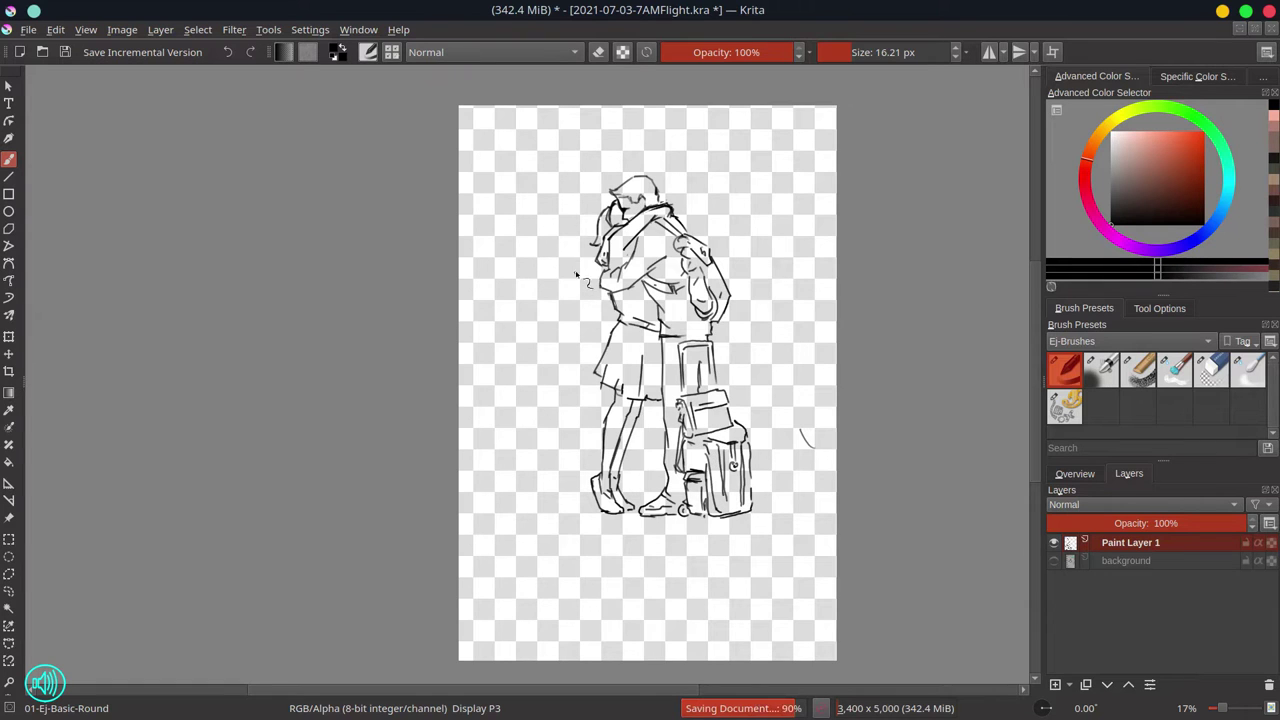
left_click_drag(467, 167, 598, 226)
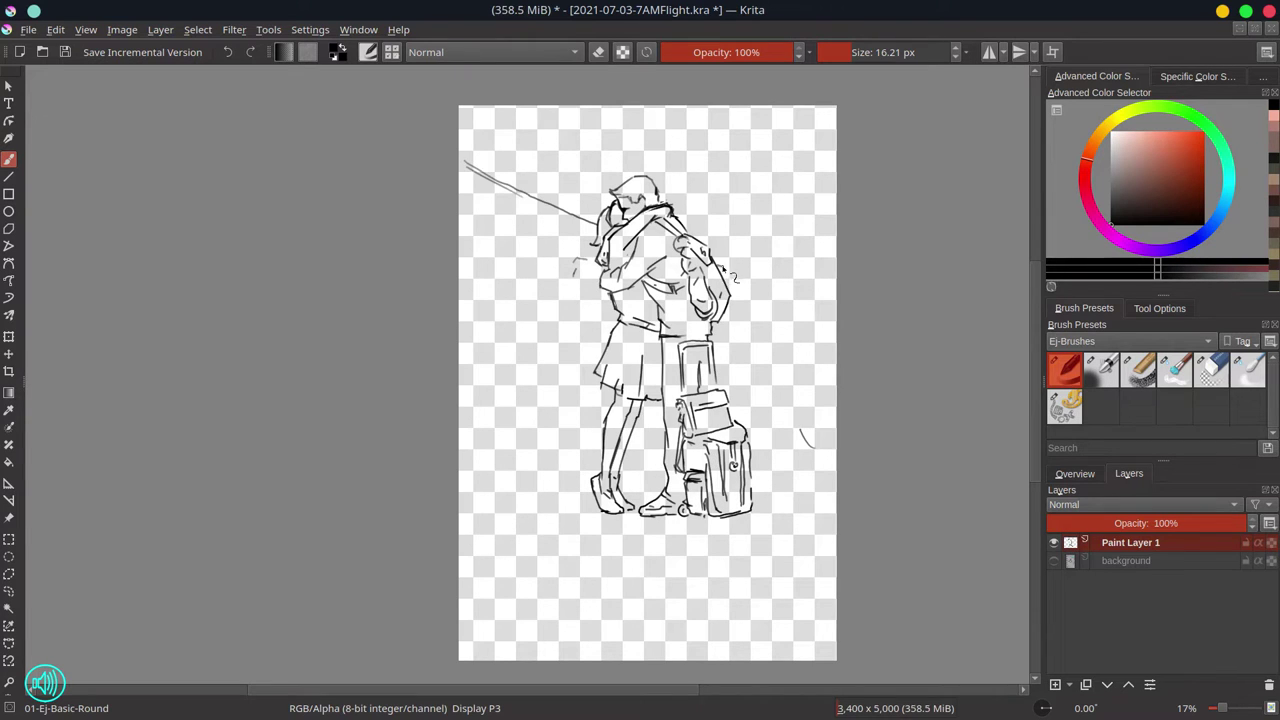
left_click_drag(731, 276, 758, 274)
left_click_drag(748, 240, 816, 237)
left_click_drag(748, 239, 748, 256)
left_click_drag(760, 256, 816, 258)
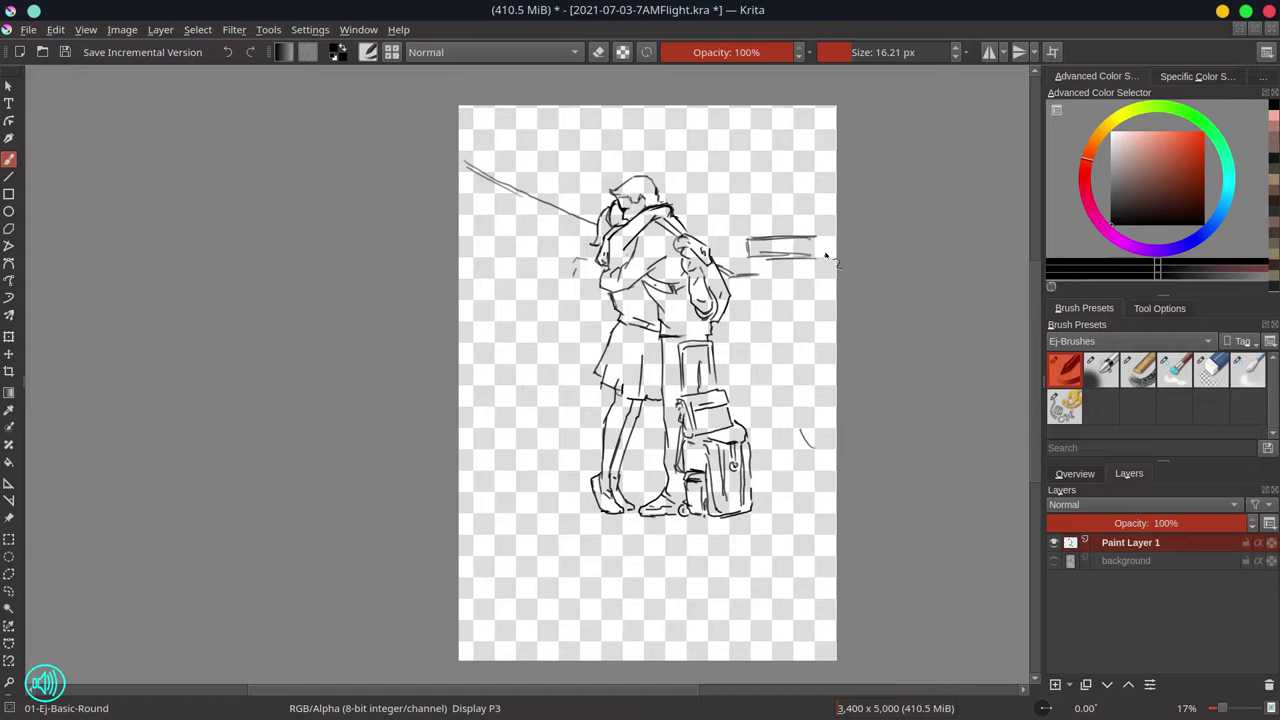
mouse_move(659, 147)
left_mouse_down()
mouse_move(659, 184)
mouse_move(714, 167)
left_mouse_up()
left_click_drag(673, 143, 792, 136)
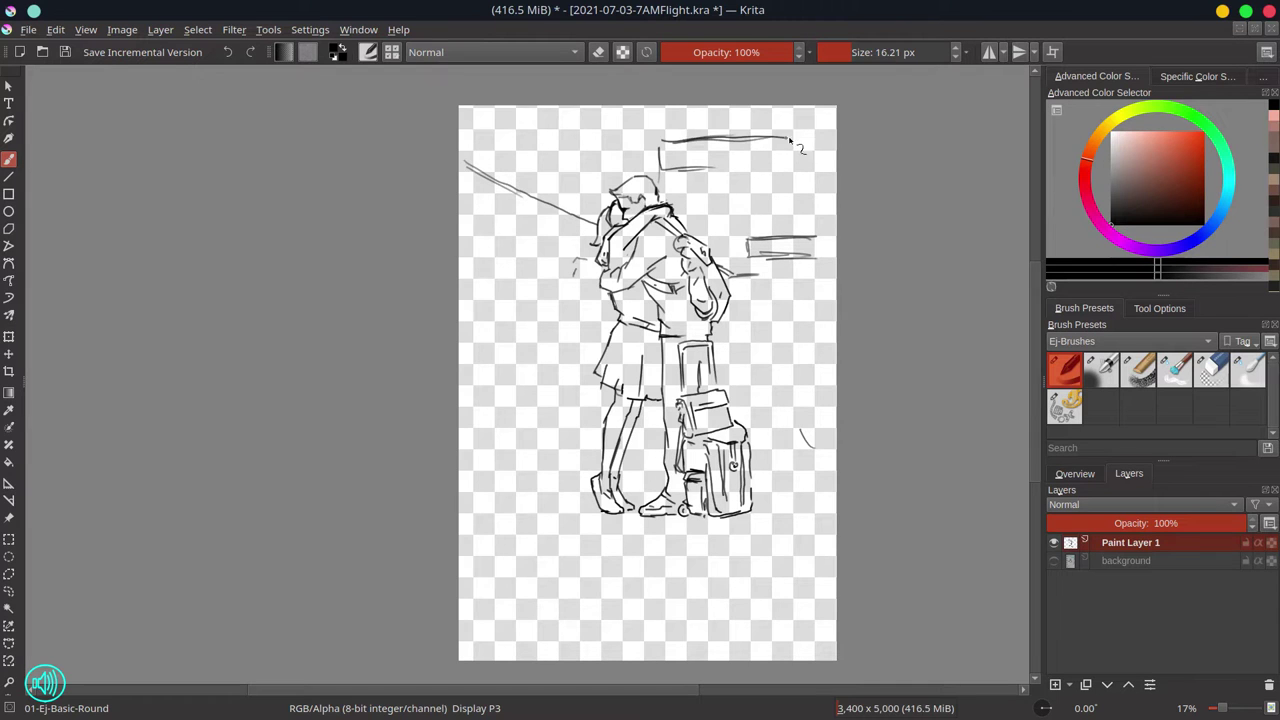
Mirror the view horizontally and complete the outlines of the two signs and the diagonal line.
left_click(1075, 473)
key("m")
mouse_move(392, 138)
left_mouse_down()
mouse_move(395, 168)
mouse_move(262, 171)
left_mouse_up()
left_click_drag(247, 144, 248, 167)
mouse_move(240, 244)
left_mouse_down()
mouse_move(290, 273)
mouse_move(336, 270)
left_mouse_up()
left_click_drag(462, 225, 596, 163)
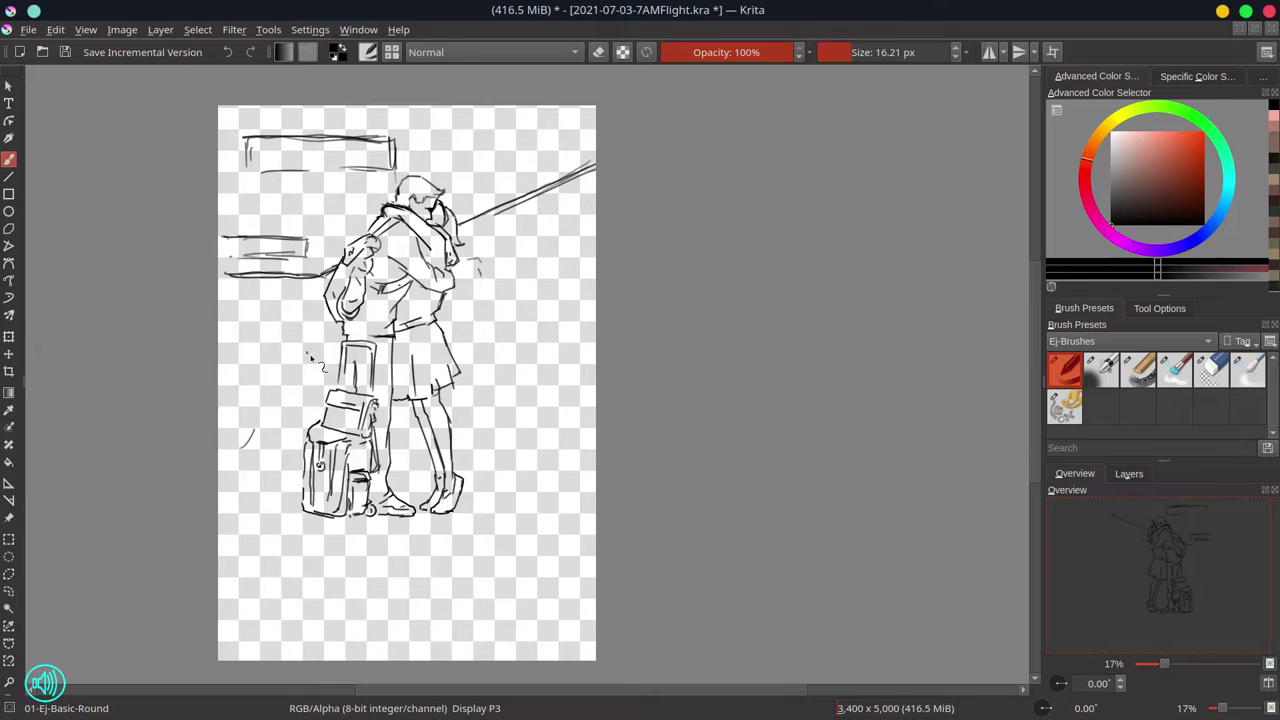
Draw a small distant figure carrying a bag beside the woman's skirt.
left_click_drag(473, 326, 488, 322)
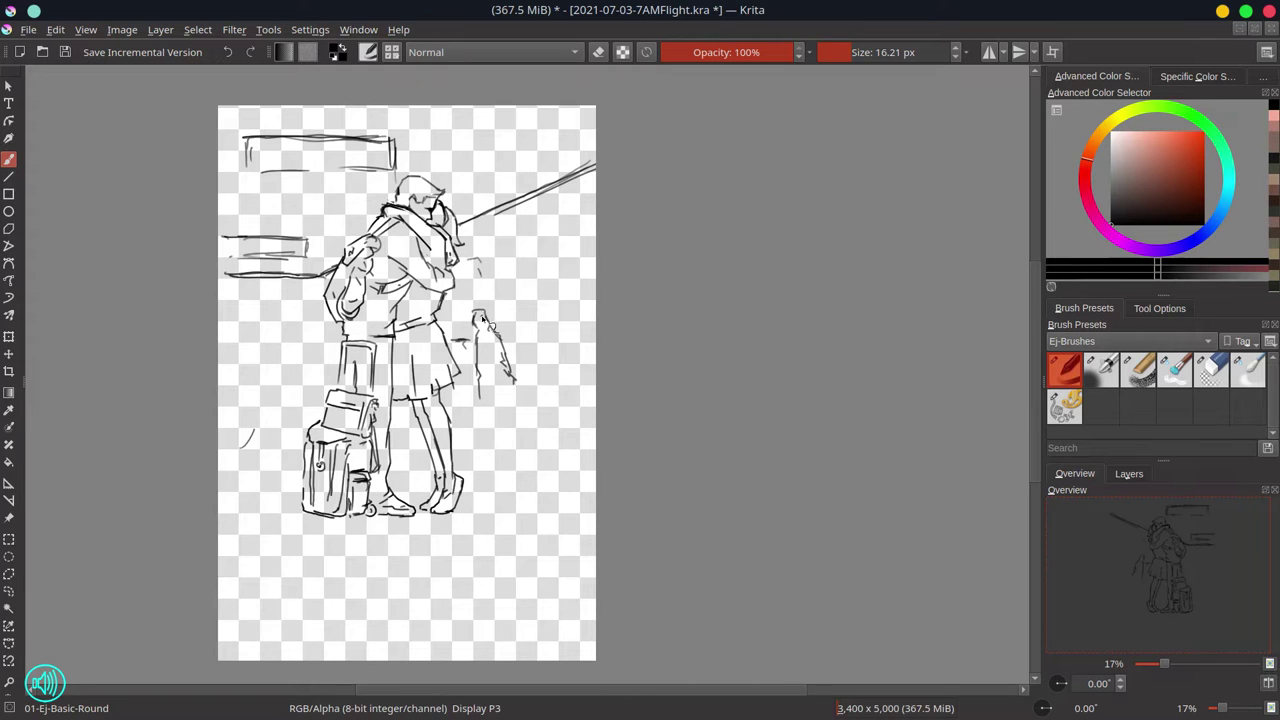
left_click_drag(478, 382, 483, 430)
mouse_move(496, 390)
left_mouse_down()
mouse_move(494, 411)
mouse_move(496, 392)
mouse_move(522, 411)
left_mouse_up()
left_click_drag(503, 406, 515, 407)
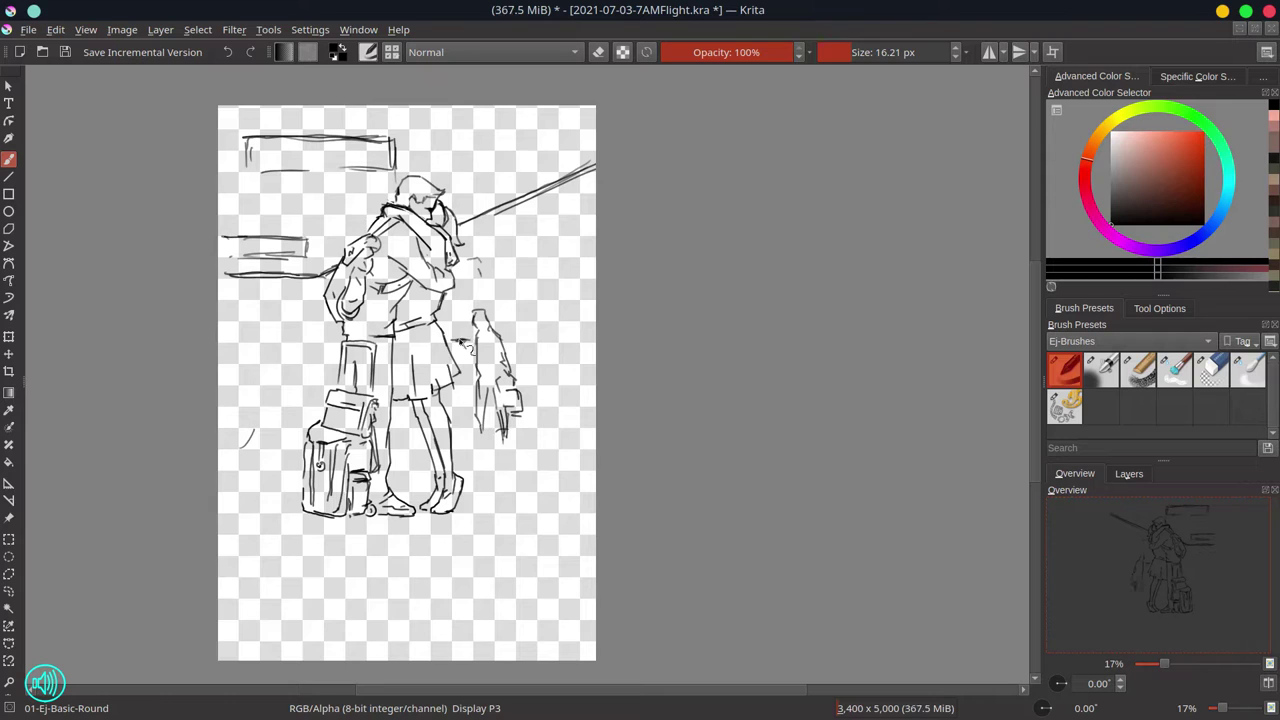
Add rough background shapes, floor lines and more distant figures around the couple, and save the document.
mouse_move(506, 343)
left_mouse_down()
mouse_move(538, 344)
mouse_move(542, 372)
left_mouse_up()
left_click_drag(530, 458, 578, 466)
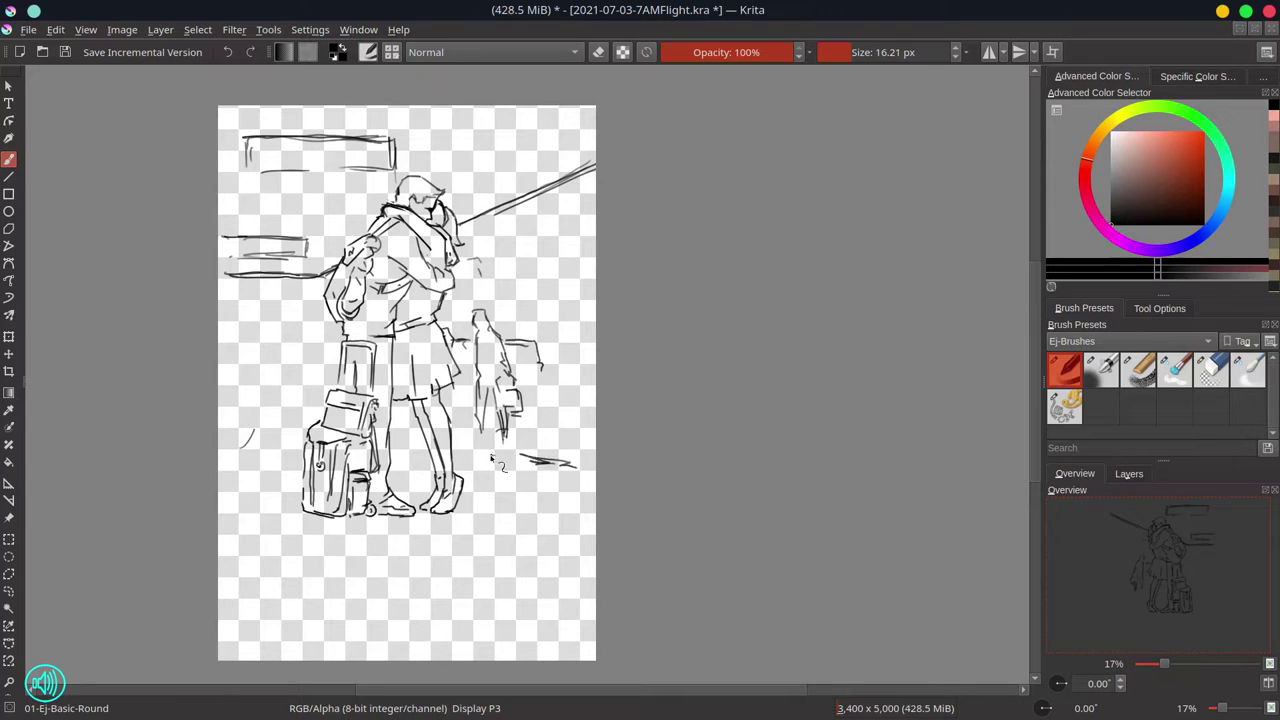
left_click_drag(490, 455, 518, 459)
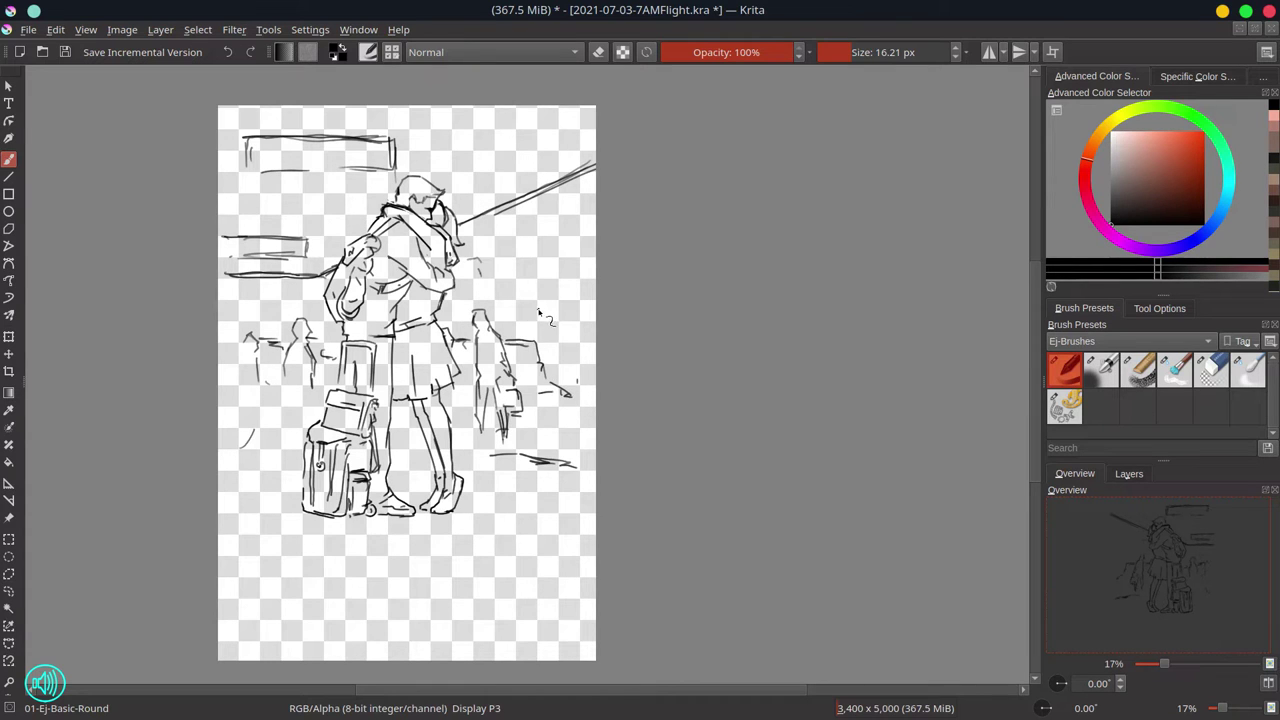
key("ctrl+s")
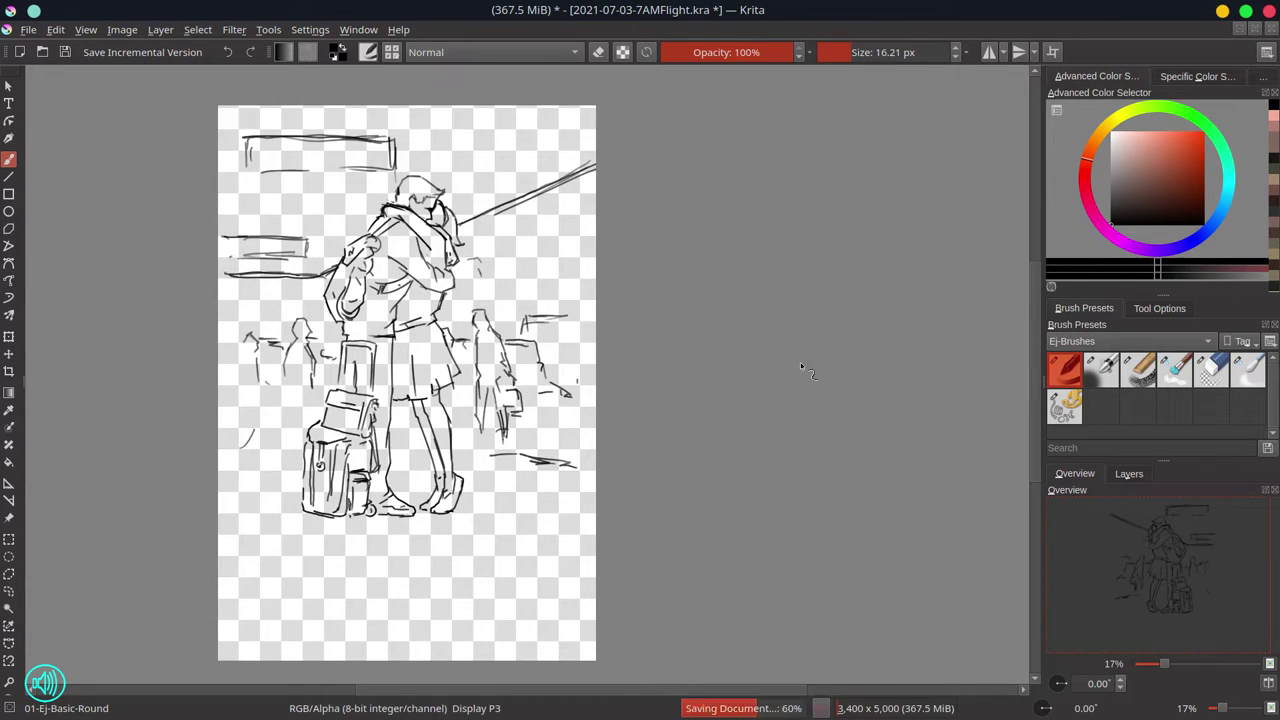
Duplicate the background layer, set the copy's opacity to 34% and save the document.
left_click(1129, 473)
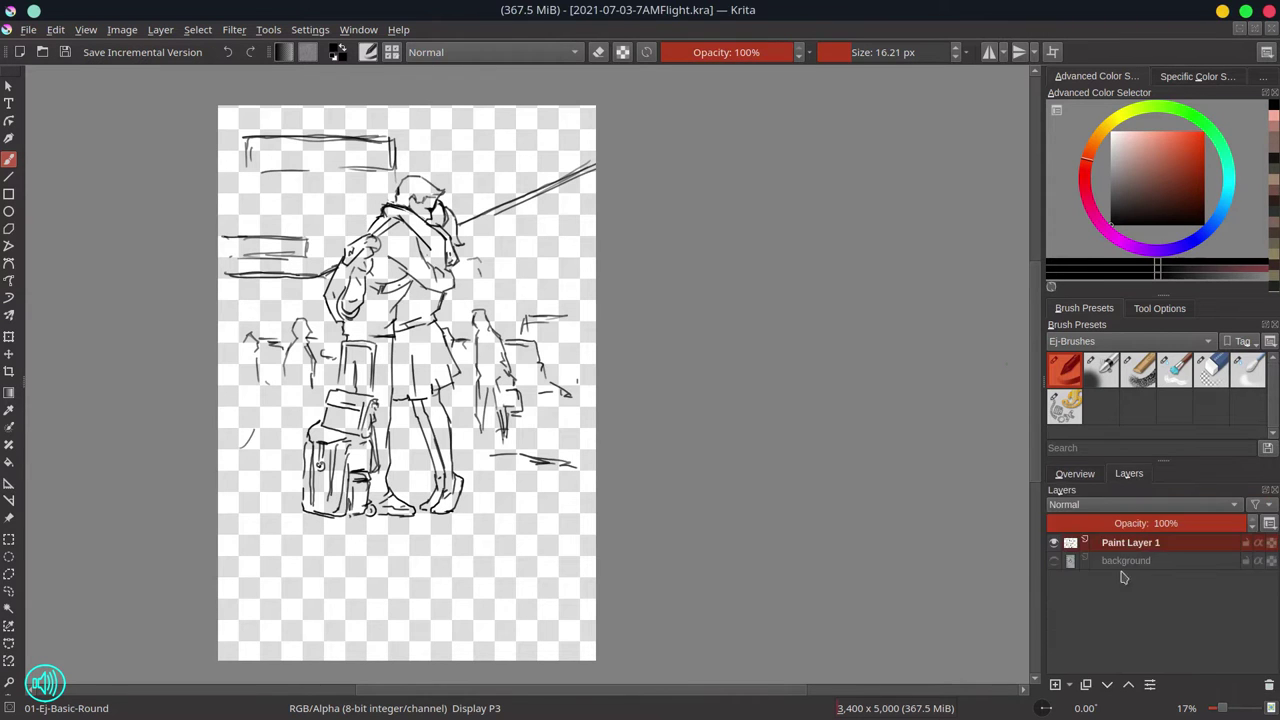
right_click(1125, 562)
left_click(1080, 289)
left_click(1244, 523)
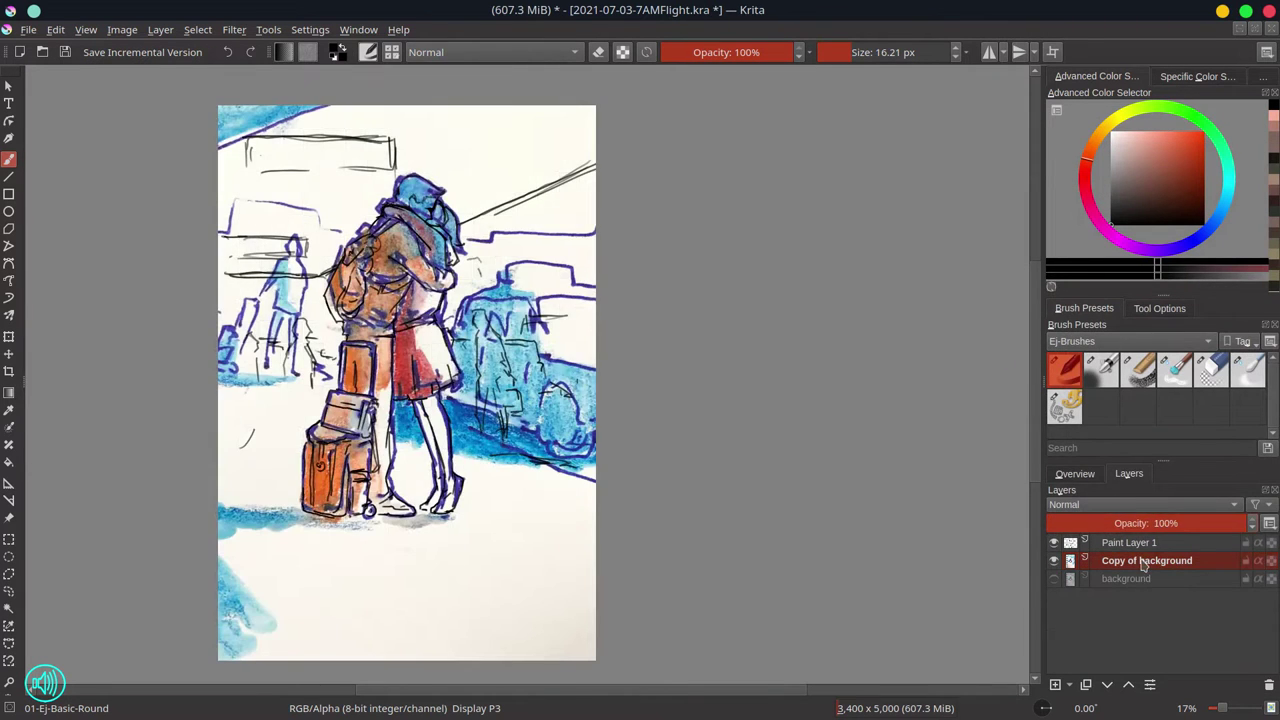
left_click(1115, 523)
left_click(1054, 561)
left_click(1054, 561)
left_click(65, 55)
Hide the faded copy and begin a polygonal selection around the suitcase, the man's shoe and his leg up to the skirt hem.
left_click(9, 574)
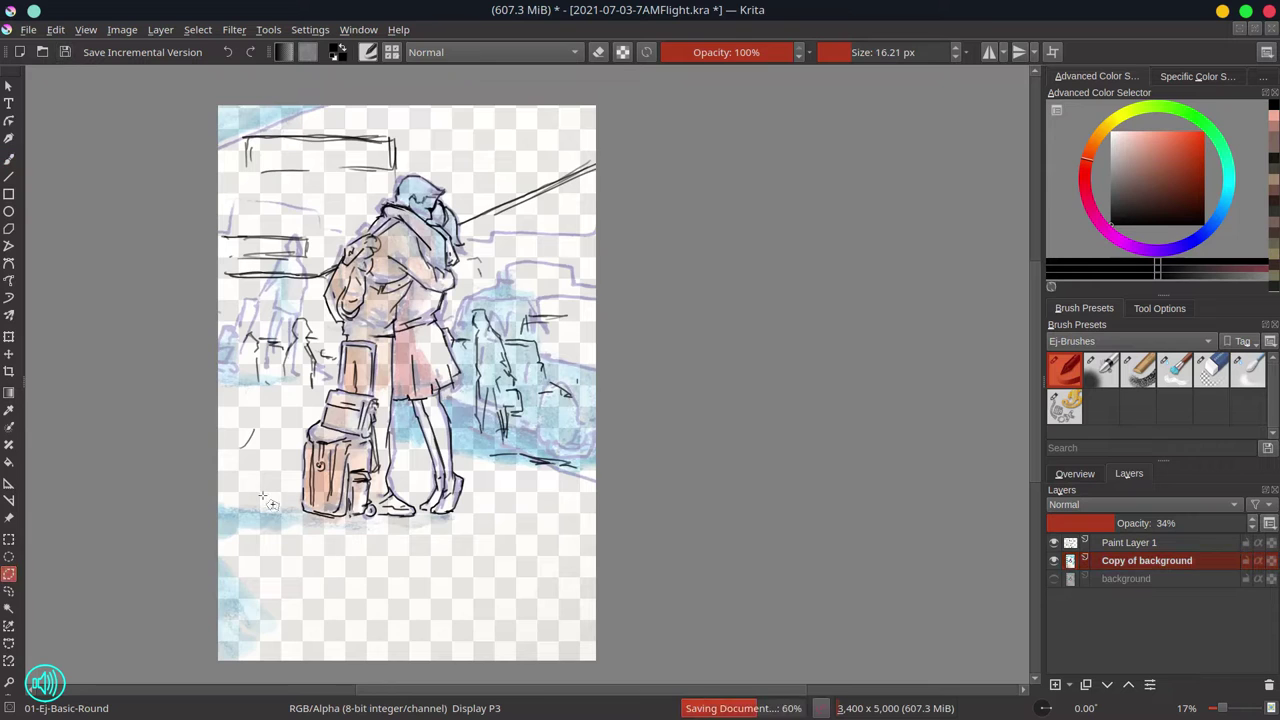
left_click(1054, 561)
scroll(300, 428, "up", 2)
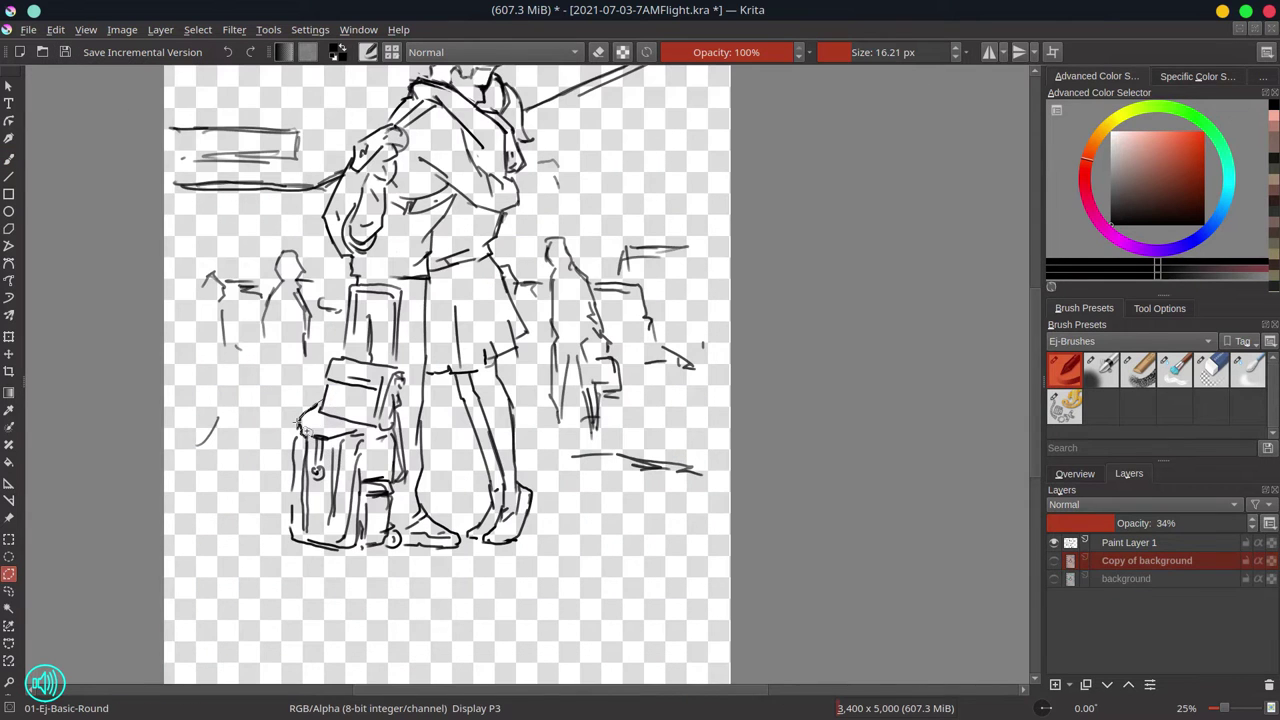
left_click(292, 494)
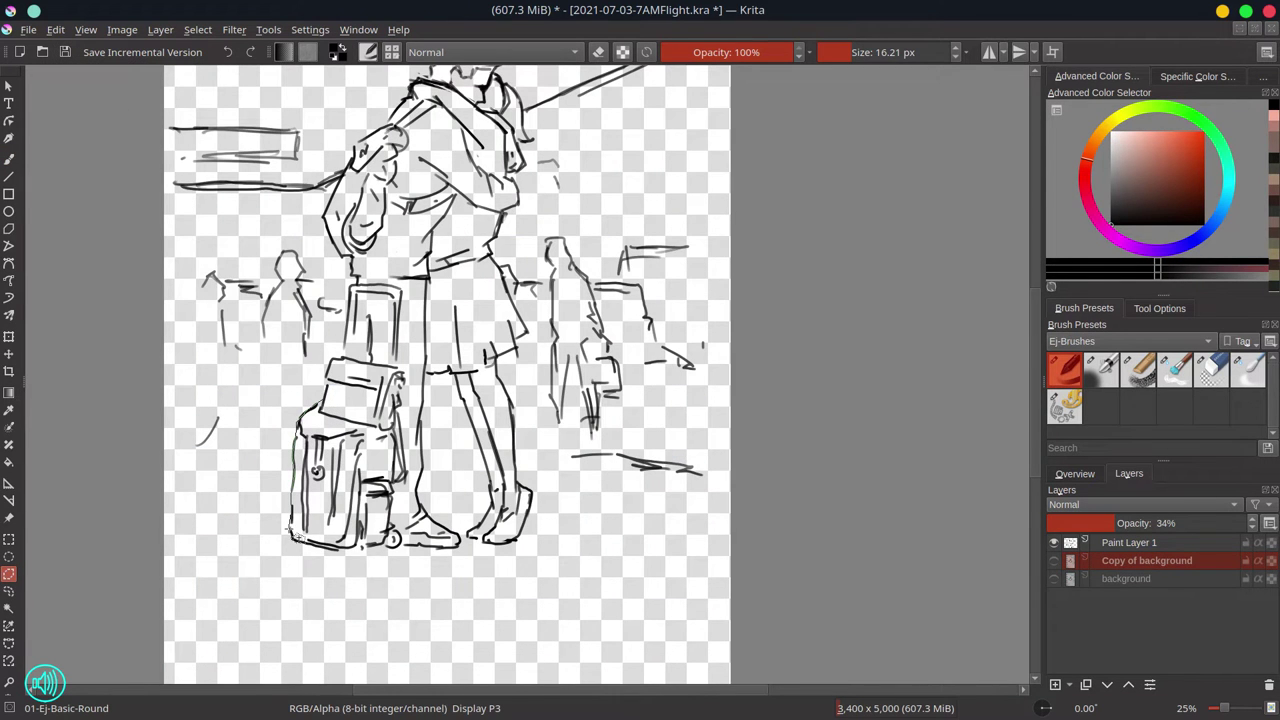
left_click(305, 546)
left_click_drag(417, 500, 425, 373)
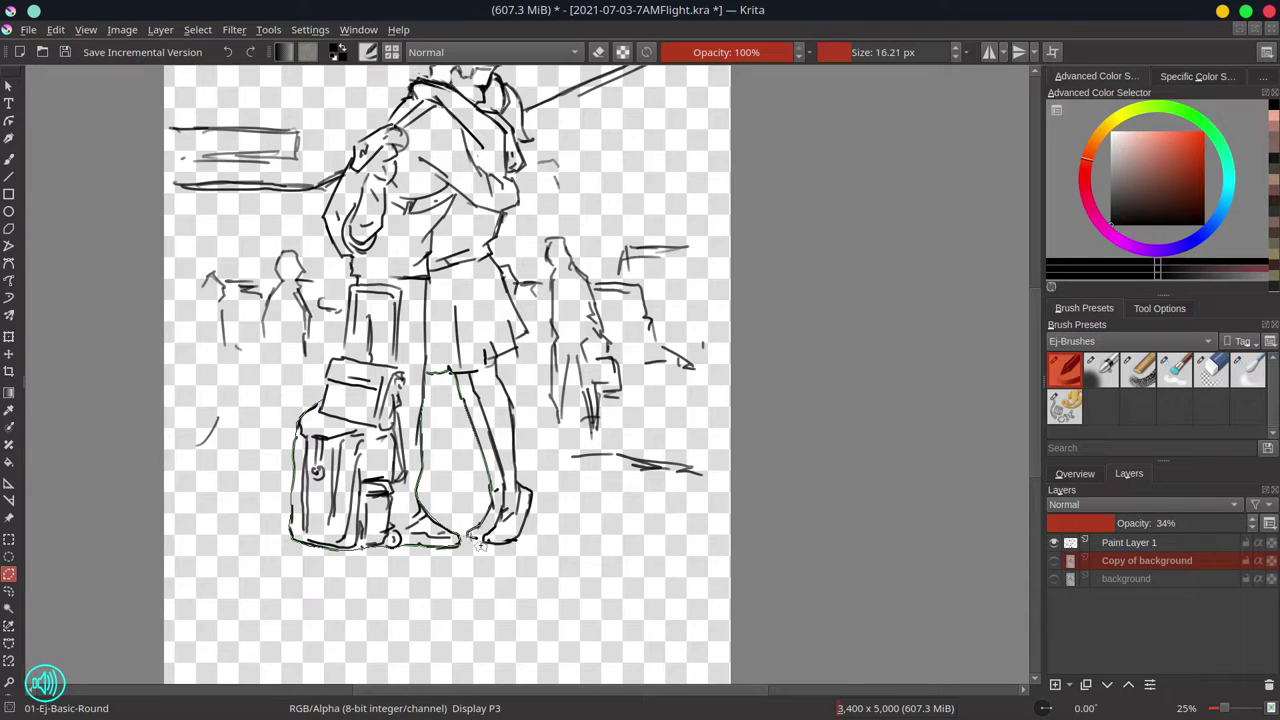
Continue the selection around the woman's shoe and skirt, both heads, the backpack and the luggage, and close it.
left_click(515, 541)
left_click(533, 492)
left_click(528, 332)
left_click_drag(521, 105, 540, 205)
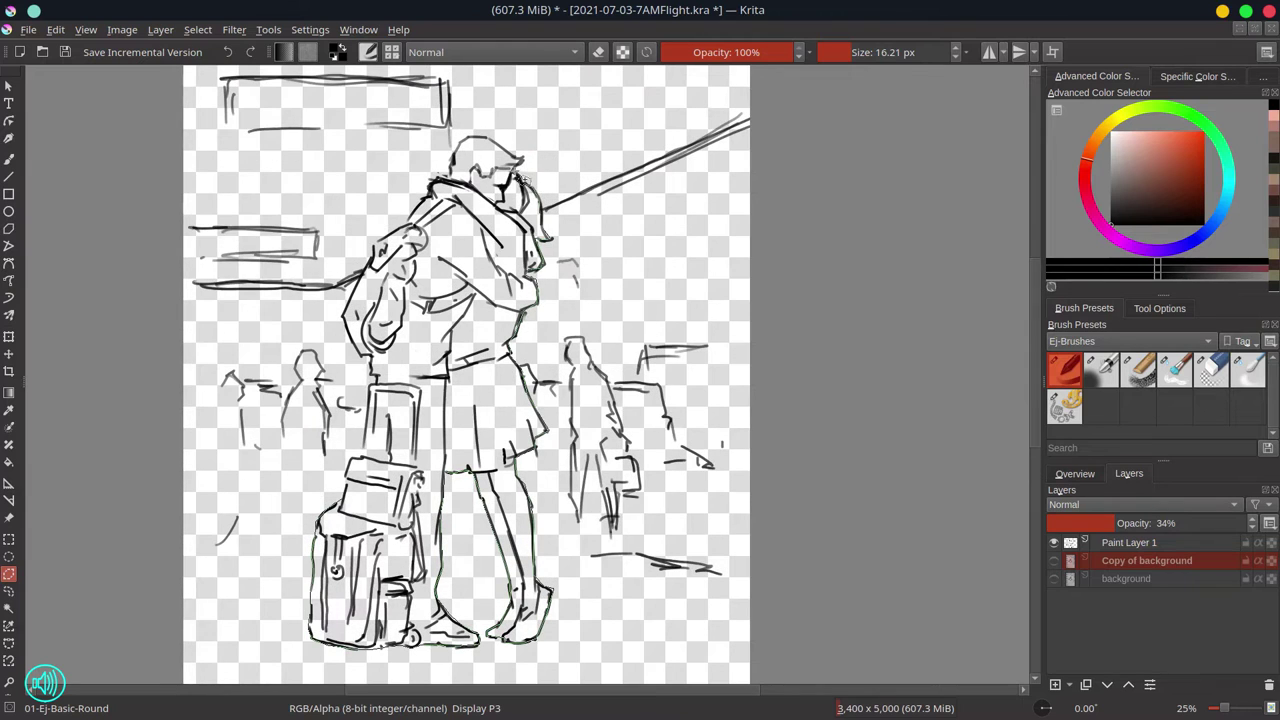
left_click(451, 176)
left_click(431, 181)
mouse_move(378, 250)
left_mouse_down()
mouse_move(352, 325)
mouse_move(368, 365)
left_mouse_up()
left_click_drag(366, 414, 353, 484)
double_click(344, 500)
Add a new paint layer below the line art and fill the selected couple and luggage with dark greyish brown.
scroll(528, 500, "down", 1)
left_click(1055, 685)
left_click(9, 463)
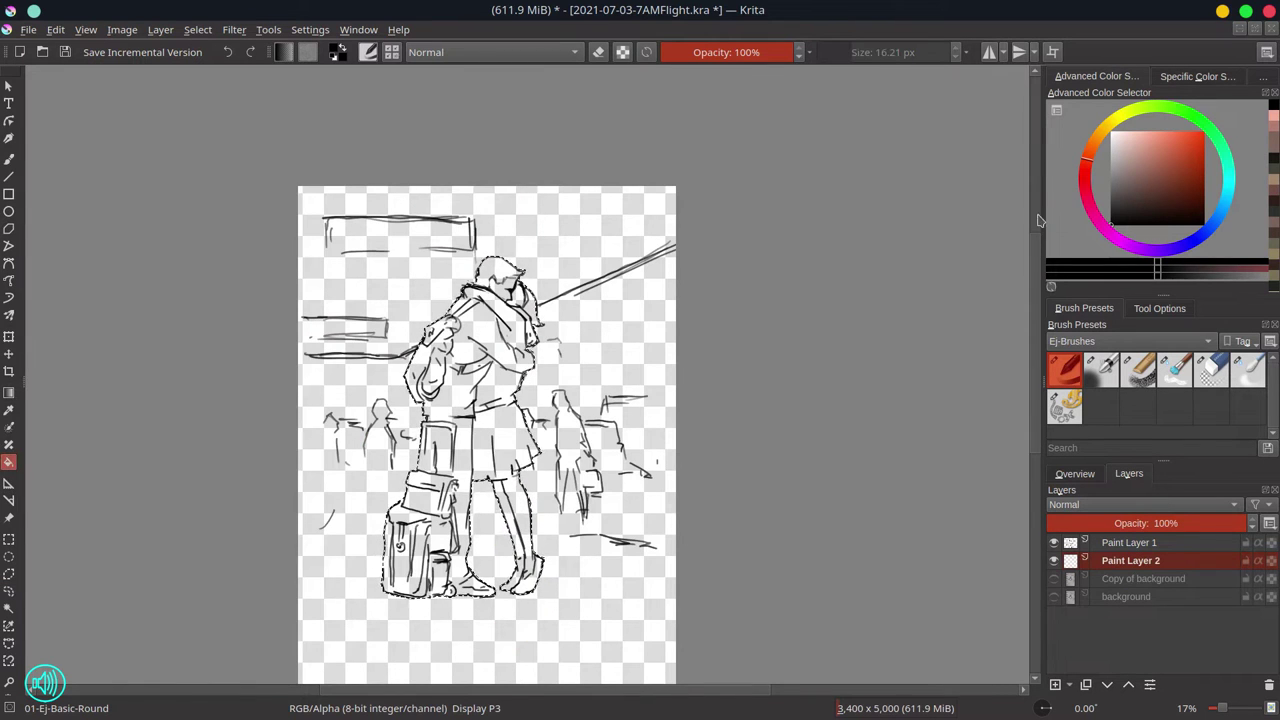
left_click(1131, 190)
left_click(495, 400)
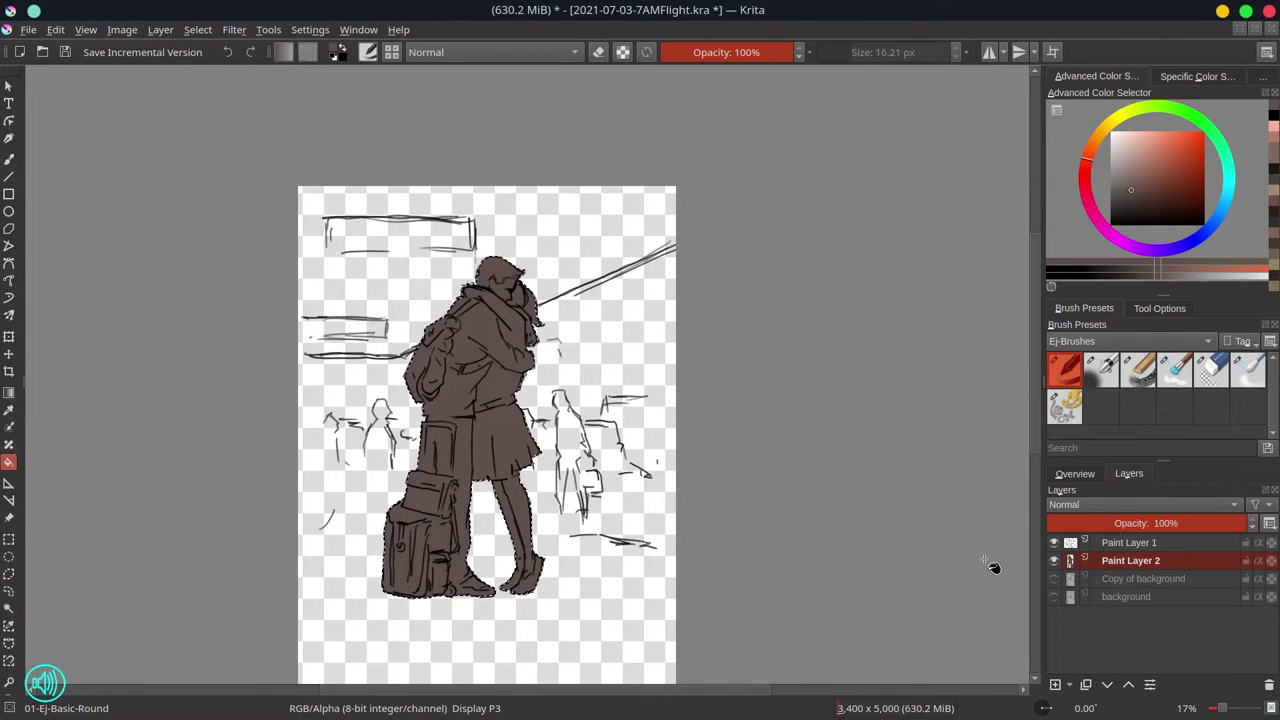
Show only the Copy of background layer, clear the selection and set the layer's opacity to 100%.
left_click(1053, 560)
left_click(1053, 578)
left_click(1147, 578)
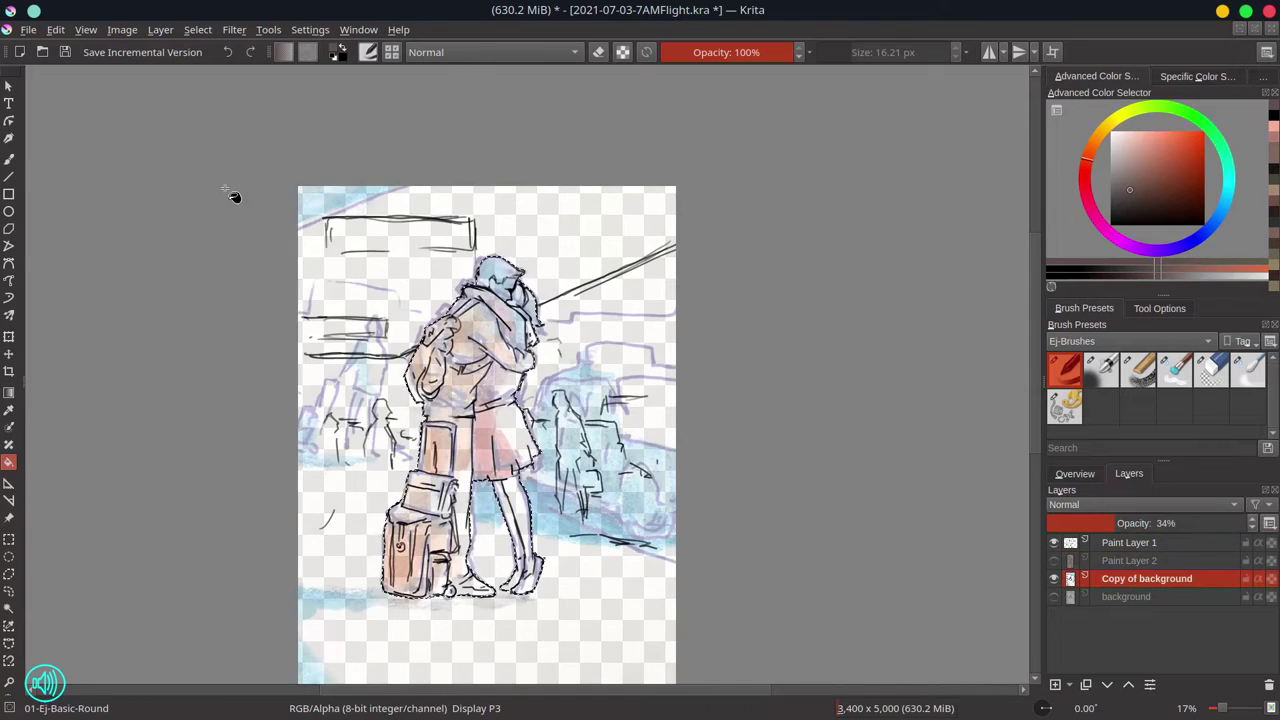
left_click(198, 30)
left_click(214, 67)
left_click(1053, 543)
left_click_drag(1110, 524, 1249, 523)
left_click_drag(740, 533, 710, 429)
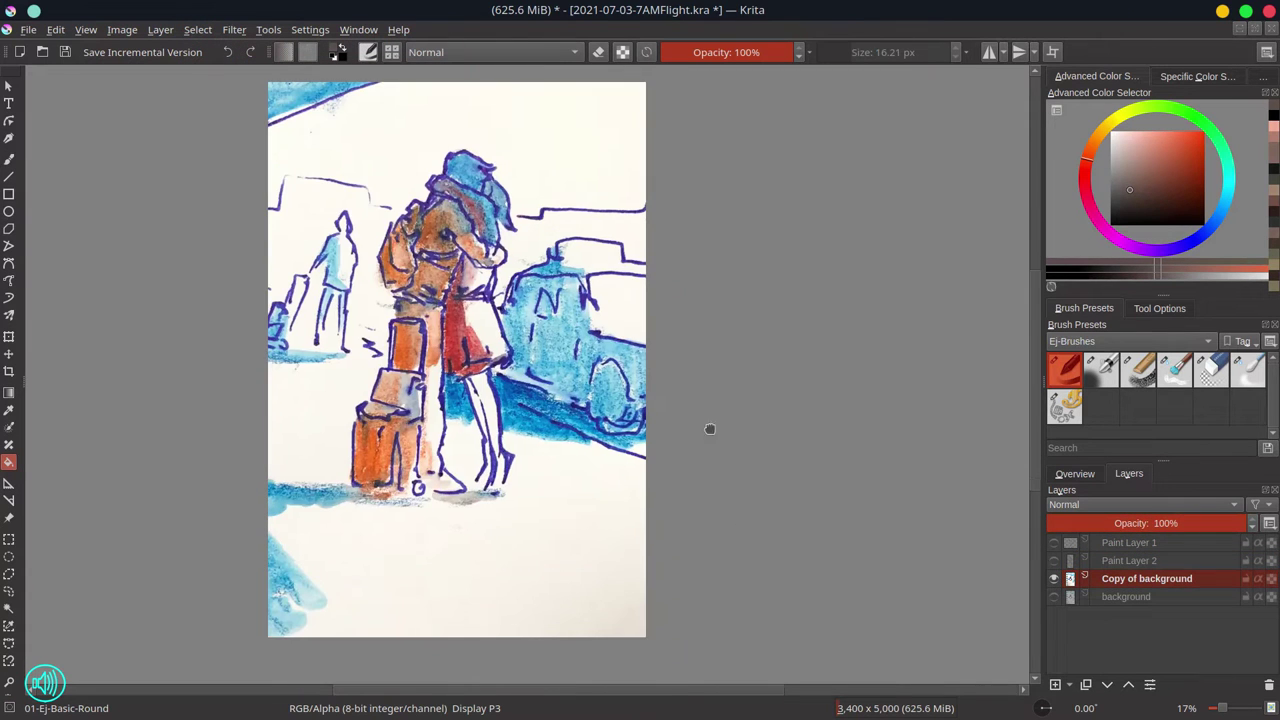
Restore the couple's selection, invert it and clear everything outside the figures on the copied background layer.
left_click(196, 30)
left_click(214, 89)
left_click(208, 31)
left_click(222, 109)
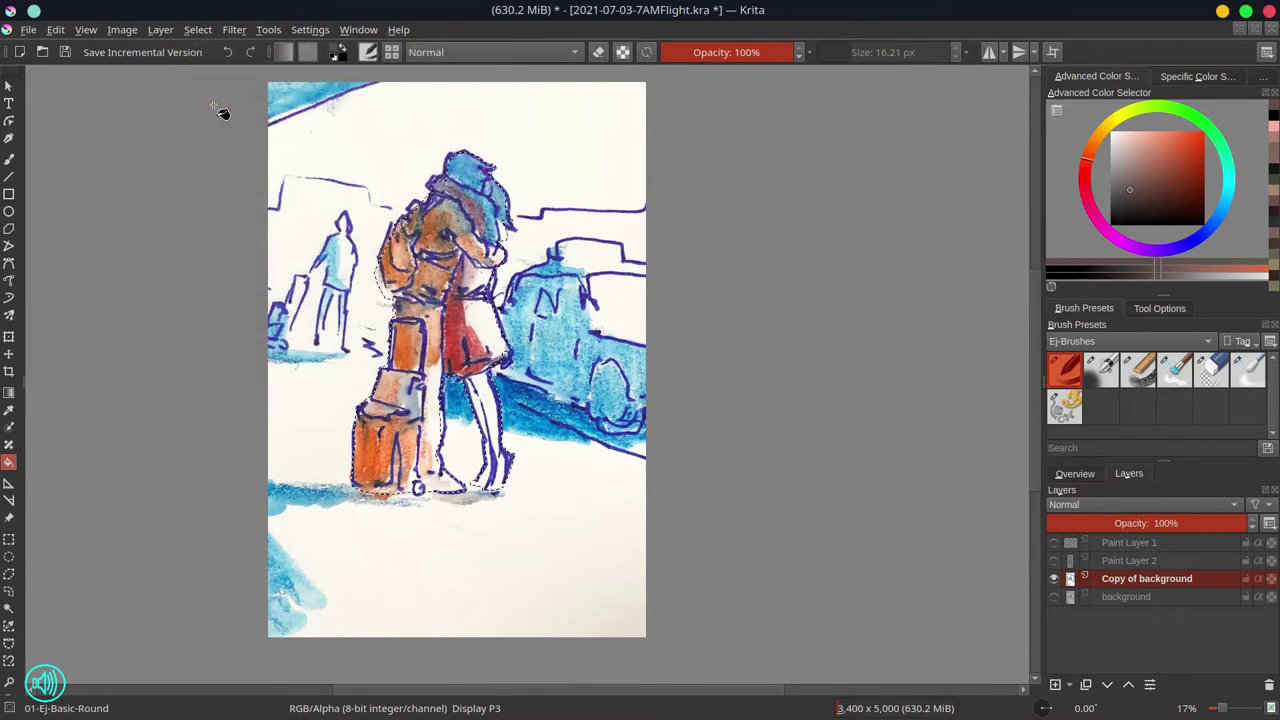
left_click(56, 30)
left_click(72, 89)
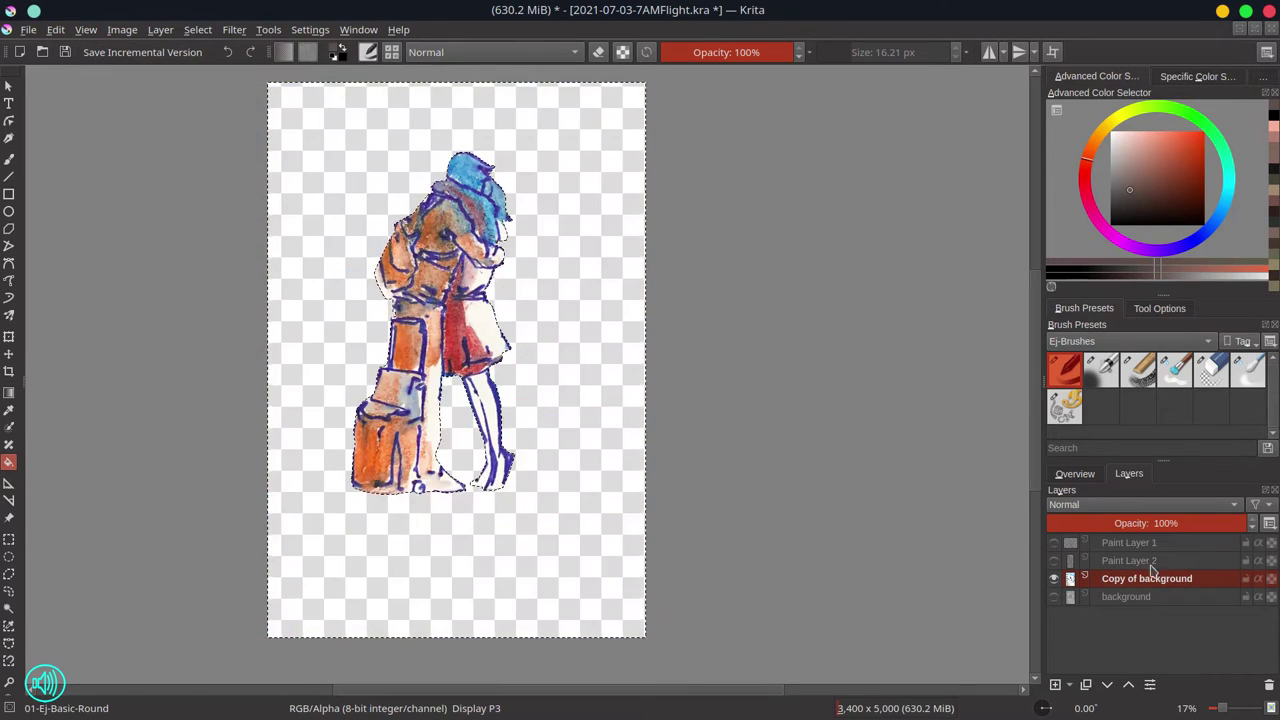
Show Paint Layer 1, duplicate it and merge the copy down to darken the line art.
left_click(1053, 543)
left_click(1170, 546)
right_click(1170, 548)
left_click(1120, 275)
right_click(1186, 547)
left_click(1125, 295)
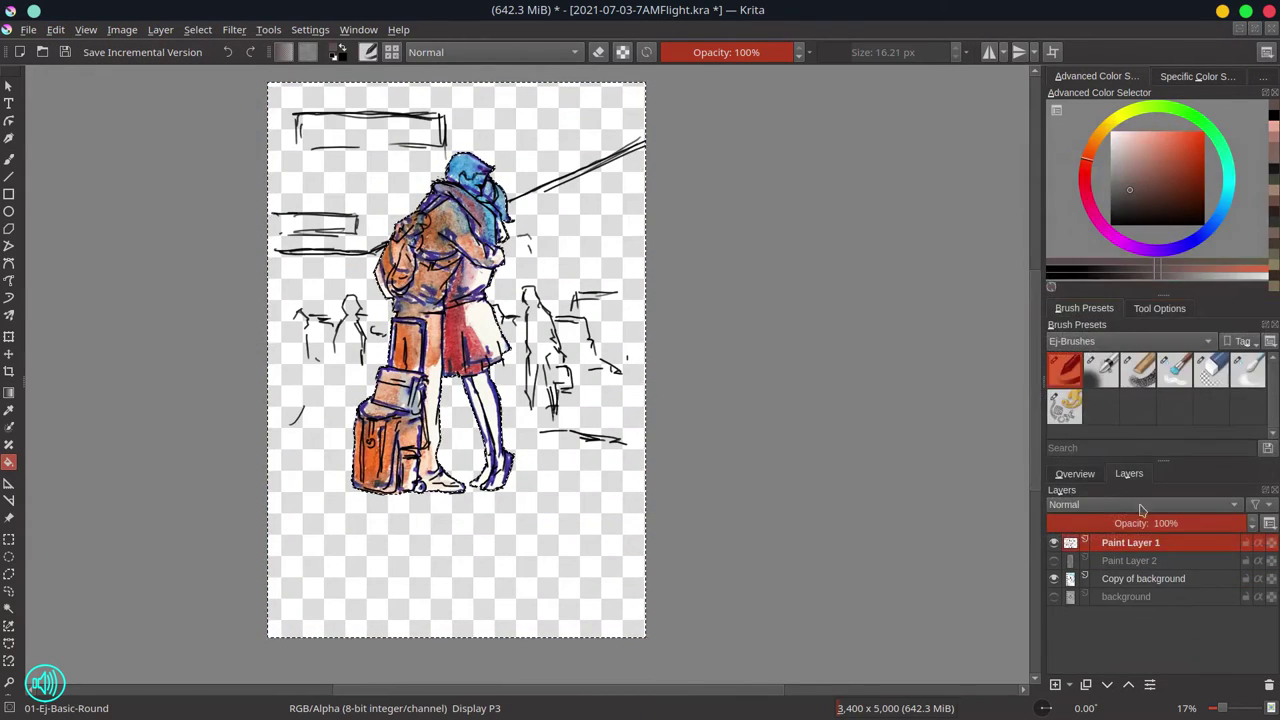
Duplicate Paint Layer 1 as a hidden backup copy and move Paint Layer 2 above Paint Layer 1.
right_click(1145, 546)
left_click(1105, 276)
left_click(1054, 543)
left_click(1132, 579)
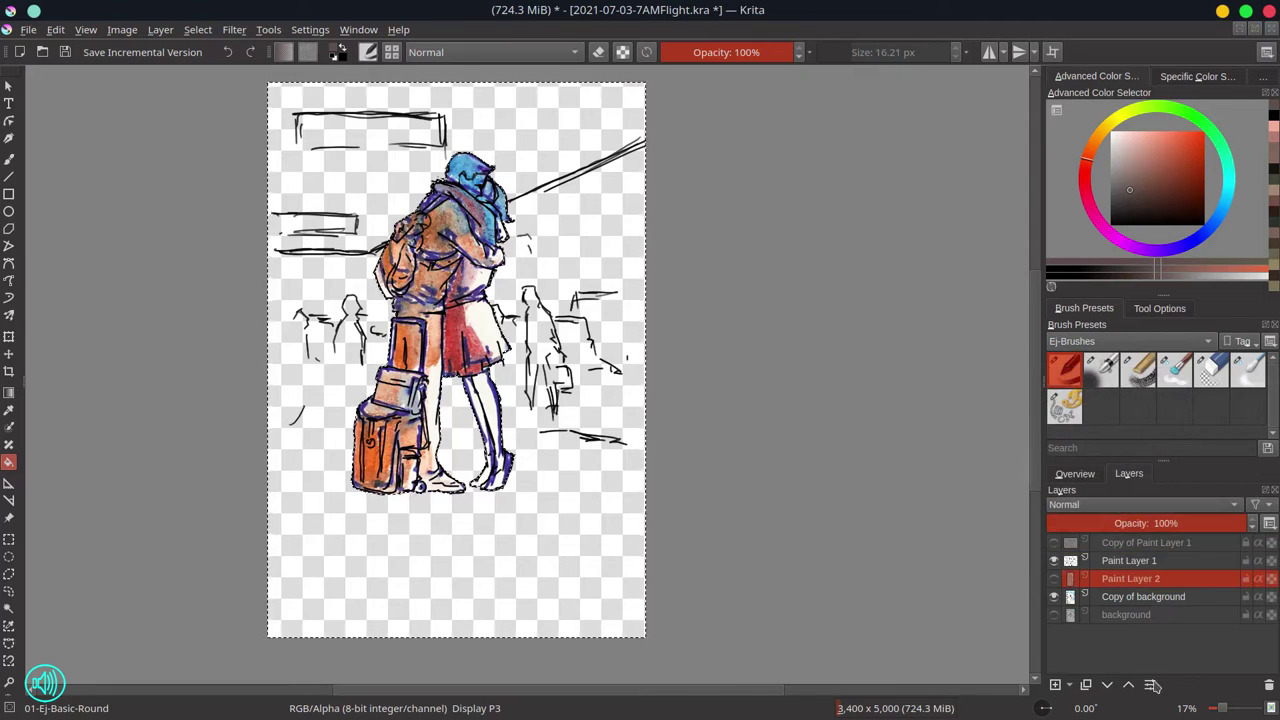
left_click(1129, 685)
Clear the selection, hide the Copy of background layer, add a new paint layer above it and save the document.
left_click(197, 29)
left_click(204, 67)
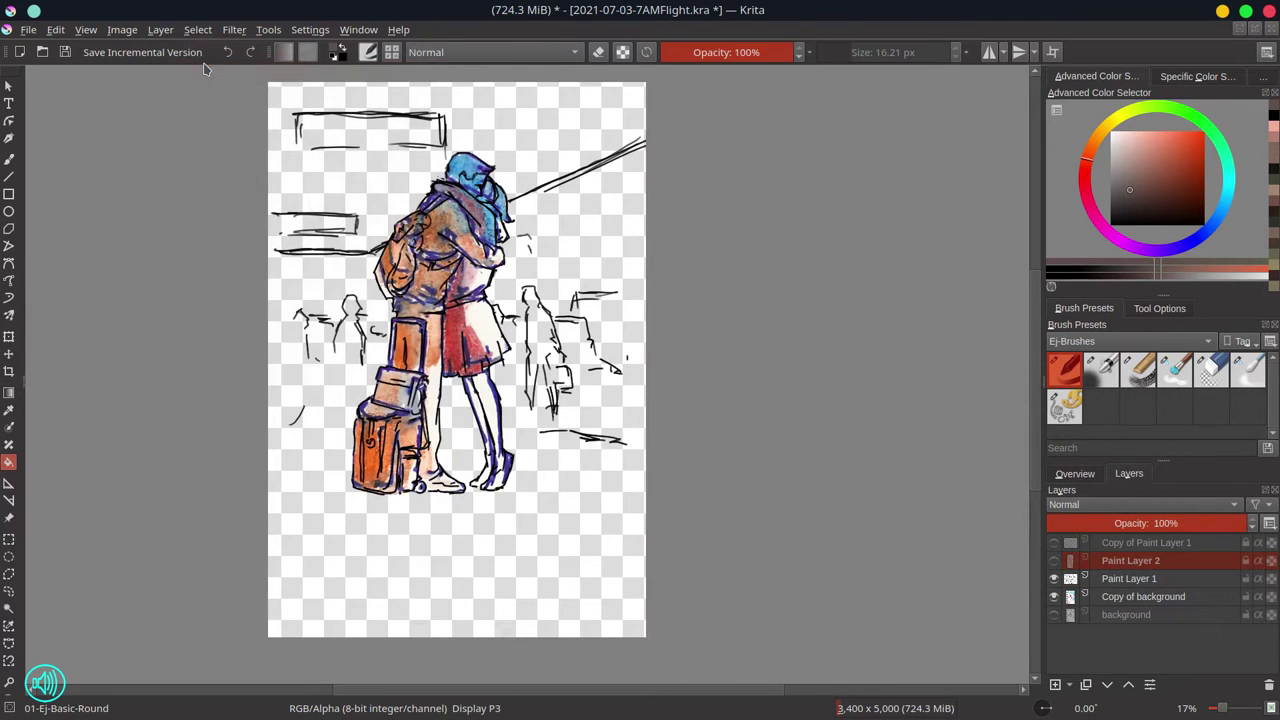
left_click(1054, 597)
left_click(1130, 597)
left_click(1055, 685)
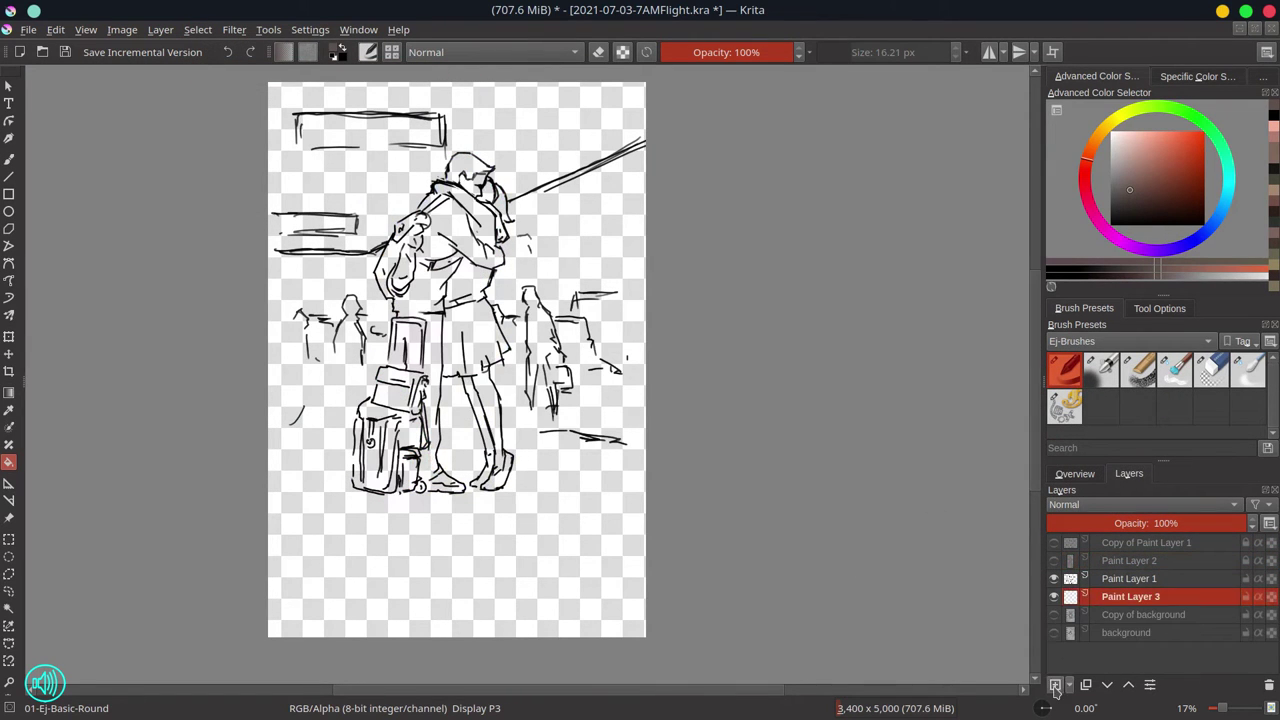
left_click(65, 52)
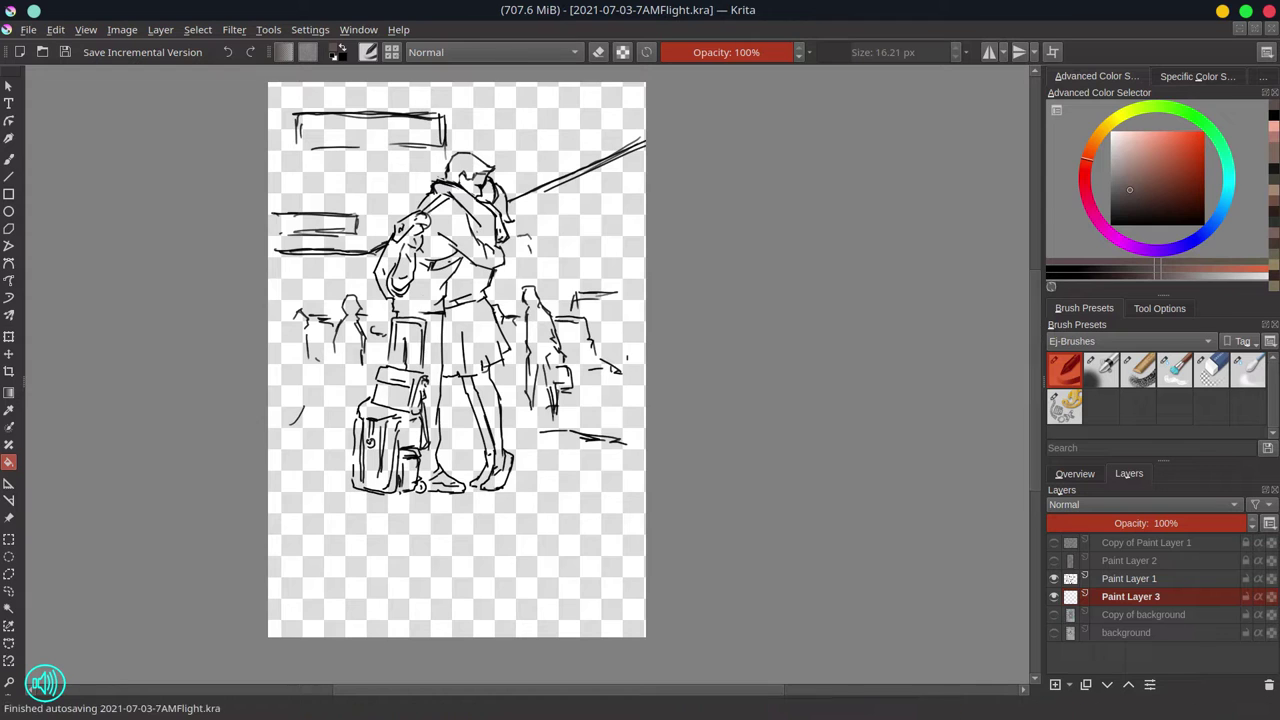
Choose the 06-Ej-Shapes-Mecha brush preset and load the 0_CPC-6-Blue-02 colour palette.
left_click(1060, 397)
left_click(1253, 79)
left_click(1057, 284)
scroll(1181, 390, "down", 7)
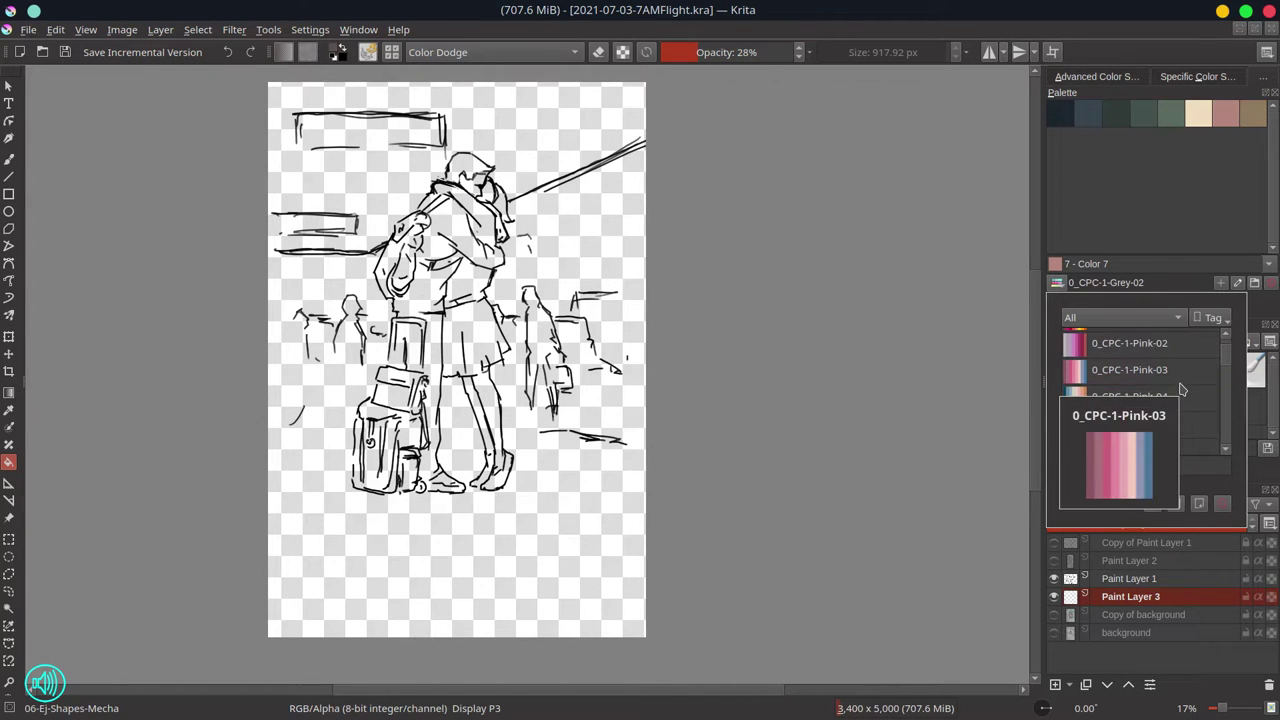
scroll(1227, 390, "down", 1)
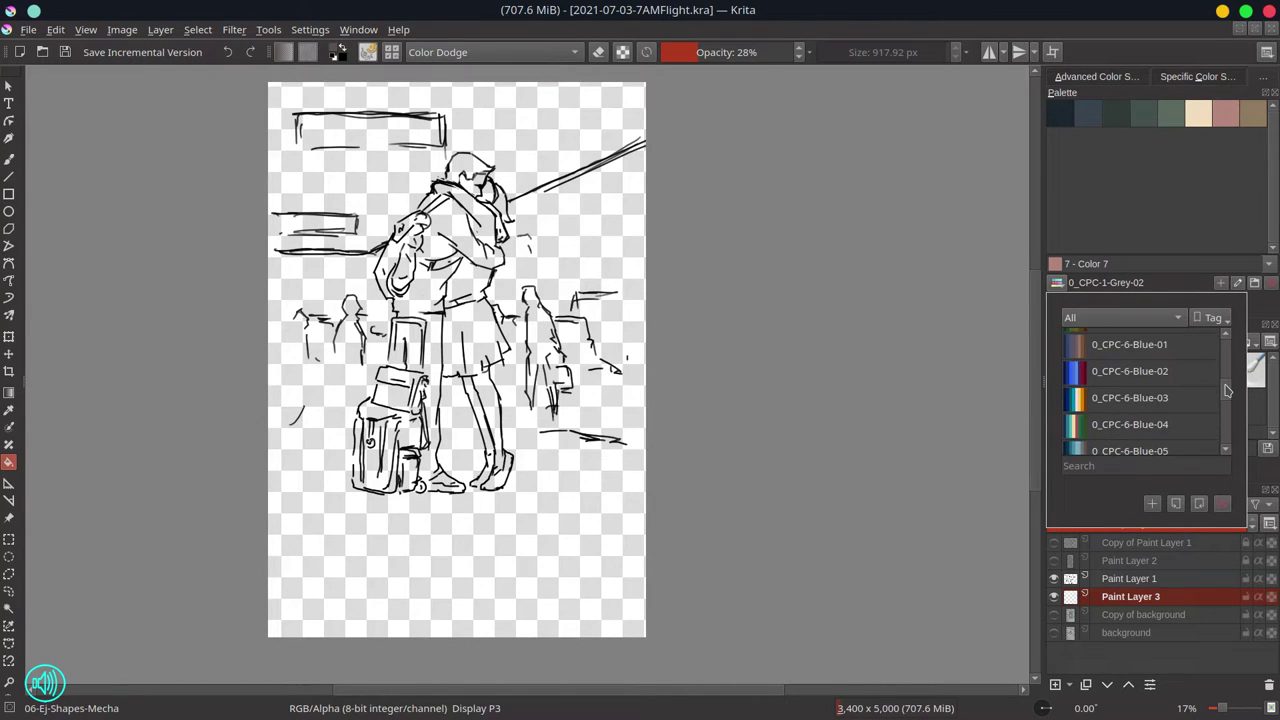
left_click(1186, 376)
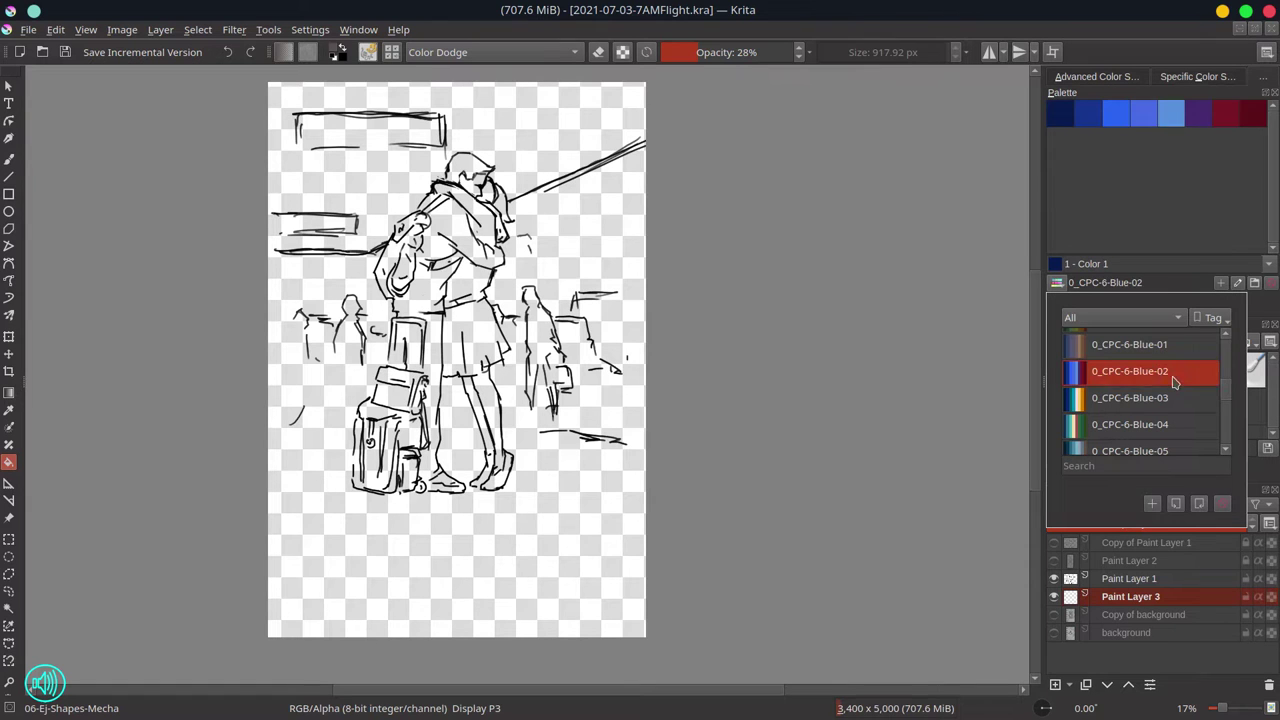
left_click(1143, 182)
Paint light blue (Color 5) texture behind the couple on both sides of the canvas on Paint Layer 3.
left_click(1171, 113)
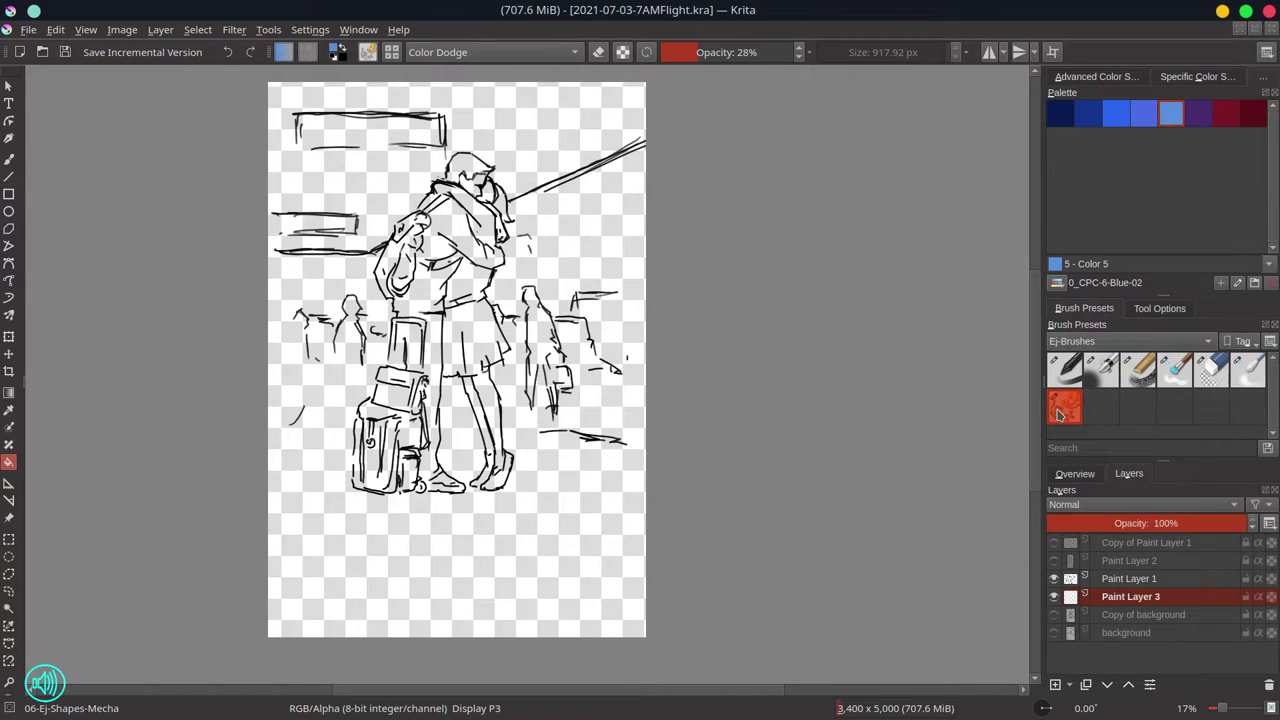
left_click(9, 160)
mouse_move(284, 325)
left_mouse_down()
mouse_move(312, 268)
mouse_move(381, 316)
left_mouse_up()
mouse_move(502, 285)
left_mouse_down()
mouse_move(563, 205)
mouse_move(610, 275)
left_mouse_up()
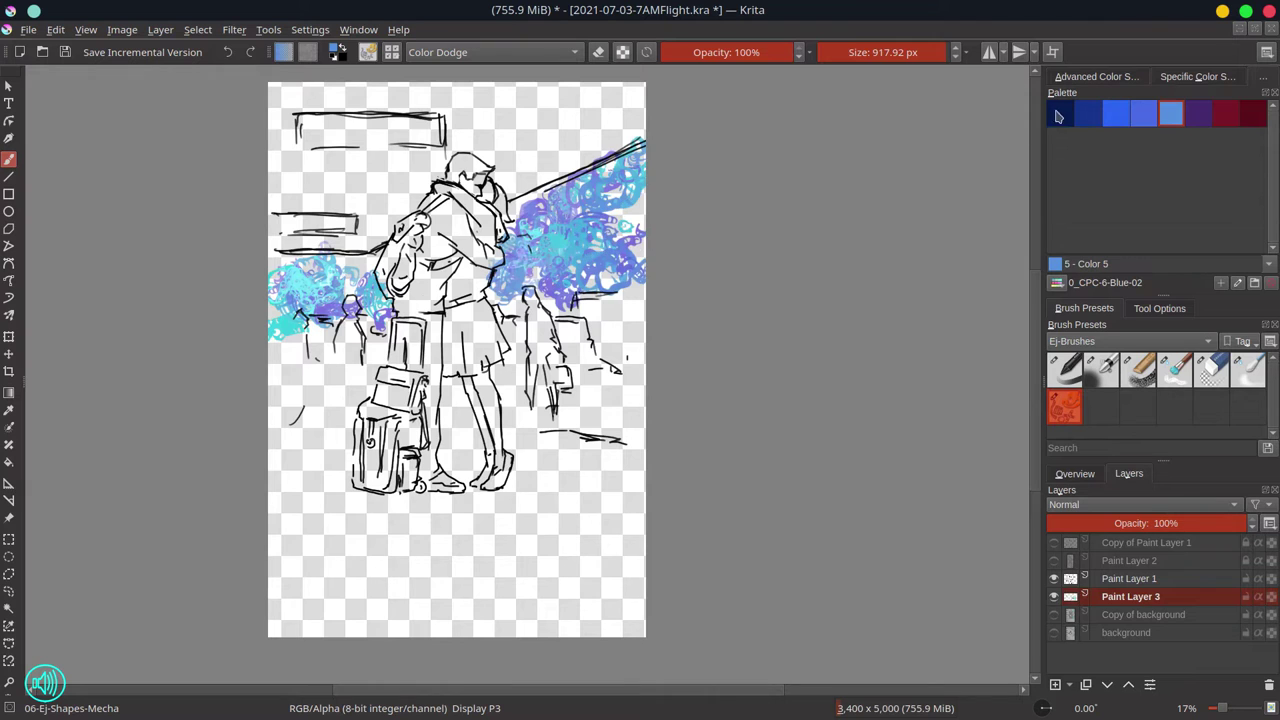
Paint dark navy (Color 1) texture across the upper background and medium blue (Color 4) texture across the floor.
left_click(1060, 113)
mouse_move(405, 132)
left_mouse_down()
mouse_move(327, 120)
mouse_move(290, 190)
left_mouse_up()
scroll(706, 114, "down", 2)
left_click_drag(420, 104, 658, 100)
mouse_move(498, 165)
left_mouse_down()
mouse_move(442, 198)
mouse_move(480, 192)
left_mouse_up()
left_click_drag(590, 108, 640, 140)
left_click(1143, 114)
mouse_move(420, 345)
left_mouse_down()
mouse_move(596, 364)
mouse_move(423, 391)
mouse_move(592, 405)
left_mouse_up()
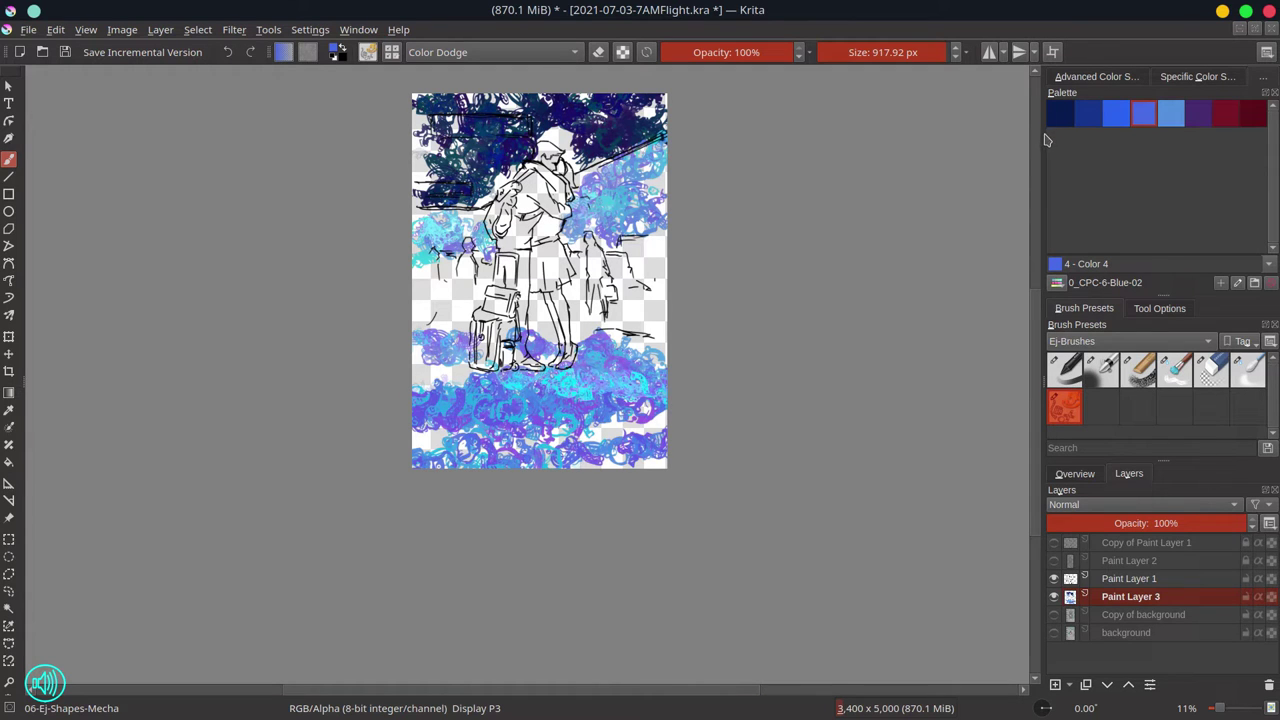
Paint purple texture over the suitcases and the background figures on both sides of the couple.
left_click(1198, 114)
mouse_move(468, 254)
left_mouse_down()
mouse_move(474, 296)
mouse_move(430, 298)
left_mouse_up()
left_click_drag(591, 242, 596, 308)
Paint bright blue texture over the couple's heads, backpack and legs and into the background beside them.
left_click(1118, 114)
mouse_move(525, 255)
left_mouse_down()
mouse_move(640, 290)
mouse_move(440, 320)
mouse_move(425, 150)
mouse_move(485, 198)
left_mouse_up()
left_click_drag(580, 195, 630, 165)
mouse_move(555, 125)
left_mouse_down()
mouse_move(582, 150)
mouse_move(535, 185)
mouse_move(508, 235)
mouse_move(495, 365)
mouse_move(510, 370)
left_mouse_up()
Paint dark red (Color 7) texture down the woman's body from shoulders to shoes, with a light touch near the lower edge.
left_click(1198, 114)
left_click(1226, 113)
mouse_move(555, 180)
left_mouse_down()
mouse_move(560, 240)
mouse_move(545, 275)
mouse_move(569, 368)
left_mouse_up()
left_click_drag(426, 380, 436, 368)
left_click_drag(545, 145, 564, 165)
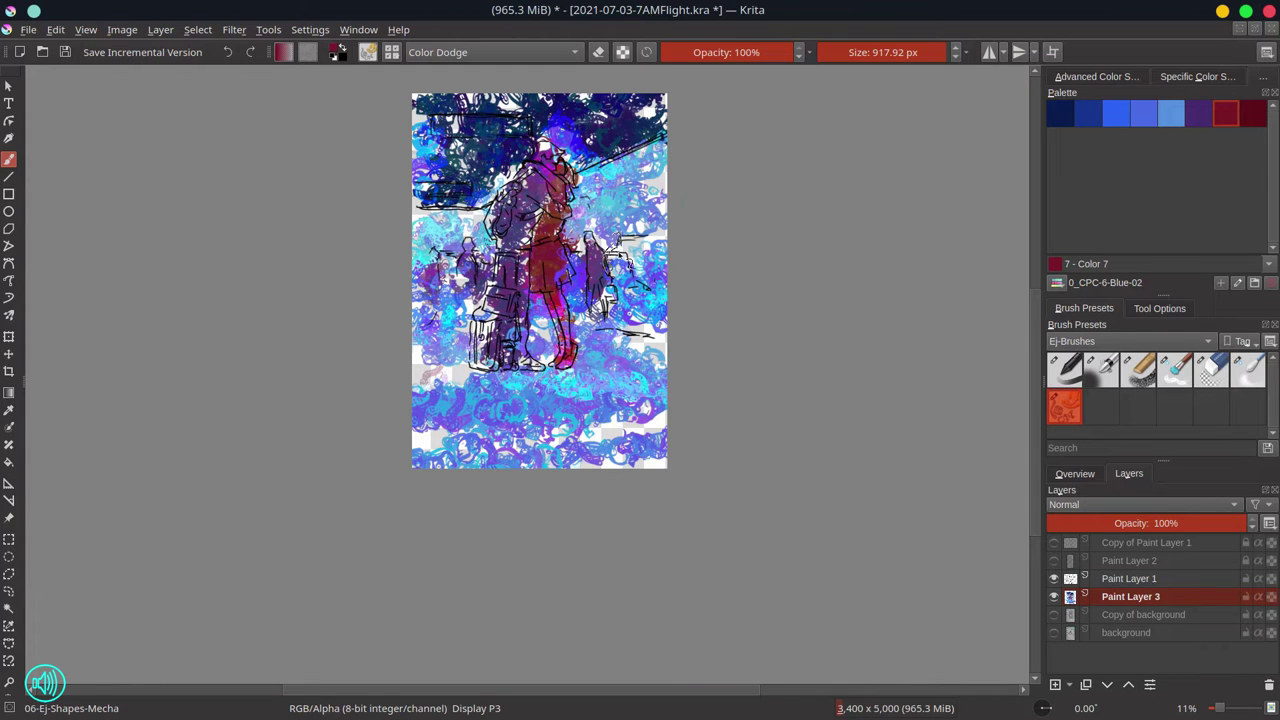
Show the Copy of background layer above Paint Layer 3, try it at reduced opacity, and delete the layer.
left_click(1054, 615)
left_click_drag(1116, 624, 1116, 596)
left_click(1133, 522)
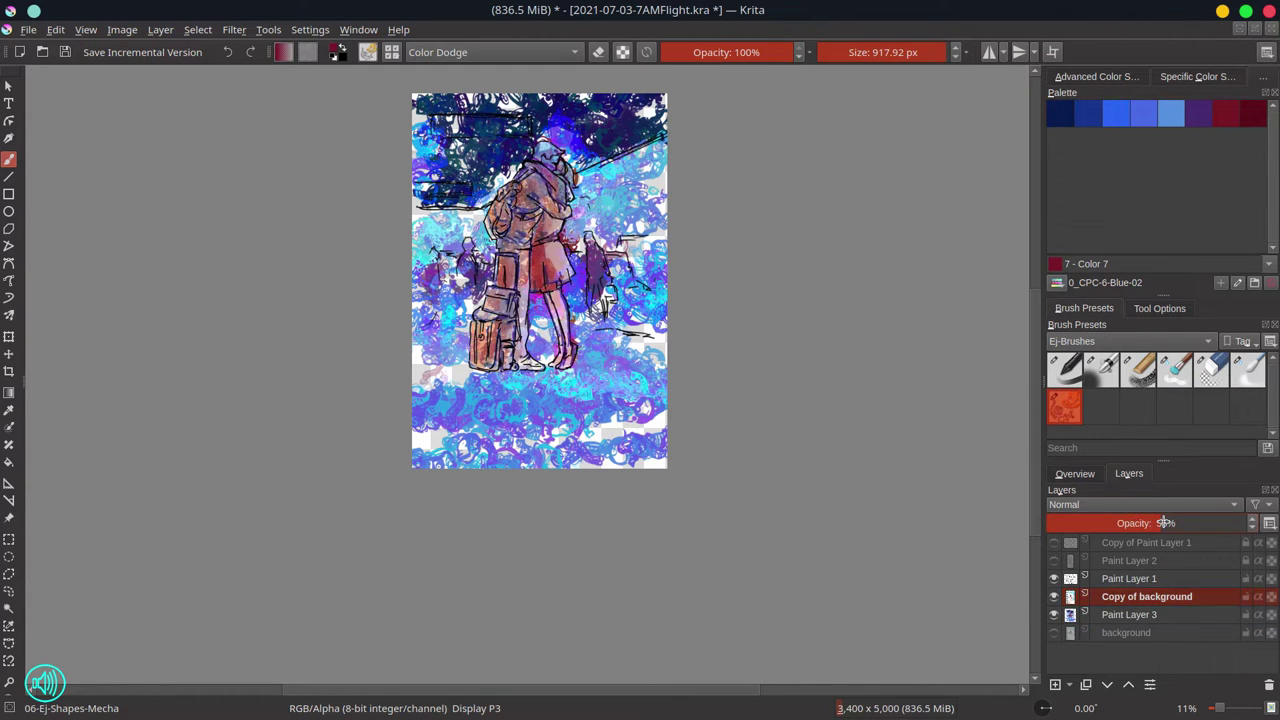
left_click(1268, 686)
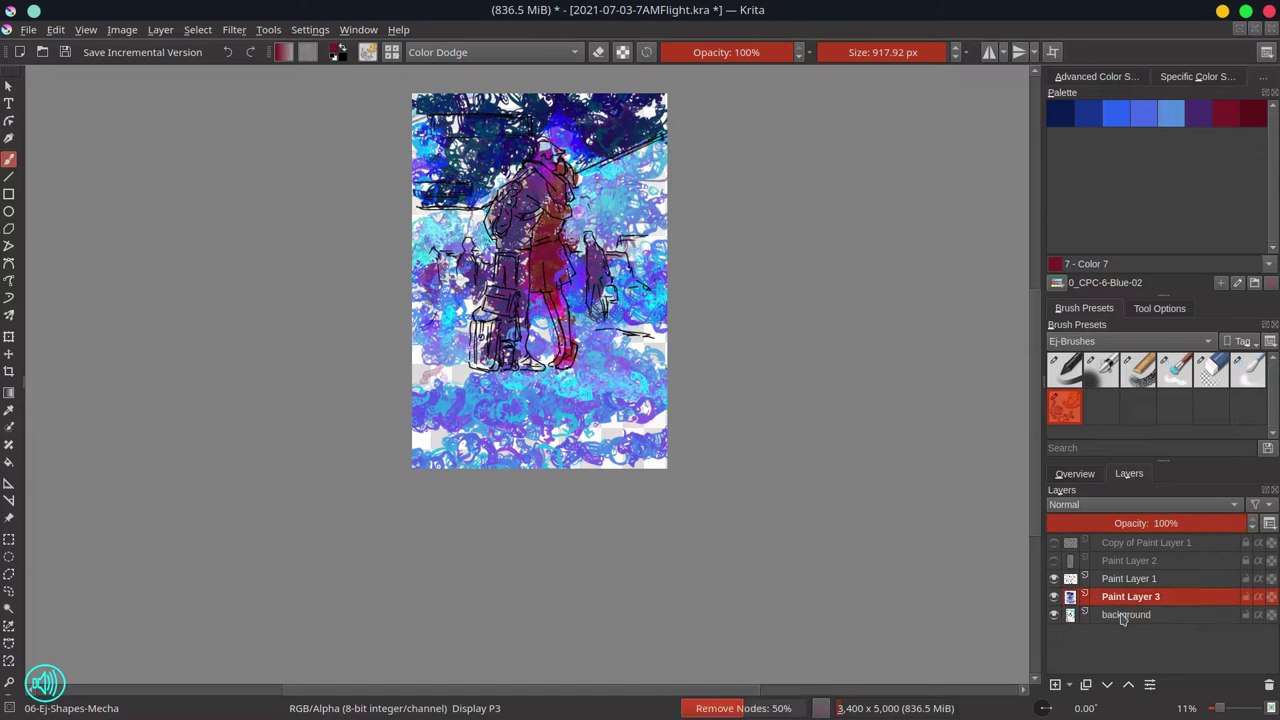
Try to rotate the sketch photo on the background layer, hide the paint layers to inspect it, and undo the transform.
left_click(1122, 615)
scroll(680, 443, "down", 4)
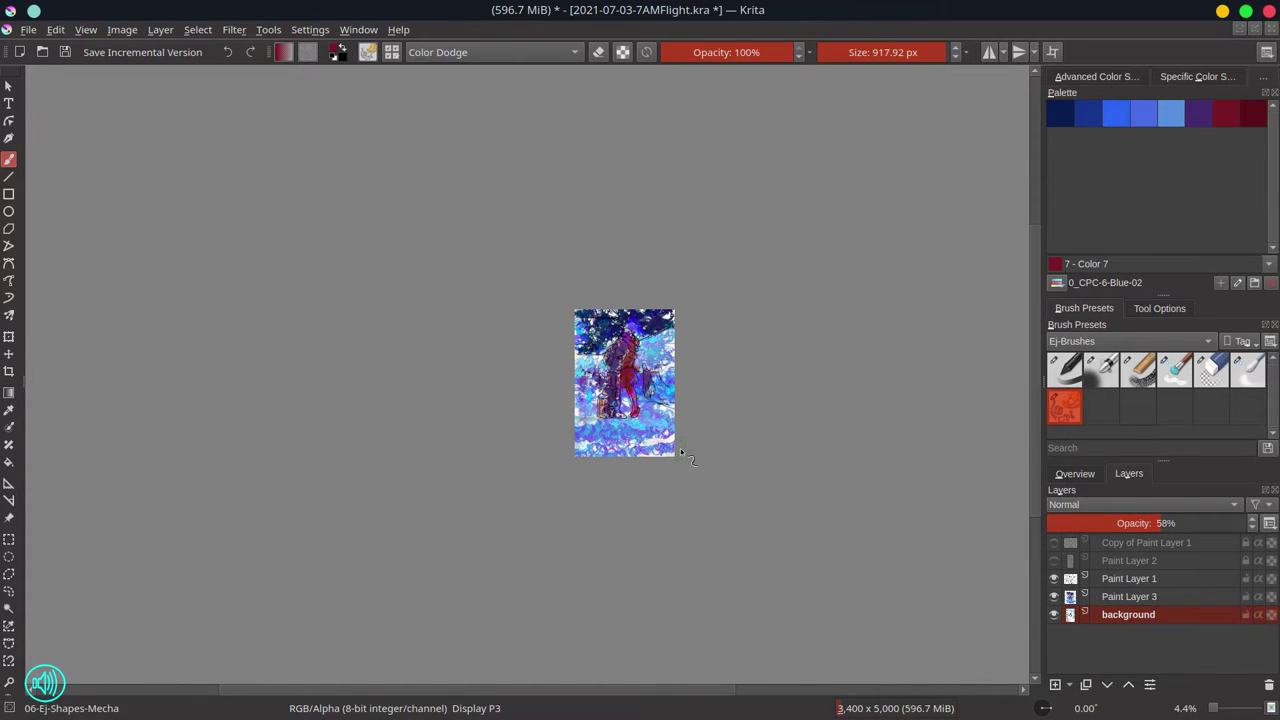
key("ctrl+t")
left_click_drag(714, 568, 783, 414)
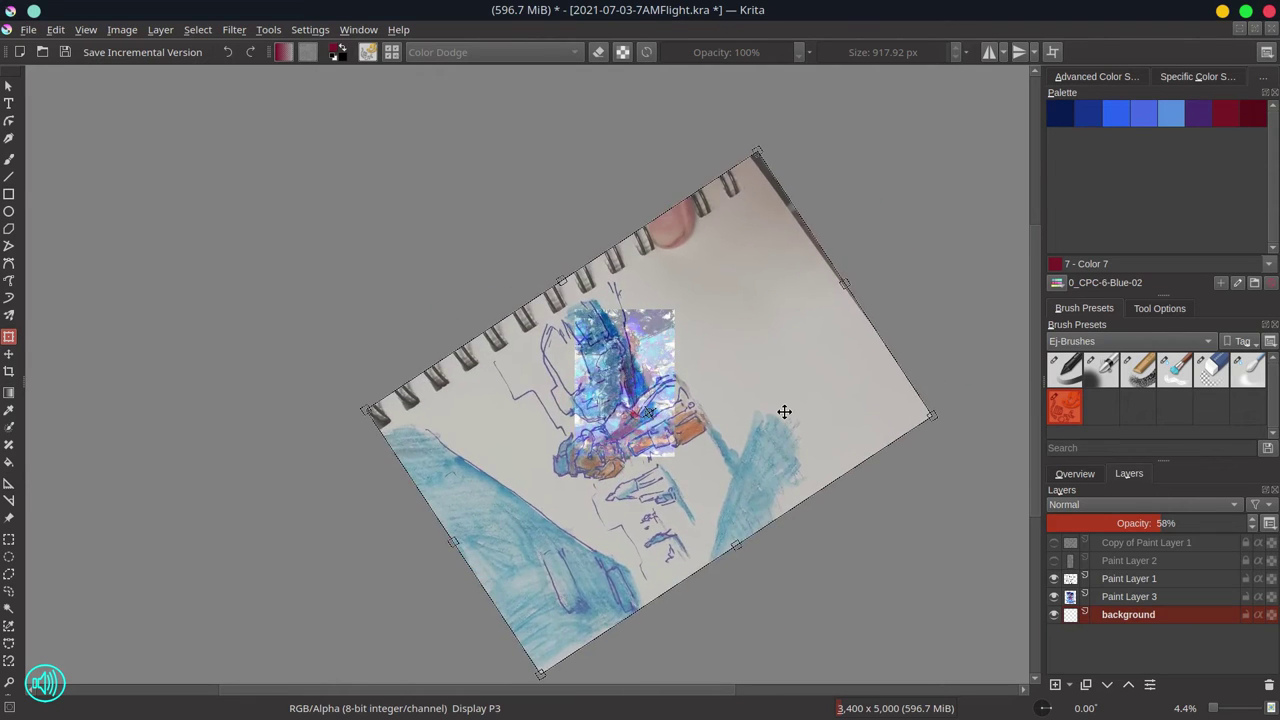
key("Return")
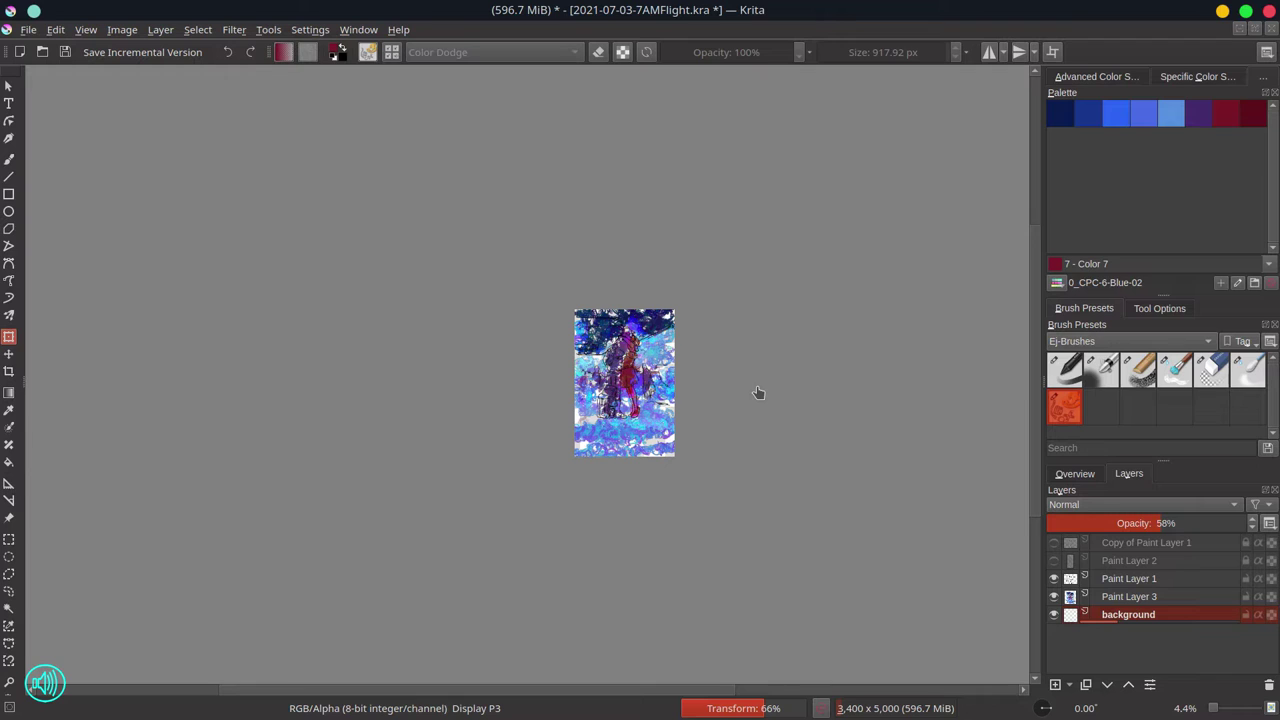
left_click(1054, 595)
left_click(1054, 579)
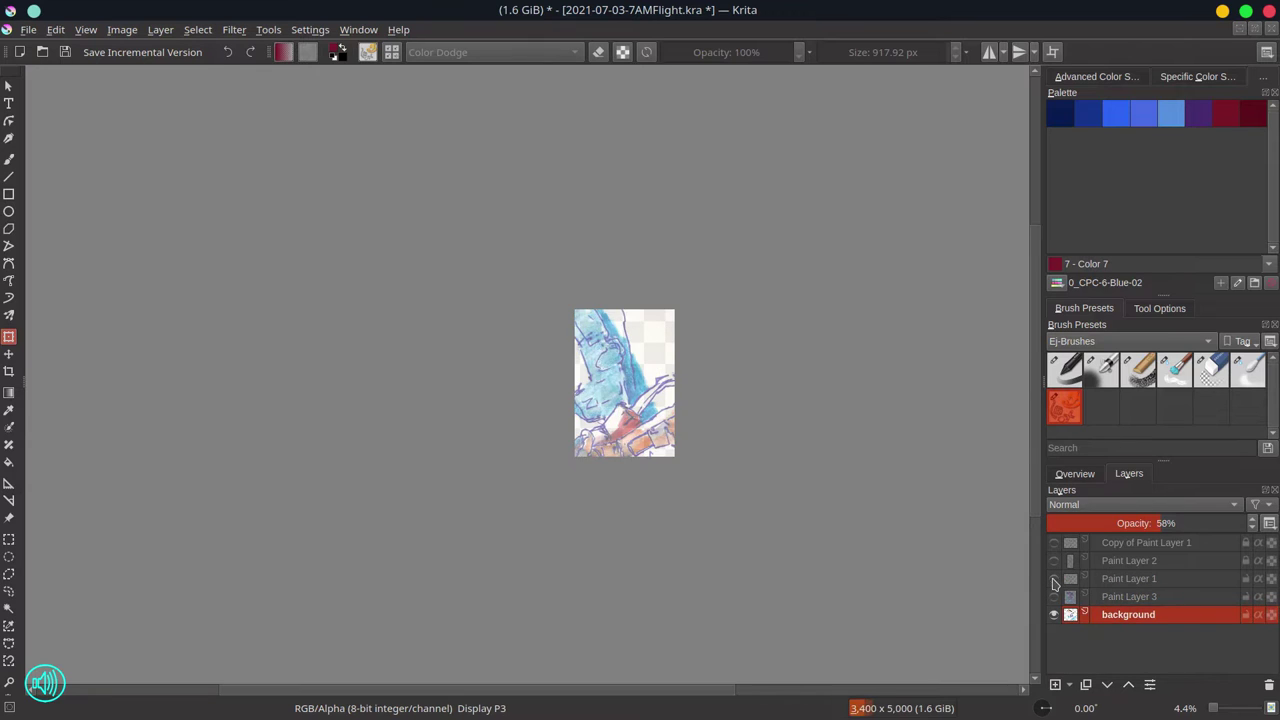
left_click(228, 52)
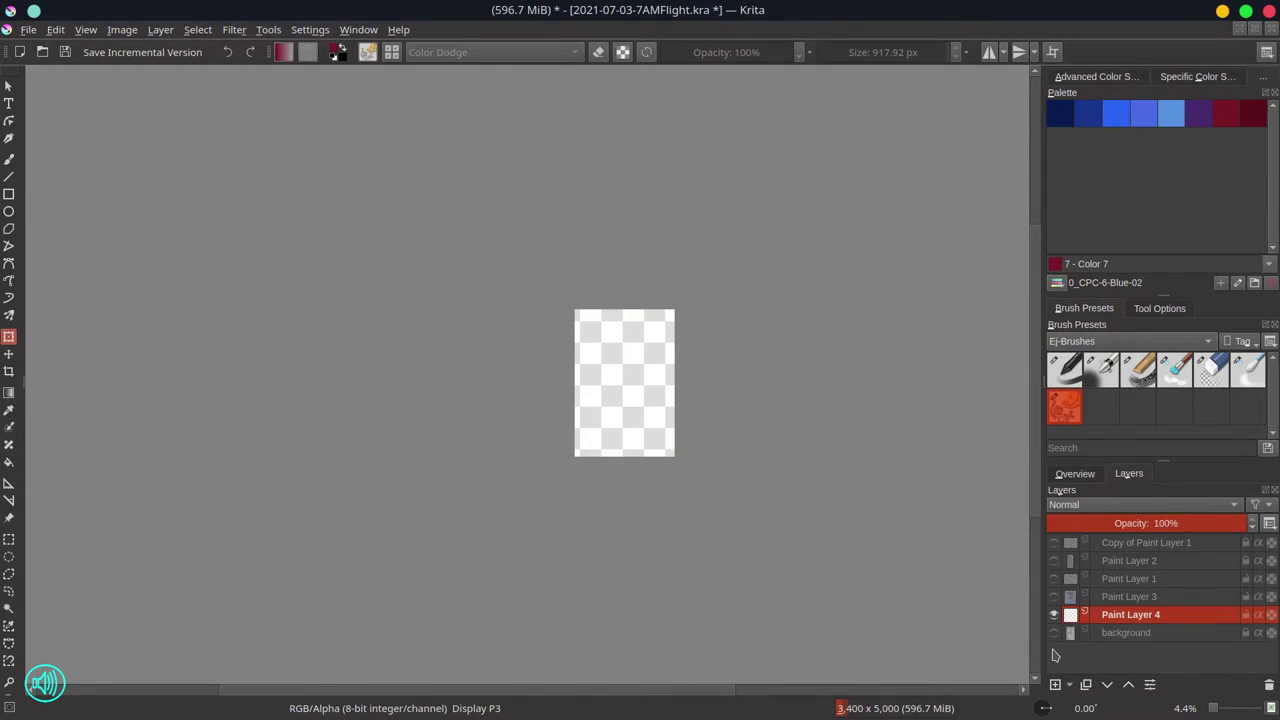
Fill Paint Layer 4 with a dark-to-orange gradient preset running horizontally across the canvas.
left_click(9, 392)
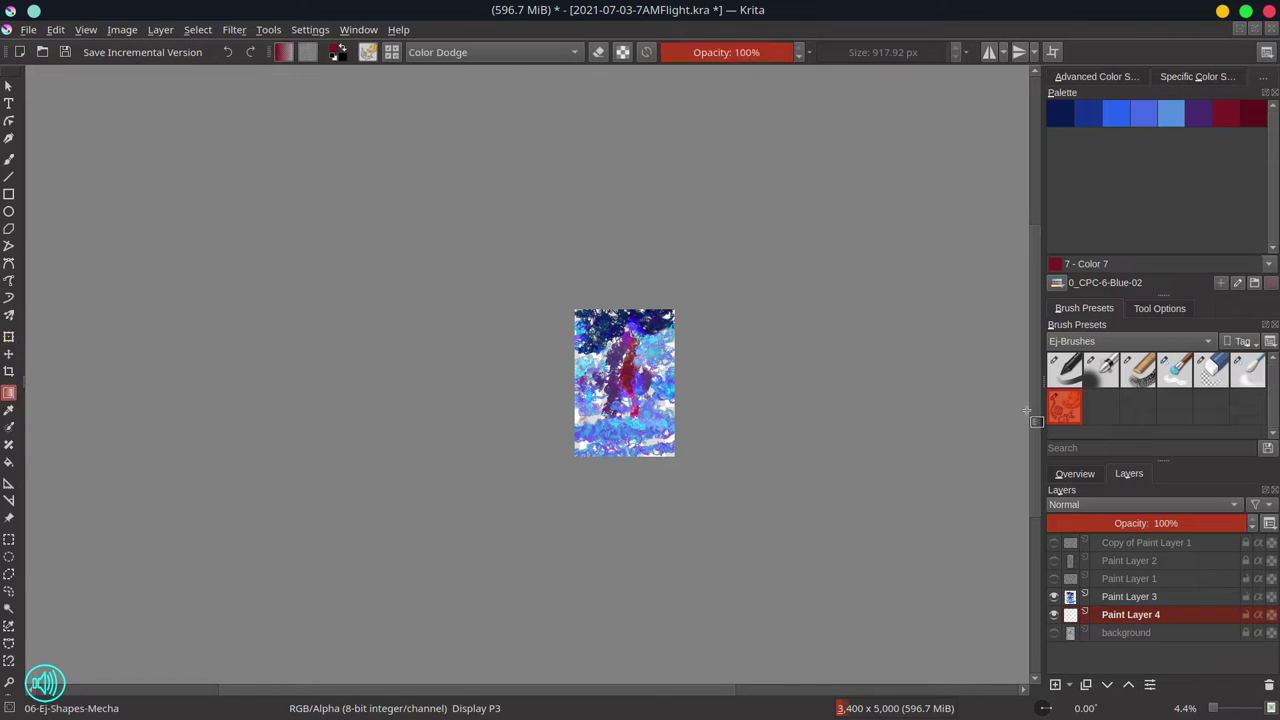
left_click(334, 54)
left_click(796, 171)
left_click(284, 53)
left_click_drag(454, 174, 454, 200)
left_click(320, 183)
left_click_drag(596, 385, 700, 409)
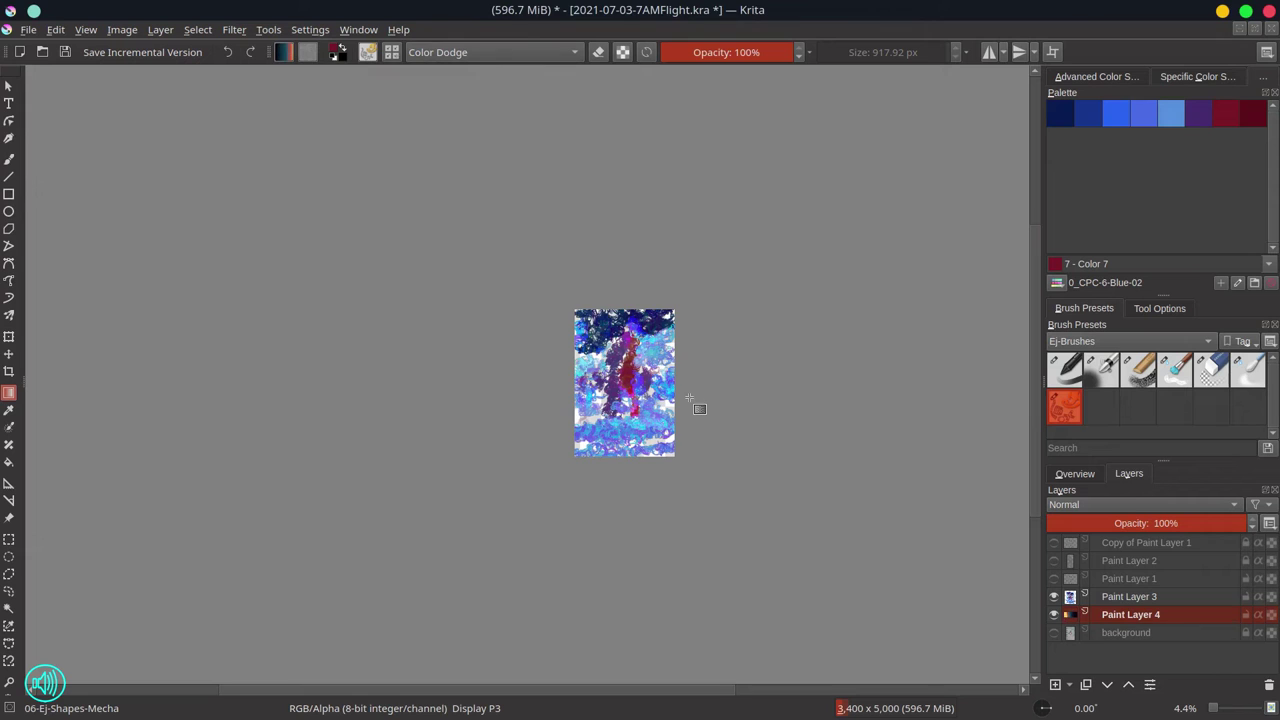
Show the line art on Paint Layer 1 and brush light blue (Color 5) texture into the right background on Paint Layer 3.
left_click(1054, 579)
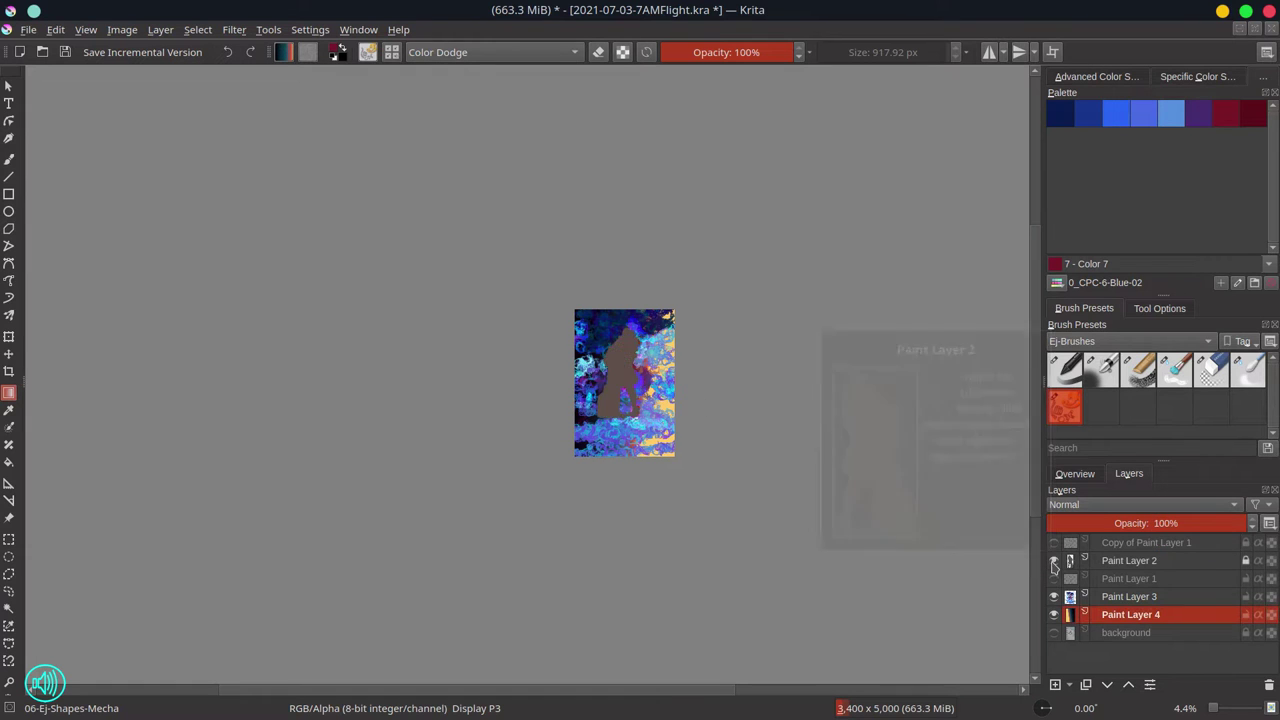
left_click(1120, 596)
scroll(855, 437, "up", 3)
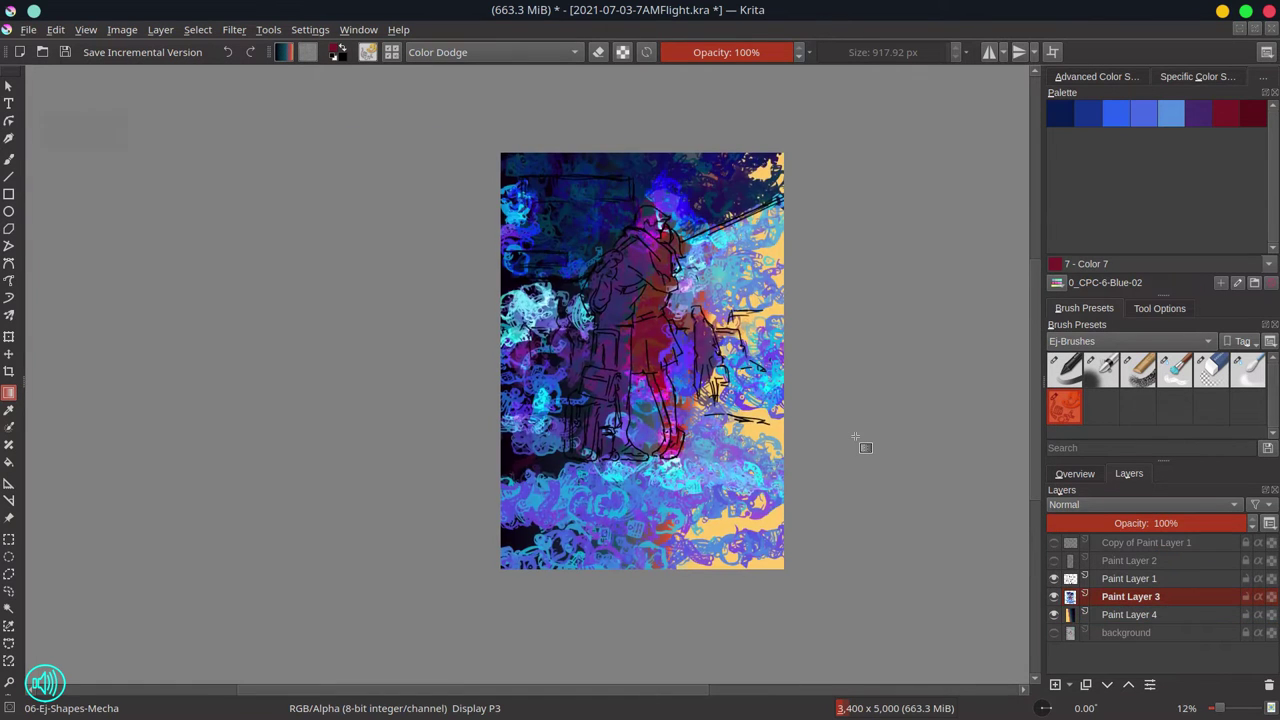
left_click(9, 159)
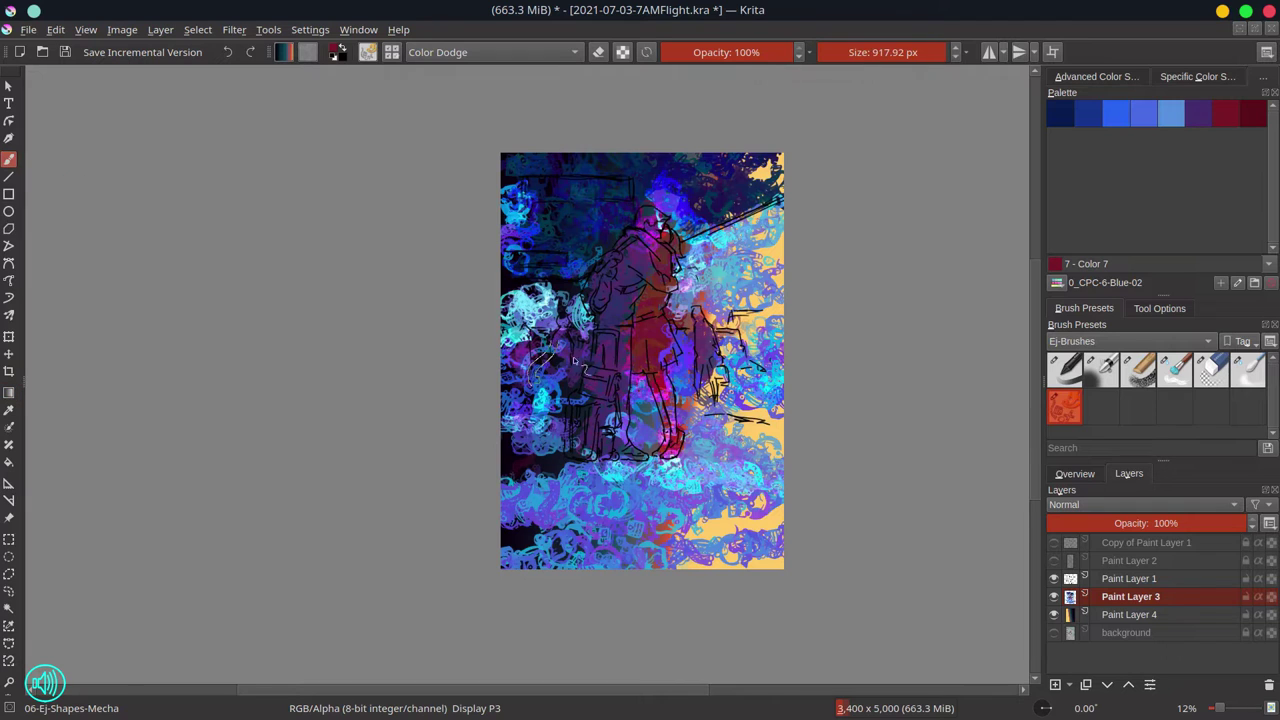
left_click(1171, 113)
left_click_drag(778, 262, 756, 285)
Sample the yellow-orange, set the brush to Normal blending, and paint warm light over the floor and the woman's legs and skirt.
left_click(757, 430, "ctrl")
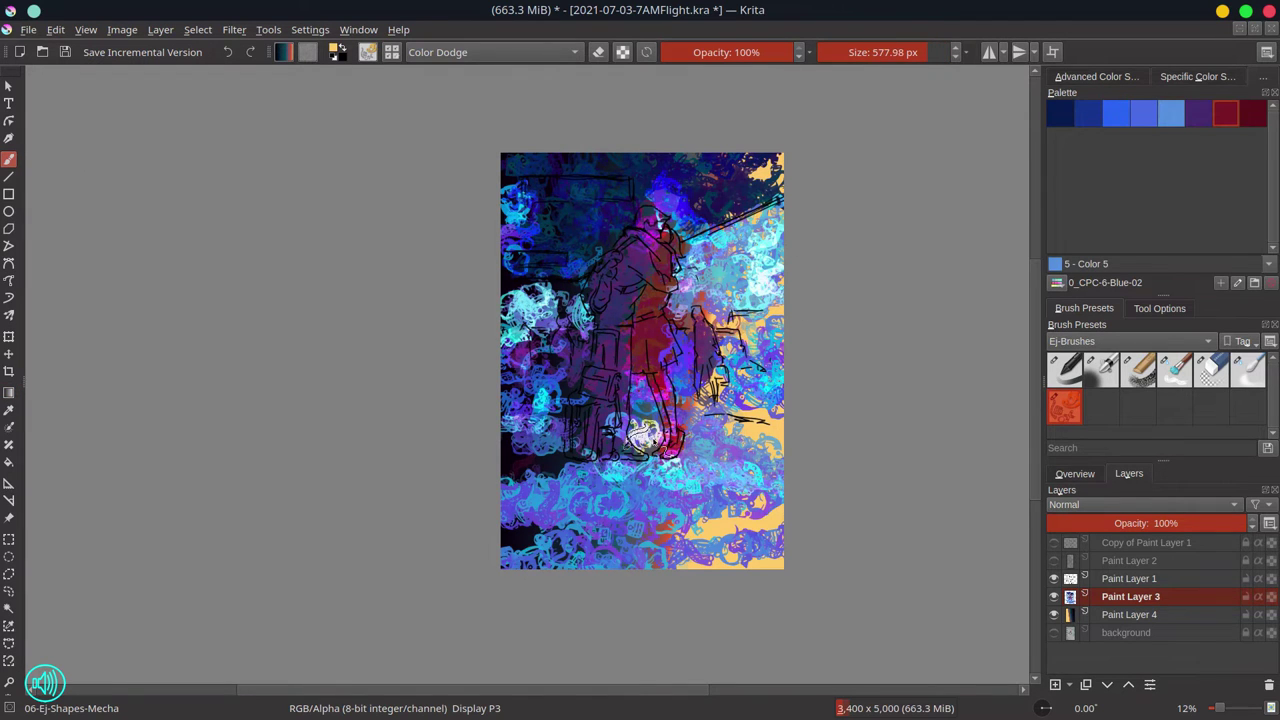
left_click(480, 52)
left_click(466, 108)
mouse_move(634, 424)
left_mouse_down()
mouse_move(750, 474)
mouse_move(738, 506)
mouse_move(662, 290)
left_mouse_up()
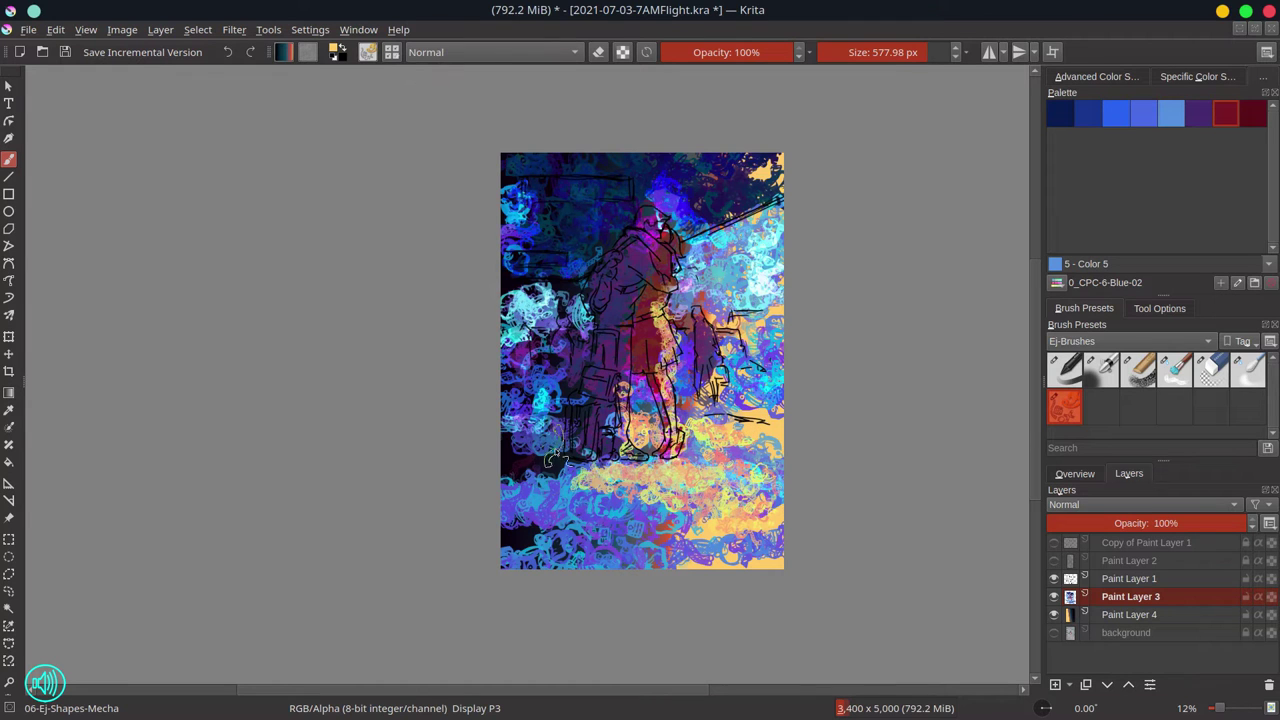
left_click(1075, 474)
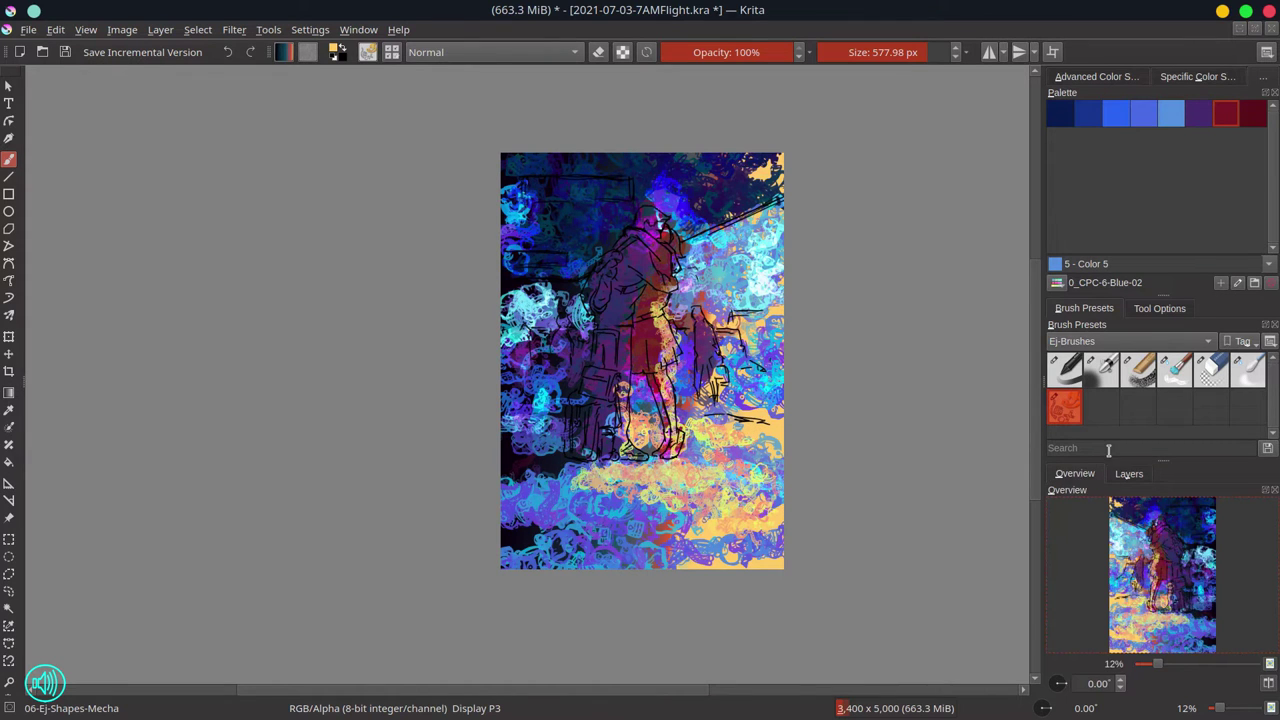
Restore the selection around the couple and subtract the floor area with a rectangular selection.
left_click(197, 29)
left_click(209, 91)
left_click(8, 539)
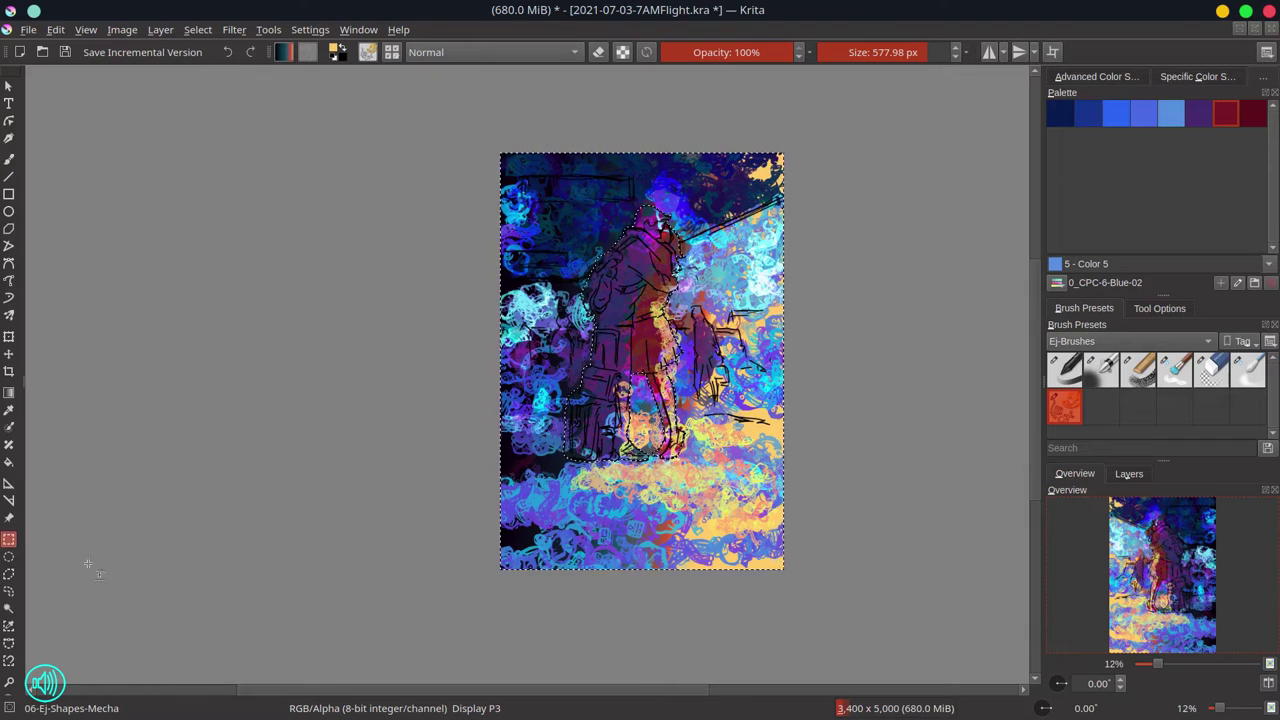
Lower the saturation of the selected upper background to -59 with the HSV/HSL Adjustment filter.
left_click(234, 29)
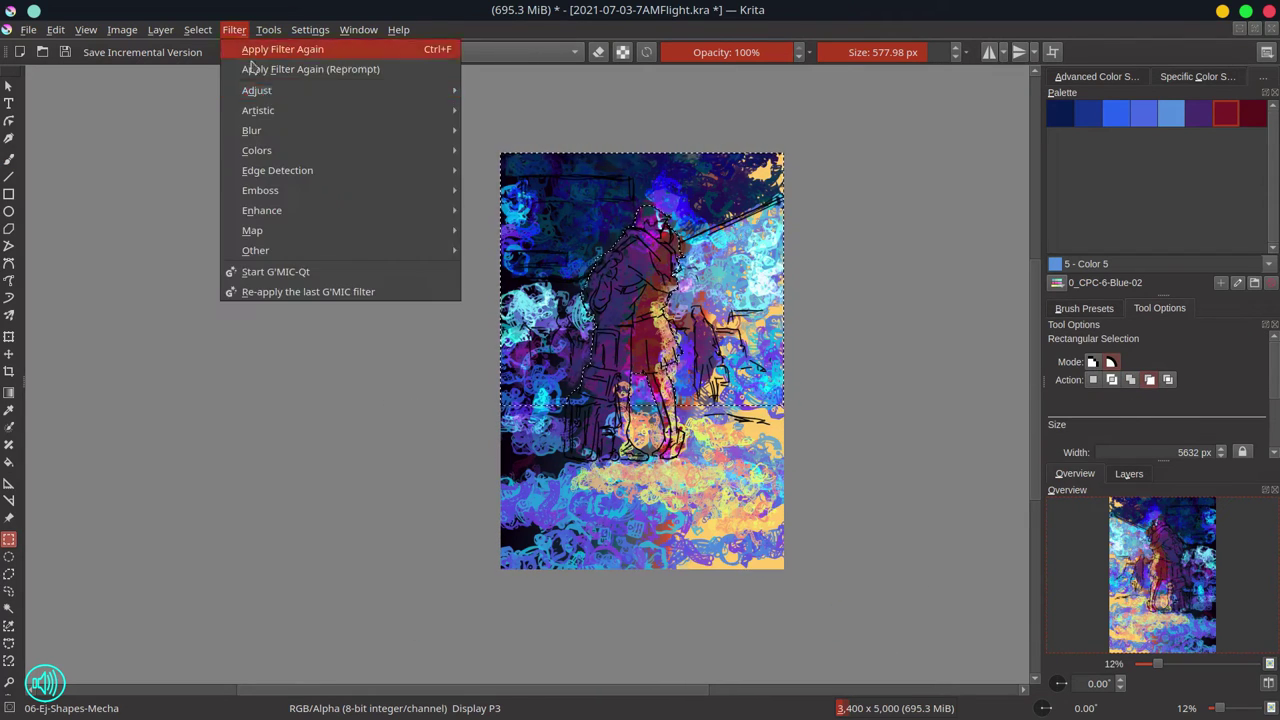
mouse_move(256, 90)
left_click(571, 231)
left_click_drag(307, 286, 251, 287)
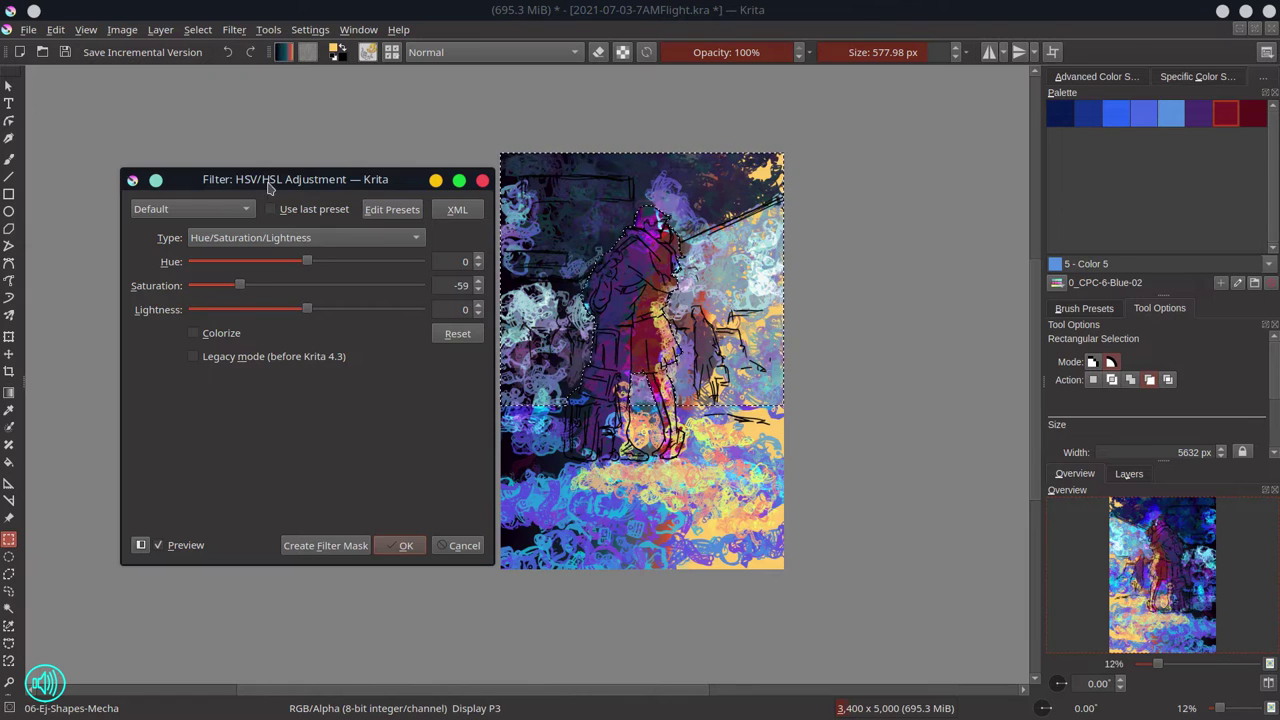
left_click_drag(268, 186, 175, 184)
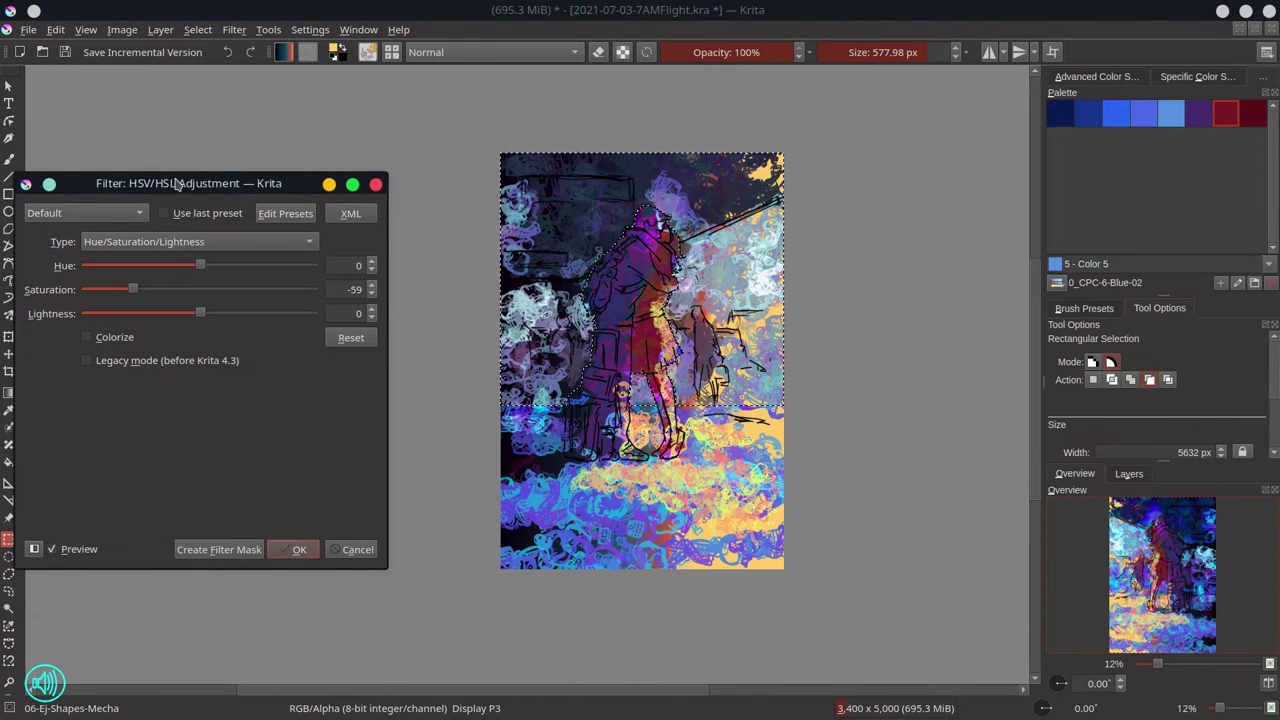
left_click(306, 548)
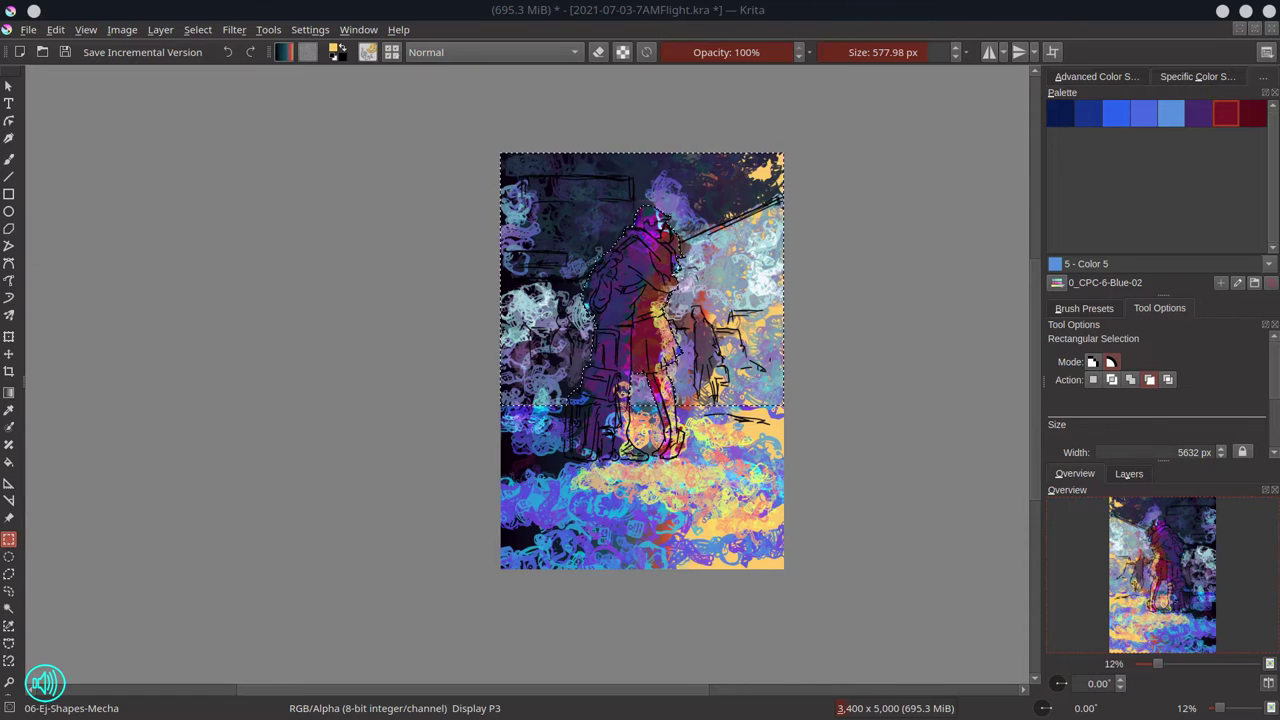
Invert the selection and subtract the couple's silhouette using Paint Layer 2 and a polygonal selection, keeping only the floor selected.
left_click(198, 29)
left_click(209, 105)
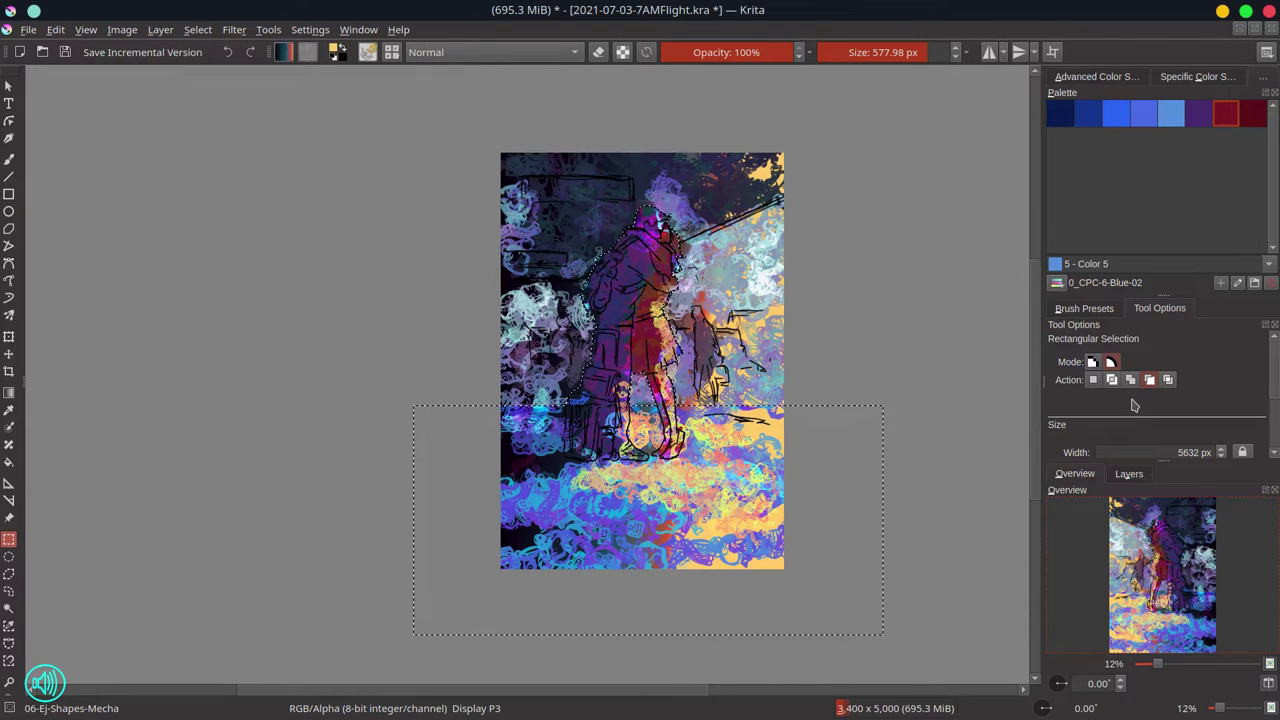
left_click(9, 609)
left_click(1129, 474)
left_click(1131, 561)
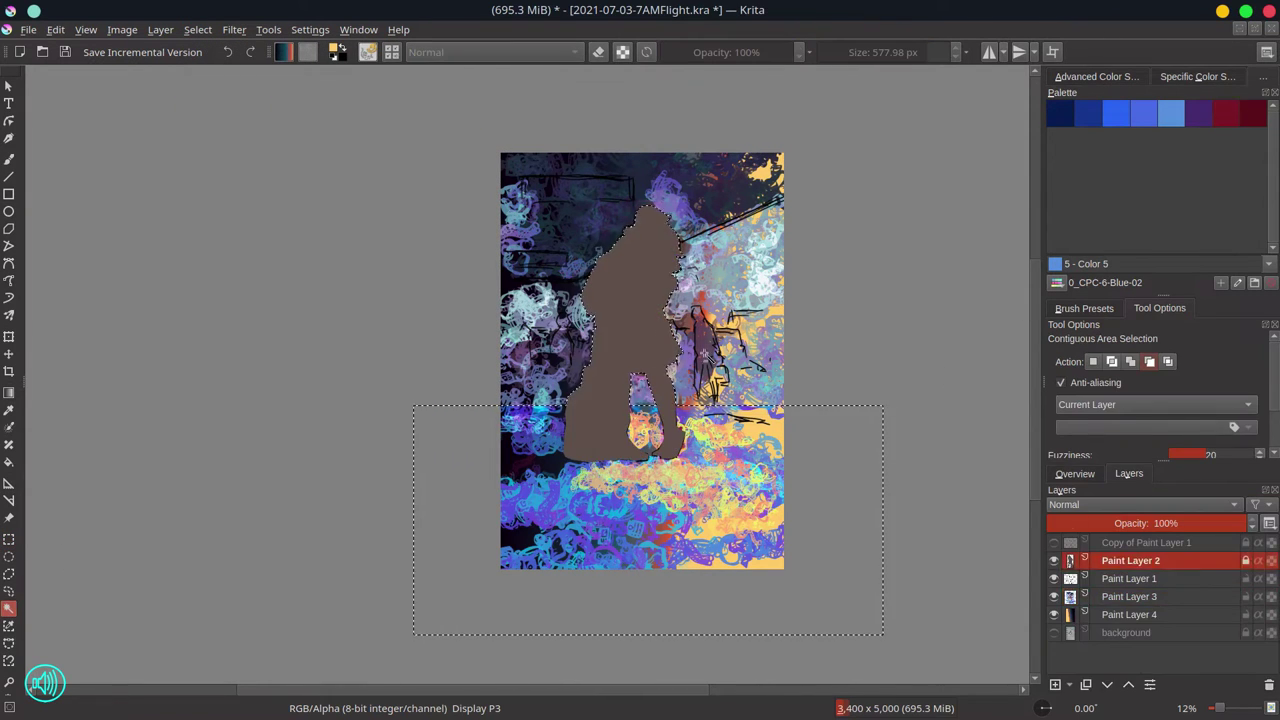
left_click(9, 574)
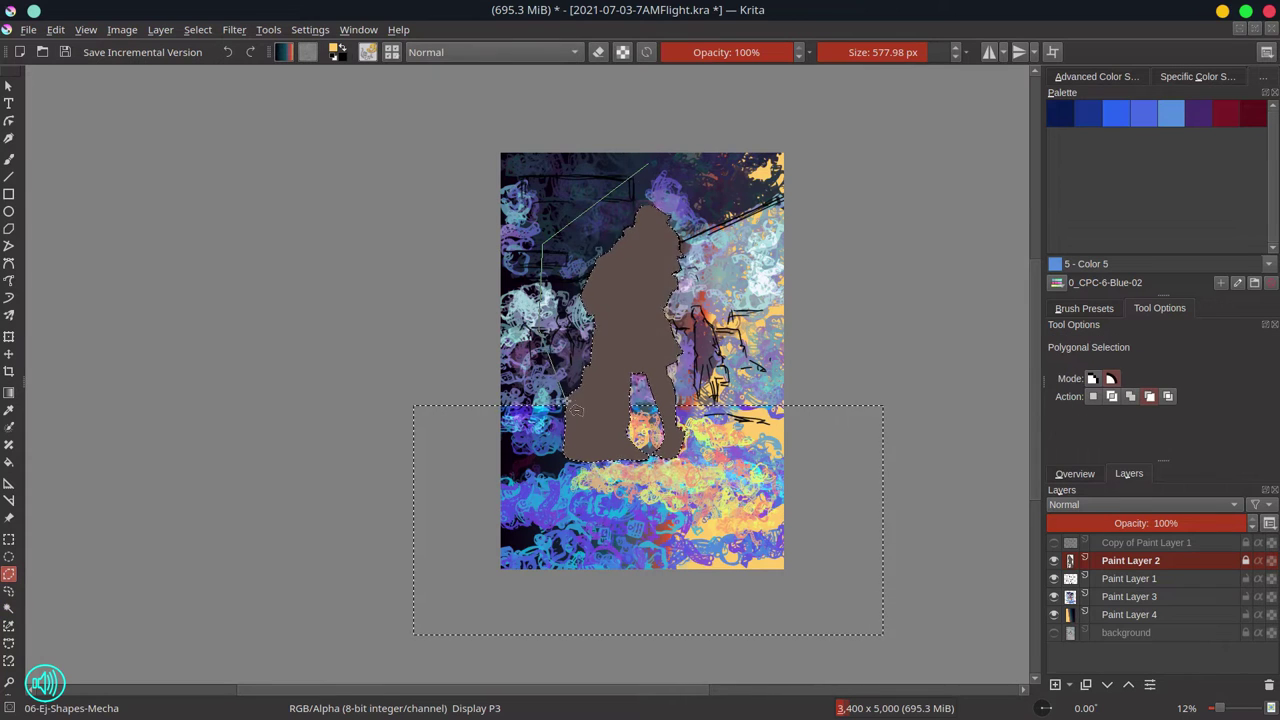
key("Escape")
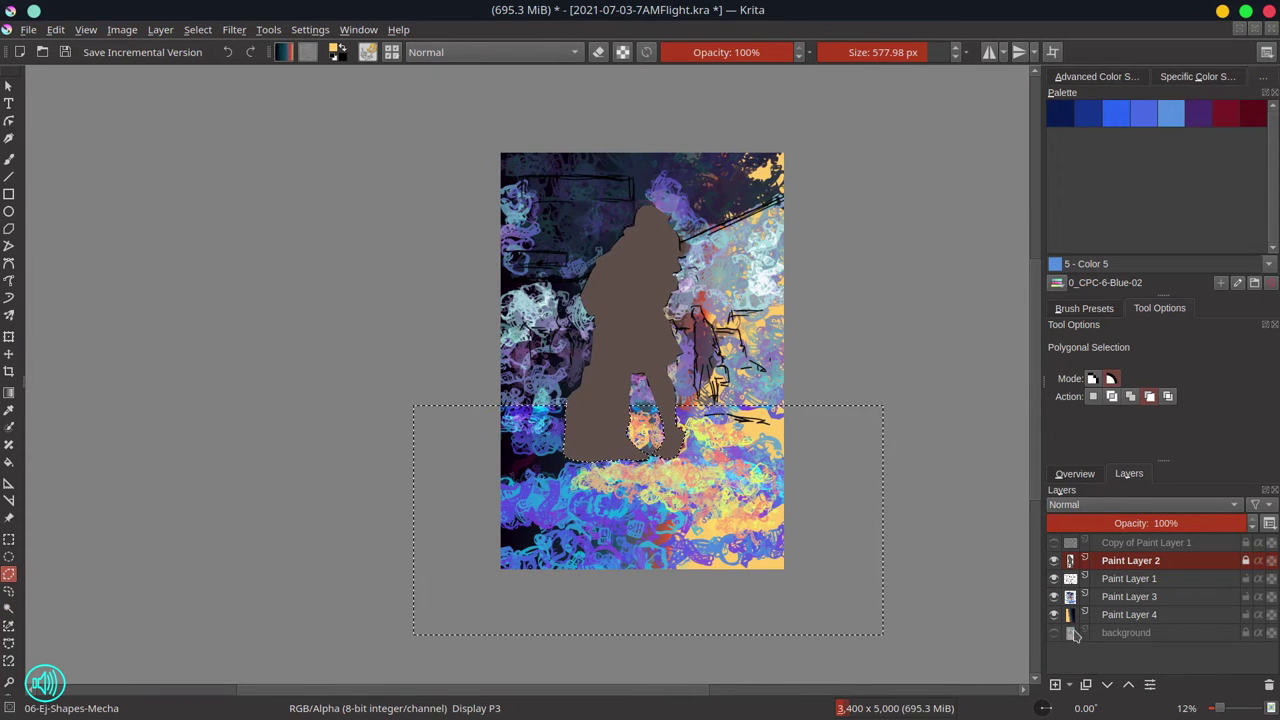
Hide Paint Layer 2 and lower the selected floor's saturation on Paint Layer 3 to -29 with HSV/HSL Adjustment.
left_click(1054, 561)
left_click(1121, 617)
left_click(234, 29)
left_click(974, 637)
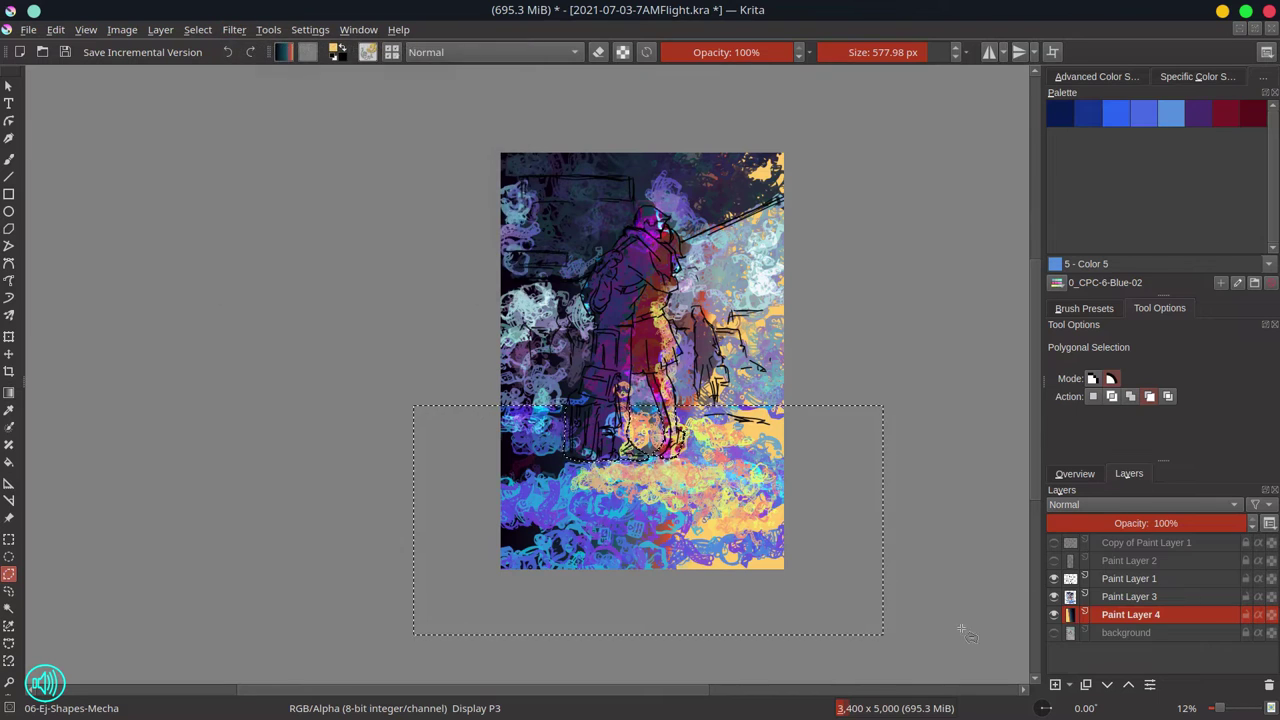
left_click(1130, 596)
left_click(234, 29)
mouse_move(330, 100)
left_click(593, 230)
left_click_drag(200, 289, 167, 295)
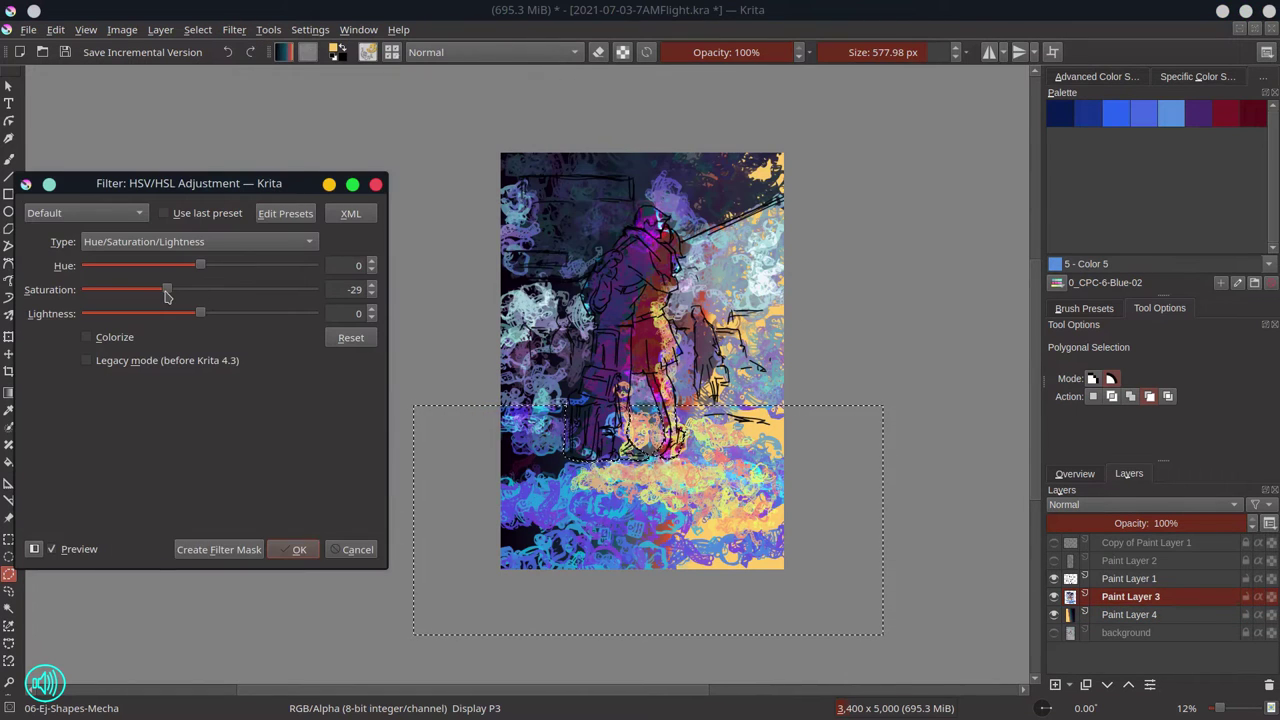
left_click(357, 549)
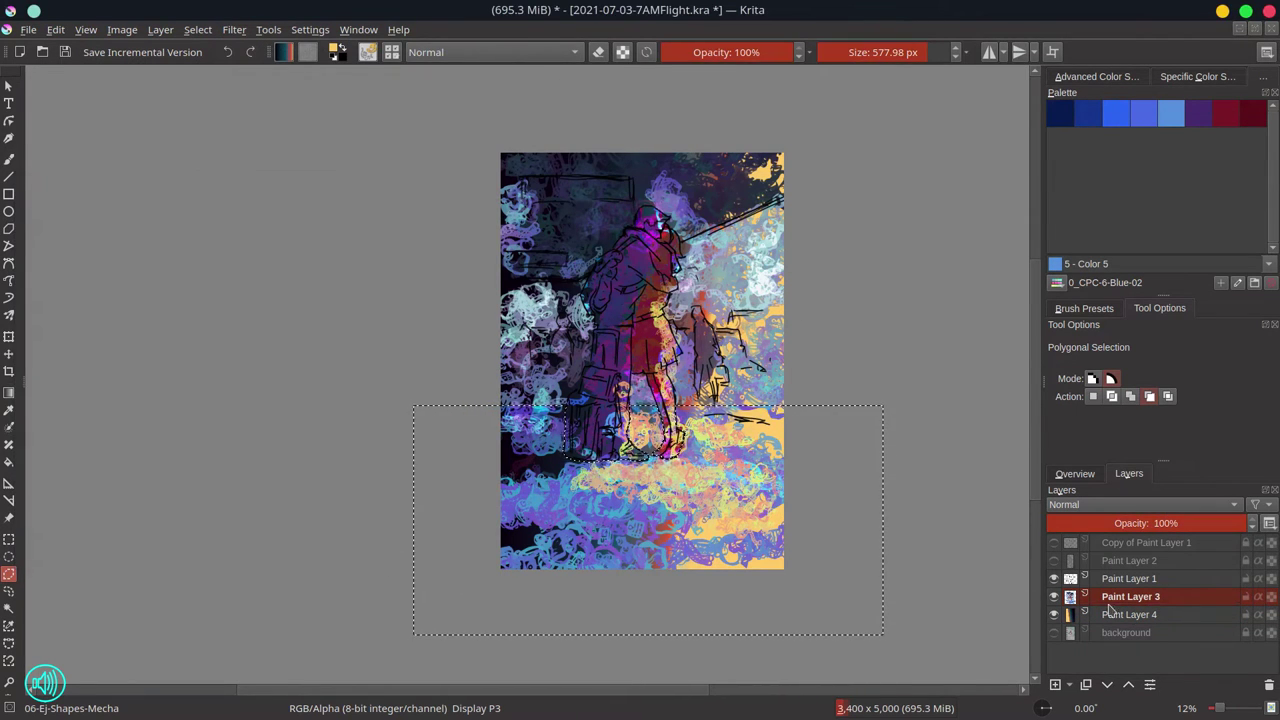
Reduce the floor's saturation on Paint Layer 4 with HSV/HSL Adjustment and clear the selection.
left_click(1130, 614)
left_click(234, 29)
left_click(593, 230)
left_click_drag(200, 289, 180, 294)
left_click(356, 550)
left_click(234, 29)
left_click(593, 230)
left_click(299, 551)
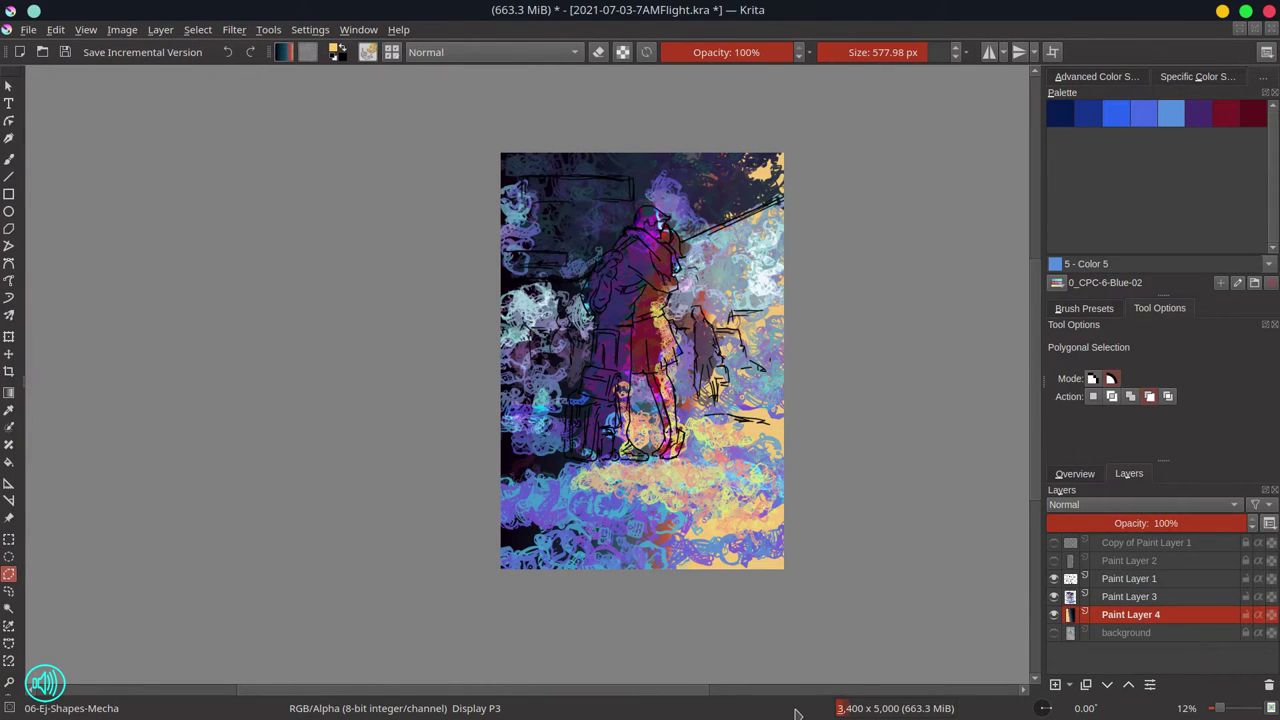
Paint dark blue shape textures over the couple on Paint Layer 3, undo the last stroke, and save the document.
left_click(1150, 597)
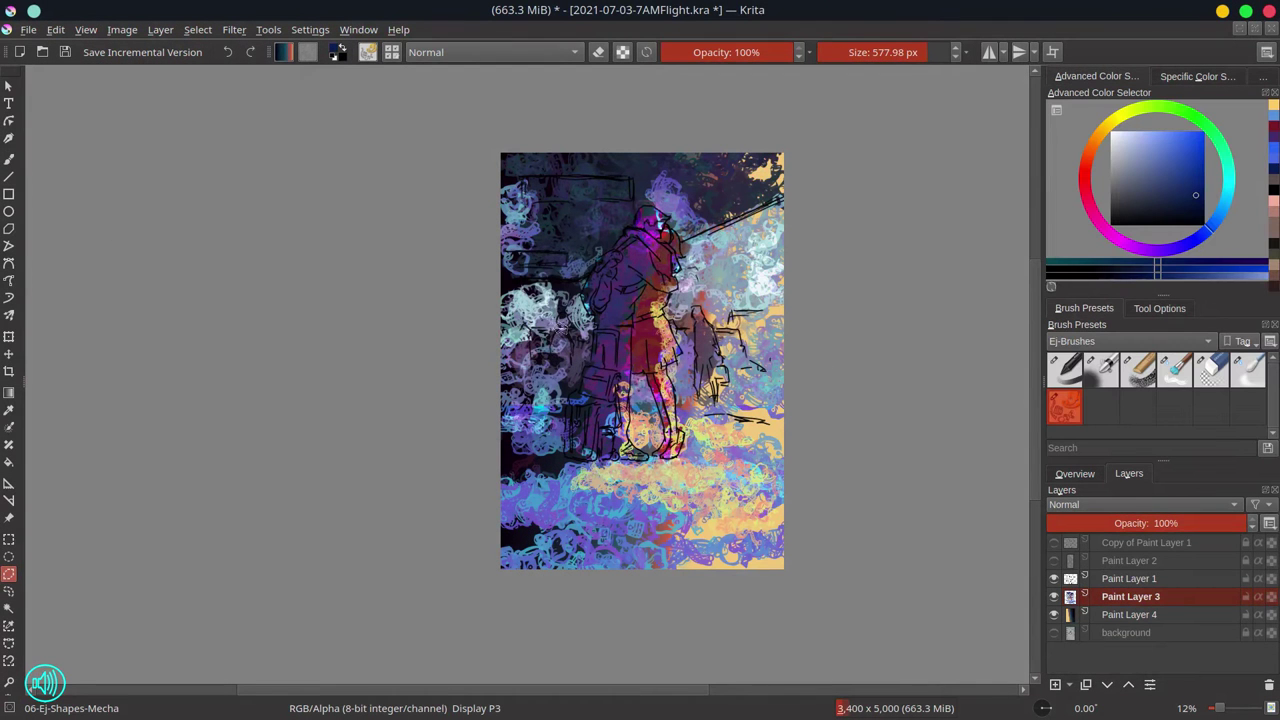
key("b")
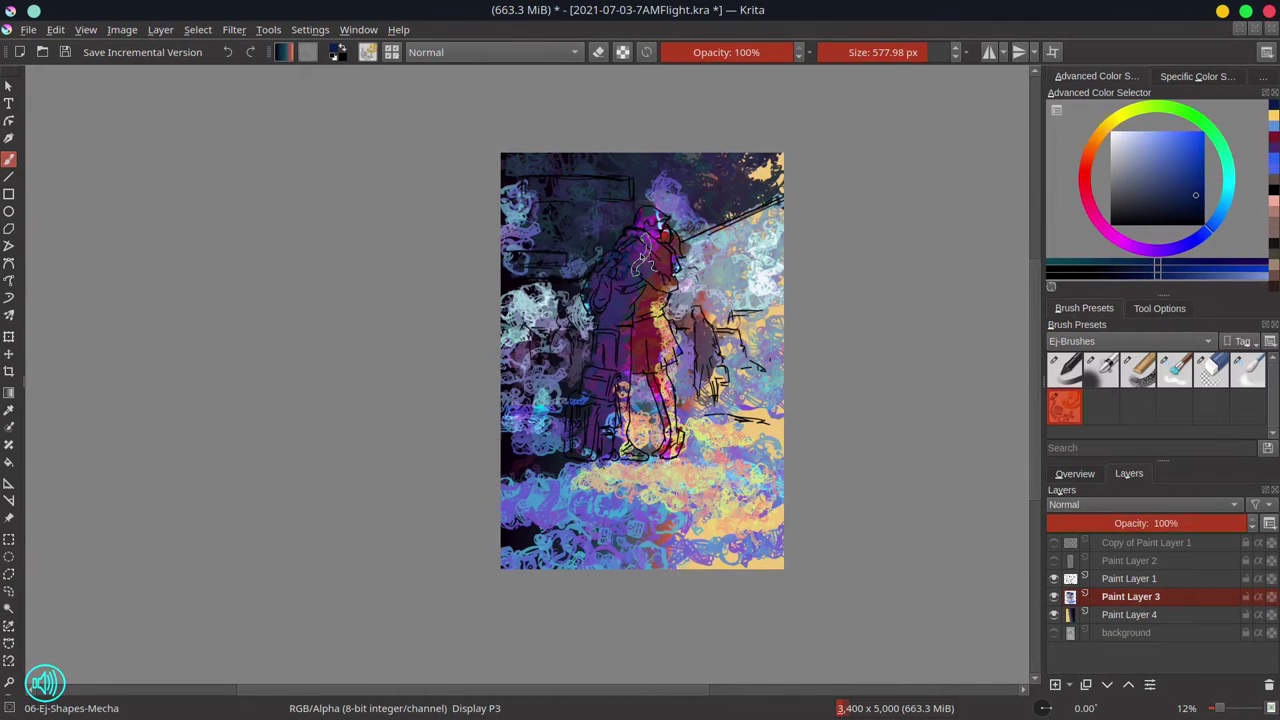
mouse_move(643, 258)
left_mouse_down()
mouse_move(660, 235)
mouse_move(655, 318)
left_mouse_up()
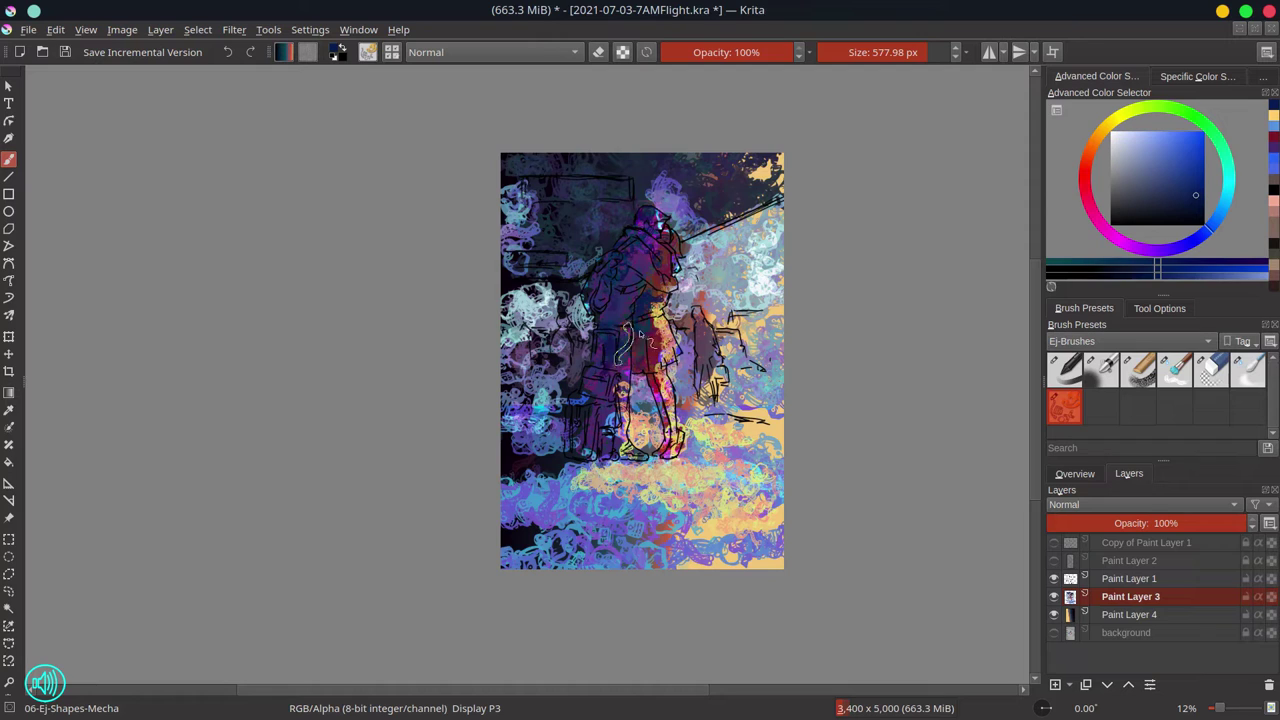
left_click(1173, 210)
mouse_move(604, 283)
left_mouse_down()
mouse_move(656, 300)
mouse_move(648, 288)
mouse_move(616, 308)
mouse_move(652, 356)
left_mouse_up()
key("ctrl+z")
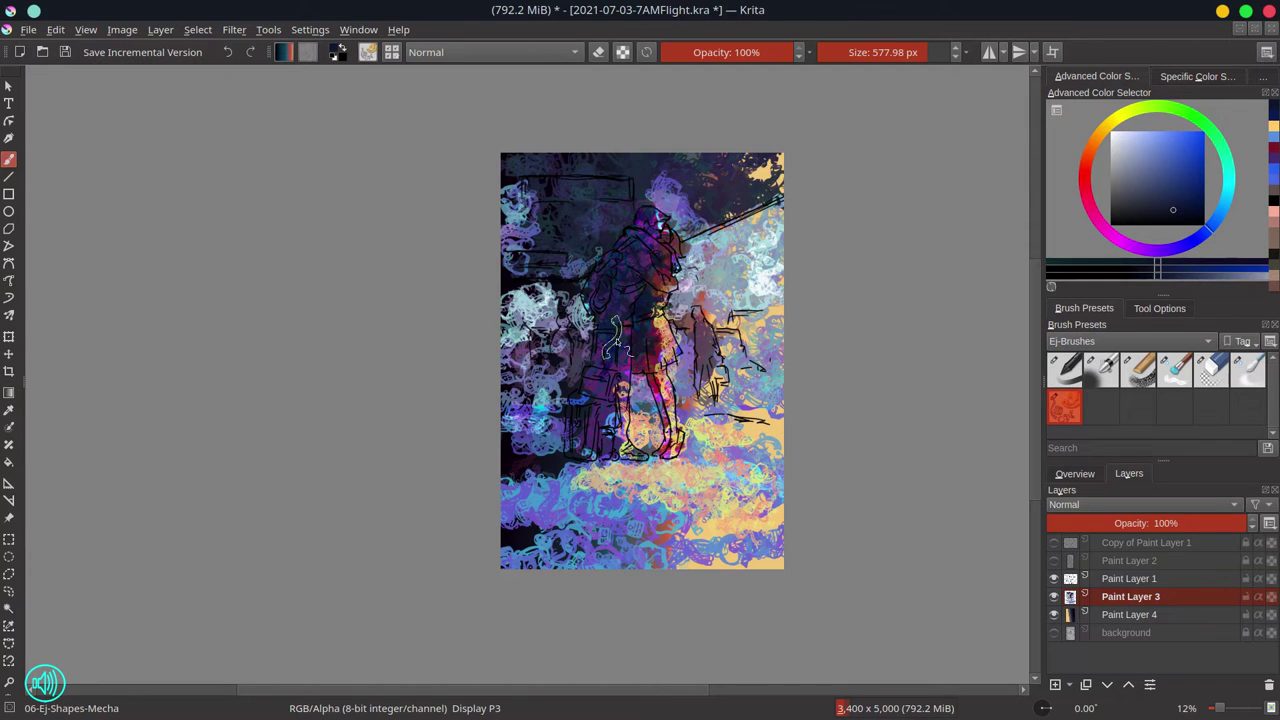
key("ctrl+s")
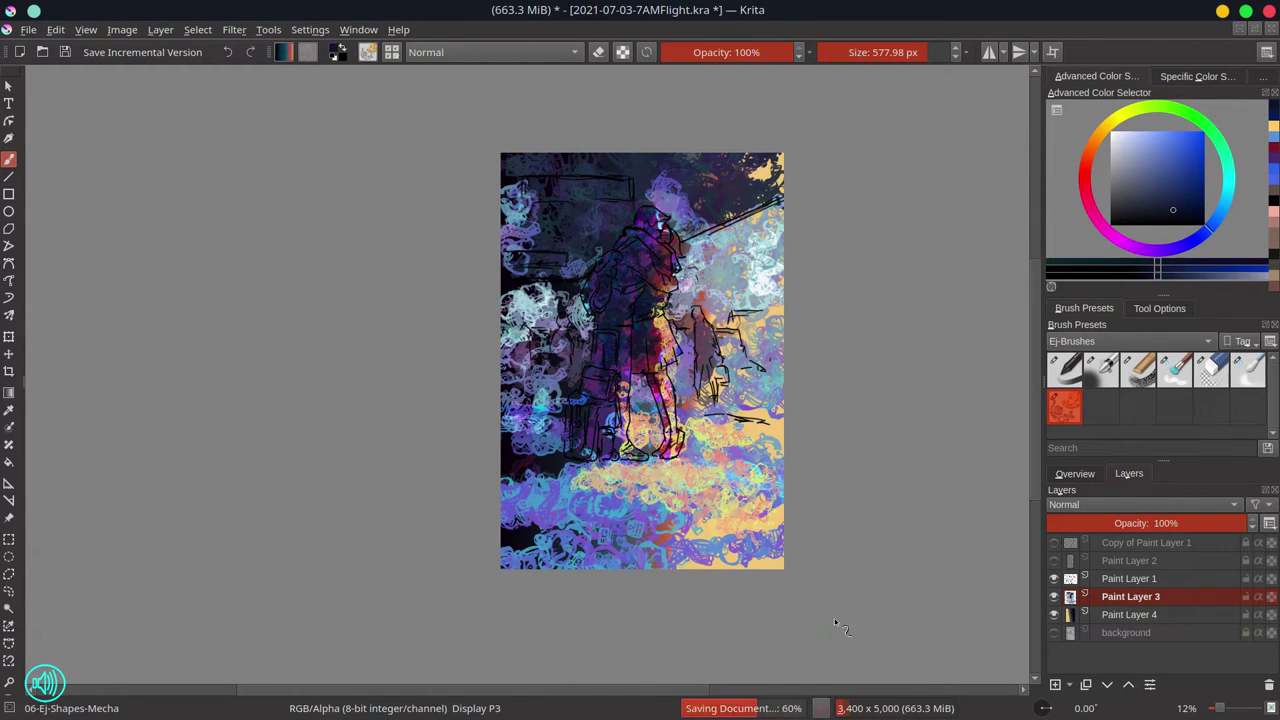
Try to merge Paint Layer 3 and Paint Layer 4 together with the background layer, and undo the merge.
left_click(1197, 633, "shift")
right_click(1197, 633)
left_click(1183, 560)
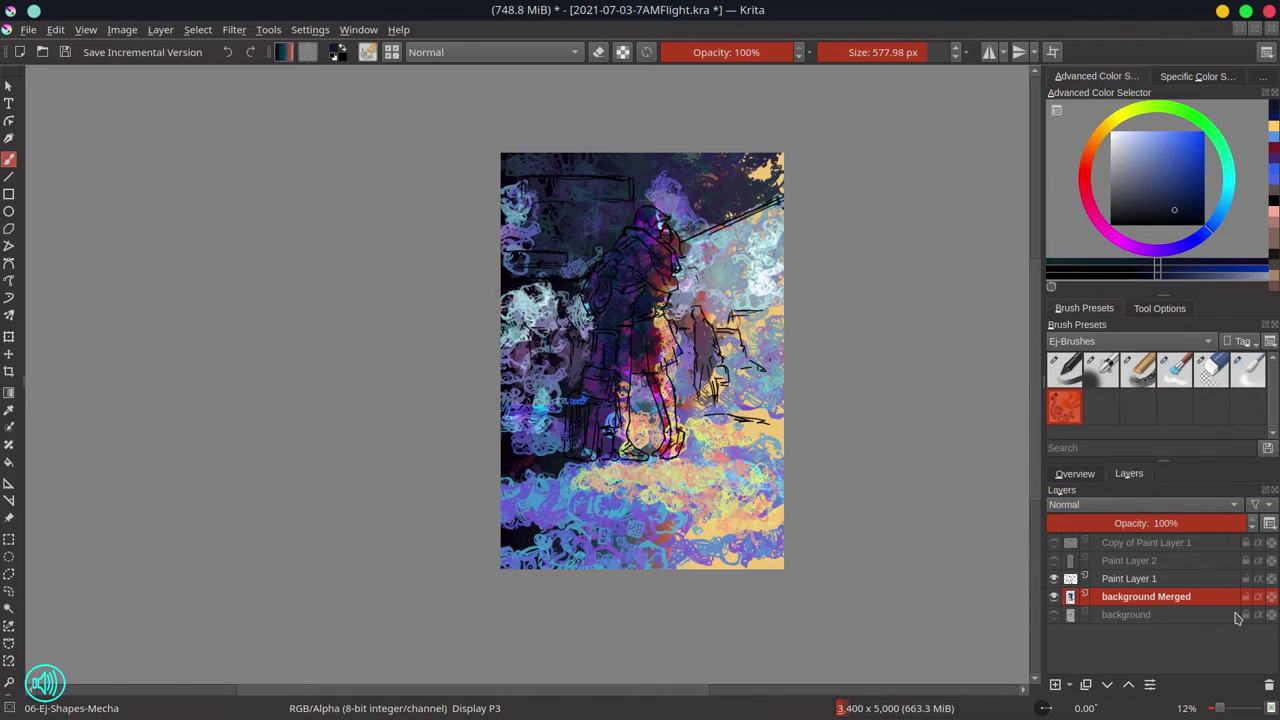
key("ctrl+z")
Lock the background layer and merge Paint Layer 3 with Paint Layer 4.
left_click(1245, 633)
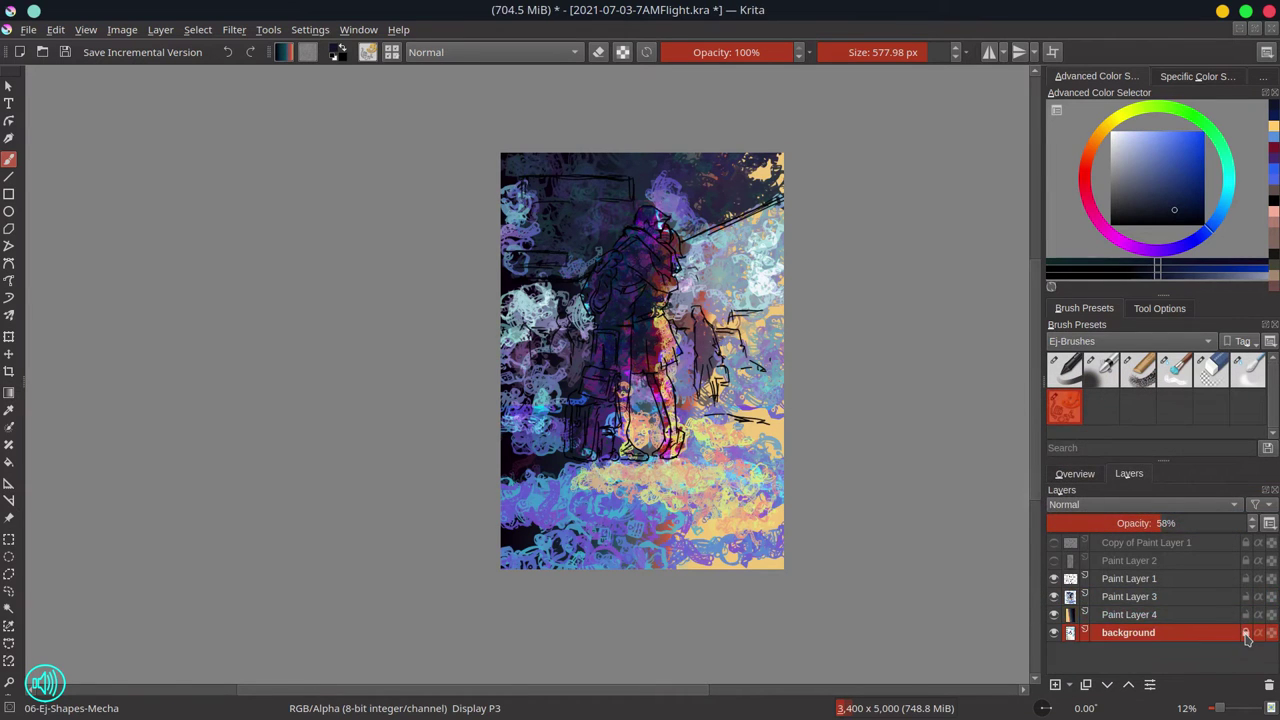
left_click(1231, 616)
left_click(1226, 600, "shift")
right_click(1226, 600)
left_click(1196, 468)
Smooth the textured ceiling, upper walls and bright window area with the 03-Ej-Blender-Textured-Soft brush.
left_click(1090, 475)
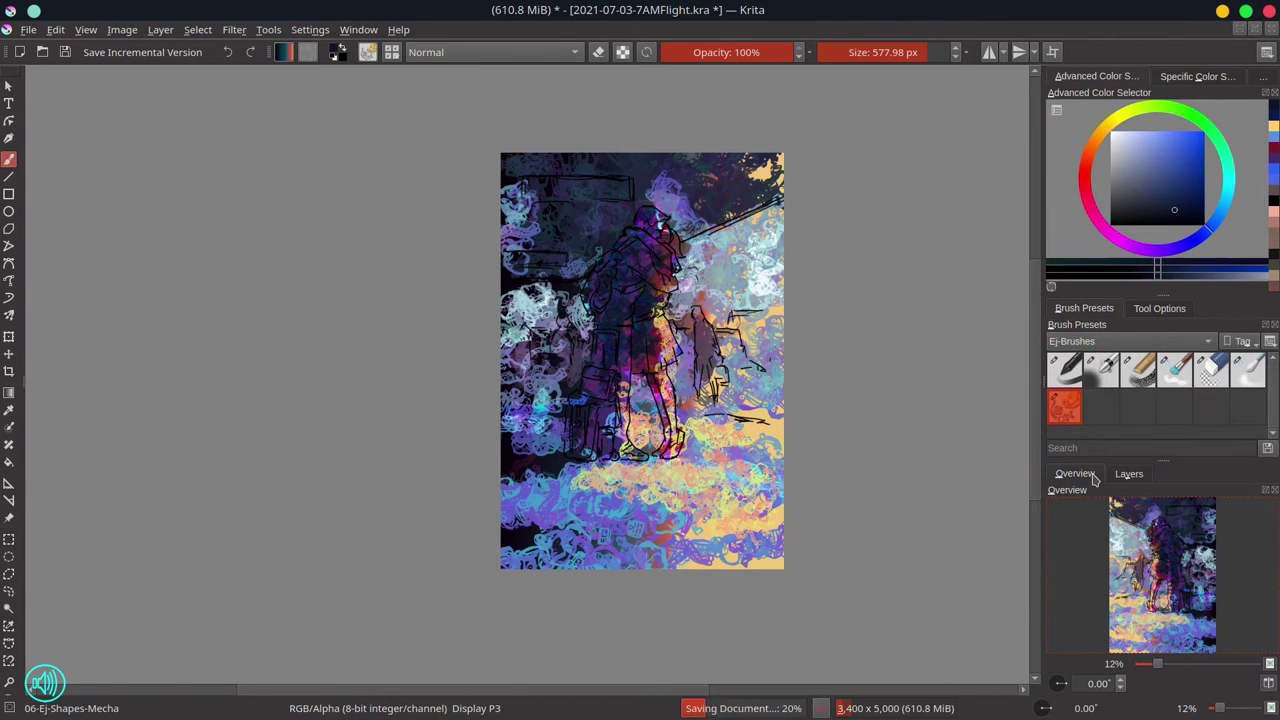
left_click(1174, 371)
mouse_move(535, 235)
left_mouse_down()
mouse_move(535, 180)
mouse_move(726, 198)
mouse_move(770, 178)
left_mouse_up()
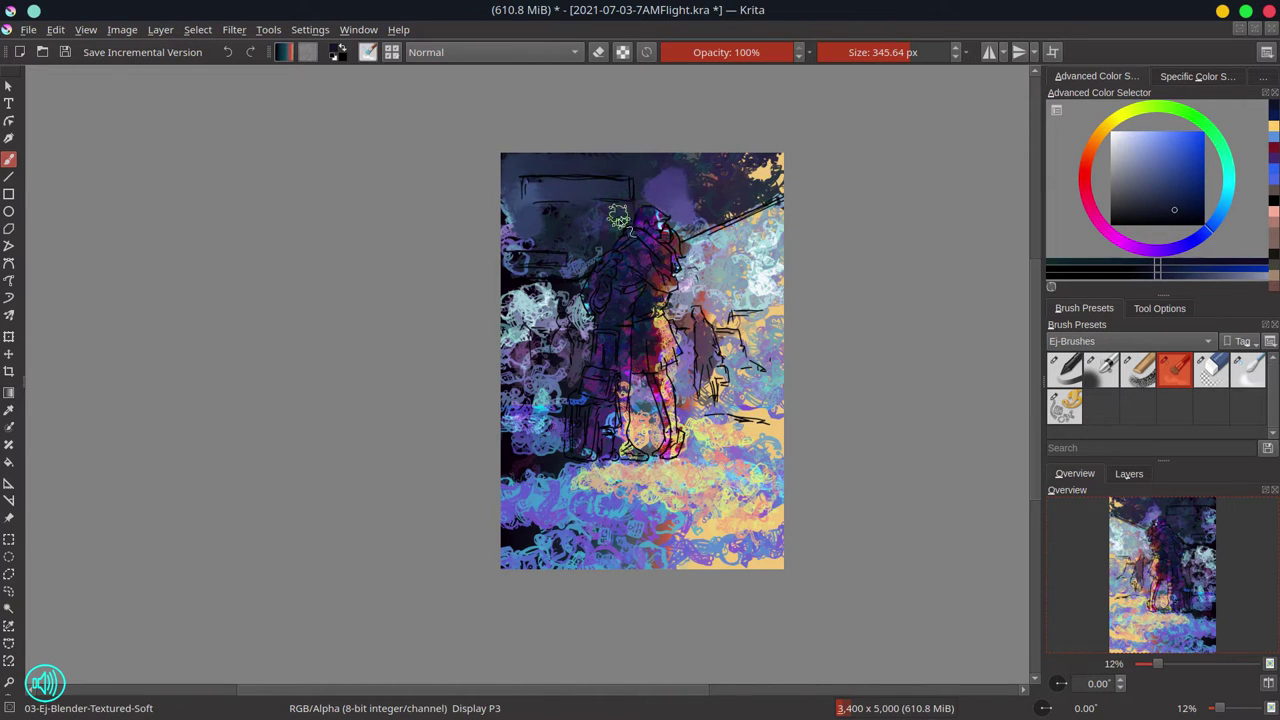
mouse_move(616, 222)
left_mouse_down()
mouse_move(566, 258)
mouse_move(590, 253)
mouse_move(507, 291)
mouse_move(483, 242)
mouse_move(516, 258)
mouse_move(514, 297)
mouse_move(573, 293)
mouse_move(572, 326)
mouse_move(521, 303)
left_mouse_up()
mouse_move(688, 312)
left_mouse_down()
mouse_move(691, 263)
mouse_move(763, 222)
mouse_move(697, 228)
left_mouse_up()
left_click_drag(697, 228, 772, 206)
mouse_move(708, 172)
left_mouse_down()
mouse_move(770, 160)
mouse_move(668, 164)
left_mouse_up()
mouse_move(512, 232)
left_mouse_down()
mouse_move(540, 214)
mouse_move(508, 242)
left_mouse_up()
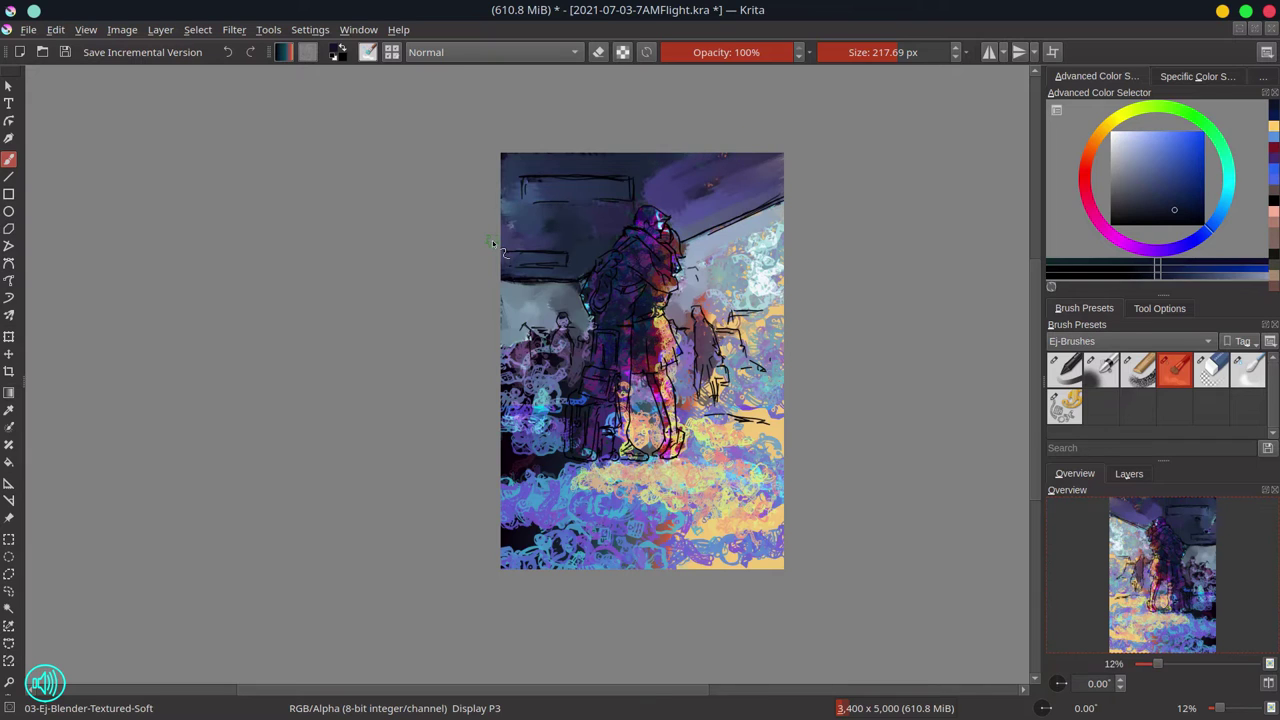
mouse_move(700, 240)
left_mouse_down()
mouse_move(714, 271)
mouse_move(673, 308)
mouse_move(752, 310)
mouse_move(733, 291)
mouse_move(758, 242)
left_mouse_up()
Paint purple Color 6 textures over the background right of the couple with 06-Ej-Shapes-Mecha at 37% opacity.
left_click(1065, 407)
left_click(1263, 78)
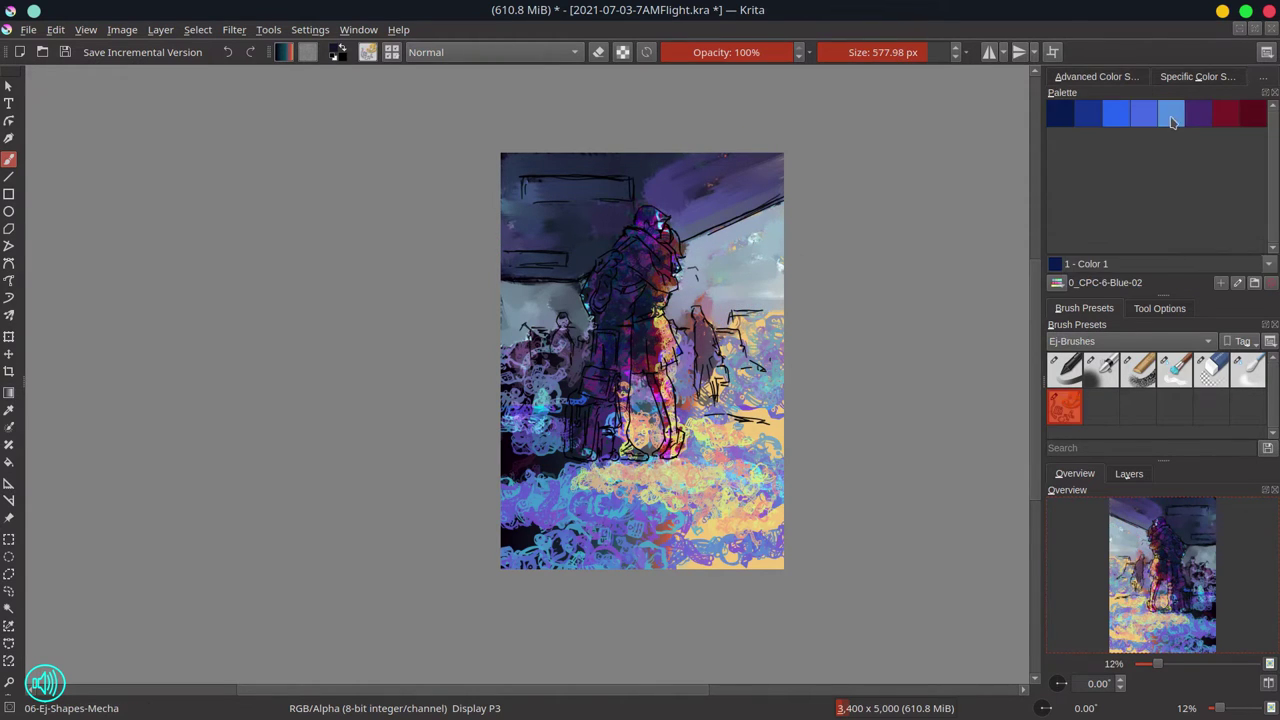
left_click(1180, 119)
left_click(710, 52)
left_click(1199, 114)
mouse_move(748, 338)
left_mouse_down()
mouse_move(764, 382)
mouse_move(684, 388)
left_mouse_up()
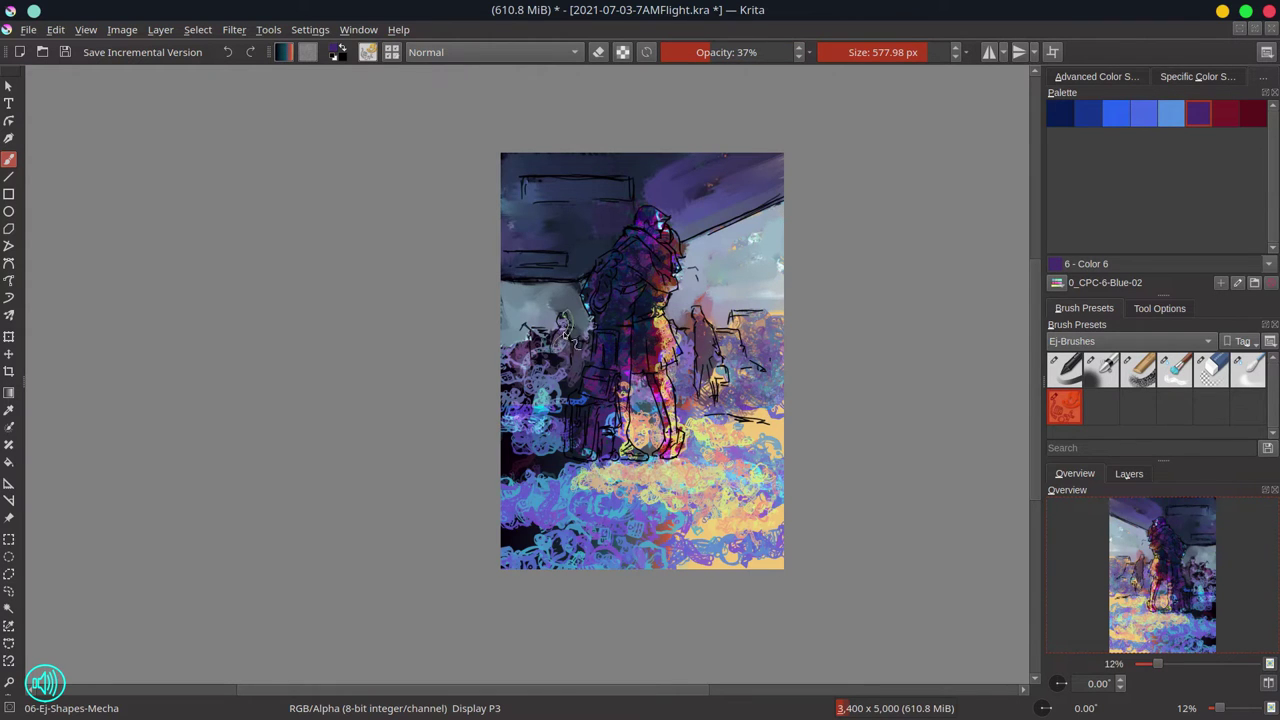
Paint dark red Color 7 texture over the background figures on both sides of the couple and save.
left_click(1214, 122)
left_click_drag(702, 325, 711, 366)
left_click_drag(569, 344, 561, 378)
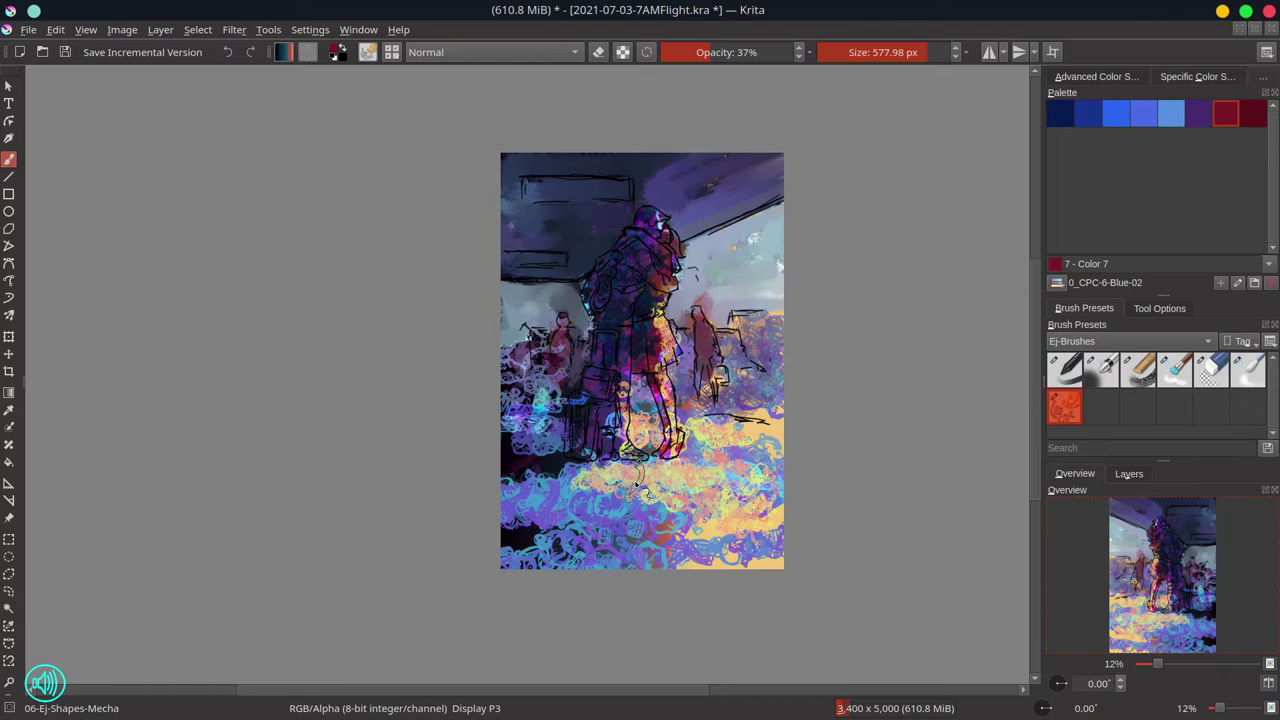
key("ctrl+s")
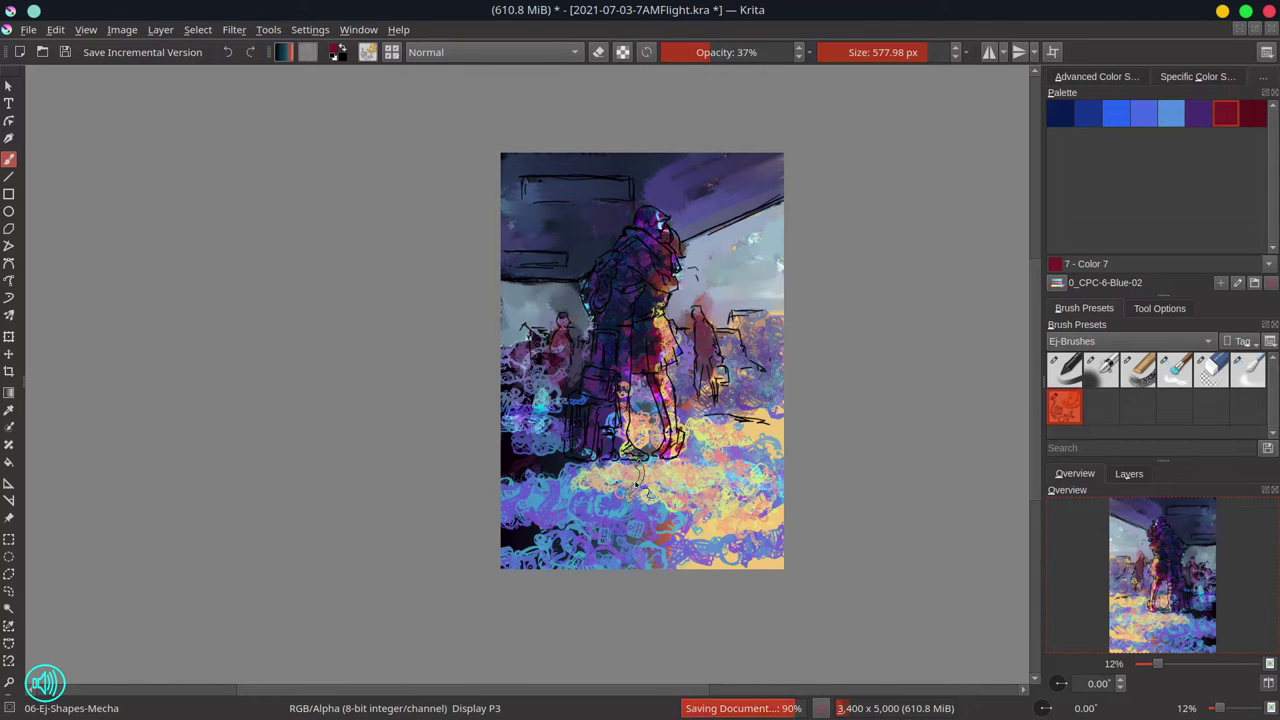
Blend the background figures, the distant shapes and the blue left part of the floor with 03-Ej-Blender-Textured-Soft.
left_click(1176, 375)
mouse_move(545, 330)
left_mouse_down()
mouse_move(568, 362)
mouse_move(515, 400)
mouse_move(515, 430)
mouse_move(545, 343)
left_mouse_up()
mouse_move(680, 330)
left_mouse_down()
mouse_move(708, 360)
mouse_move(678, 383)
mouse_move(777, 328)
mouse_move(689, 297)
mouse_move(691, 258)
mouse_move(792, 183)
mouse_move(765, 410)
mouse_move(651, 403)
mouse_move(561, 418)
mouse_move(548, 446)
mouse_move(503, 413)
mouse_move(492, 463)
mouse_move(585, 484)
mouse_move(528, 500)
mouse_move(618, 478)
mouse_move(653, 538)
mouse_move(779, 559)
left_mouse_up()
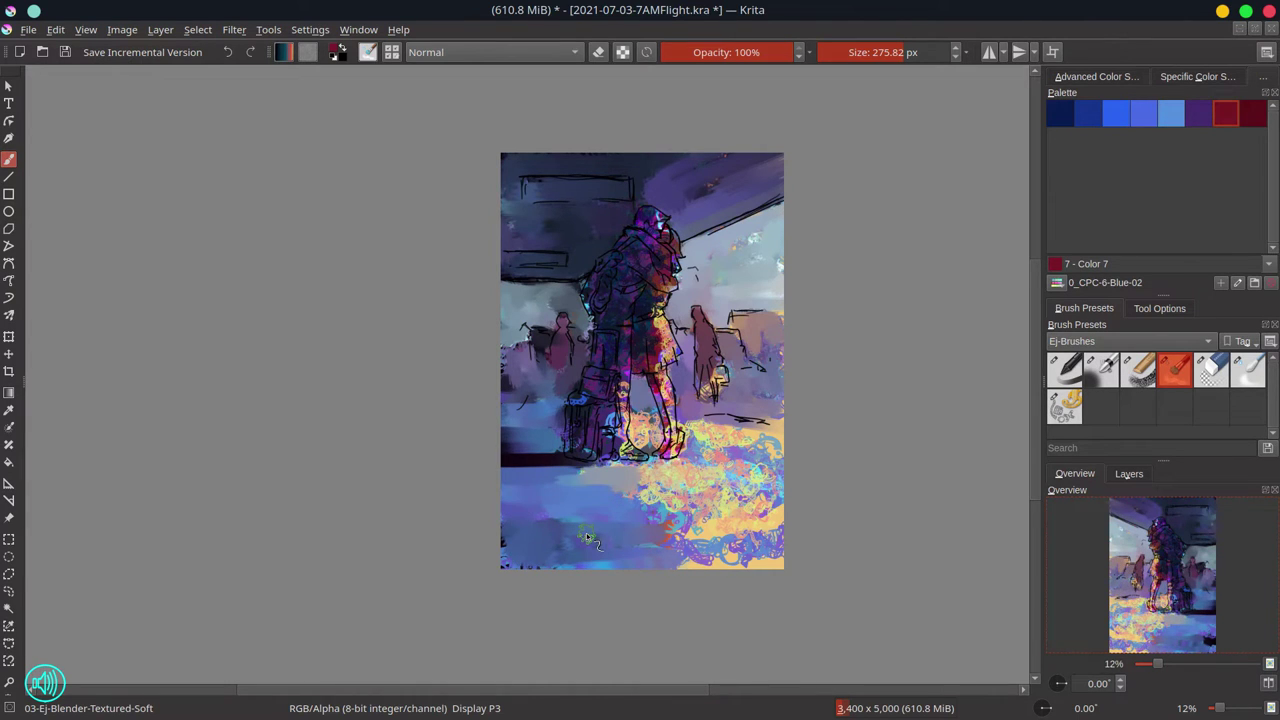
Smear the blue and yellow textures of the foreground floor into smooth diagonal bands of light and shadow.
mouse_move(587, 537)
left_mouse_down()
mouse_move(501, 543)
mouse_move(508, 565)
mouse_move(682, 543)
left_mouse_up()
left_click_drag(630, 500, 722, 552)
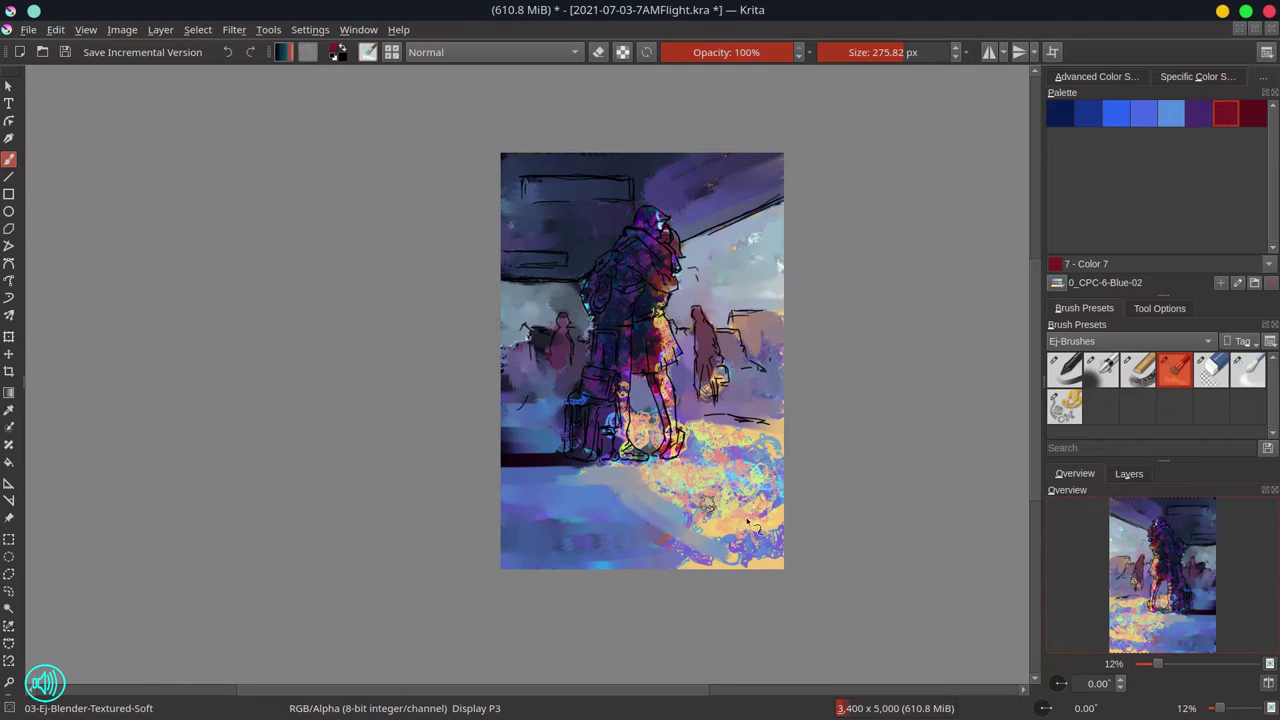
left_click_drag(660, 480, 752, 546)
mouse_move(808, 469)
left_mouse_down()
mouse_move(704, 432)
mouse_move(647, 433)
mouse_move(686, 465)
mouse_move(775, 458)
mouse_move(687, 488)
mouse_move(761, 545)
mouse_move(713, 581)
left_mouse_up()
left_click_drag(712, 500, 820, 580)
left_click_drag(702, 444, 806, 489)
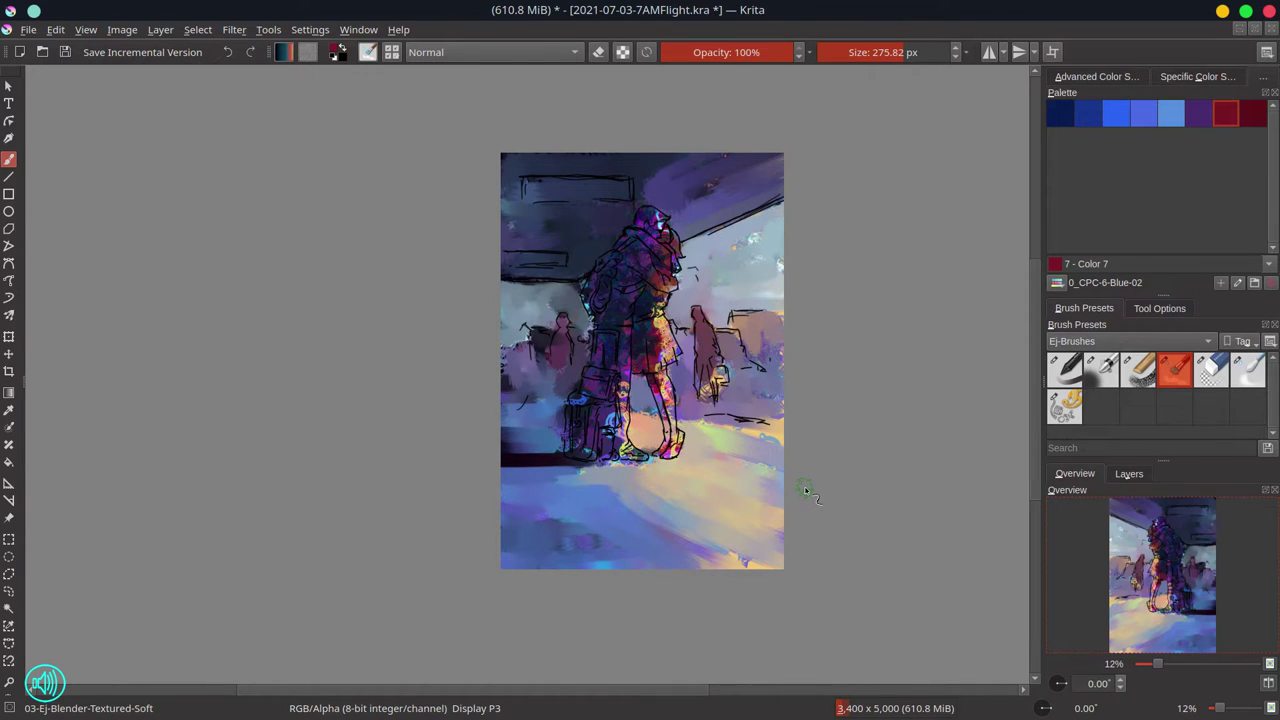
Blend the colours inside the couple, their clothes, legs and luggage with the blender resized to about 111 px.
left_click_drag(638, 327, 523, 325)
left_click_drag(594, 302, 610, 281)
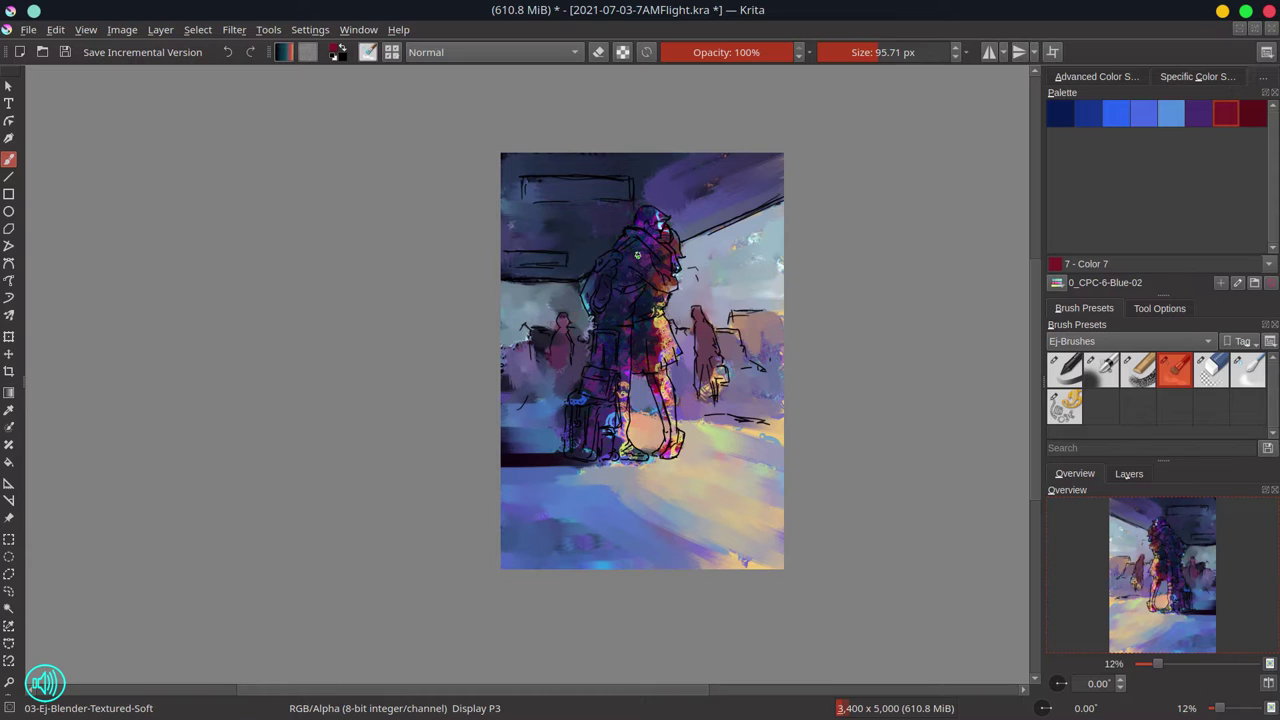
key("bracketright")
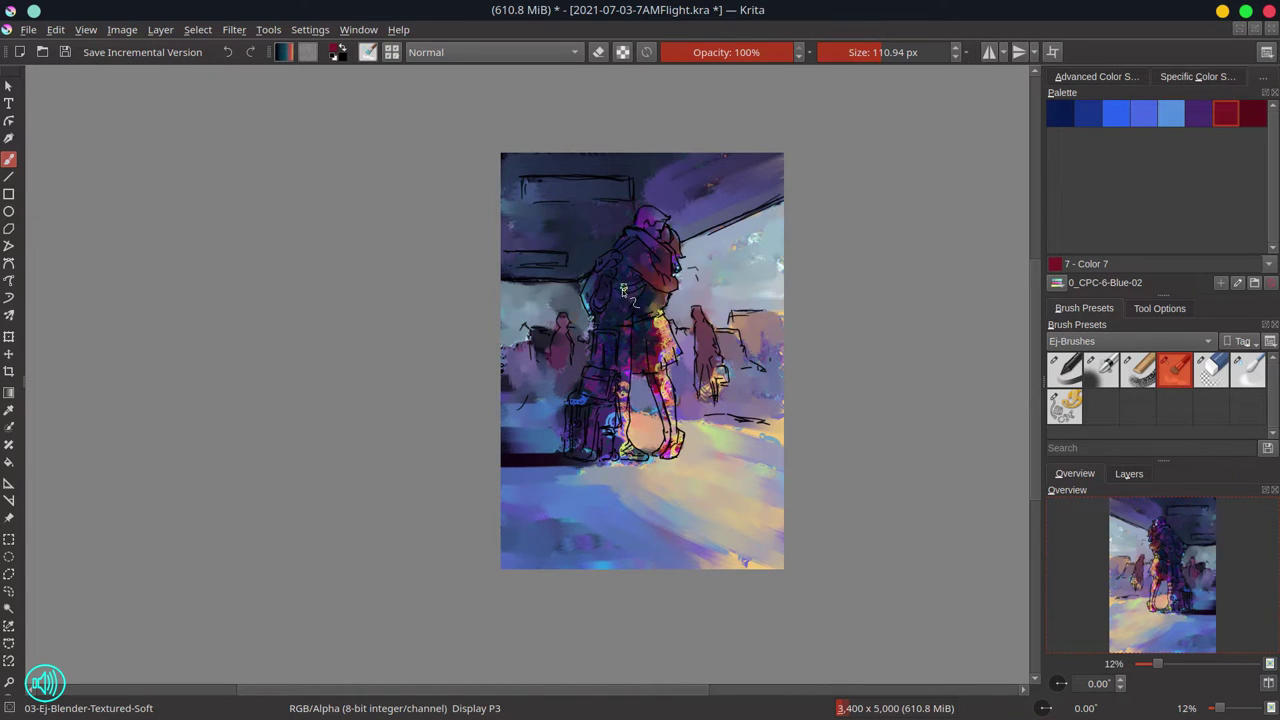
mouse_move(624, 353)
left_mouse_down()
mouse_move(647, 333)
mouse_move(659, 365)
mouse_move(640, 368)
mouse_move(667, 359)
mouse_move(666, 394)
mouse_move(657, 389)
mouse_move(696, 446)
mouse_move(674, 463)
mouse_move(616, 423)
mouse_move(604, 453)
mouse_move(614, 433)
mouse_move(591, 400)
mouse_move(567, 434)
mouse_move(594, 428)
mouse_move(626, 468)
mouse_move(597, 474)
mouse_move(665, 474)
left_mouse_up()
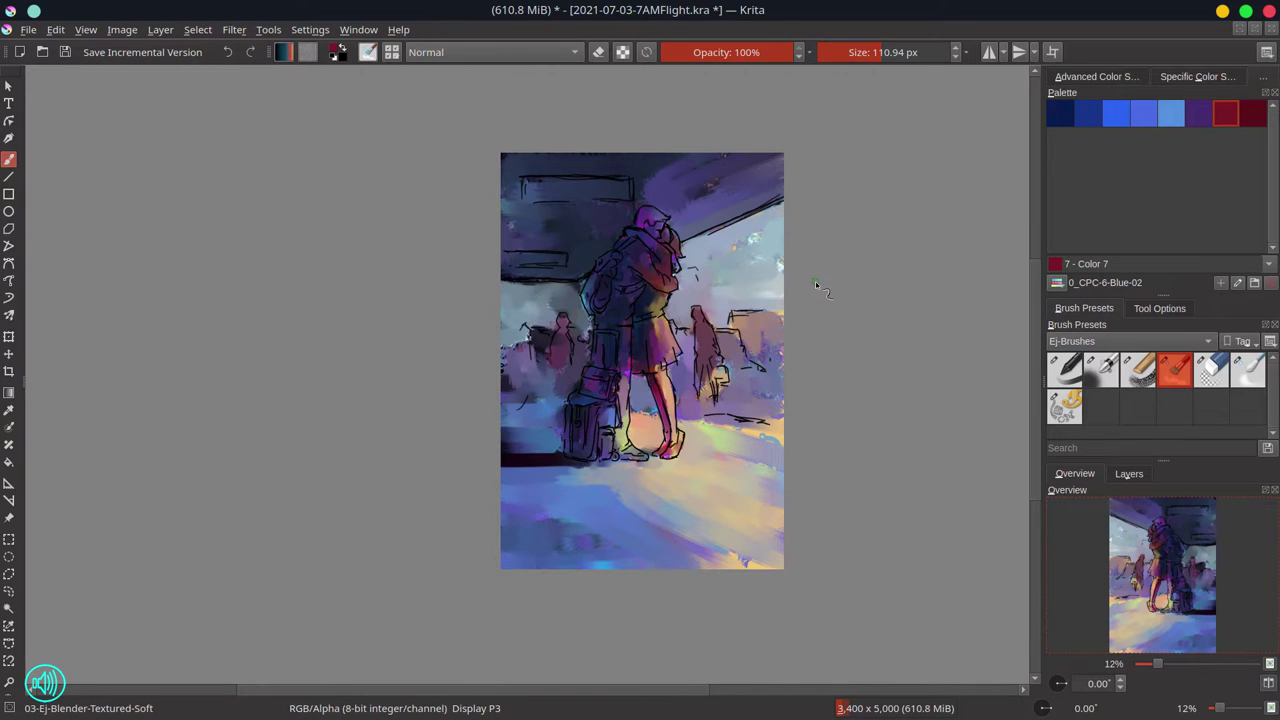
Merge the linework on Paint Layer 1 down into Paint Layer 4 Merged.
left_click(1129, 474)
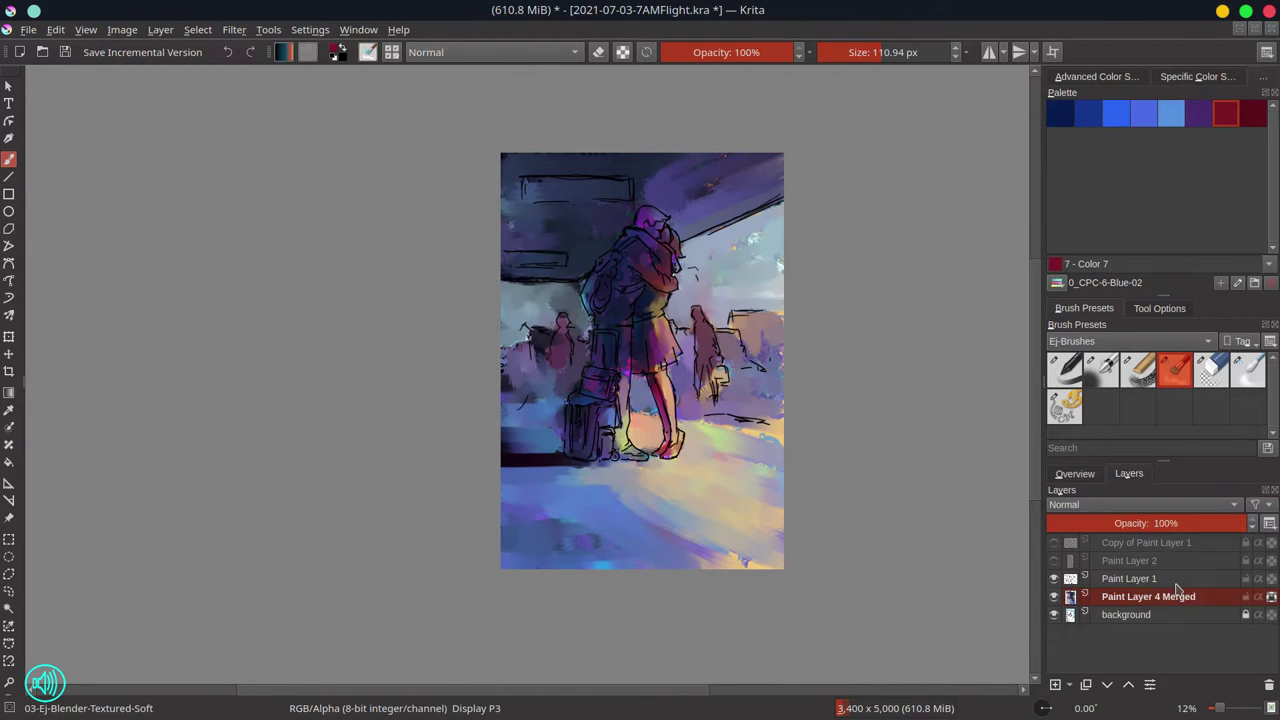
left_click(1150, 579)
right_click(1190, 574)
left_click(1152, 324)
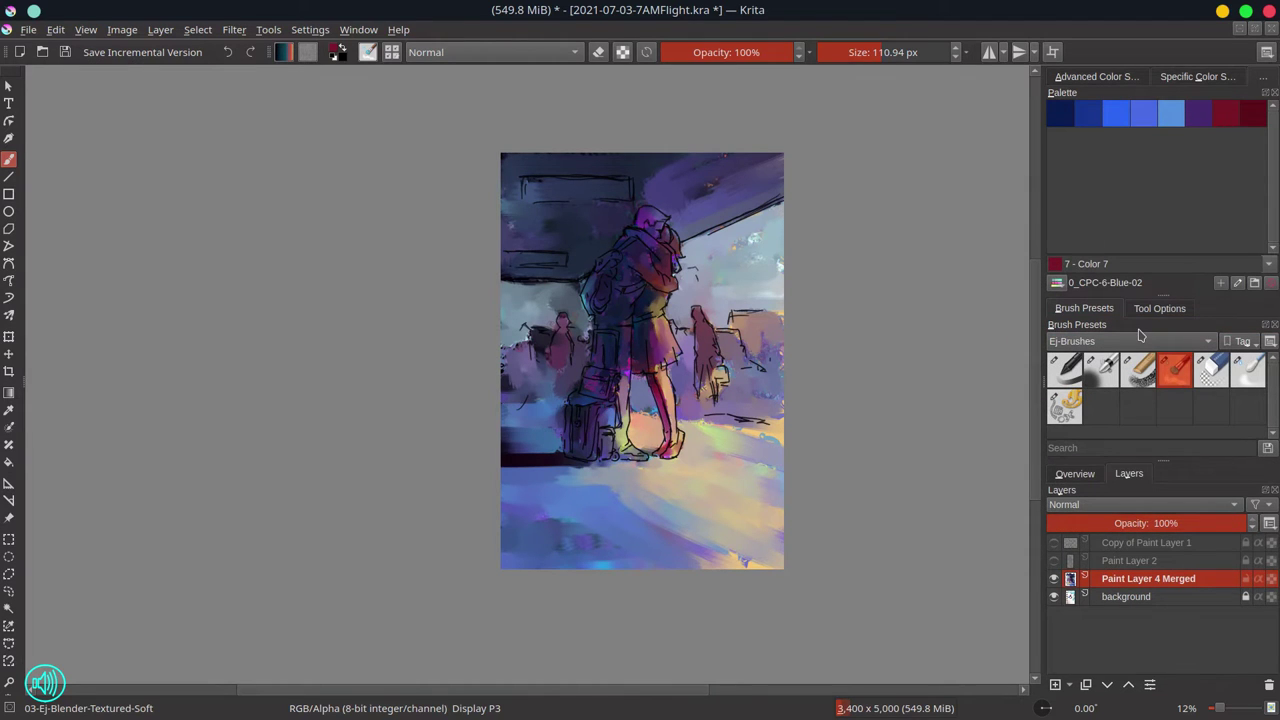
Blend the sketch lines of the ceiling, walls, background figures and distant shapes into the surrounding paint.
left_click(1076, 474)
mouse_move(505, 160)
left_mouse_down()
mouse_move(524, 184)
mouse_move(629, 198)
mouse_move(505, 194)
left_mouse_up()
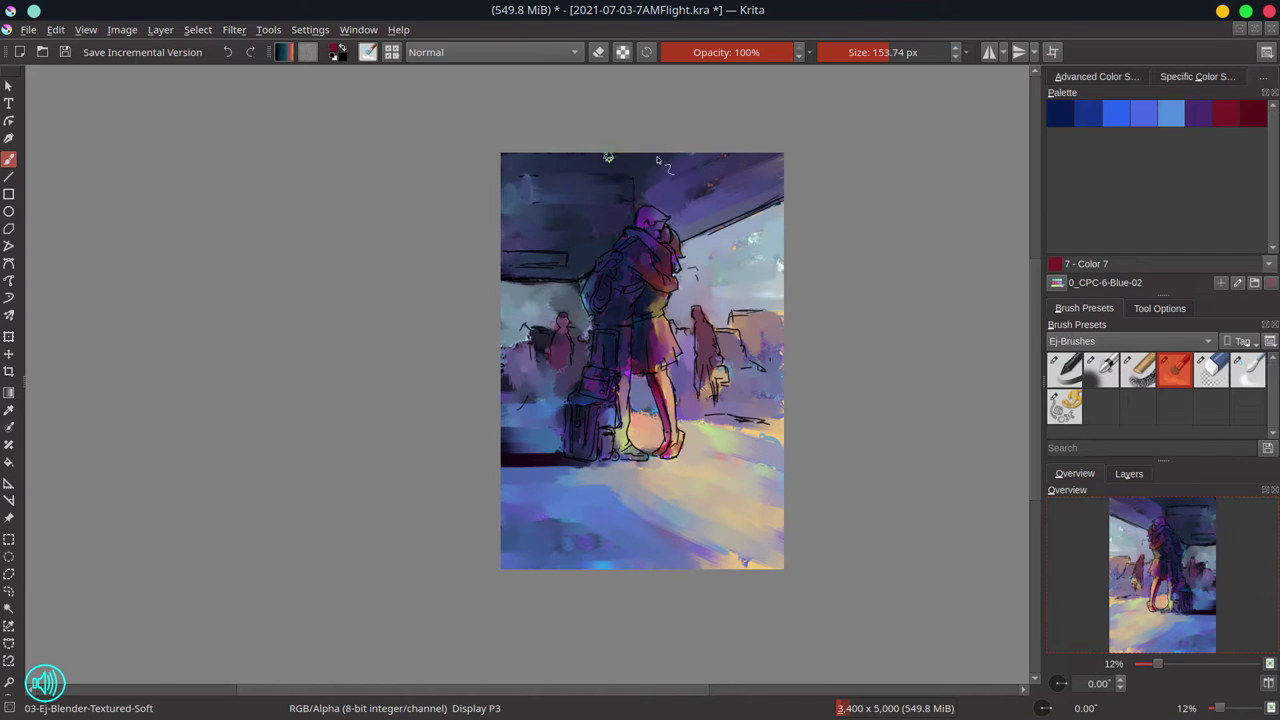
mouse_move(692, 236)
left_mouse_down()
mouse_move(776, 206)
mouse_move(700, 234)
left_mouse_up()
mouse_move(566, 260)
left_mouse_down()
mouse_move(532, 275)
mouse_move(547, 290)
left_mouse_up()
left_click_drag(512, 359, 494, 359)
mouse_move(505, 372)
left_mouse_down()
mouse_move(531, 333)
mouse_move(536, 351)
mouse_move(531, 337)
mouse_move(566, 358)
left_mouse_up()
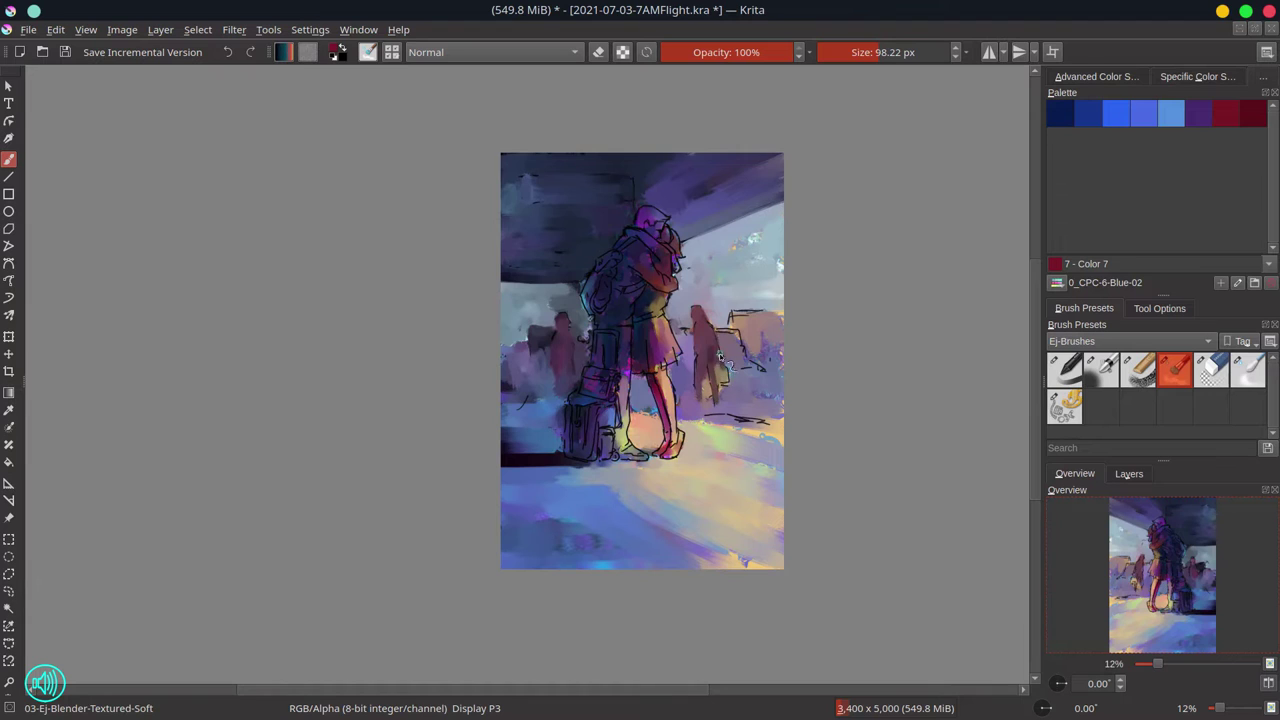
left_click_drag(767, 375, 752, 363)
mouse_move(729, 333)
left_mouse_down()
mouse_move(734, 313)
mouse_move(790, 319)
mouse_move(765, 340)
left_mouse_up()
Hide the background layer and turn on alpha lock for Paint Layer 4 Merged.
left_click(1142, 476)
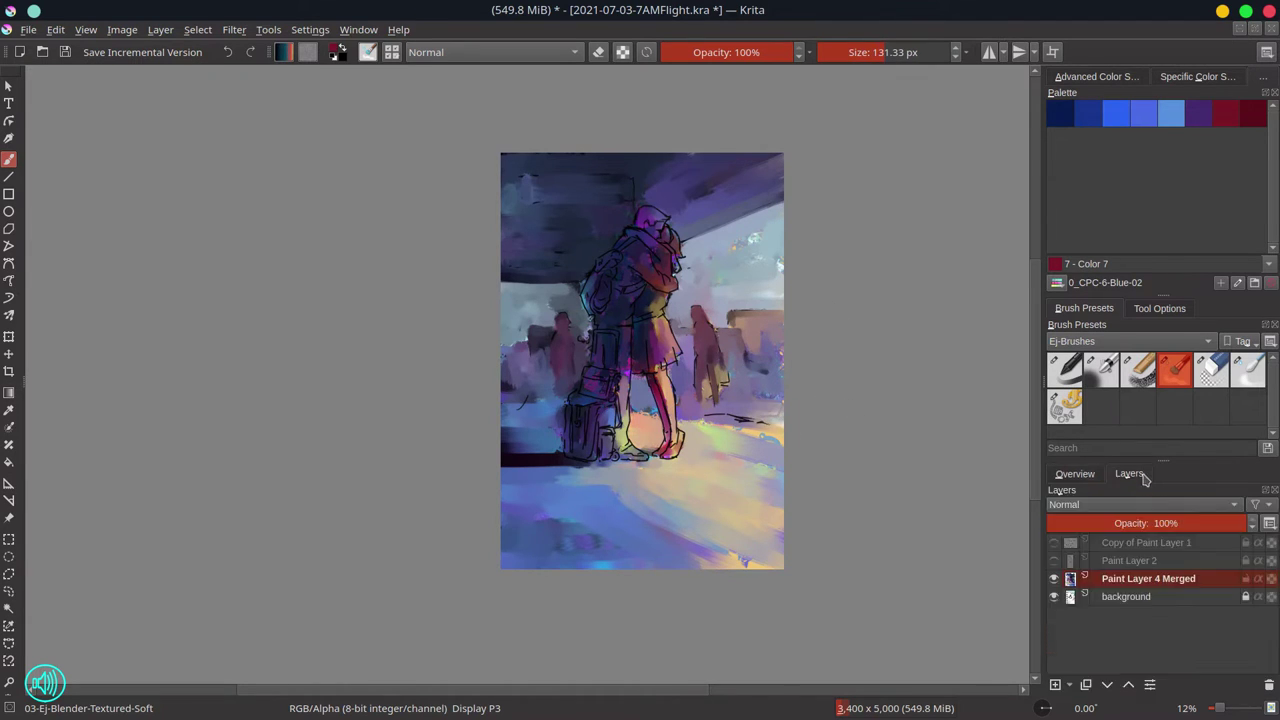
left_click(1054, 597)
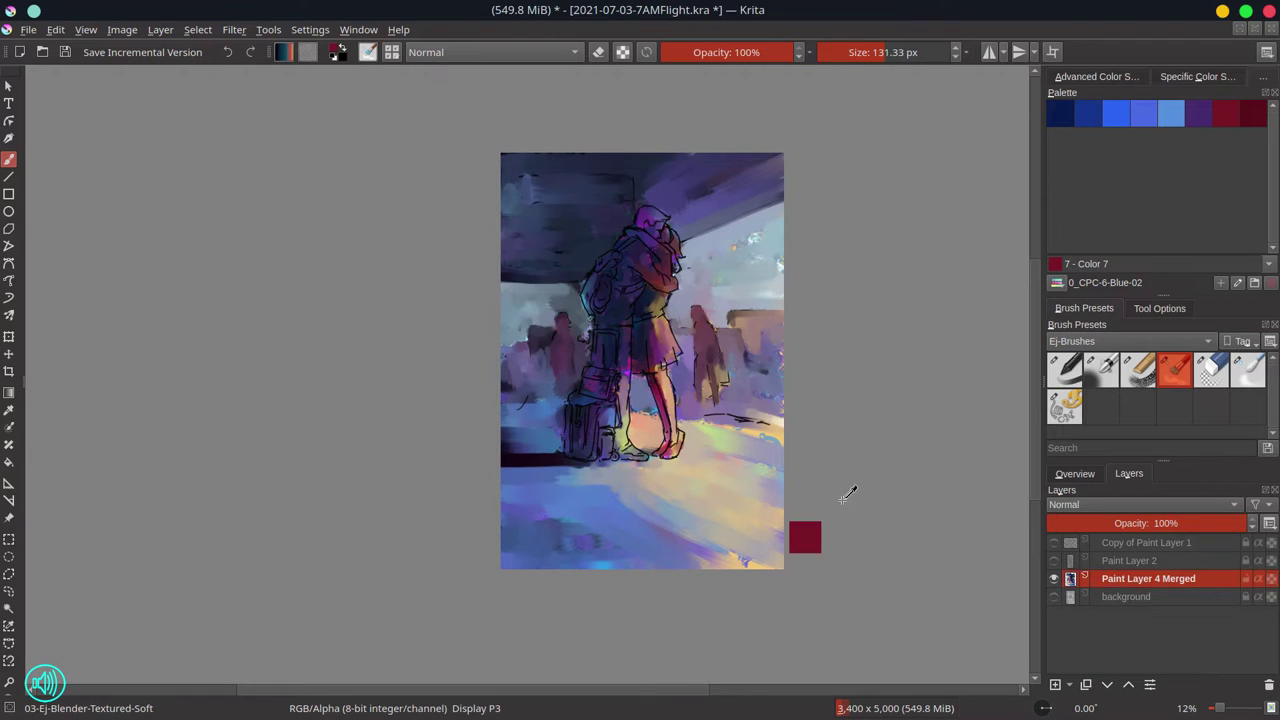
left_click(1270, 581)
left_click(1075, 474)
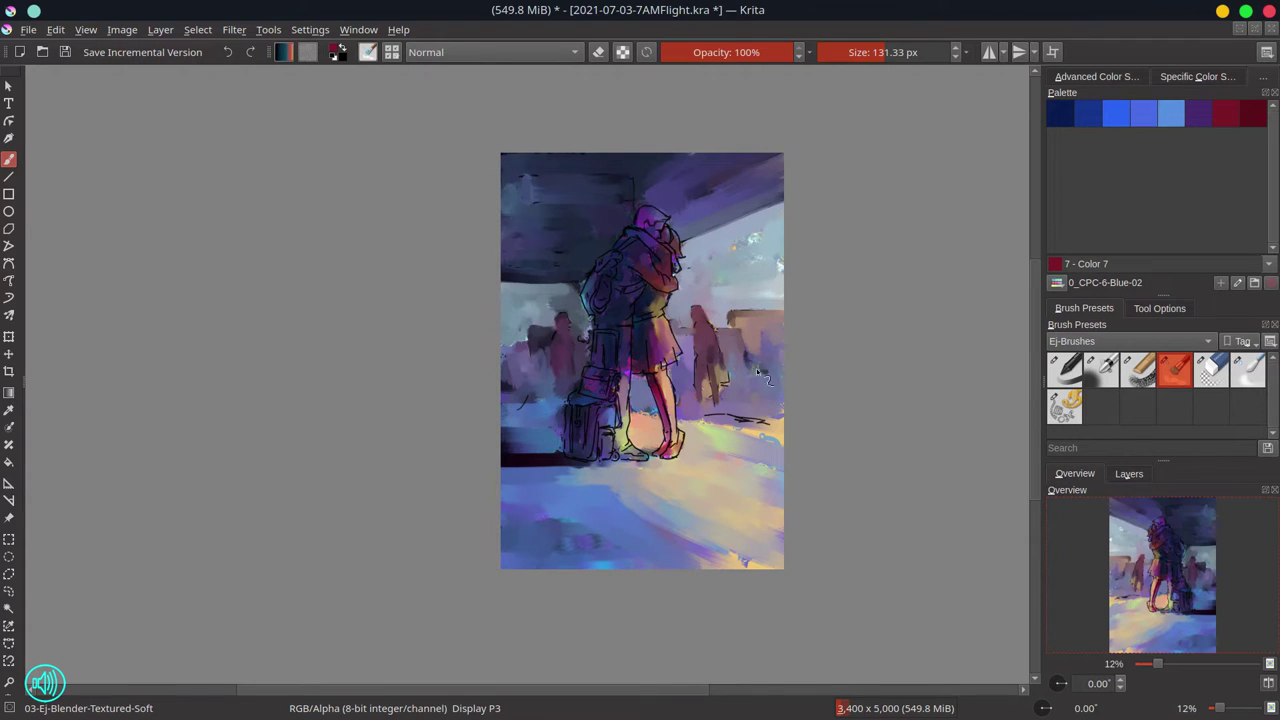
Blend the remaining lines and speckles along the far edge of the sunlit floor and save the document.
left_click_drag(636, 413, 780, 440)
left_click_drag(700, 424, 783, 430)
left_click_drag(742, 462, 777, 469)
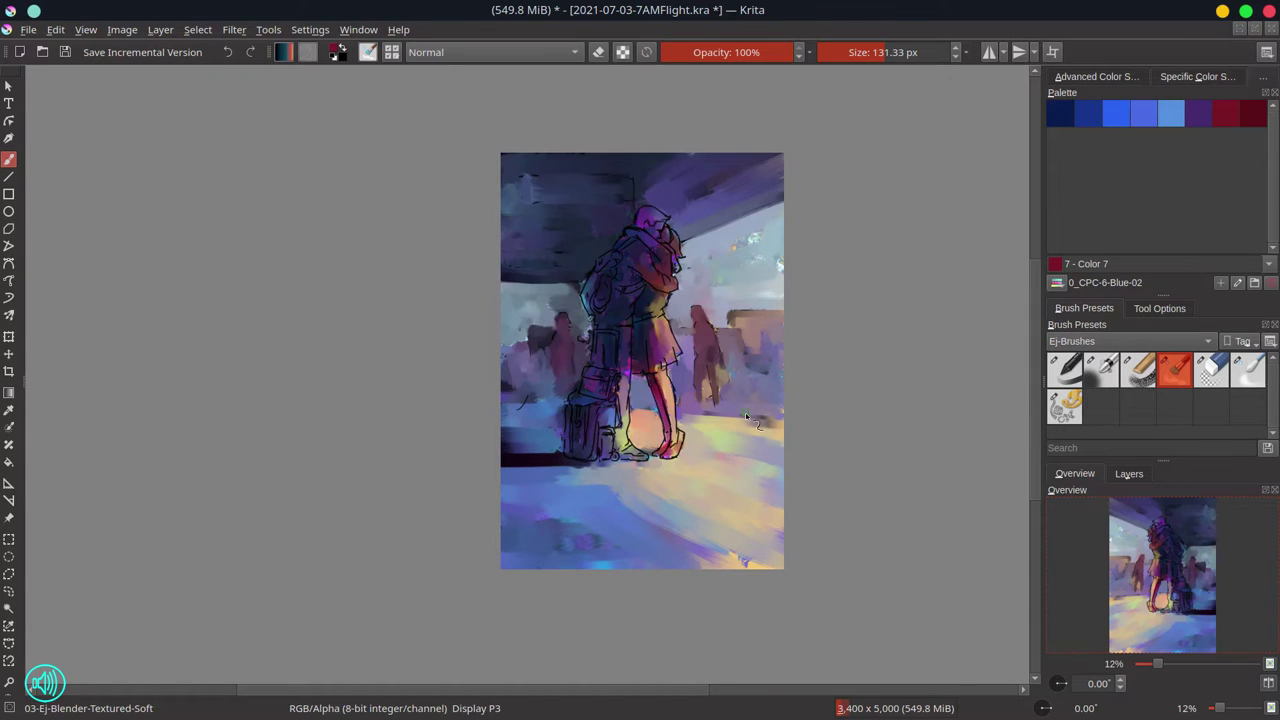
key("ctrl+s")
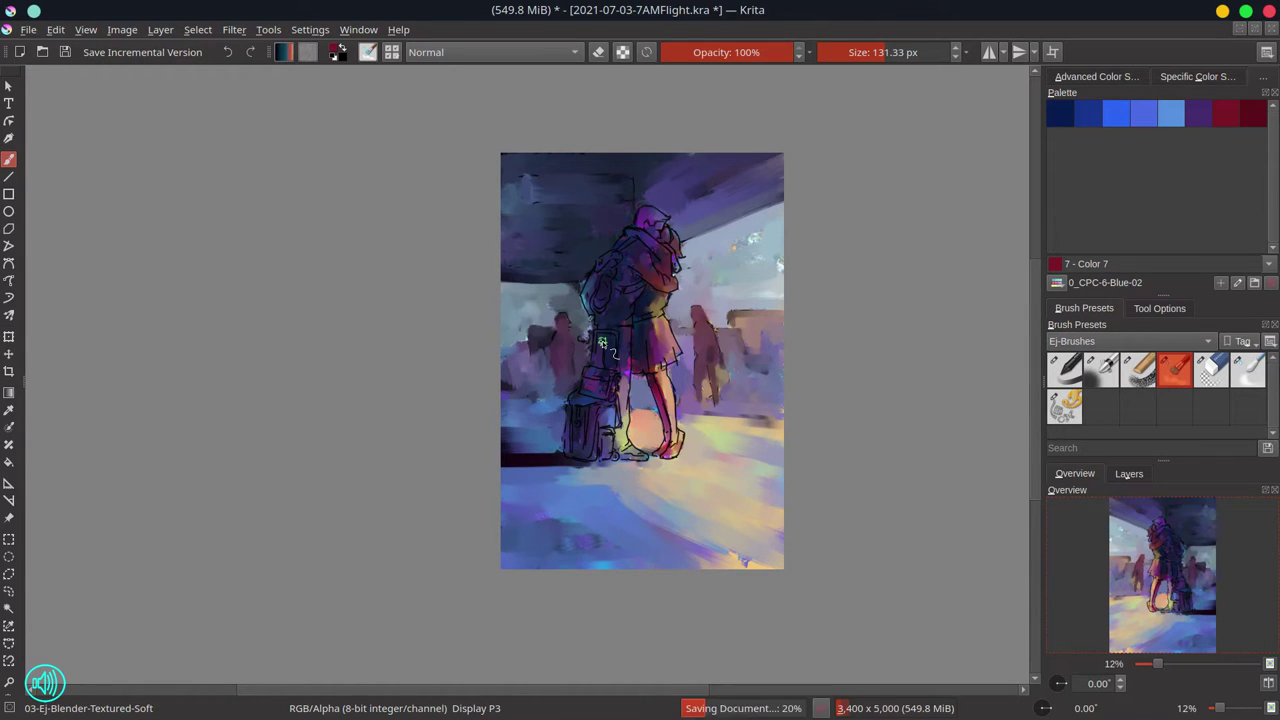
Blend the linework of the couple, their legs and the luggage into the paint with the blender at about 71 px, saving the document.
key("[")
key("[")
key("[")
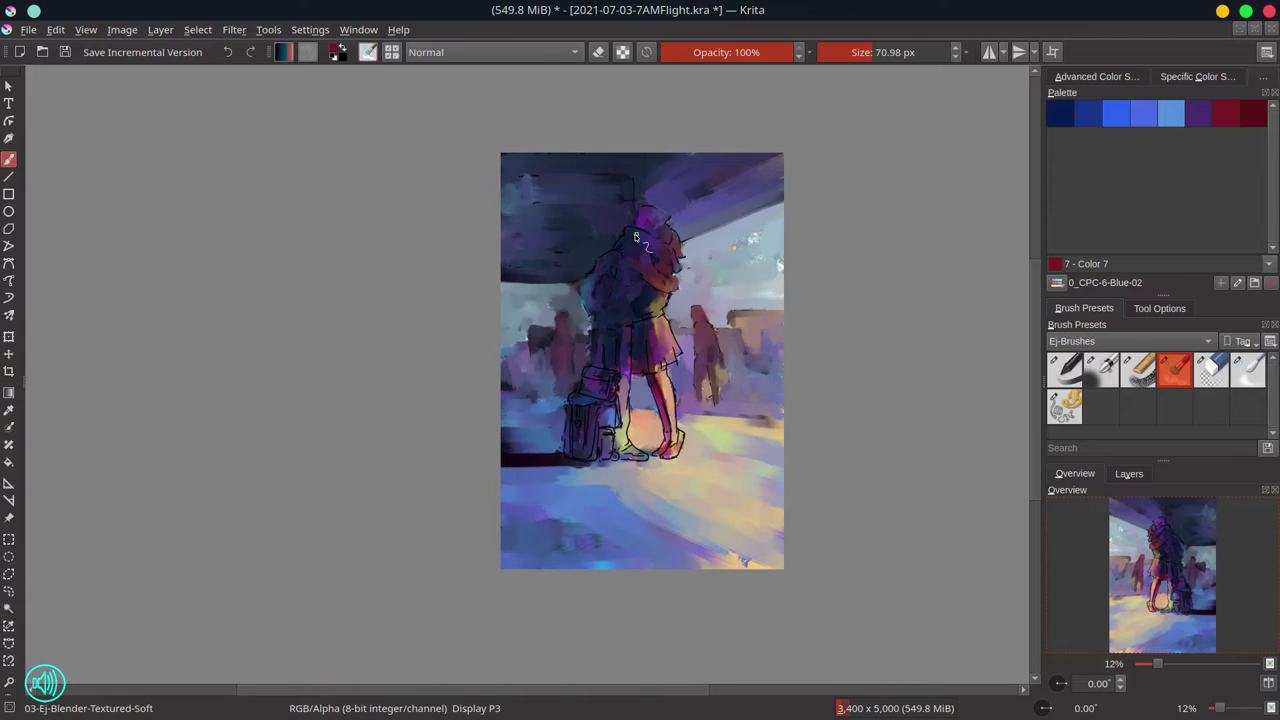
key("ctrl+s")
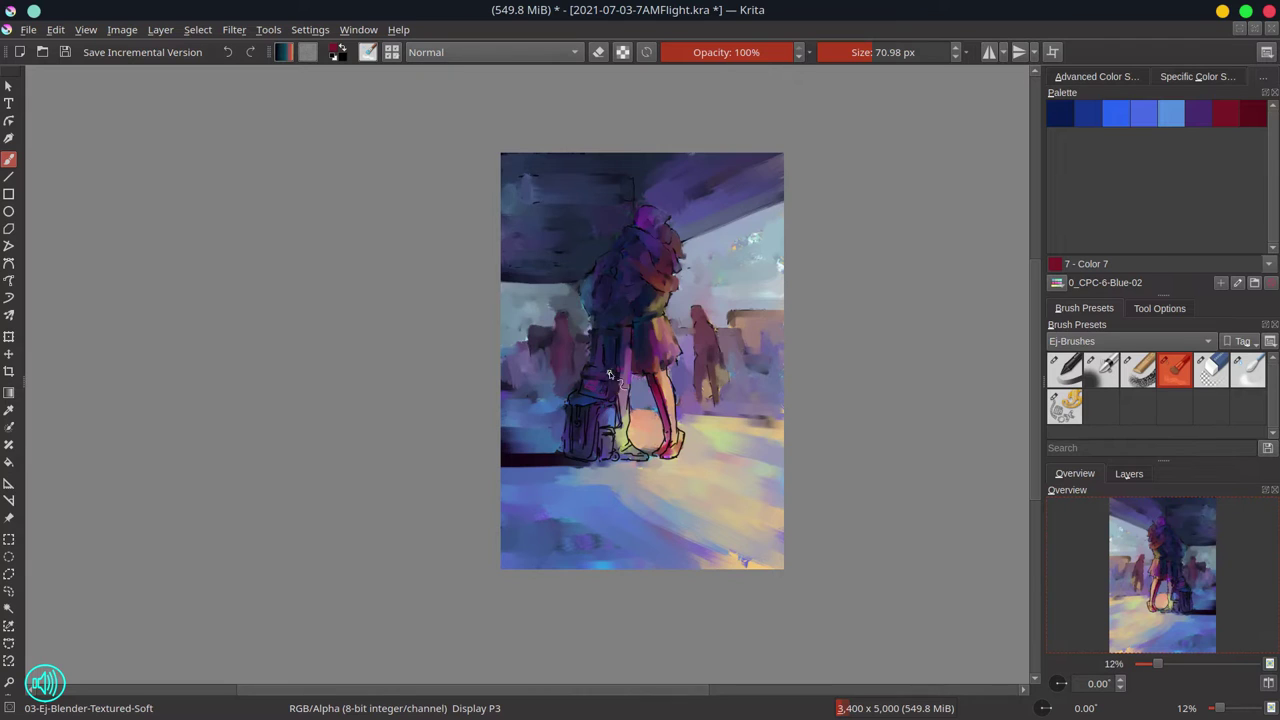
left_click_drag(578, 431, 567, 437)
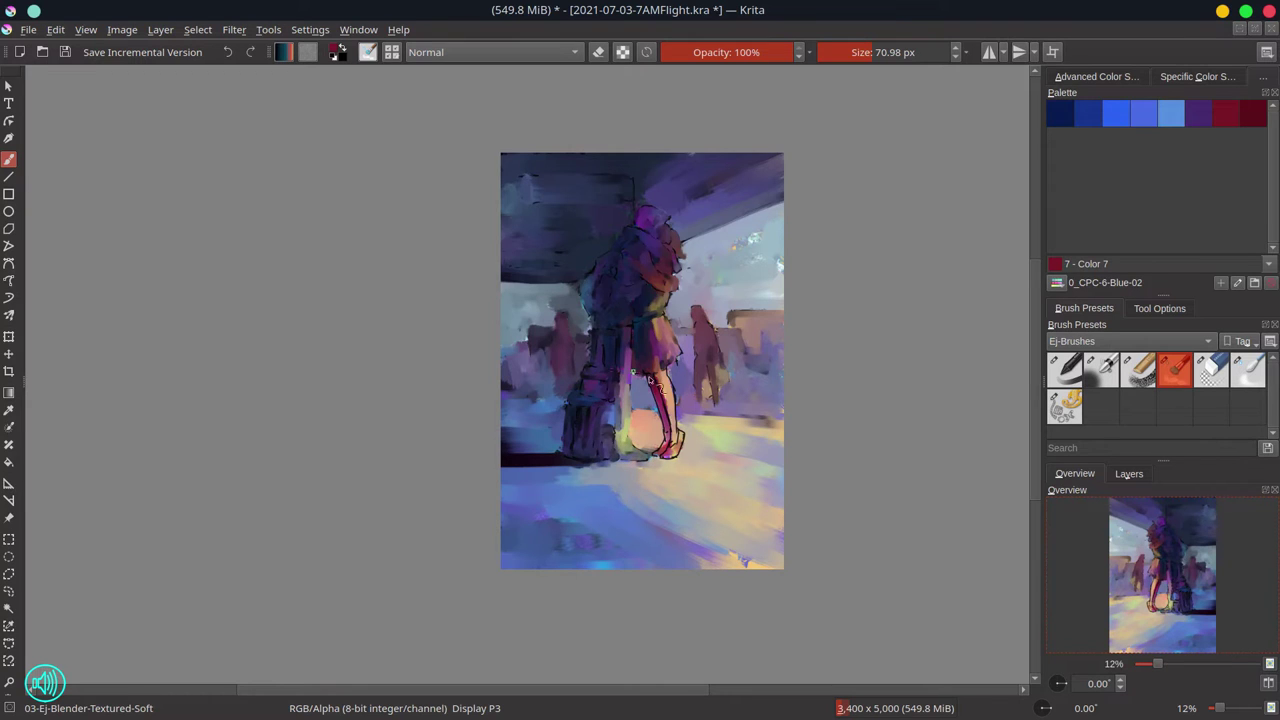
mouse_move(652, 384)
left_mouse_down()
mouse_move(670, 380)
mouse_move(672, 411)
left_mouse_up()
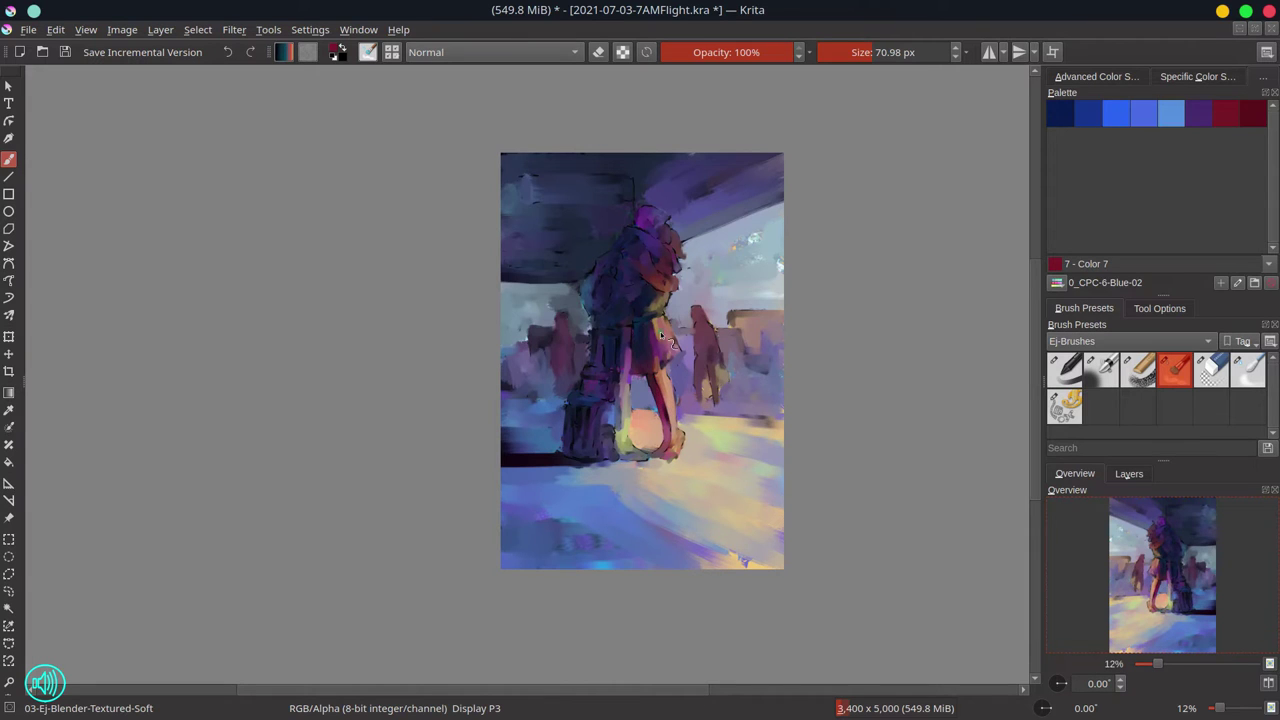
key("ctrl+s")
Spray a pale blue-white haze over the background left of the couple using 02-Ej-Airbrush-Soft at about 179 px.
left_click(1109, 362)
left_click(1109, 77)
left_click(694, 310, "ctrl")
left_click(1119, 158)
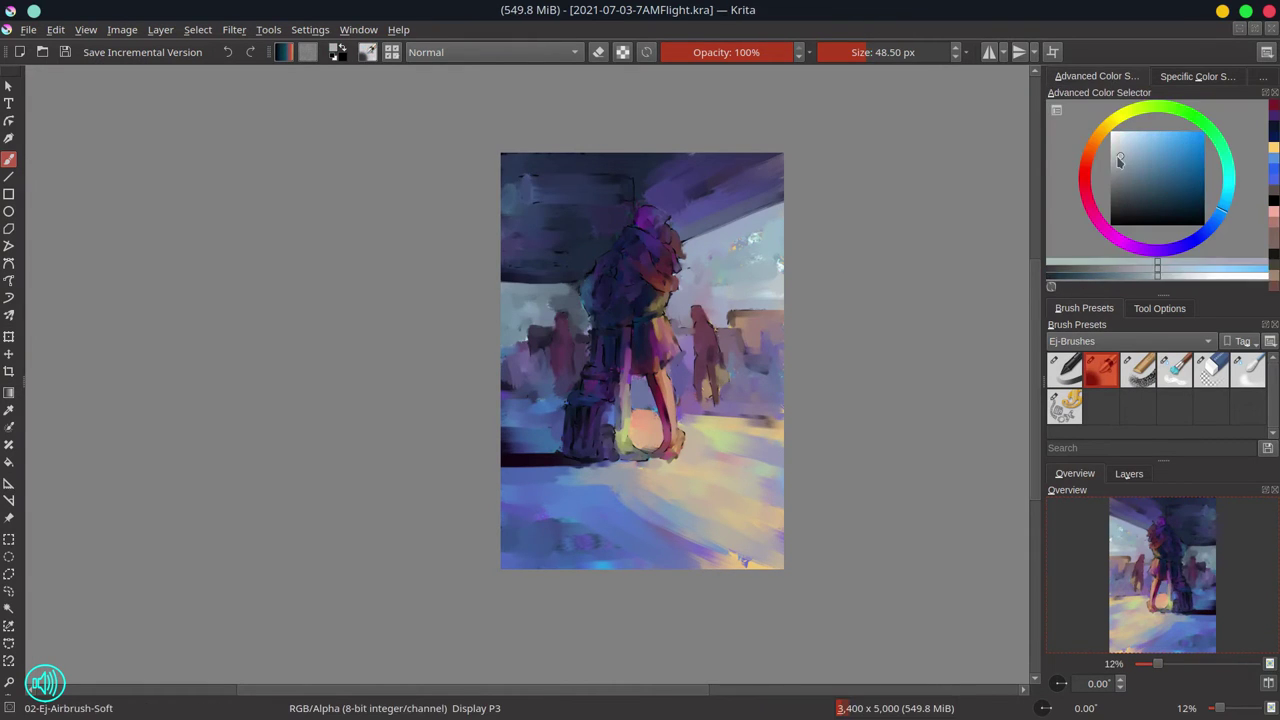
left_click_drag(1119, 158, 1119, 139)
left_click_drag(527, 349, 538, 349, "shift")
left_click_drag(508, 328, 588, 324)
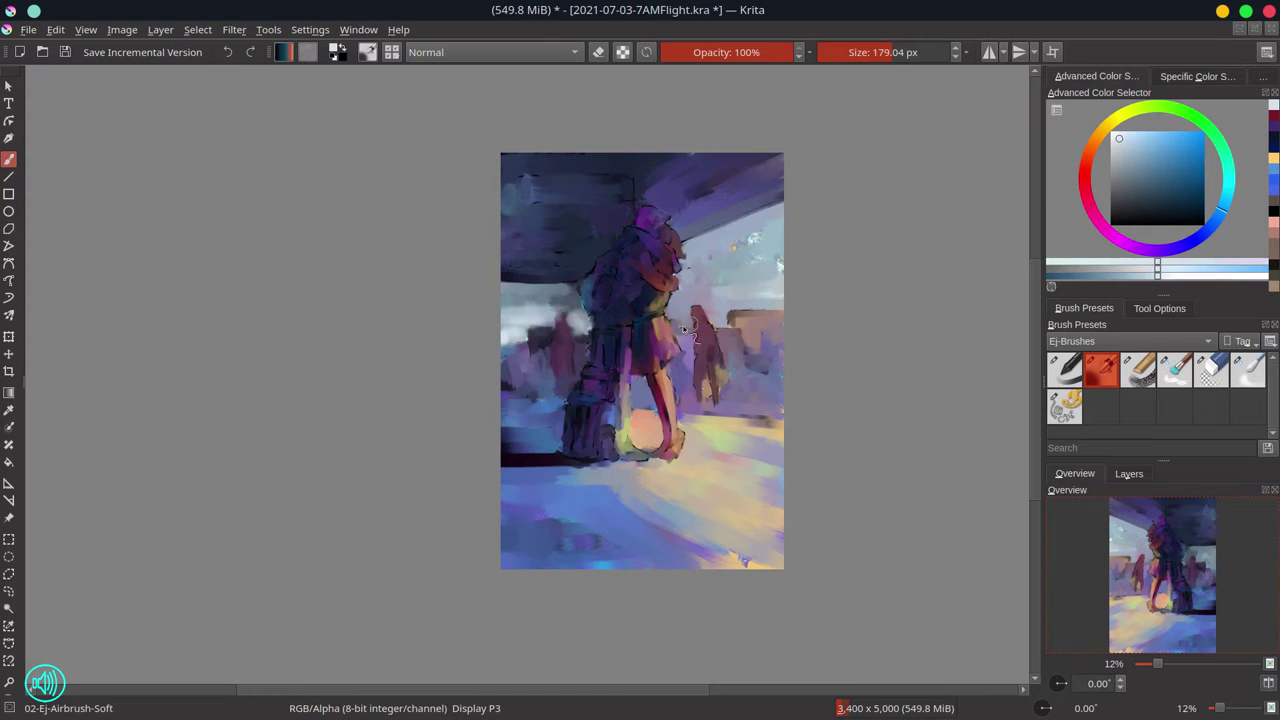
Spray pale blue tones over the speckled bright sky right of the couple with the soft airbrush at about 179 px.
mouse_move(684, 330)
left_mouse_down()
mouse_move(702, 304)
mouse_move(811, 292)
left_mouse_up()
left_click(770, 274, "ctrl")
mouse_move(690, 290)
left_mouse_down()
mouse_move(782, 281)
mouse_move(743, 234)
mouse_move(809, 254)
left_mouse_up()
left_click(724, 252, "ctrl")
left_click(679, 273, "ctrl")
mouse_move(710, 266)
left_mouse_down()
mouse_move(807, 282)
mouse_move(796, 244)
mouse_move(689, 283)
left_mouse_up()
left_click(689, 269, "ctrl")
left_click(692, 284, "ctrl")
Sample light haze tones left of the couple and extend the pale blue haze across the sky right of them.
left_click(546, 305, "ctrl")
left_click(529, 306, "ctrl")
mouse_move(508, 304)
left_mouse_down()
mouse_move(644, 257)
mouse_move(601, 284)
mouse_move(508, 295)
left_mouse_up()
key("ctrl+z")
left_click(554, 302, "ctrl")
left_click_drag(684, 292, 800, 286)
left_click(762, 272, "ctrl")
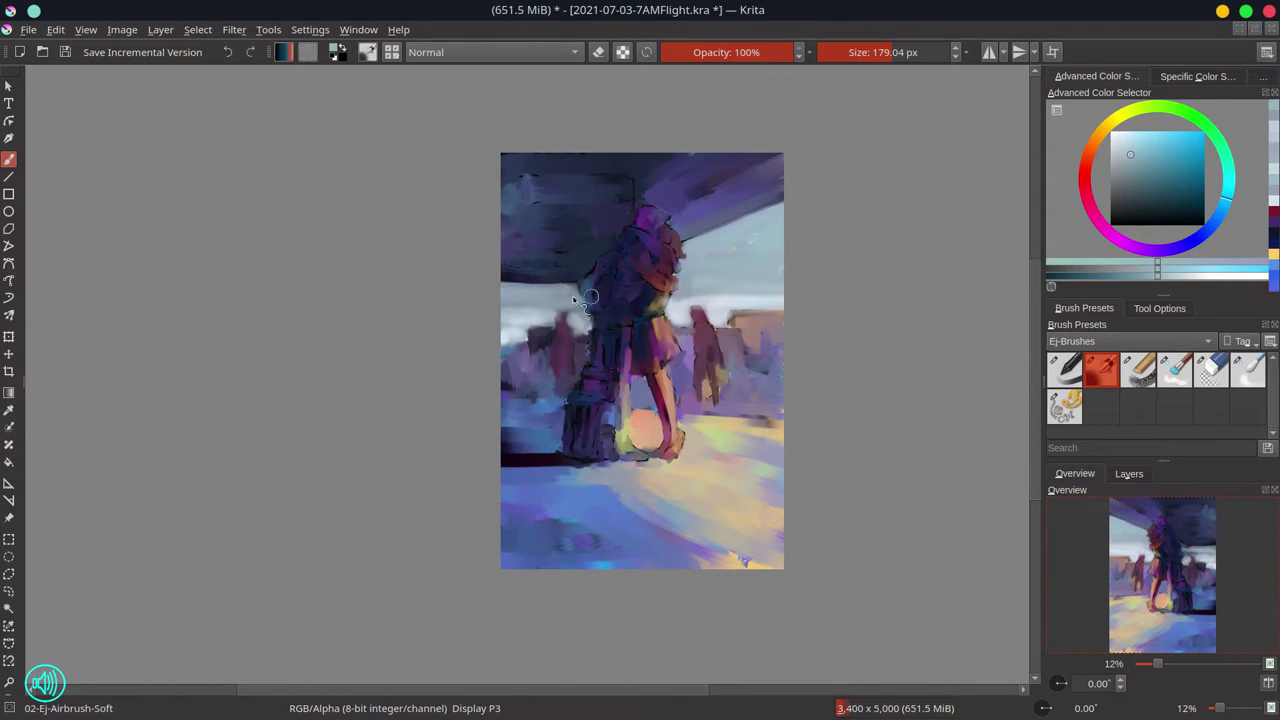
Airbrush sampled pale blue-grey haze around the couple's backs and above the background figures on both sides.
left_click(546, 304, "ctrl")
mouse_move(546, 314)
left_mouse_down()
mouse_move(596, 320)
mouse_move(556, 308)
left_mouse_up()
left_click(590, 312, "ctrl")
left_click(690, 300, "ctrl")
mouse_move(700, 298)
left_mouse_down()
mouse_move(747, 291)
mouse_move(664, 286)
left_mouse_up()
left_click(574, 300, "ctrl")
mouse_move(566, 300)
left_mouse_down()
mouse_move(506, 297)
mouse_move(427, 326)
left_mouse_up()
Smooth the haze and sky on both sides of the couple with 05-Ej-Blender-Blur at about 237 px.
left_click(1254, 369)
mouse_move(514, 329)
left_mouse_down()
mouse_move(508, 308)
mouse_move(588, 318)
left_mouse_up()
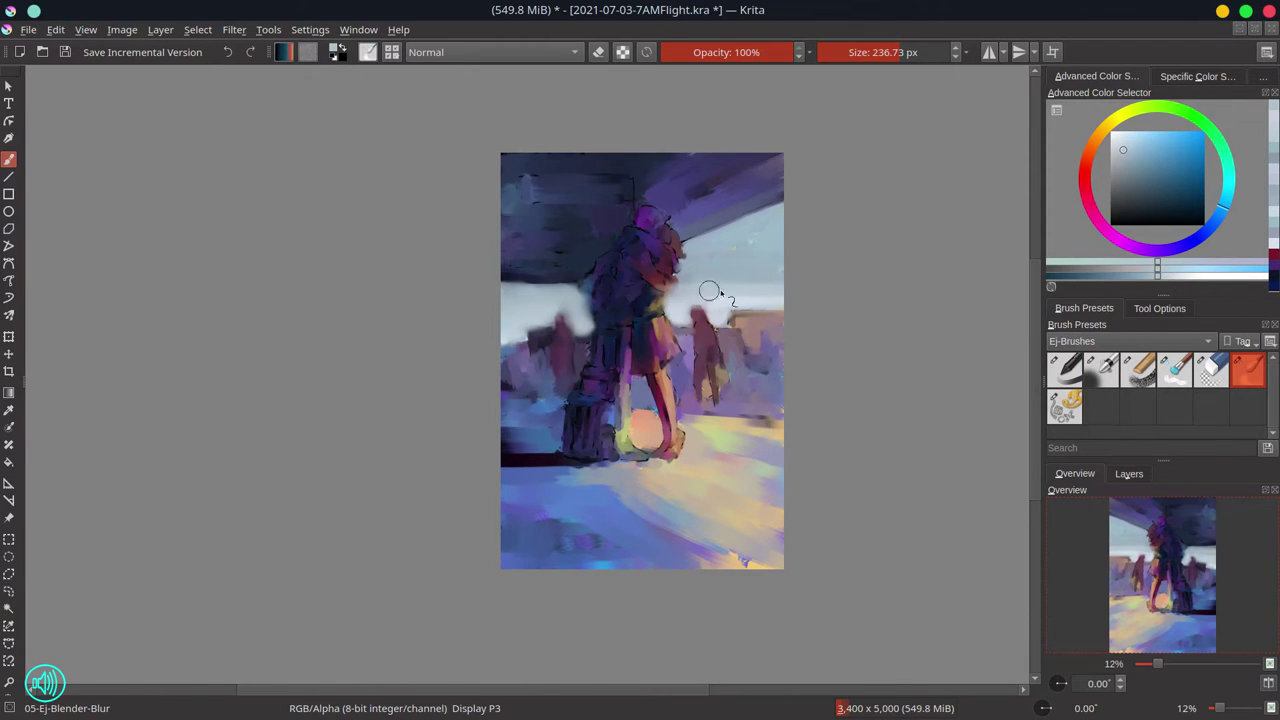
mouse_move(721, 292)
left_mouse_down()
mouse_move(780, 281)
mouse_move(701, 259)
mouse_move(806, 209)
left_mouse_up()
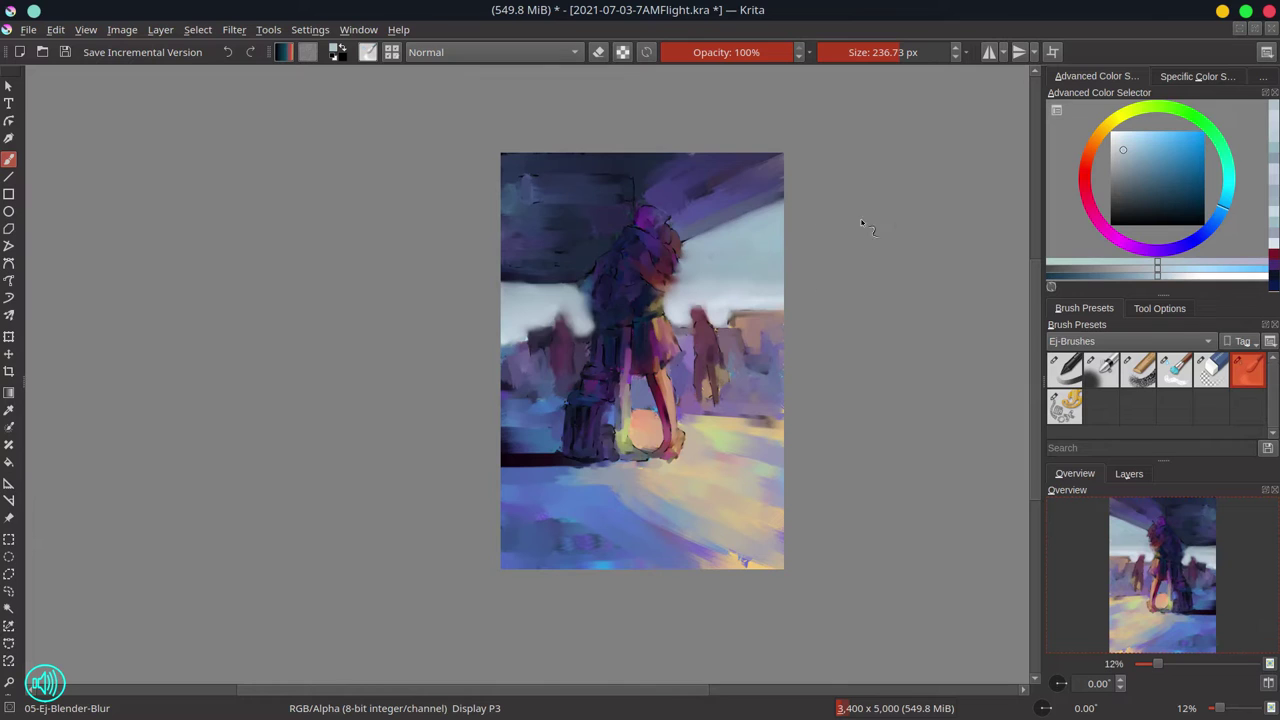
Return to the soft airbrush at about 115 px and spray pale blue around the standing figure right of the couple.
key("slash")
left_click(781, 179, "ctrl")
key("bracketleft")
key("bracketleft")
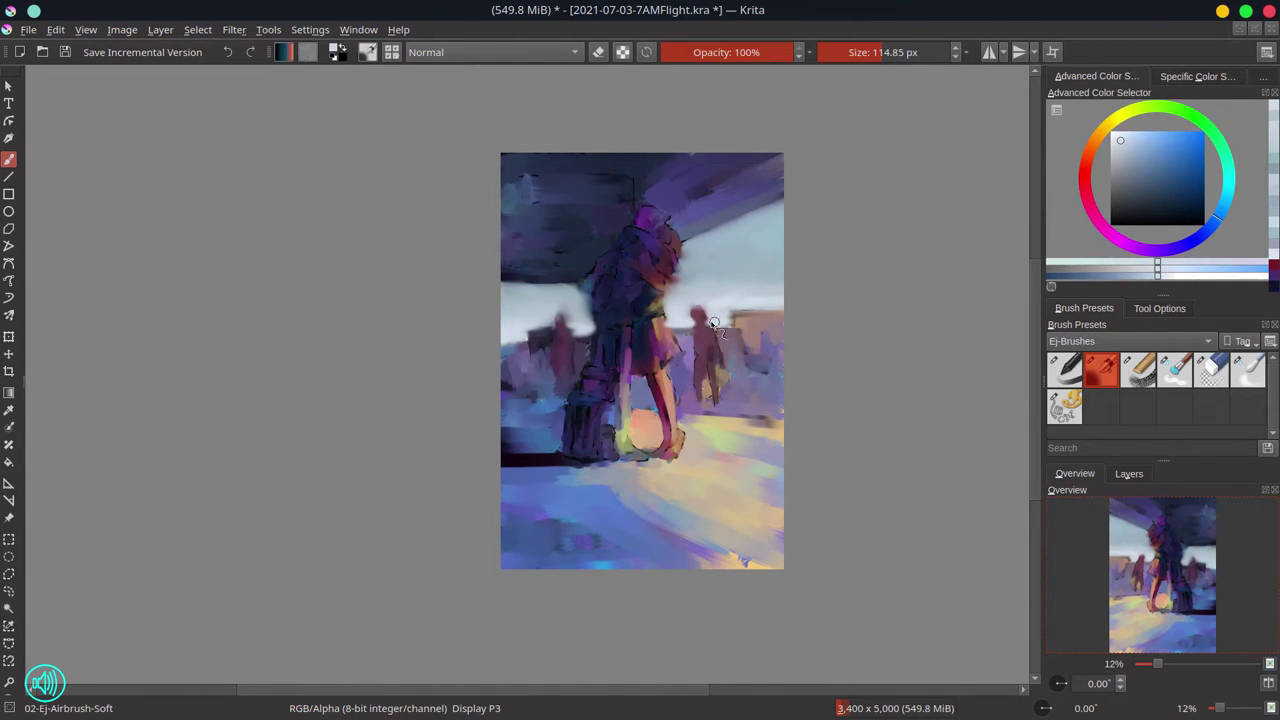
left_click(588, 326, "ctrl")
left_click(528, 290, "ctrl")
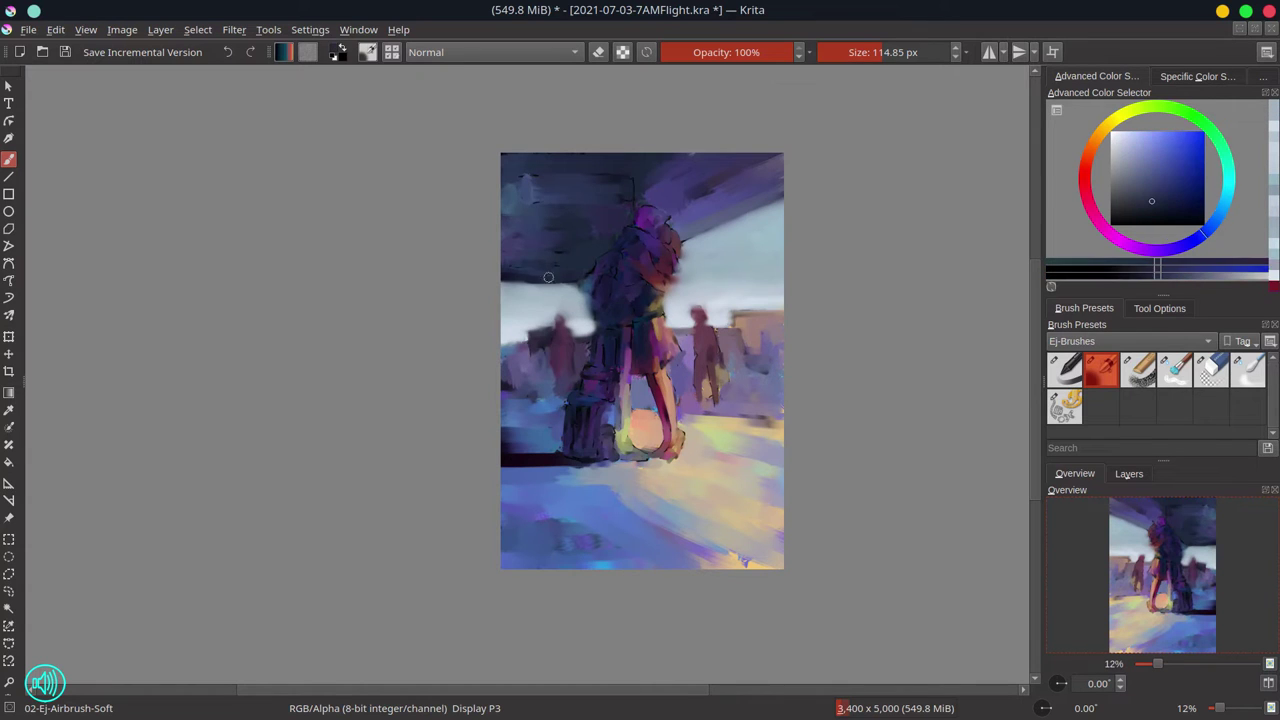
Sharpen the ceiling's lower edge left of the couple by airbrushing sampled haze colour at about 72 px.
key("bracketleft")
key("bracketleft")
left_click(502, 290, "ctrl")
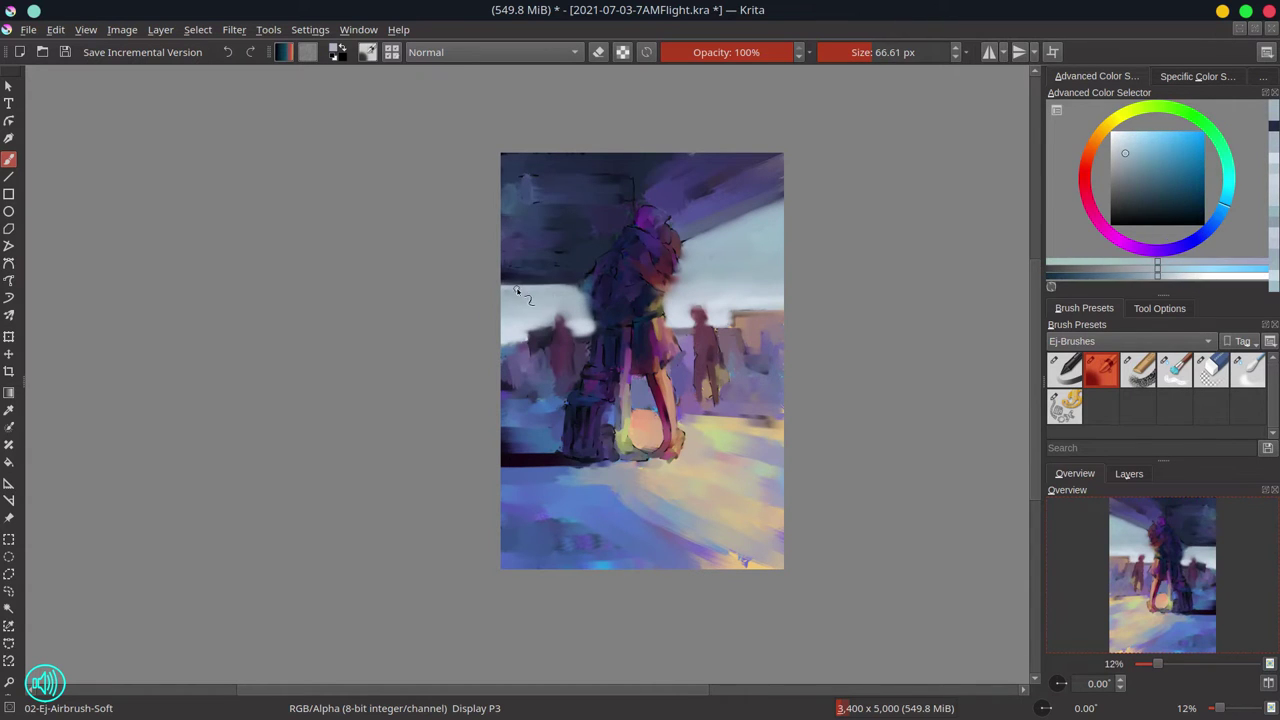
left_click_drag(517, 290, 521, 290, "shift")
left_click(521, 290, "ctrl")
left_click_drag(523, 290, 562, 293)
left_click(1137, 478)
left_click(1076, 474)
Clean up the slanted ceiling edge against the sky right of the couple with sampled colours at about 72 px.
left_click_drag(668, 270, 686, 254)
left_click(766, 194, "ctrl")
left_click_drag(775, 193, 768, 198)
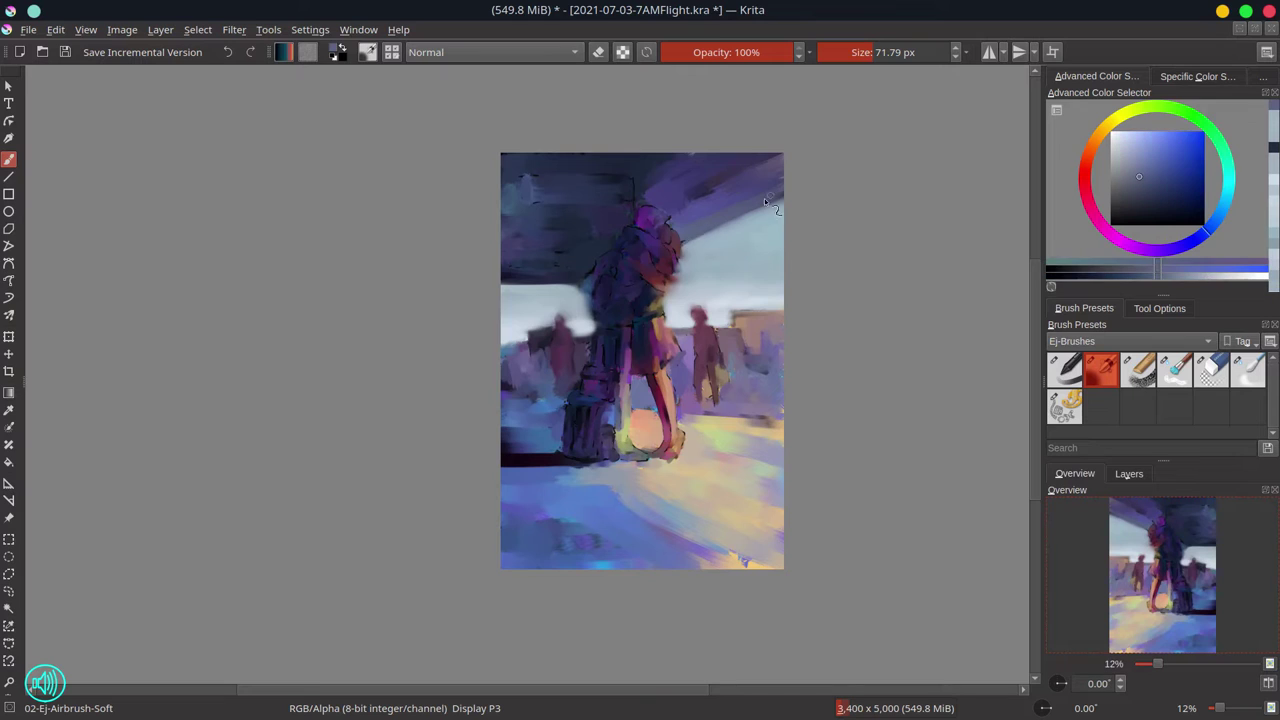
left_click(768, 205, "ctrl")
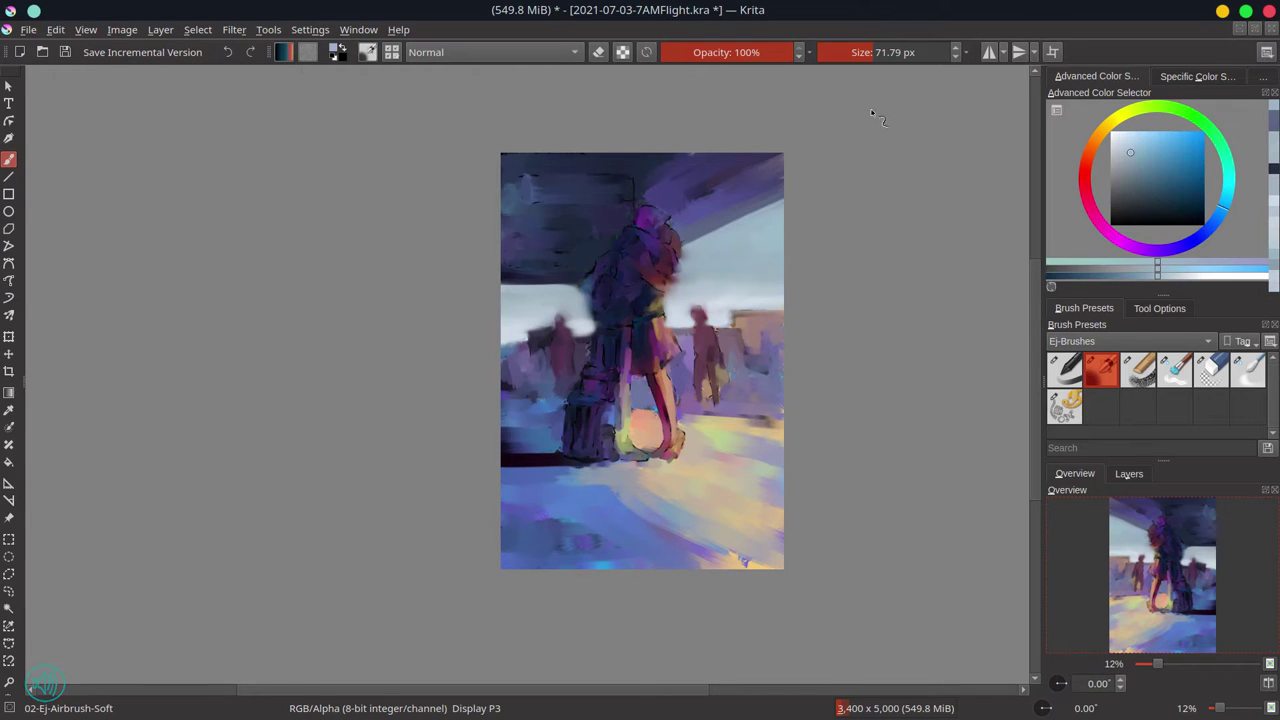
Airbrush muted blue-violet over the ceiling at about 138 px and smooth it with 05-Ej-Blender-Blur at about 262 px.
left_click(710, 175, "ctrl")
left_click_drag(710, 175, 809, 144, "shift")
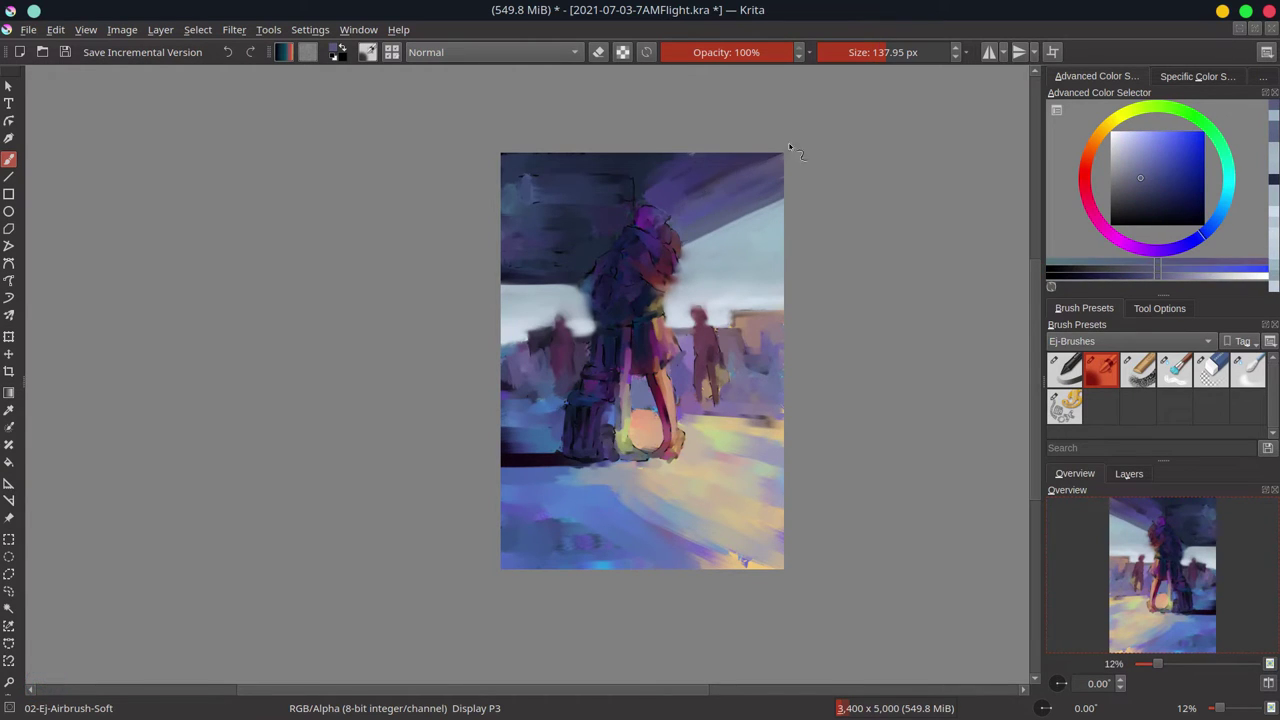
left_click(664, 193, "ctrl")
left_click_drag(645, 203, 577, 276)
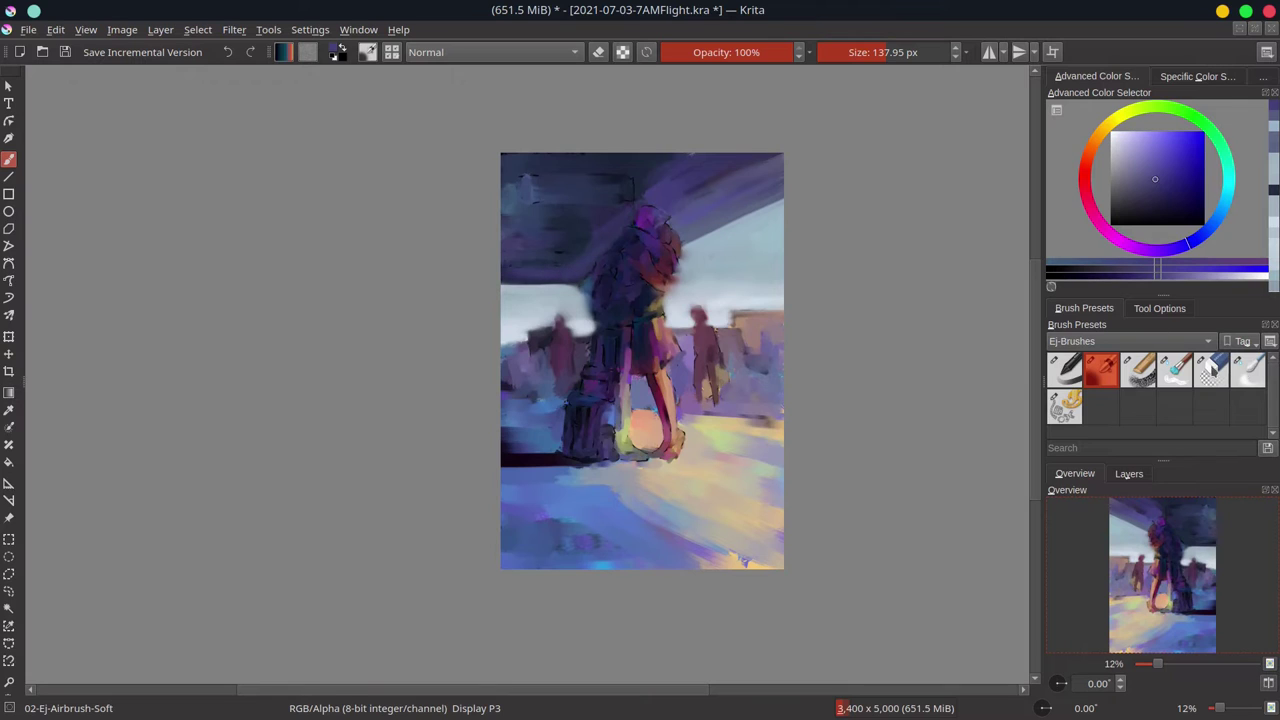
key("slash")
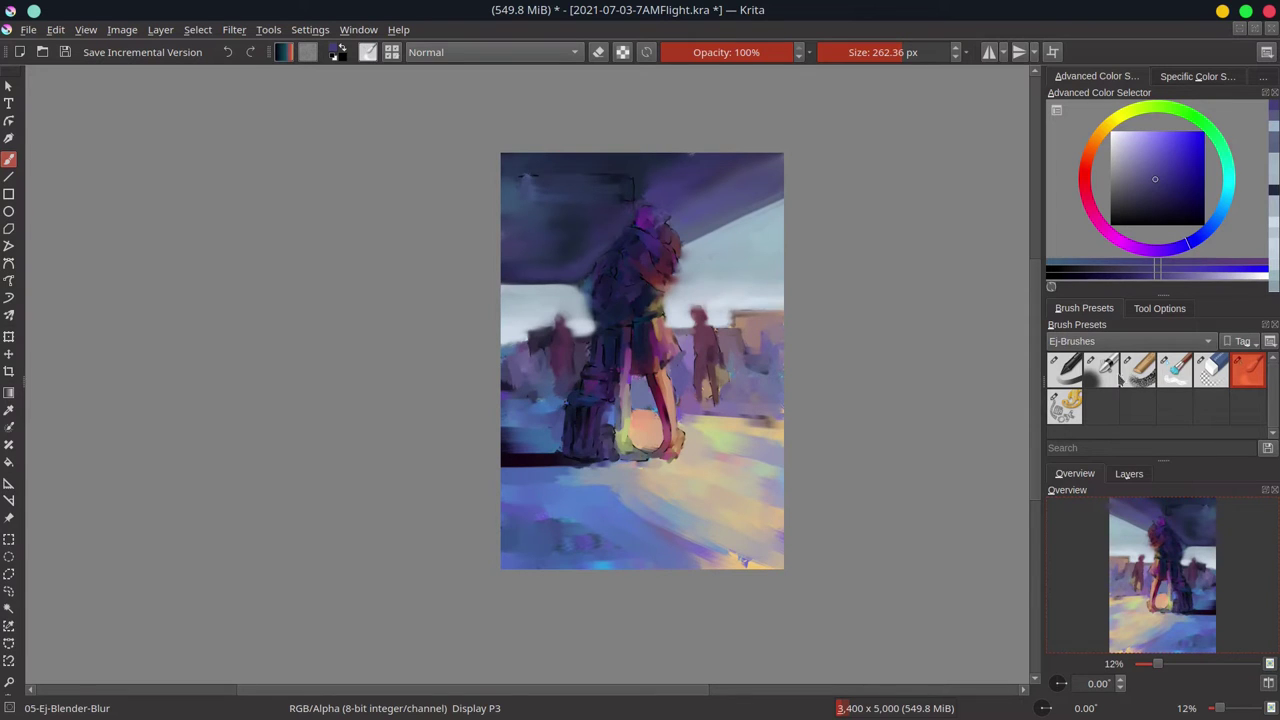
Airbrush the rectangular light panel in the upper ceiling with sampled dark blue and violet tones at about 58 px.
left_click(1114, 376)
left_click(668, 192, "ctrl")
left_click_drag(553, 206, 625, 199)
left_click(606, 170, "ctrl")
left_click_drag(606, 170, 604, 170)
left_click_drag(522, 177, 523, 201)
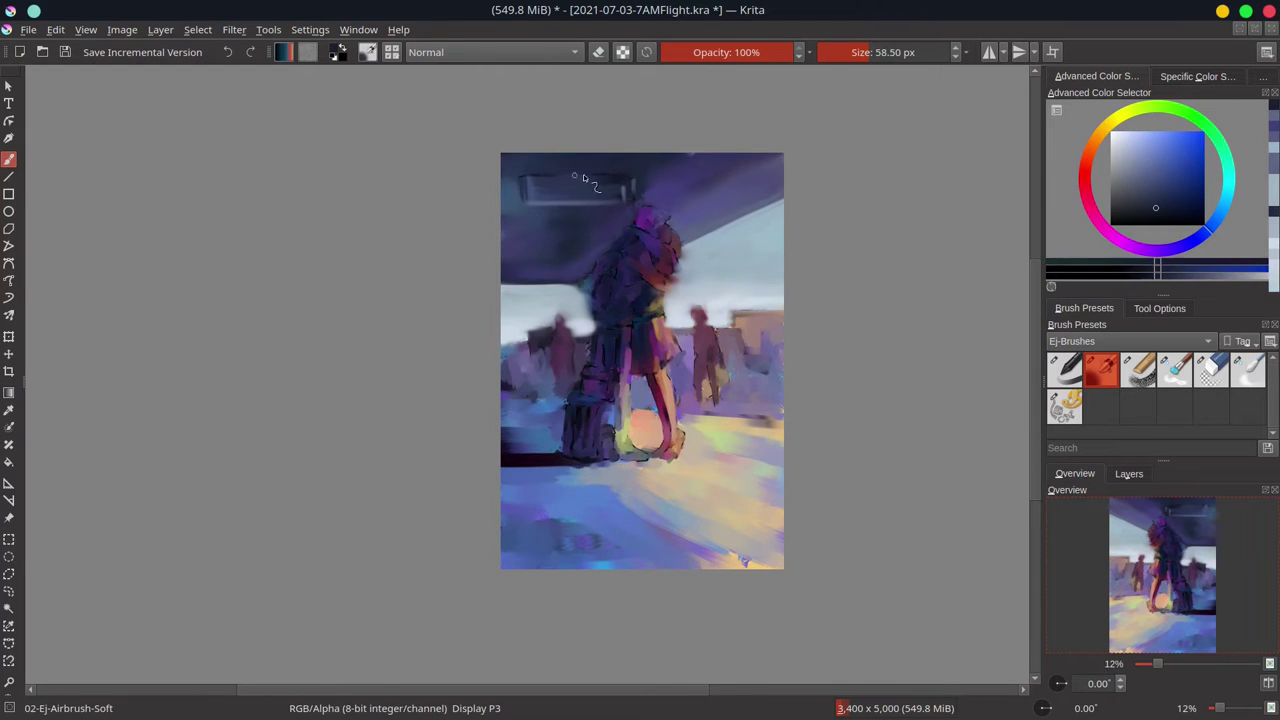
left_click(640, 186, "ctrl")
left_click_drag(633, 182, 634, 199)
left_click(655, 192, "ctrl")
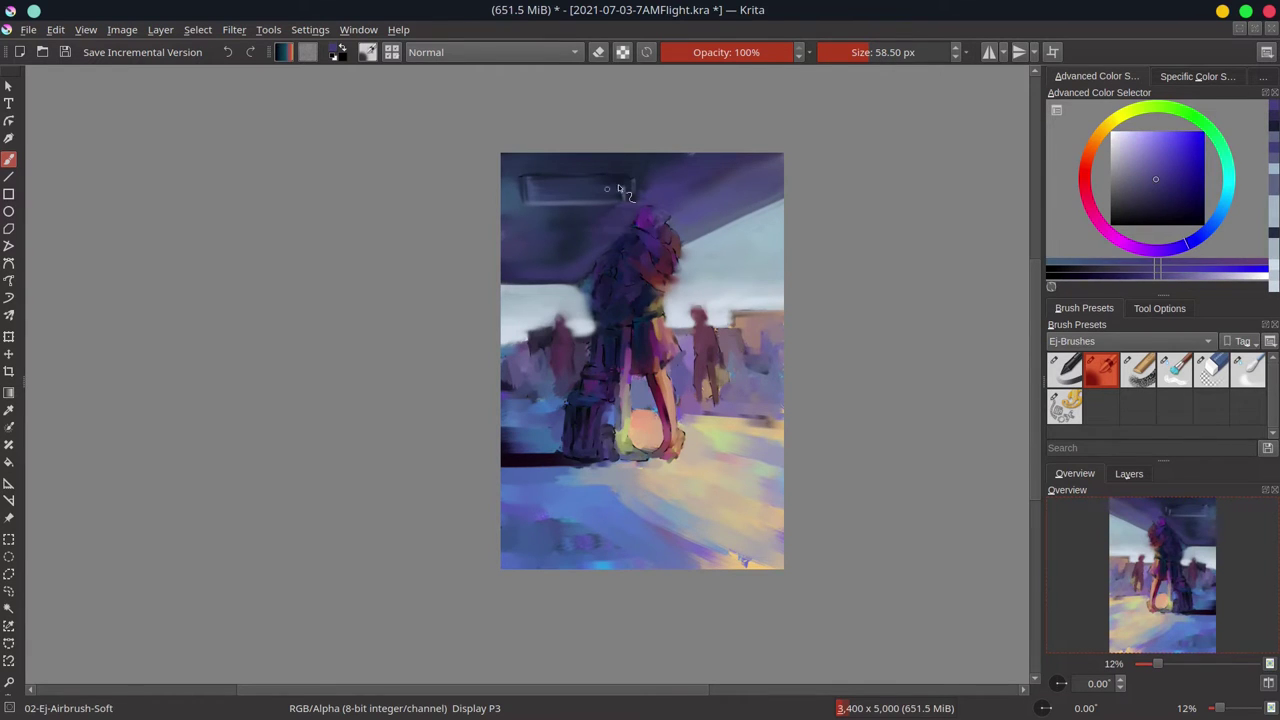
Check the linework briefly, airbrush the smaller ceiling panel near the ceiling's lower edge, and mirror the canvas view.
left_click(1128, 473)
left_click(1053, 542)
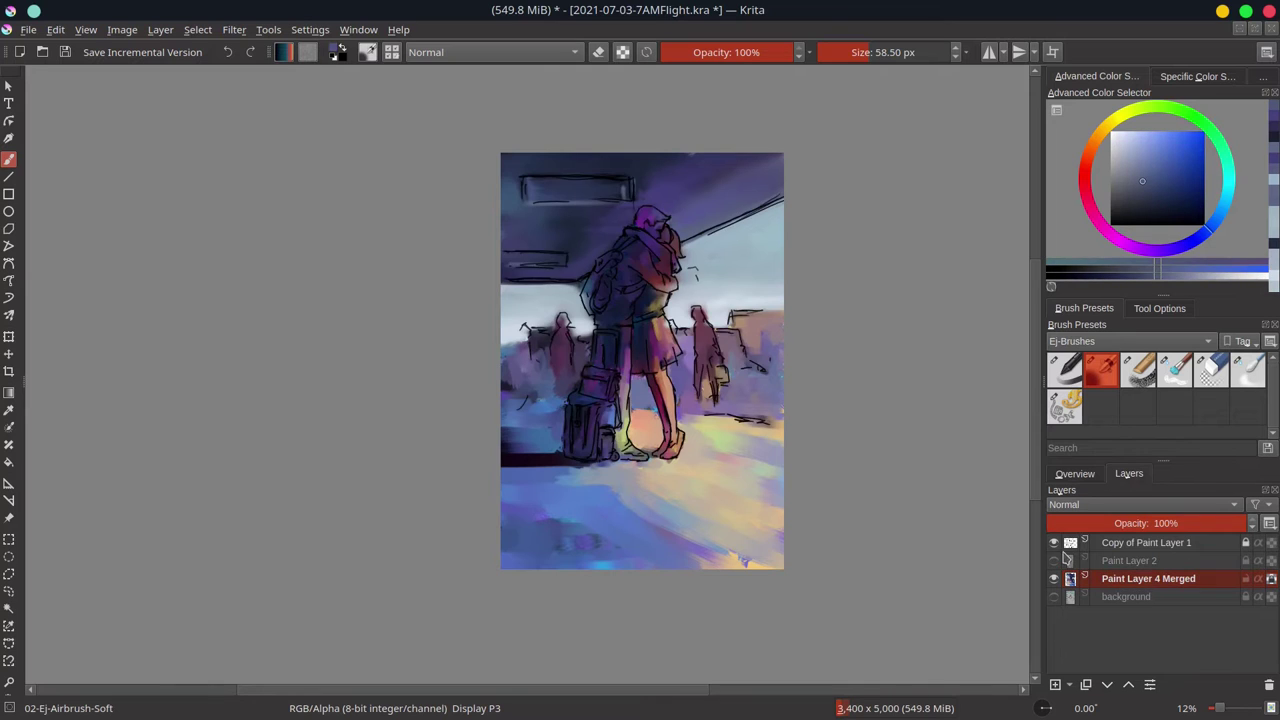
left_click(1053, 542)
left_click(538, 270, "ctrl")
left_click(517, 230, "ctrl")
mouse_move(514, 232)
left_mouse_down()
mouse_move(492, 267)
mouse_move(539, 247)
left_mouse_up()
left_click(523, 261, "ctrl")
left_click_drag(522, 264, 507, 267)
left_click(1076, 475)
left_click(1269, 683)
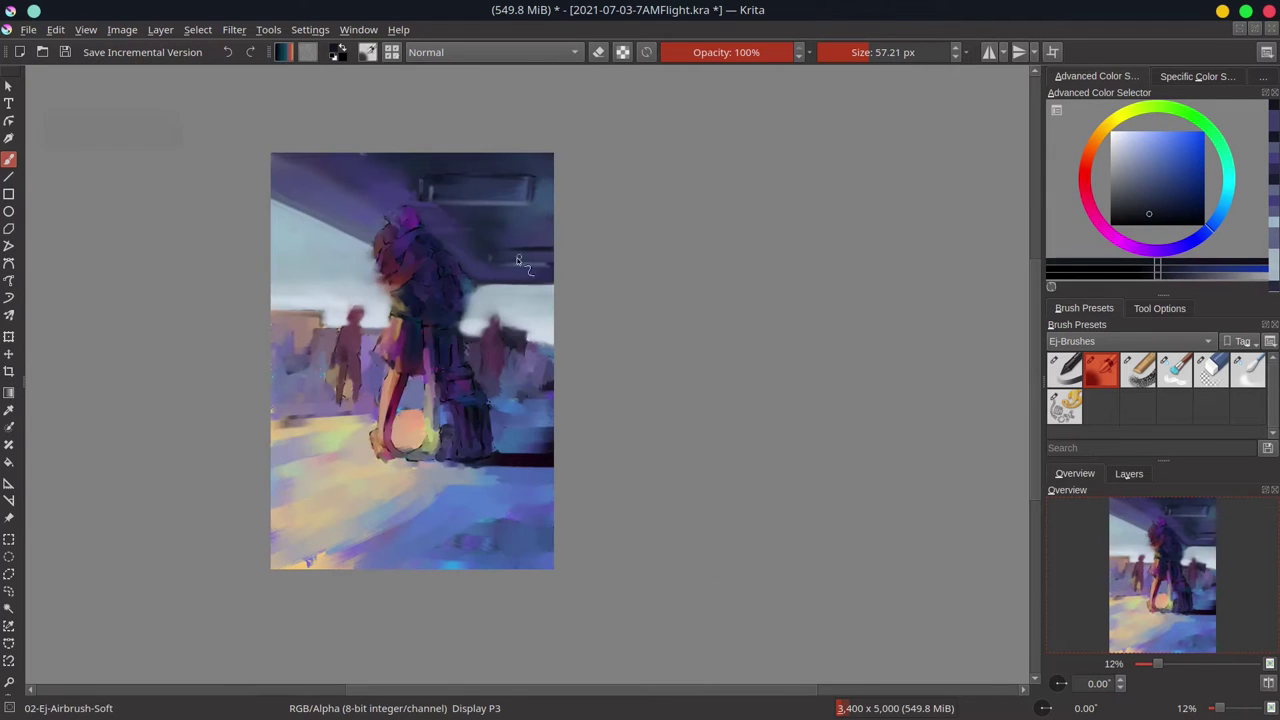
Refine both ceiling panels and the ceiling around them with sampled blue-violet tones, airbrushing at about 57 to 88 px.
key("bracketright")
left_click(524, 194, "ctrl")
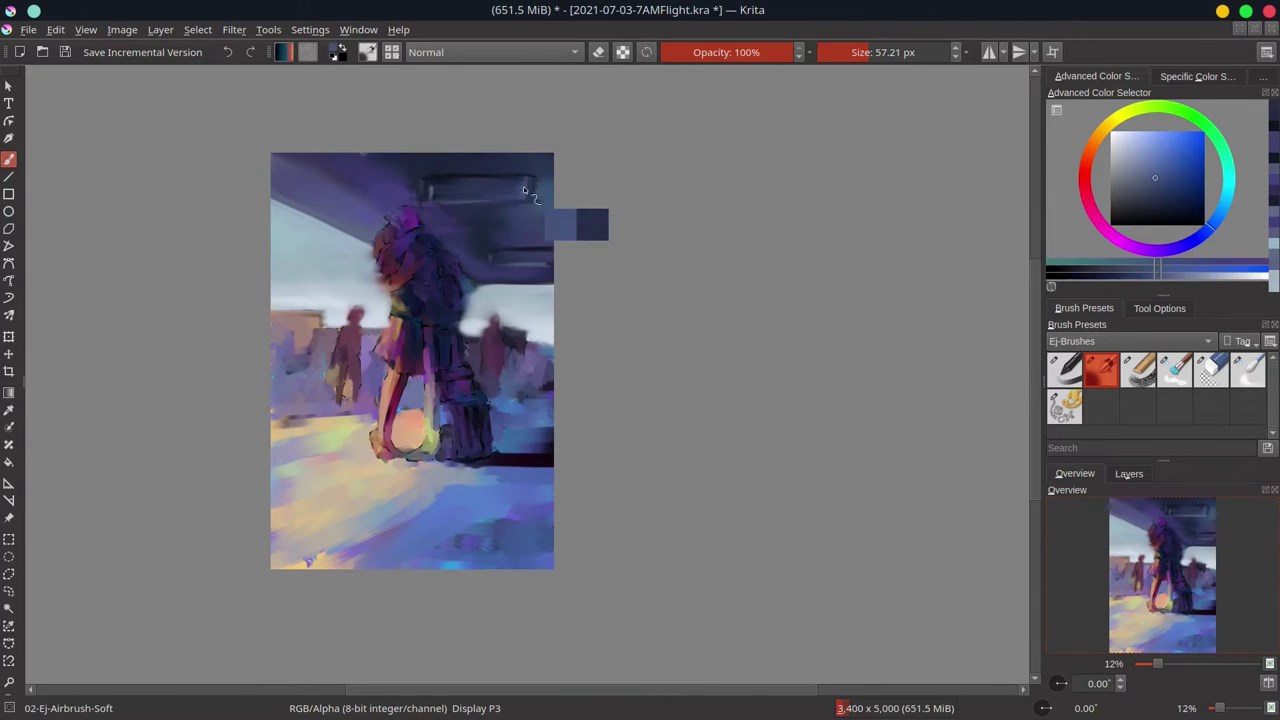
key("bracketleft")
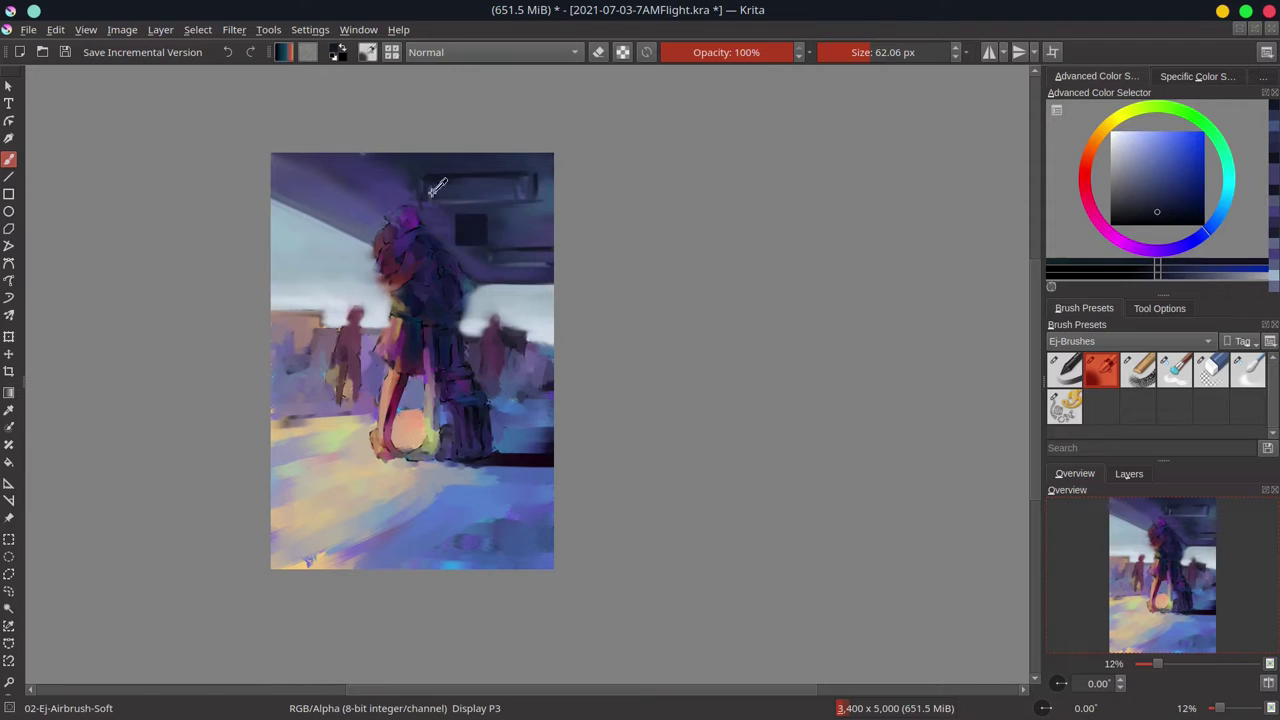
left_click(430, 203, "ctrl")
key("bracketright")
left_click(419, 192, "ctrl")
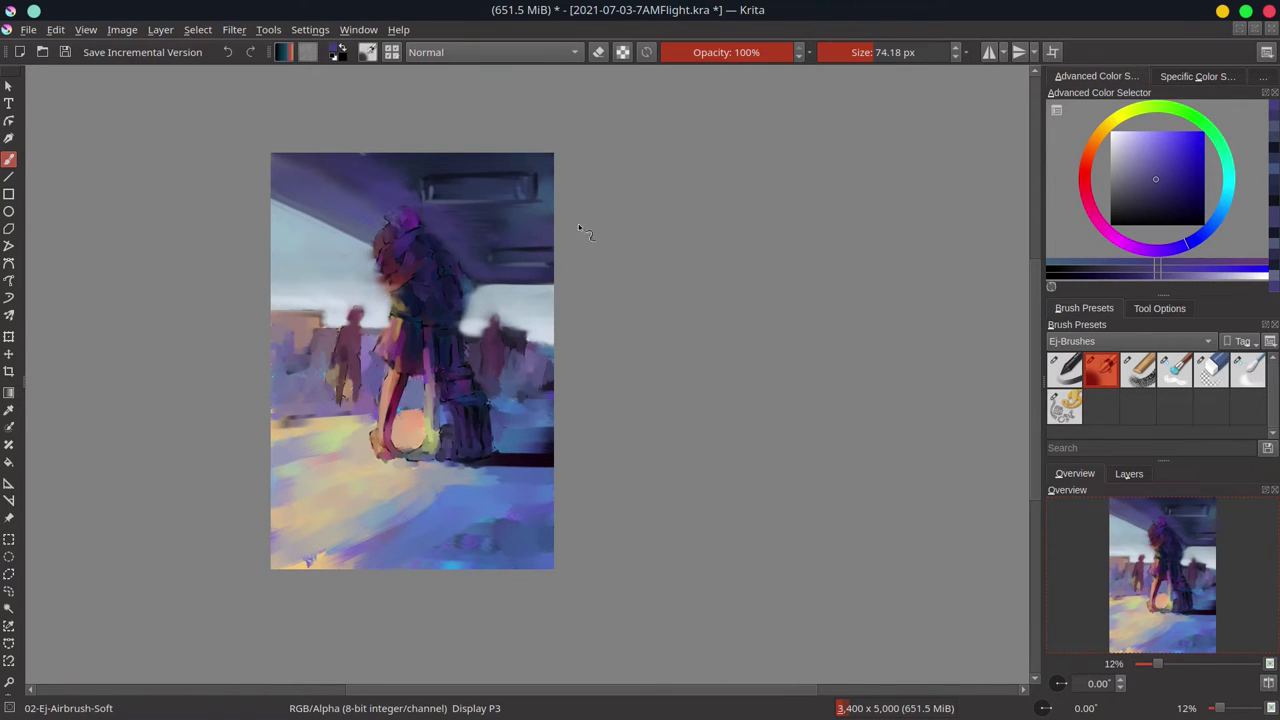
key("bracketright")
left_click(493, 265, "ctrl")
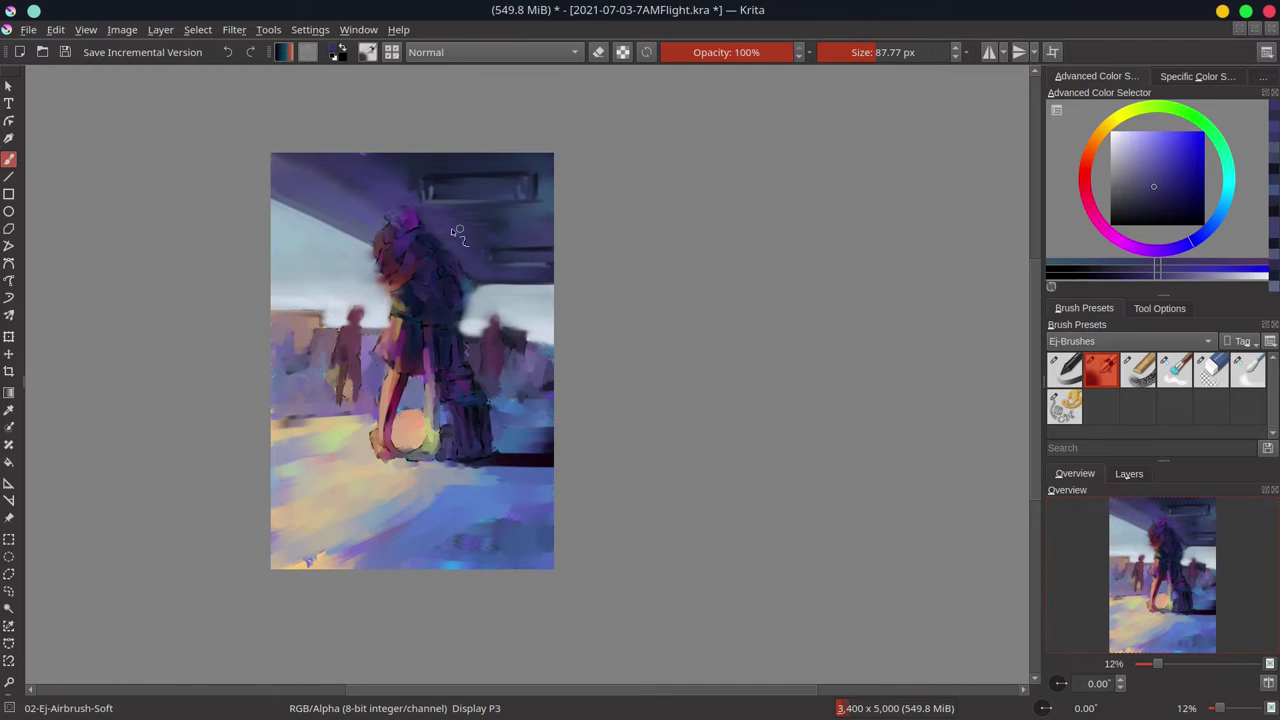
Airbrush pale haze along the woman's back and beside the backpack at about 88 px, and save the document.
left_click(362, 284, "ctrl")
left_click(368, 290, "ctrl")
mouse_move(374, 284)
left_mouse_down()
mouse_move(386, 298)
mouse_move(378, 280)
left_mouse_up()
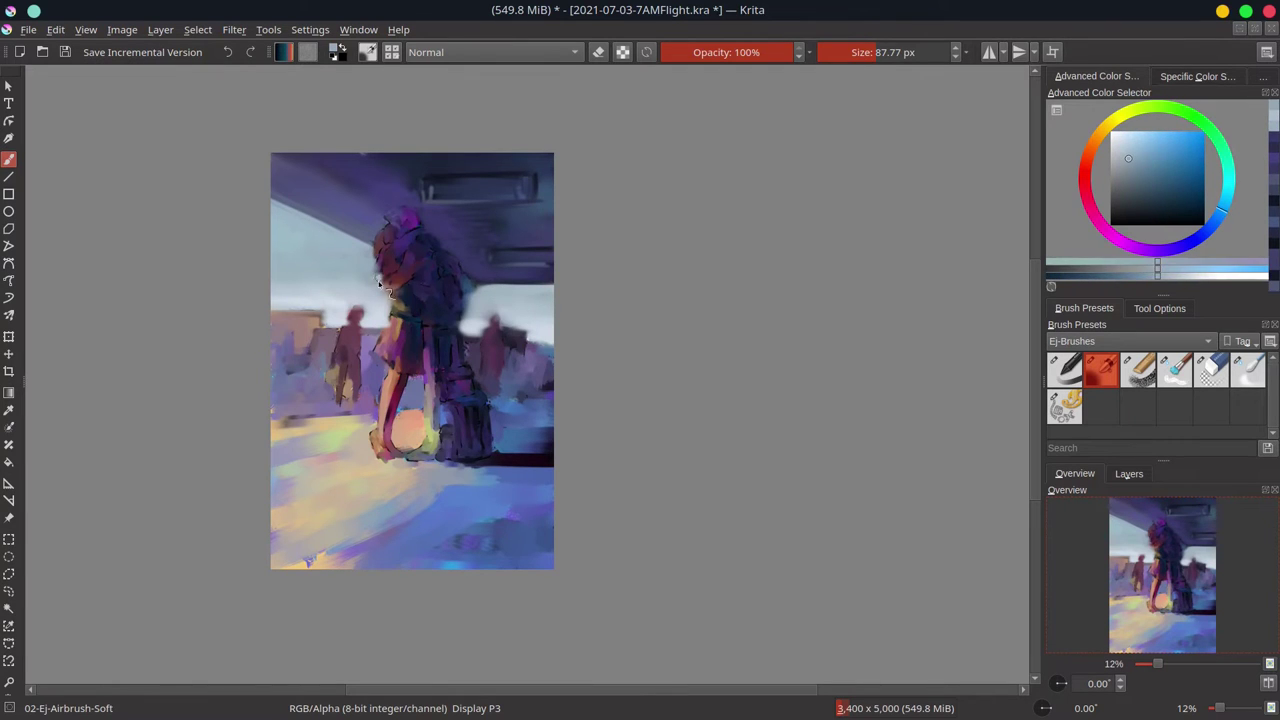
left_click(470, 307, "ctrl")
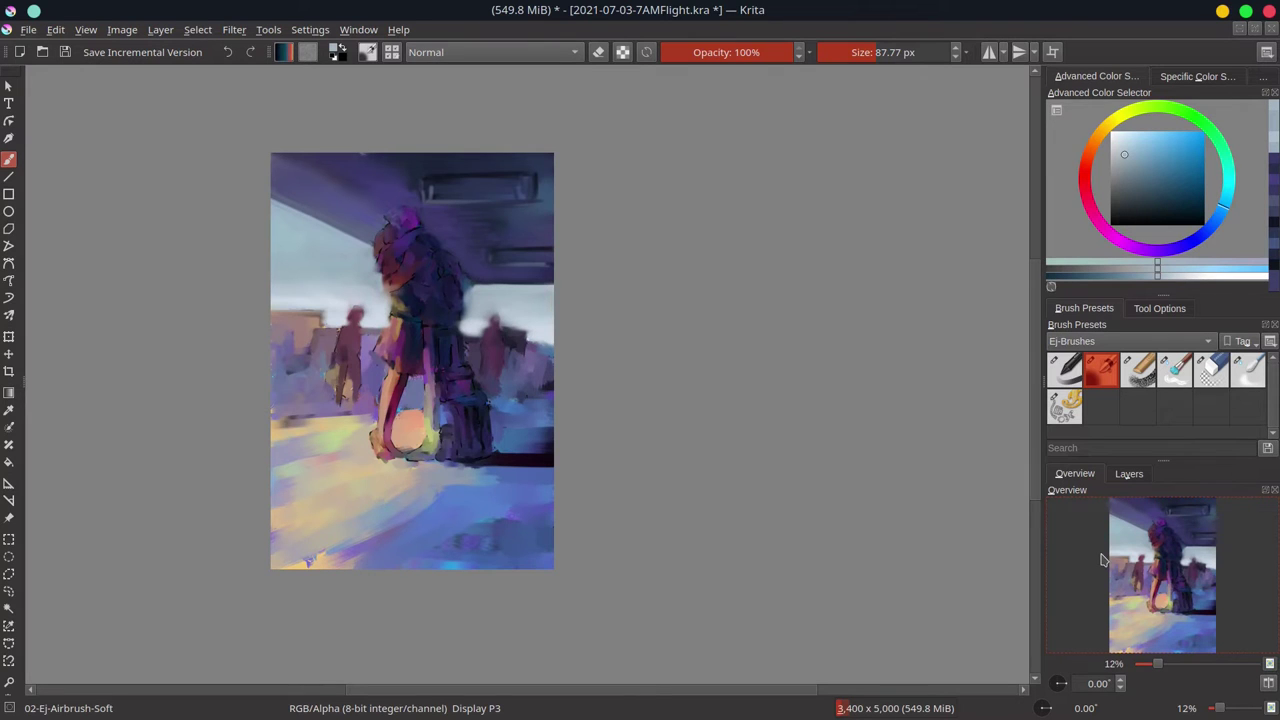
key("ctrl+s")
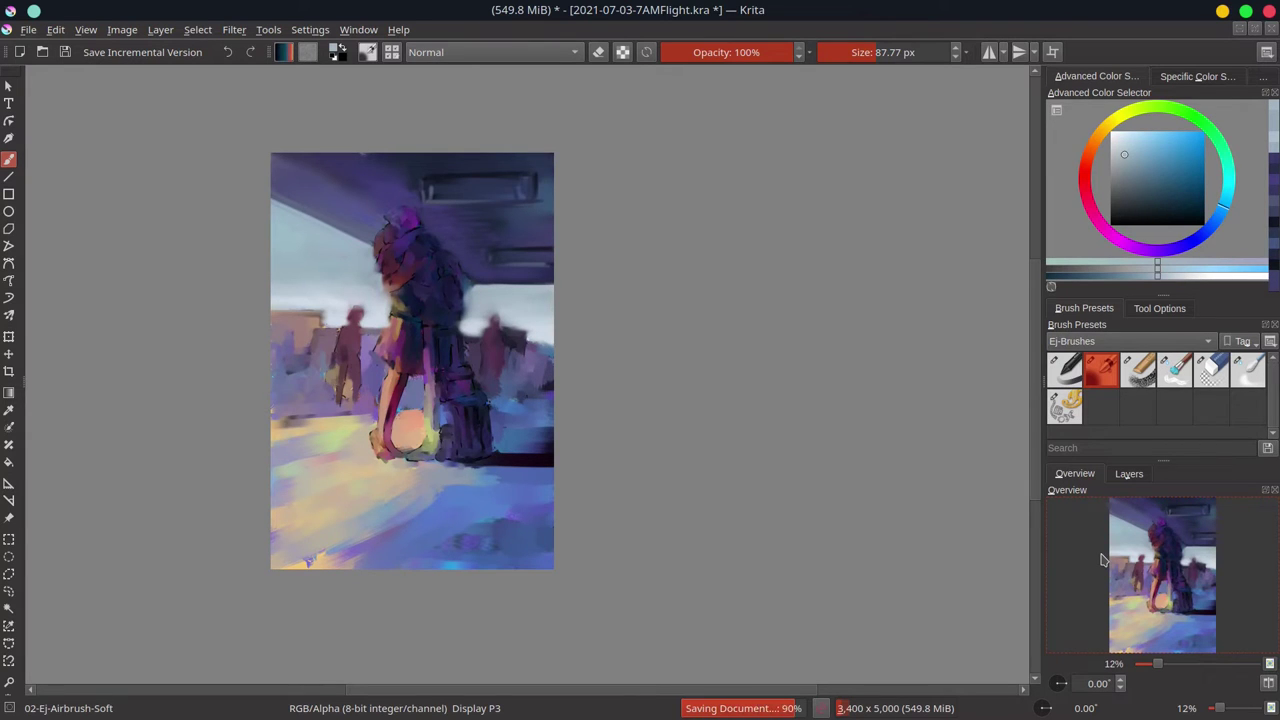
With the Copy of Paint Layer 1 linework shown as a guide, paint dusky magenta around the background figure using 02-Ej-Chalk-Grainy, and hide it again.
left_click(1129, 473)
left_click(1054, 542)
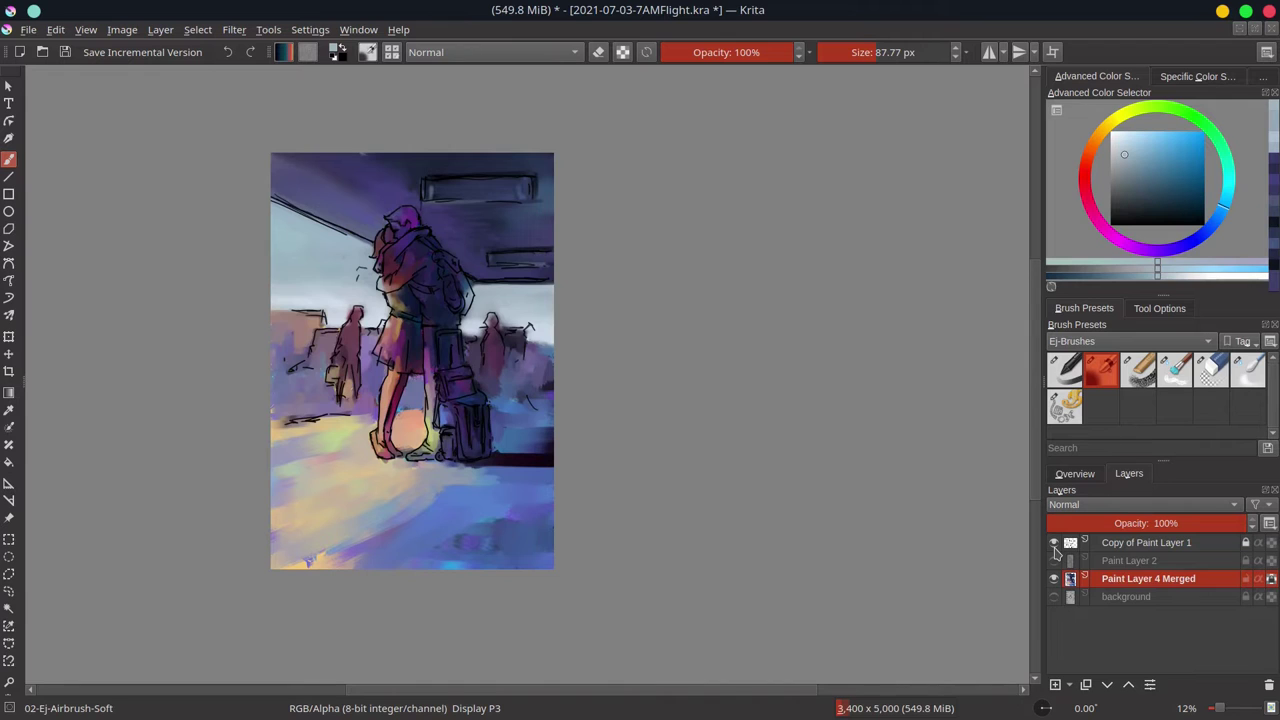
left_click(355, 383, "ctrl")
left_click(1127, 192)
left_click(1138, 370)
left_click_drag(338, 348, 328, 349)
left_click(464, 53)
left_click(462, 165)
left_click_drag(366, 339, 371, 361)
left_click(1053, 543)
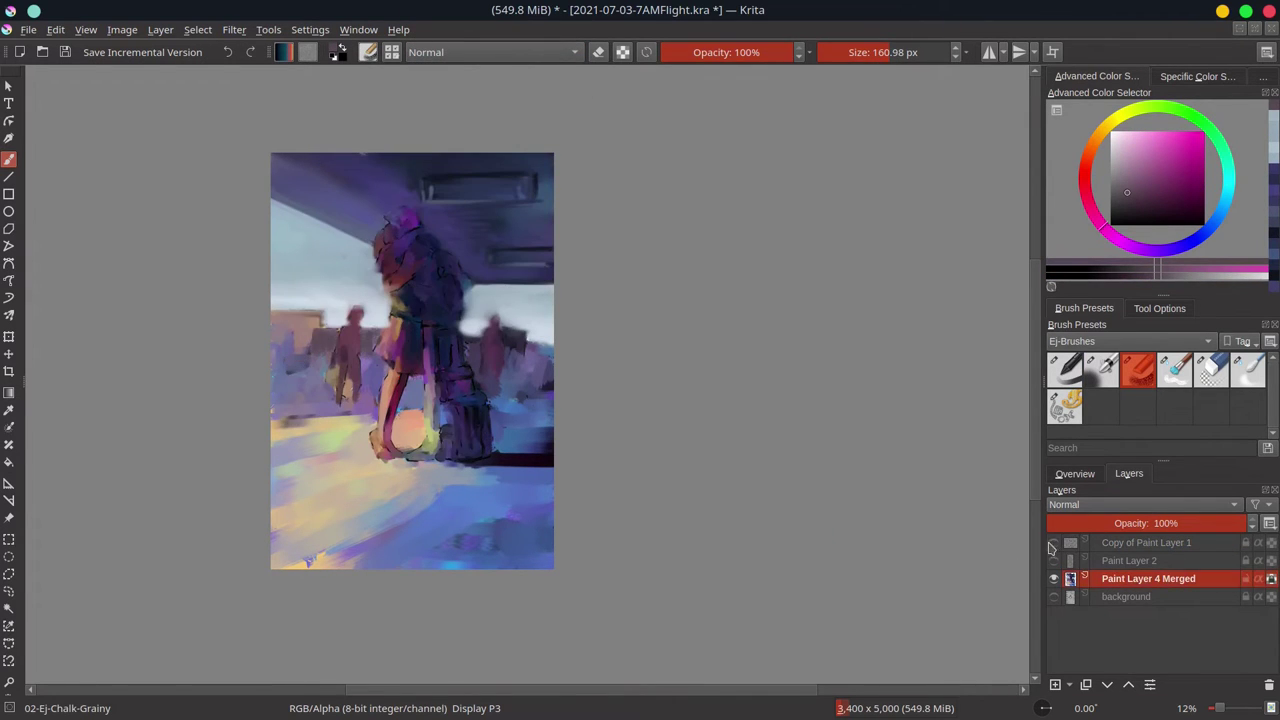
Paint sampled mauve and peach tones over the buildings behind the woman with the grainy chalk at about 109 px.
left_click_drag(291, 368, 275, 368)
left_click(306, 322, "ctrl")
left_click_drag(313, 320, 289, 343)
left_click(332, 308, "ctrl")
left_click(314, 322, "ctrl")
left_click(299, 347, "ctrl")
left_click(339, 332, "ctrl")
left_click_drag(373, 339, 386, 345)
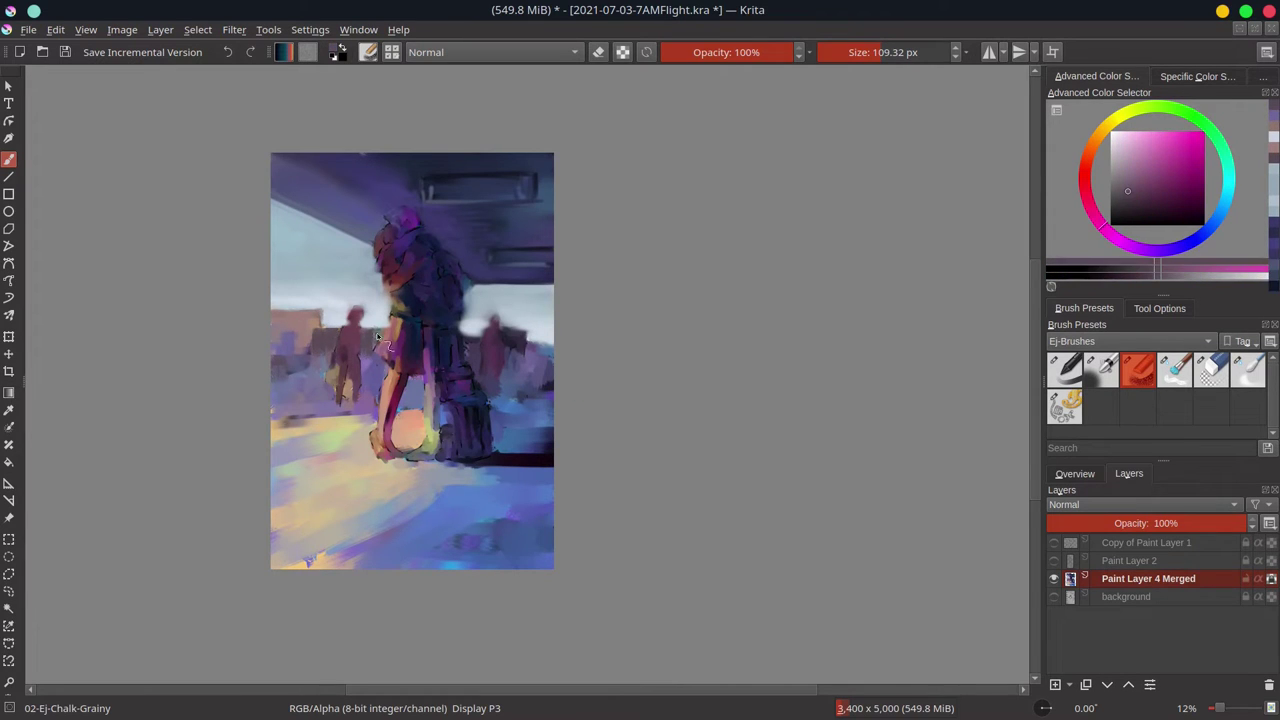
Paint sampled purple tones over the background behind the backpack and luggage with the grainy chalk at about 101 px, and save.
mouse_move(503, 364)
left_mouse_down()
mouse_move(516, 376)
mouse_move(546, 352)
mouse_move(530, 349)
left_mouse_up()
left_click(514, 337, "ctrl")
left_click(517, 340, "ctrl")
left_click(538, 355, "ctrl")
left_click(541, 334, "ctrl")
left_click(540, 351, "ctrl")
left_click(467, 331, "ctrl")
left_click(436, 361, "ctrl")
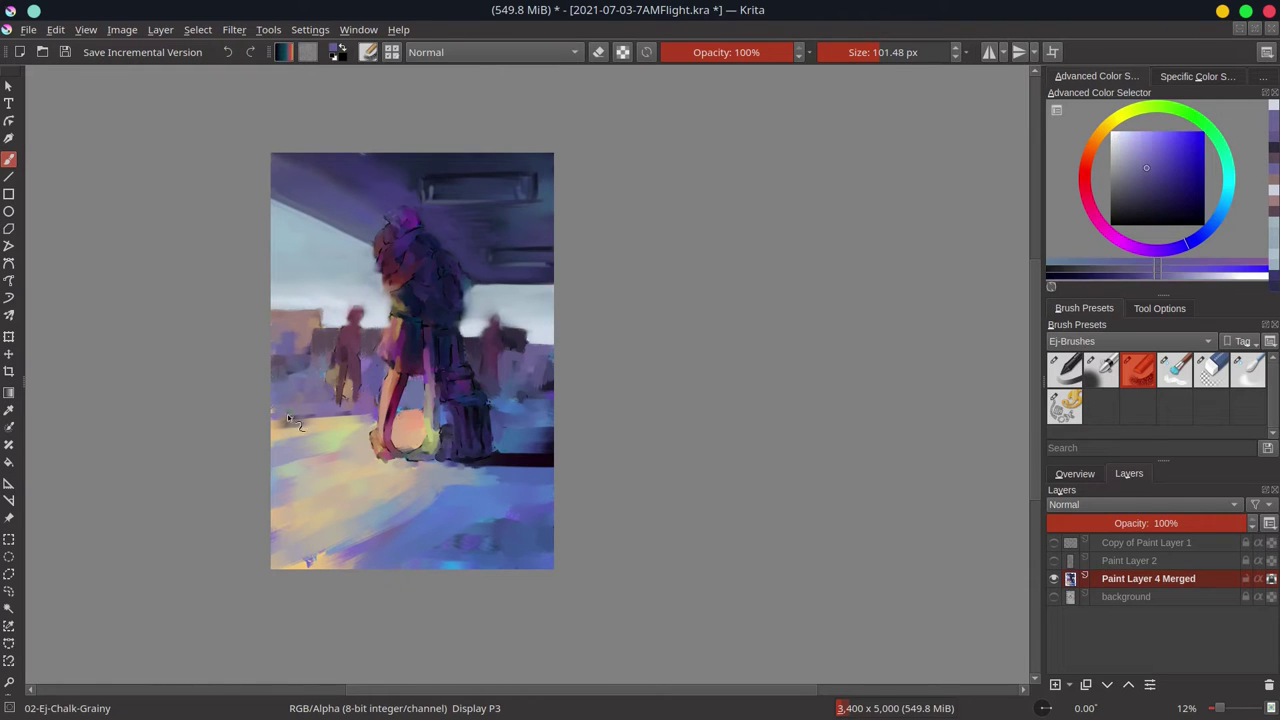
key("ctrl+s")
Compare the painting and its linework with the original sketch on the background layer, and reselect Paint Layer 4 Merged.
left_click(1053, 542)
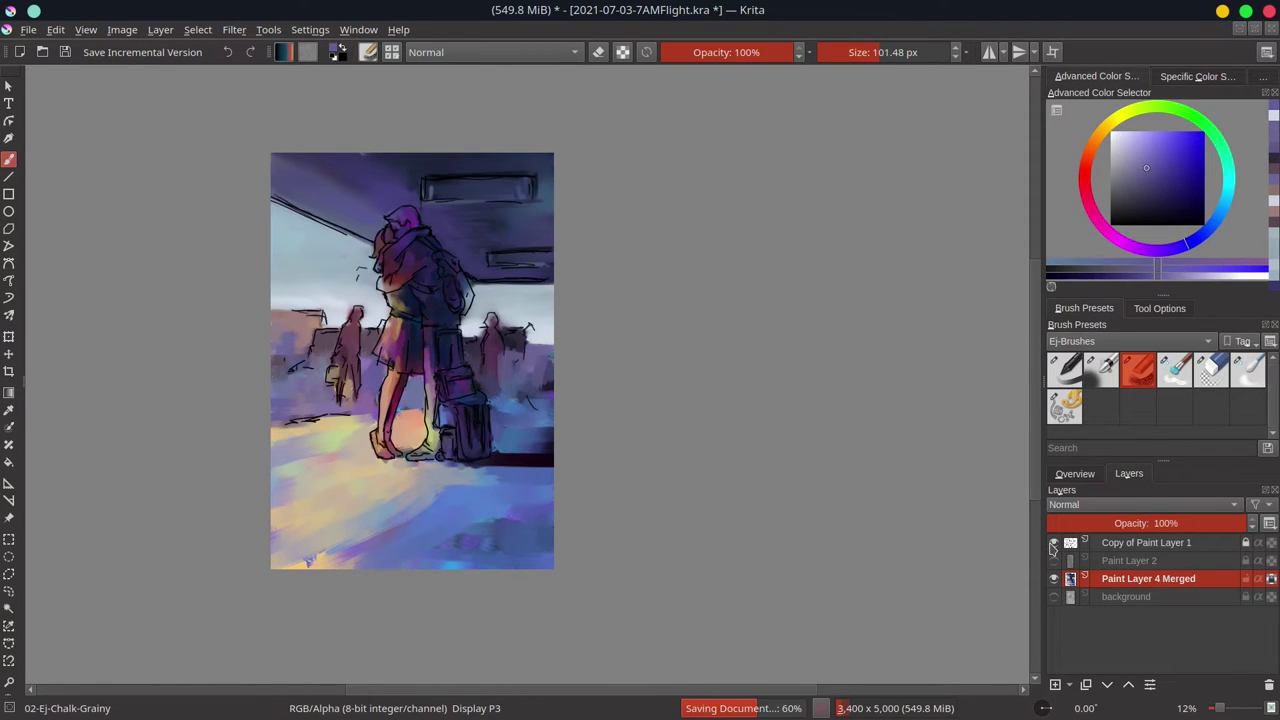
left_click(315, 425, "ctrl")
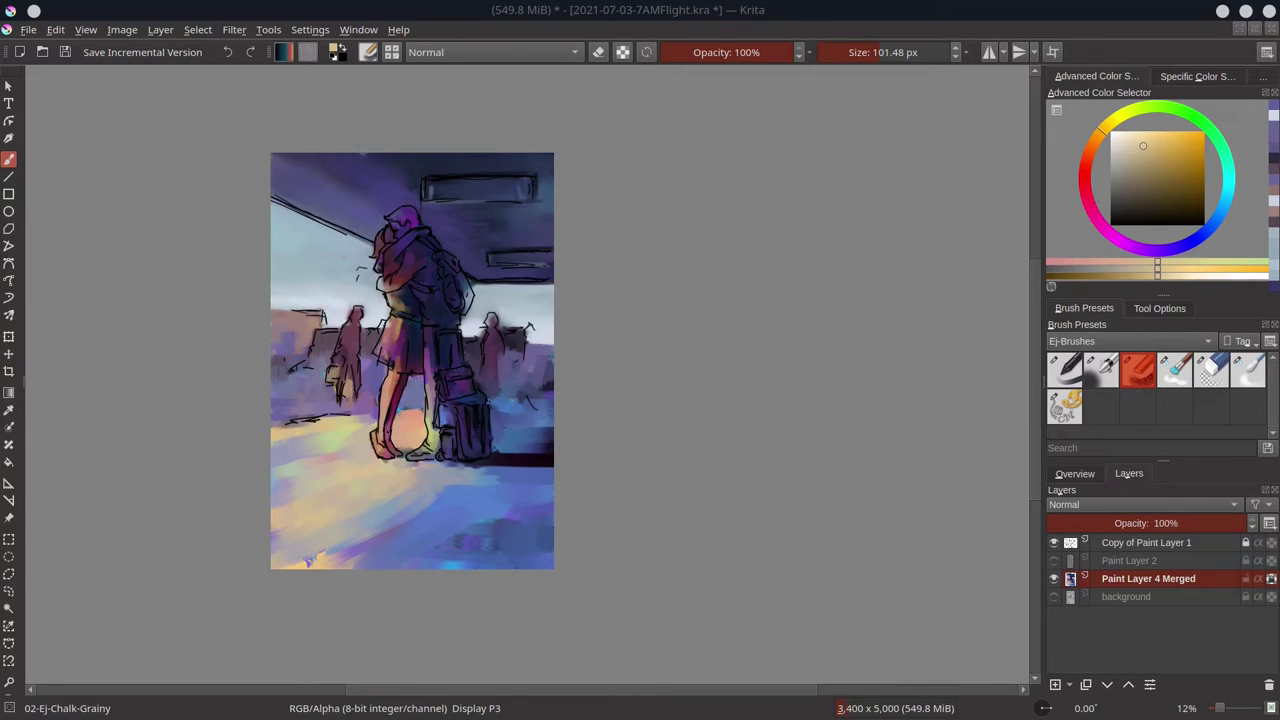
left_click(1054, 580)
left_click(1054, 543)
left_click(1055, 597)
left_click(1191, 595)
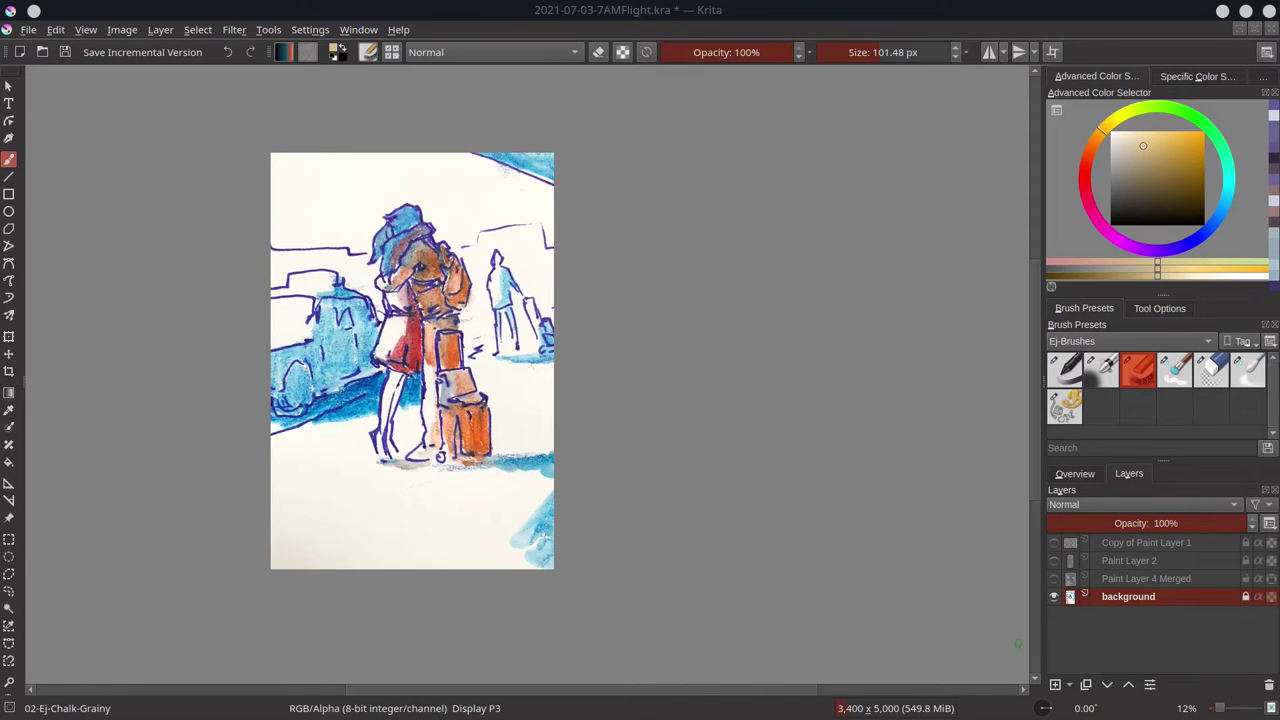
left_click(1054, 596)
left_click(1054, 578)
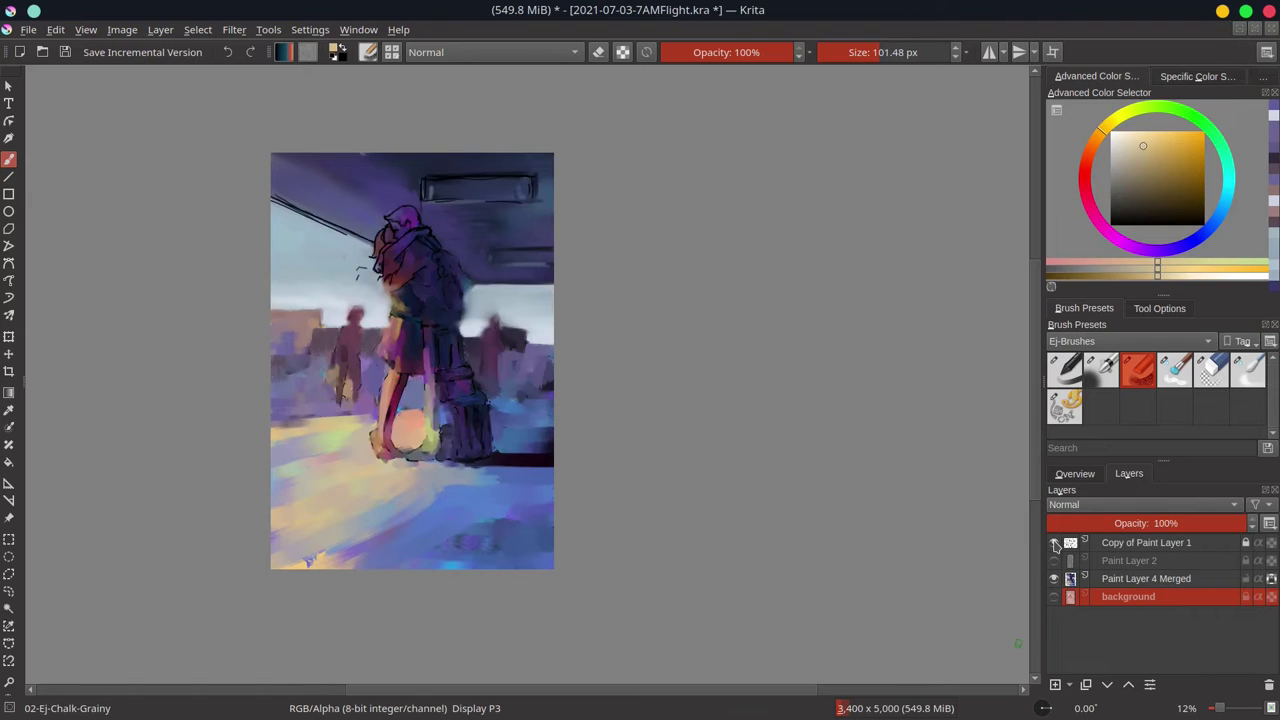
left_click(1054, 542)
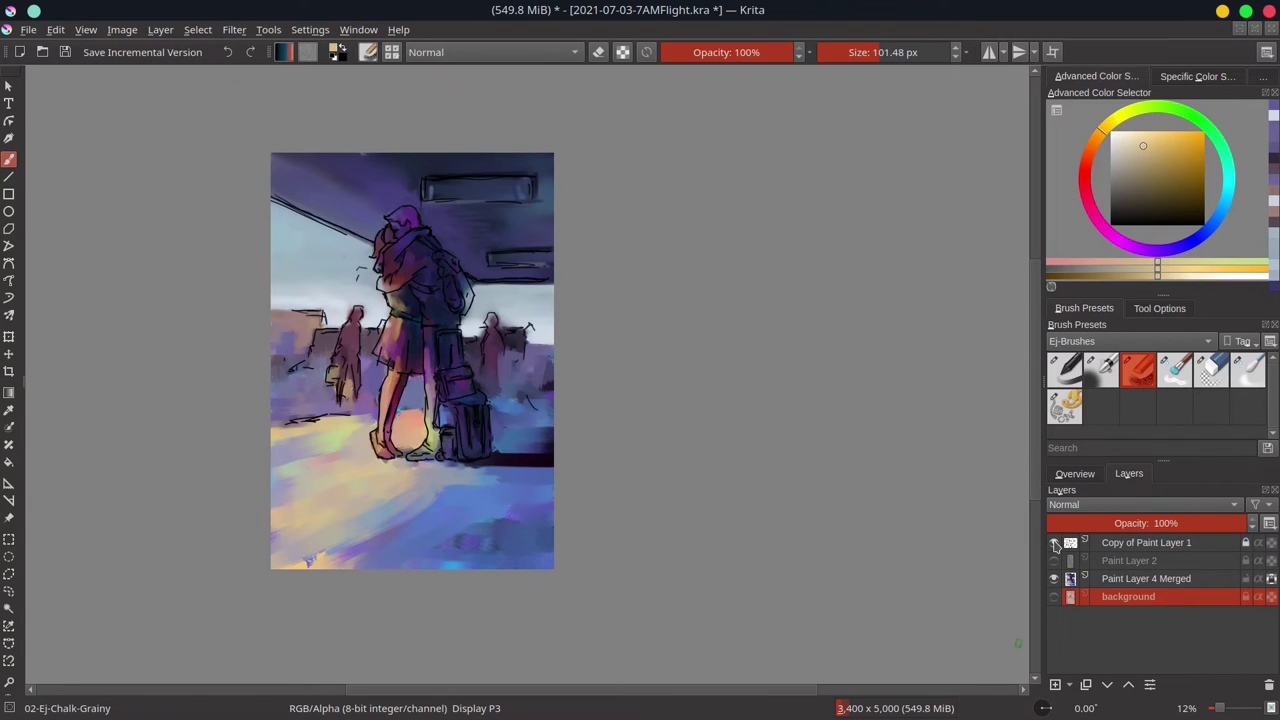
left_click(1140, 579)
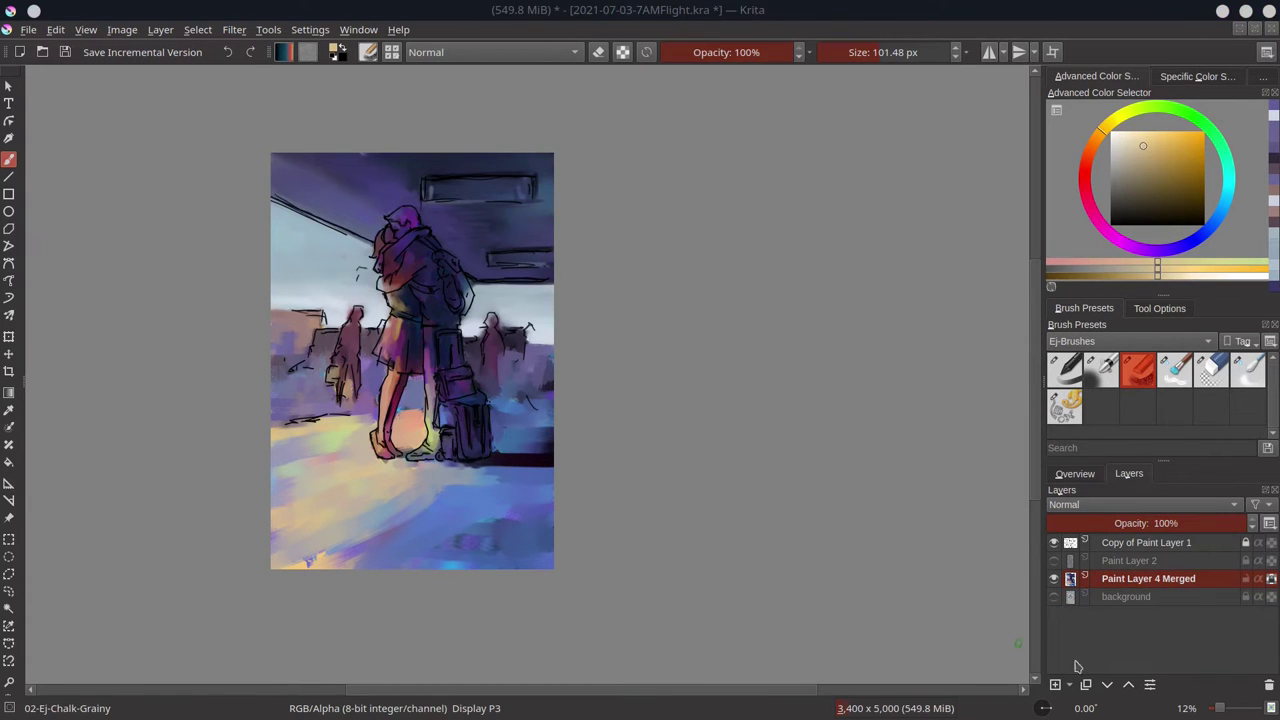
Paint sampled lavender and pale yellow along the far edge of the sunlit floor with the grainy chalk, and hide the linework copy.
left_click(297, 449, "ctrl")
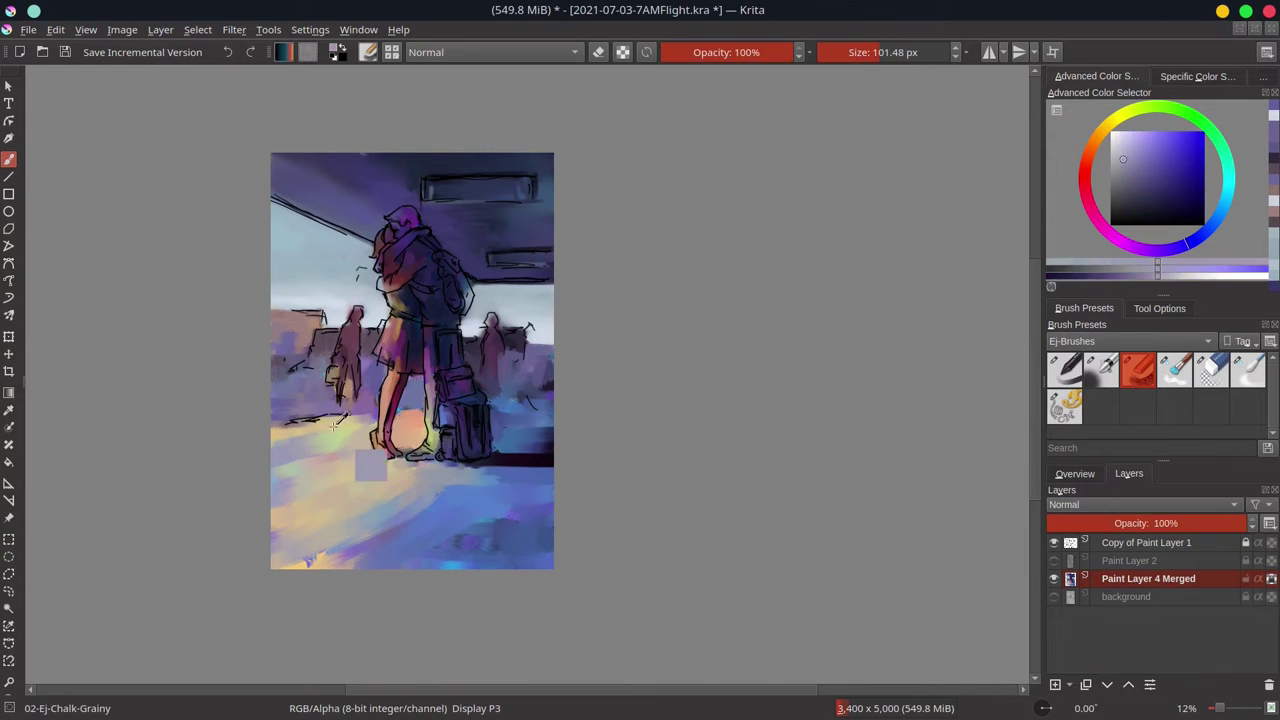
left_click(333, 428, "ctrl")
left_click_drag(275, 460, 317, 451)
left_click(337, 477, "ctrl")
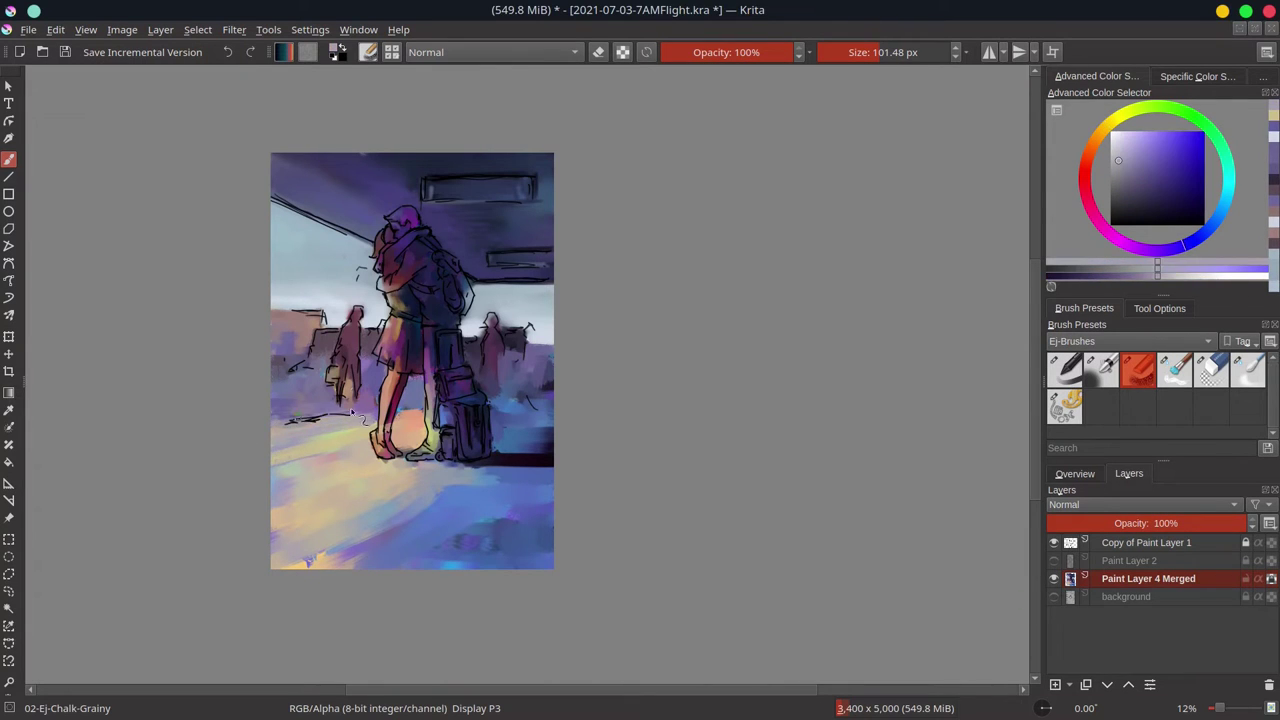
left_click(1054, 543)
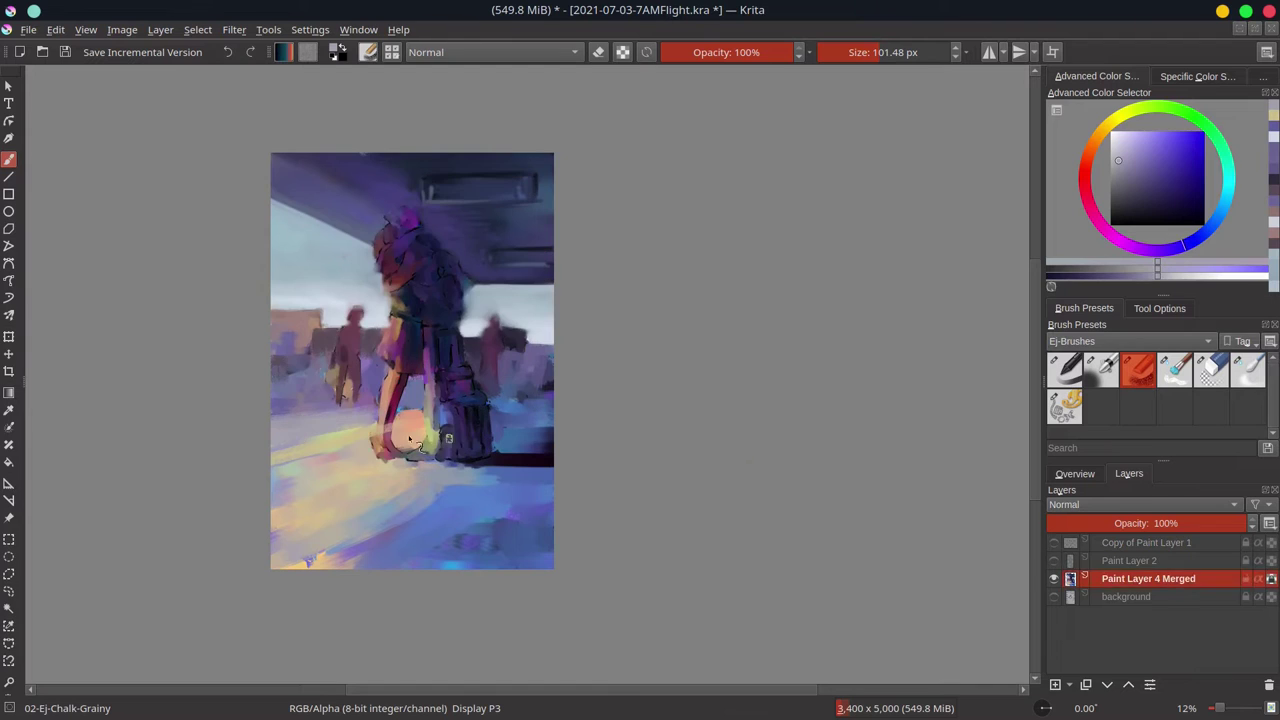
Paint sampled lavender, peach and pale yellow tones on the floor behind and between the legs with the grainy chalk at about 76 px.
left_click(316, 441, "ctrl")
left_click(412, 441, "ctrl")
left_click_drag(392, 422, 387, 436)
left_click(388, 430, "ctrl")
mouse_move(388, 428)
left_mouse_down()
mouse_move(290, 452)
mouse_move(360, 424)
mouse_move(347, 390)
left_mouse_up()
left_click(337, 437, "ctrl")
left_click(282, 446, "ctrl")
left_click(325, 426, "ctrl")
left_click(384, 426, "ctrl")
left_click(384, 428, "ctrl")
left_click(348, 397, "ctrl")
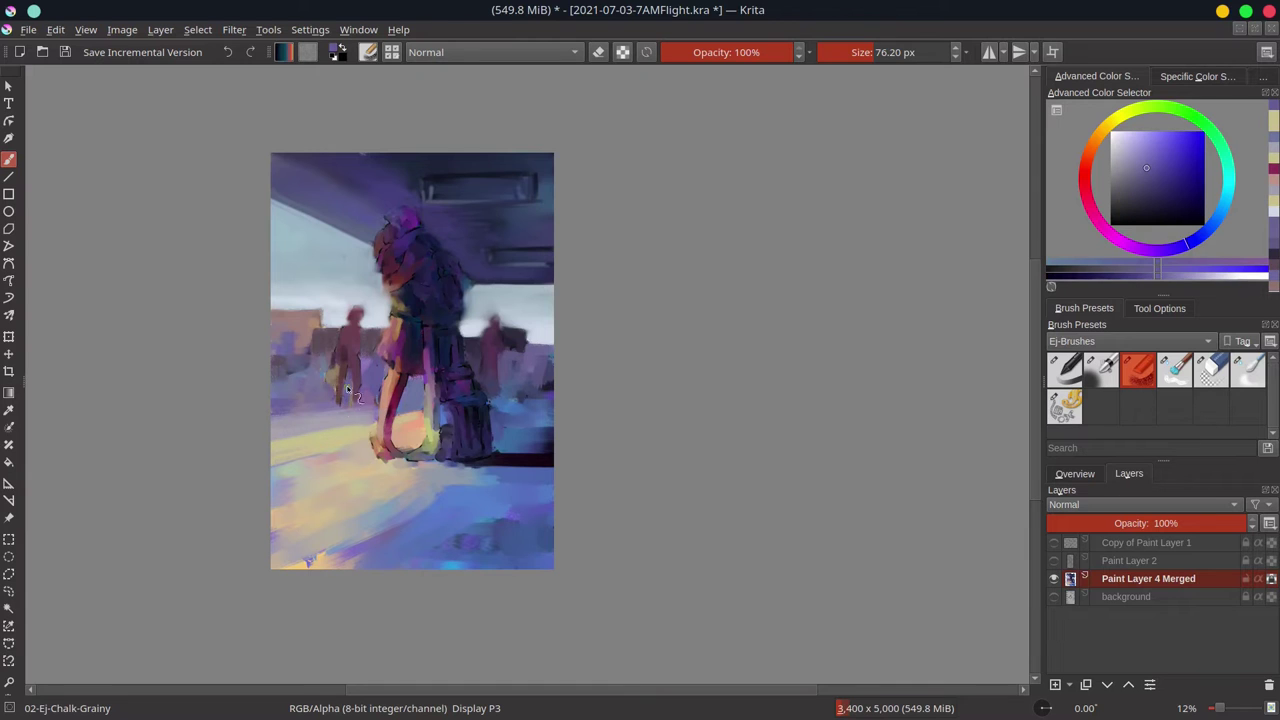
Reshape the head and body of the background figure beside the woman using sampled sky and mauve tones with the grainy chalk.
scroll(350, 365, "up", 3)
left_click(362, 268, "ctrl")
mouse_move(362, 252)
left_mouse_down()
mouse_move(368, 290)
mouse_move(333, 302)
left_mouse_up()
left_click(388, 267, "ctrl")
left_click(342, 292, "ctrl")
left_click(358, 310, "ctrl")
mouse_move(366, 306)
left_mouse_down()
mouse_move(359, 438)
mouse_move(348, 359)
mouse_move(350, 398)
left_mouse_up()
left_click(350, 385, "ctrl")
left_click(361, 378, "ctrl")
mouse_move(361, 382)
left_mouse_down()
mouse_move(361, 400)
mouse_move(306, 412)
mouse_move(347, 418)
mouse_move(356, 434)
mouse_move(366, 424)
left_mouse_up()
Refine that figure's legs, bag and surrounding ground with sampled purple tones, and switch to the textured soft blender at about 66 px.
left_click(314, 384, "ctrl")
left_click(318, 360, "ctrl")
left_click(337, 348, "ctrl")
left_click(343, 398, "ctrl")
left_click(350, 374, "ctrl")
left_click(349, 388, "ctrl")
left_click(362, 390, "ctrl")
left_click(377, 394, "ctrl")
left_click(338, 430, "ctrl")
key("slash")
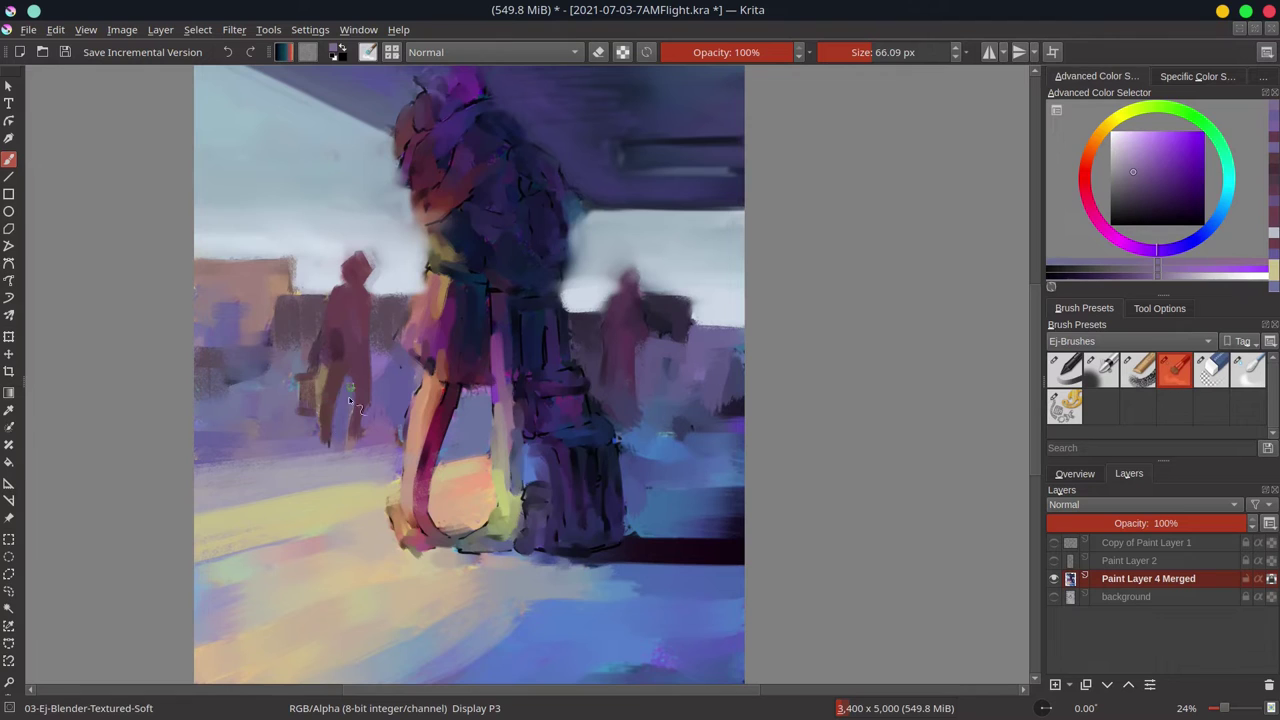
Paint sampled sky tones around the head and shoulders of the figure beside the woman with the grainy chalk at about 52 px.
left_click(1136, 374)
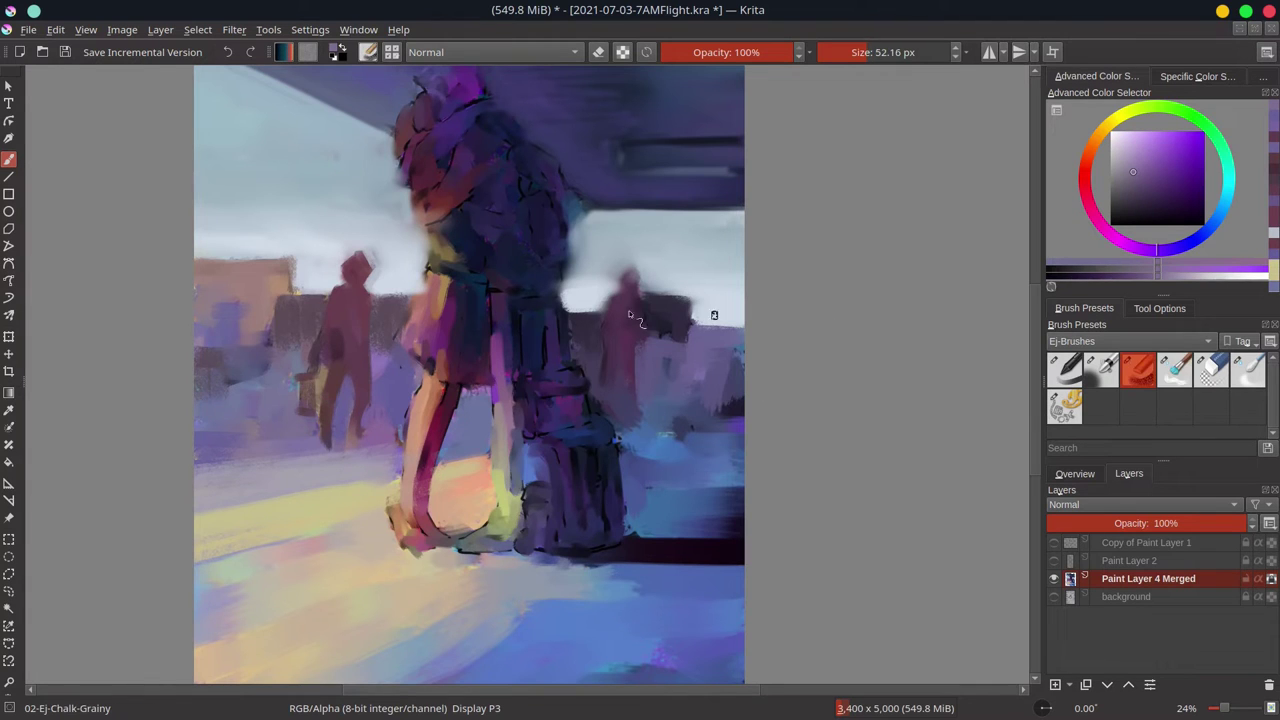
left_click(388, 270, "ctrl")
mouse_move(378, 284)
left_mouse_down()
mouse_move(372, 257)
mouse_move(298, 288)
left_mouse_up()
left_click(308, 268, "ctrl")
Repaint the background figure behind the luggage and the sky around it with sampled plum and pale sky tones at about 52 px.
left_click(616, 304, "ctrl")
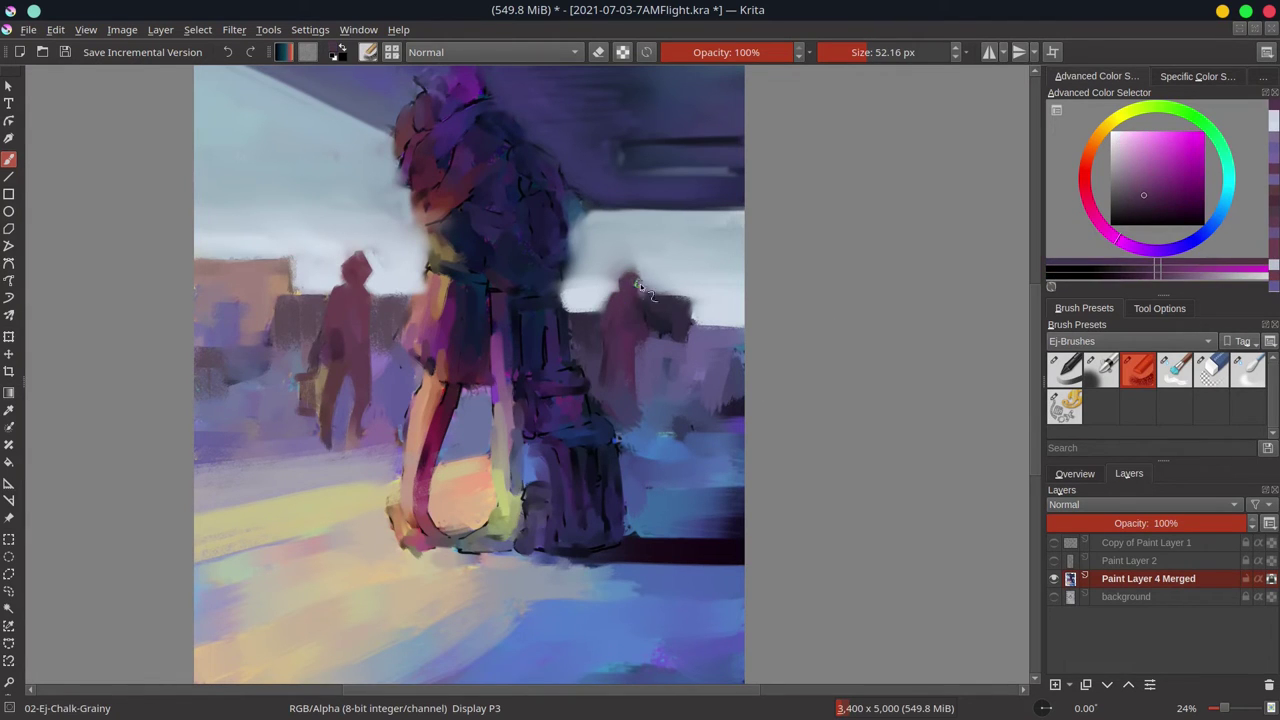
left_click(681, 301, "ctrl")
left_click(664, 280, "ctrl")
left_click(702, 300, "ctrl")
mouse_move(648, 286)
left_mouse_down()
mouse_move(703, 302)
mouse_move(685, 311)
mouse_move(650, 298)
left_mouse_up()
left_click(672, 304, "ctrl")
left_click(628, 300, "ctrl")
left_click(622, 256, "ctrl")
Undo the last stroke, trim the building edge beside the luggage-side figure with sampled sky tones at about 56 px, and save.
key("ctrl+z")
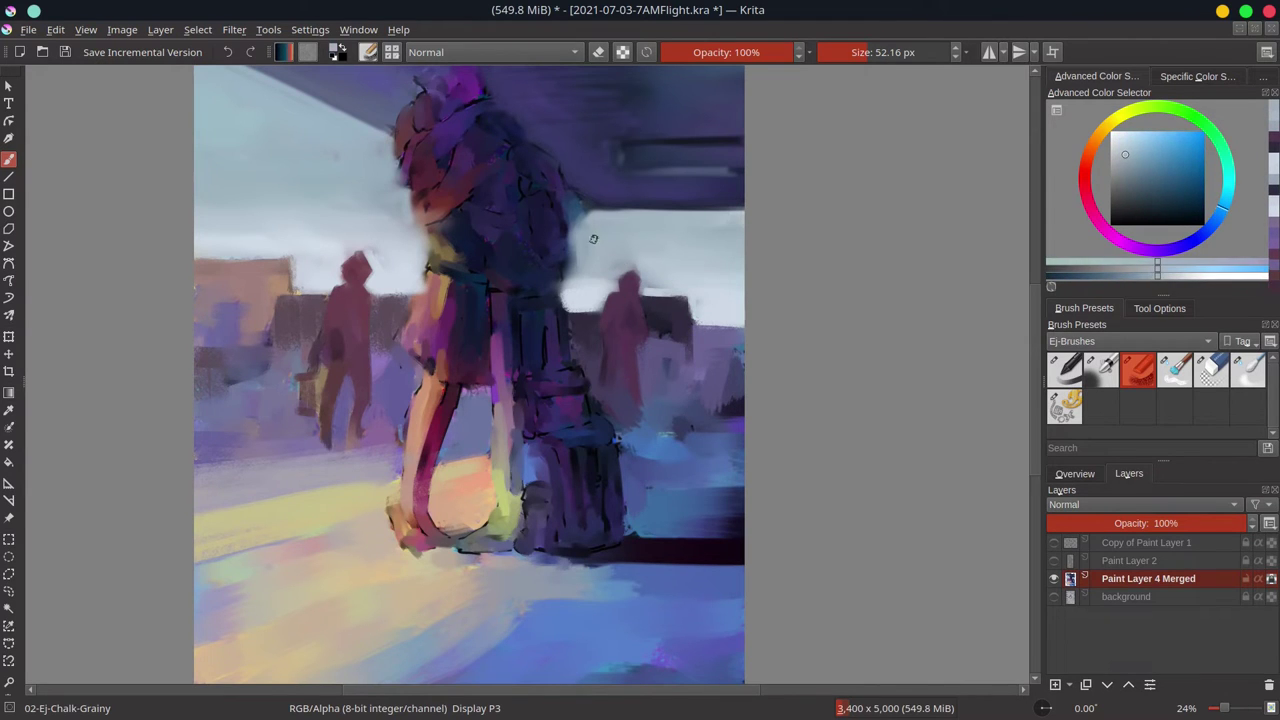
left_click(615, 282, "ctrl")
left_click(657, 300, "ctrl")
left_click(680, 279, "ctrl")
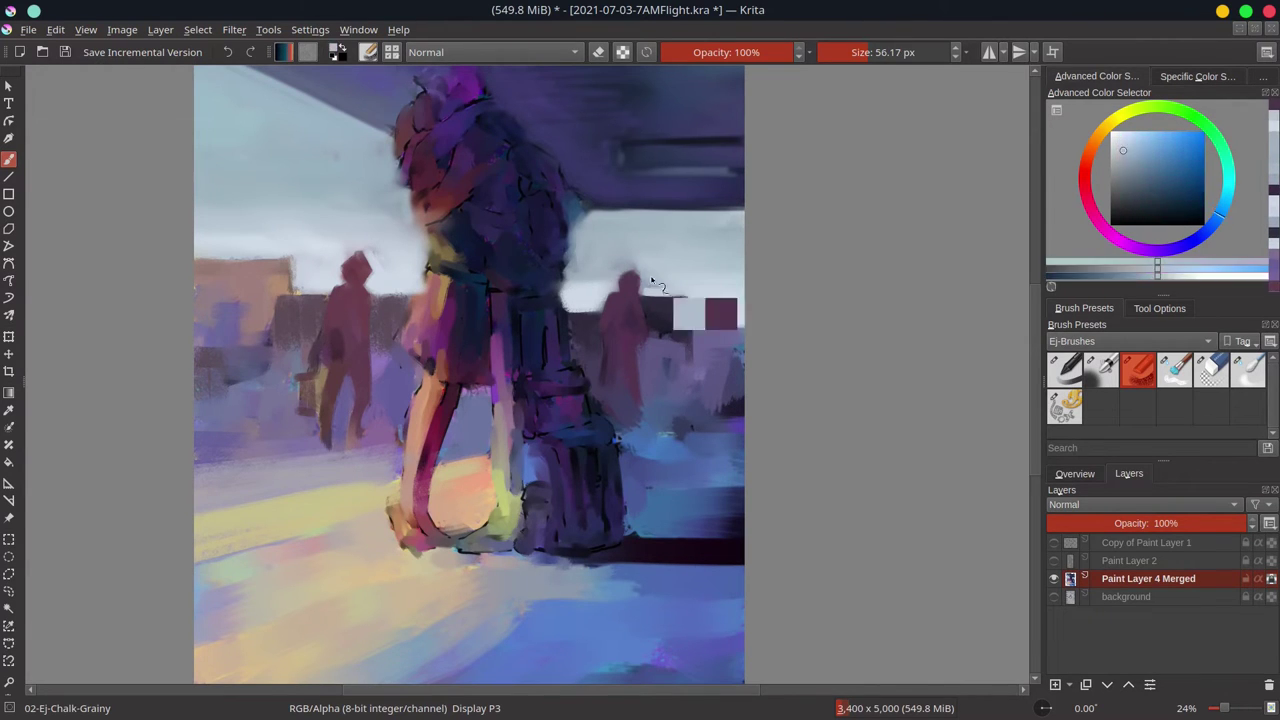
mouse_move(680, 286)
left_mouse_down()
mouse_move(648, 284)
mouse_move(694, 290)
left_mouse_up()
left_click(708, 303, "ctrl")
Paint sampled lavender, yellow and peach tones across the sunlit floor beside the woman's feet, enlarging the grainy chalk to about 112 px.
left_click(296, 480, "ctrl")
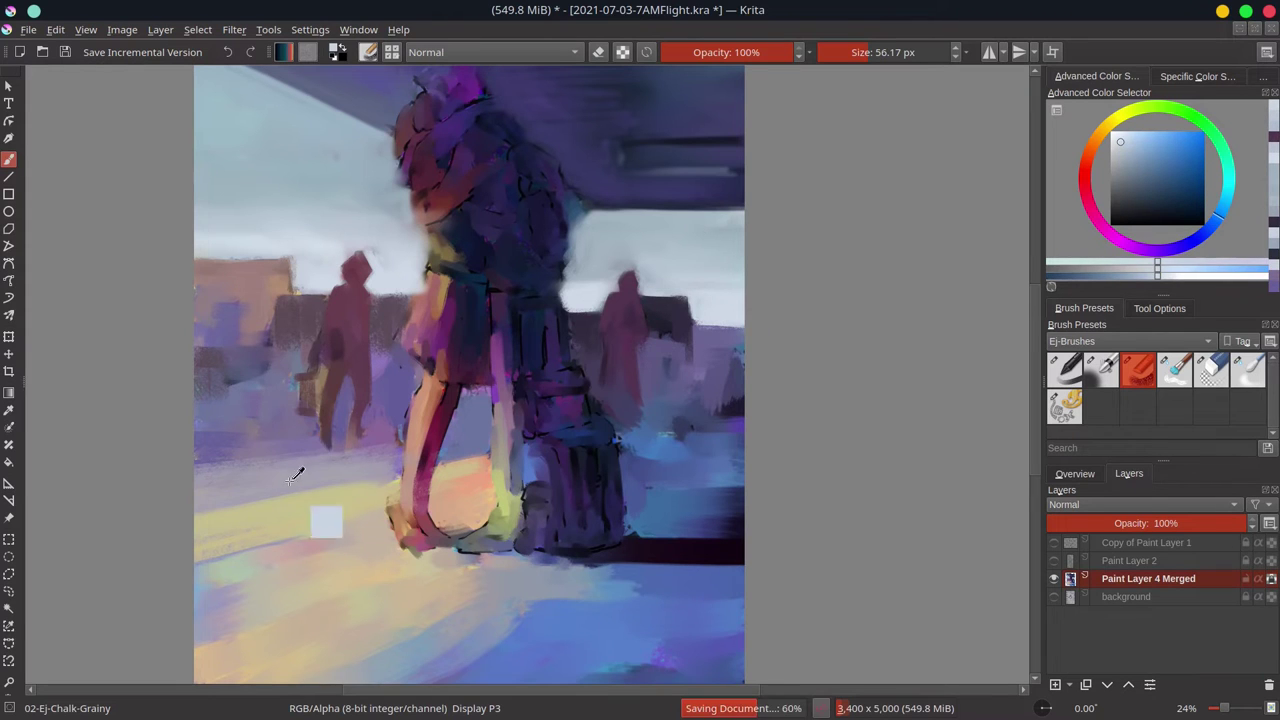
mouse_move(306, 498)
left_mouse_down()
mouse_move(218, 515)
mouse_move(427, 478)
mouse_move(378, 530)
mouse_move(398, 574)
mouse_move(388, 544)
left_mouse_up()
left_click(236, 522, "ctrl")
key("minus")
key("minus")
left_click(406, 499, "ctrl")
left_click(366, 528, "ctrl")
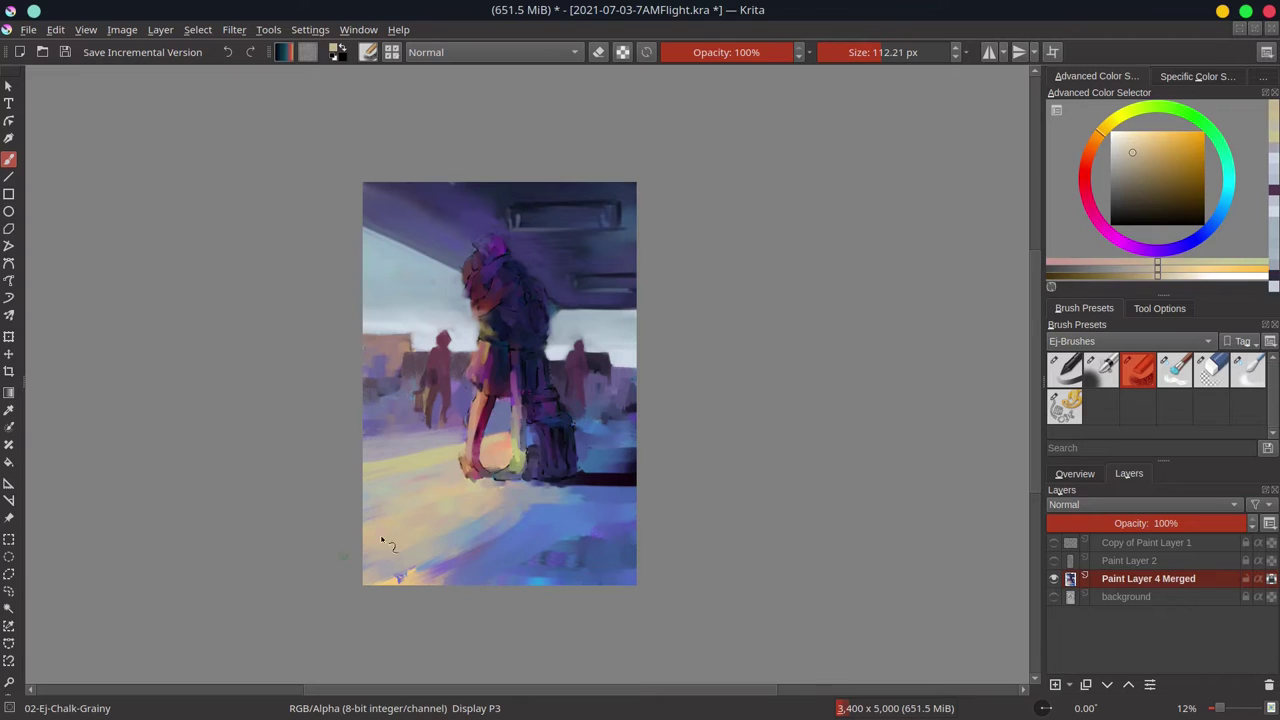
Paint sampled peach and blue tones on the floor between and below the couple's feet and beside the suitcase.
left_click(498, 455, "ctrl")
left_click(502, 466, "ctrl")
left_click_drag(501, 471, 518, 464)
left_click(589, 415, "ctrl")
left_click_drag(586, 428, 600, 427)
left_click(584, 430, "ctrl")
left_click(530, 494, "ctrl")
left_click(495, 495, "ctrl")
mouse_move(522, 492)
left_mouse_down()
mouse_move(588, 486)
mouse_move(482, 482)
mouse_move(520, 480)
left_mouse_up()
Paint sampled dark and blue tones over the shaded floor beside the suitcase with the grainy chalk at about 82 px.
left_click(588, 480, "ctrl")
mouse_move(558, 481)
left_mouse_down()
mouse_move(536, 481)
mouse_move(632, 490)
mouse_move(638, 442)
mouse_move(593, 414)
left_mouse_up()
left_click(612, 504, "ctrl")
left_click(612, 446, "ctrl")
left_click(610, 440, "ctrl")
left_click(620, 436, "ctrl")
left_click(626, 412, "ctrl")
left_click_drag(748, 424, 752, 424)
left_click(614, 431, "ctrl")
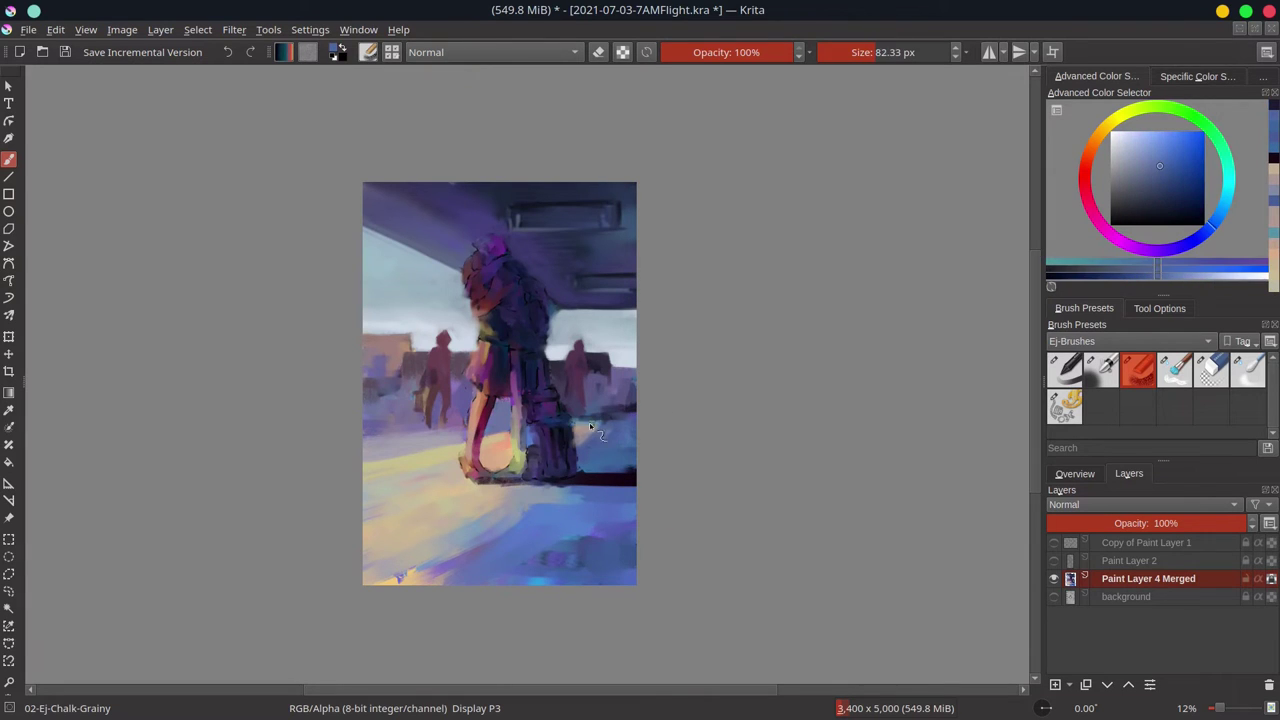
left_click_drag(608, 424, 632, 424)
Sweep sampled peach and lavender-blue diagonal strokes over the sunlit foreground floor with the grainy chalk at about 153 px.
left_click(429, 548, "ctrl")
left_click_drag(434, 557, 394, 580)
left_click(470, 512, "ctrl")
mouse_move(454, 484)
left_mouse_down()
mouse_move(440, 502)
mouse_move(484, 530)
mouse_move(412, 580)
left_mouse_up()
left_click(517, 514, "ctrl")
left_click(548, 500, "ctrl")
left_click(519, 501, "ctrl")
left_click_drag(548, 502, 450, 578)
left_click(466, 516, "ctrl")
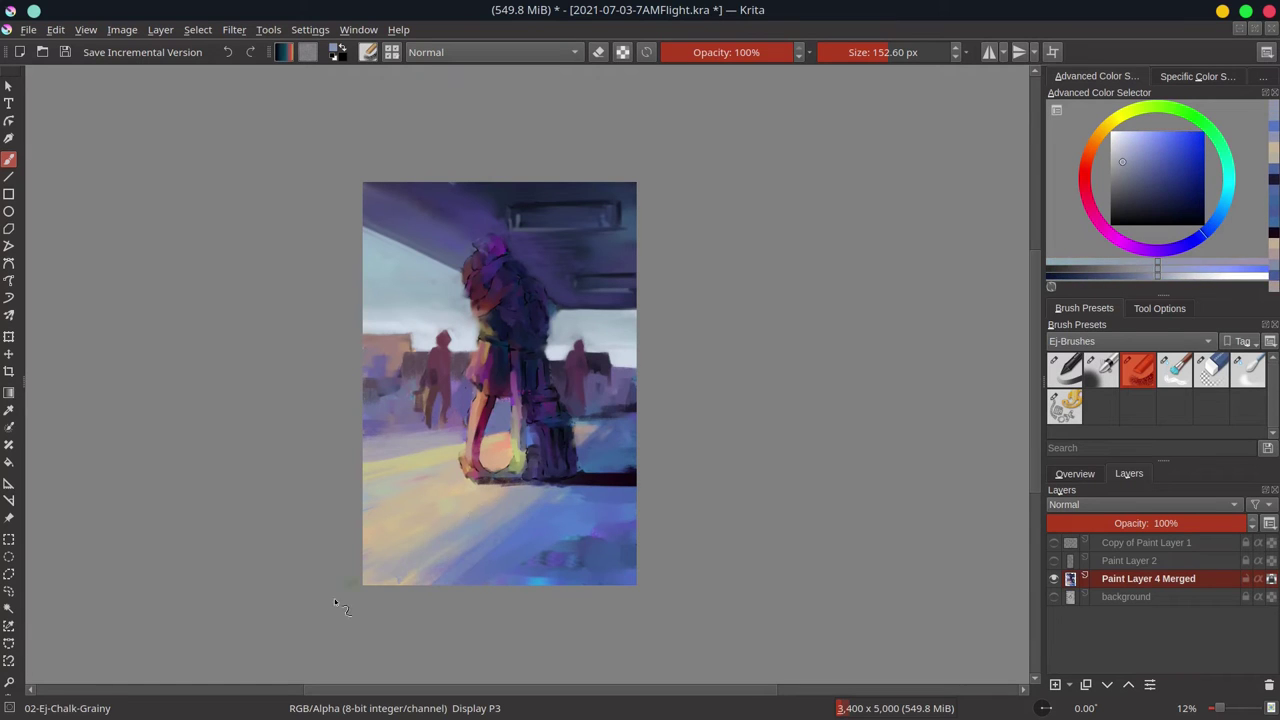
left_click_drag(468, 508, 386, 558)
Sweep sampled blue diagonal strokes over the shaded foreground floor with the grainy chalk at about 171 px.
left_click(537, 534, "ctrl")
left_click_drag(540, 536, 508, 586)
left_click(574, 535, "ctrl")
left_click_drag(582, 546, 536, 583)
left_click(628, 544, "ctrl")
left_click_drag(628, 550, 588, 586)
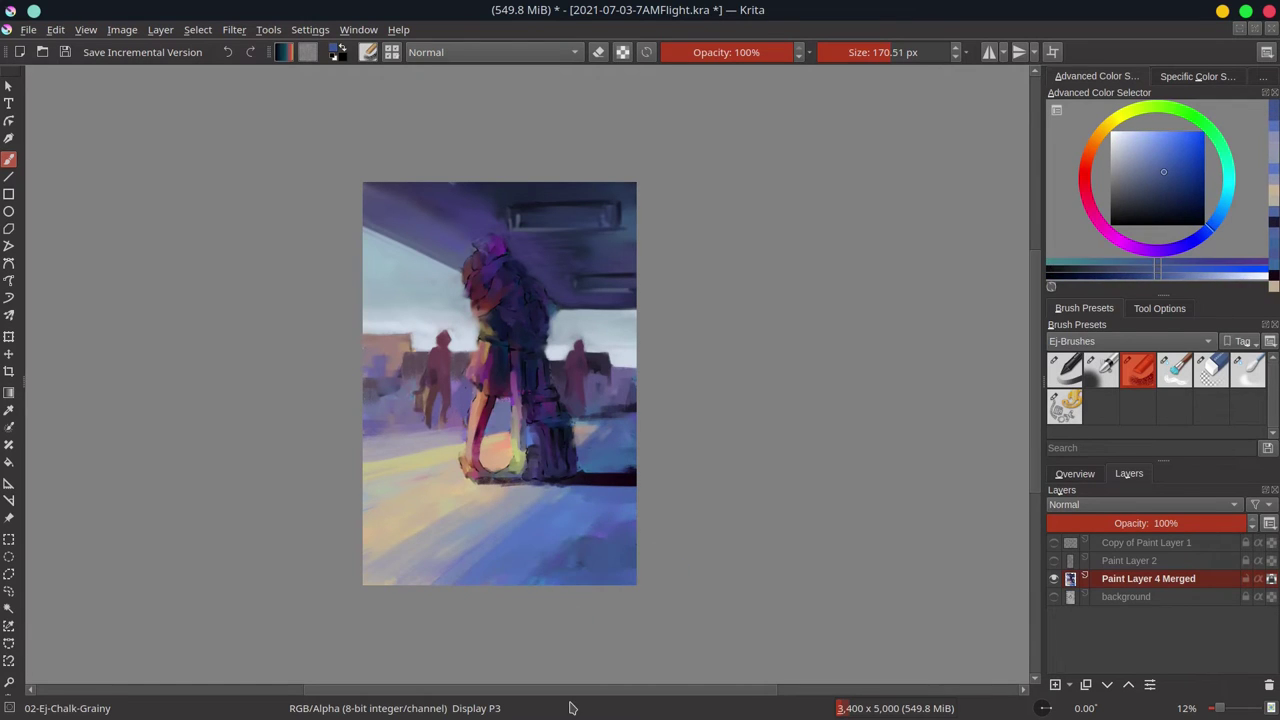
Paint a sampled pale yellow line along the far edge of the sunlit floor, reducing the grainy chalk to about 44 px.
left_click(414, 497, "ctrl")
key("bracketleft")
key("bracketleft")
key("bracketleft")
key("bracketleft")
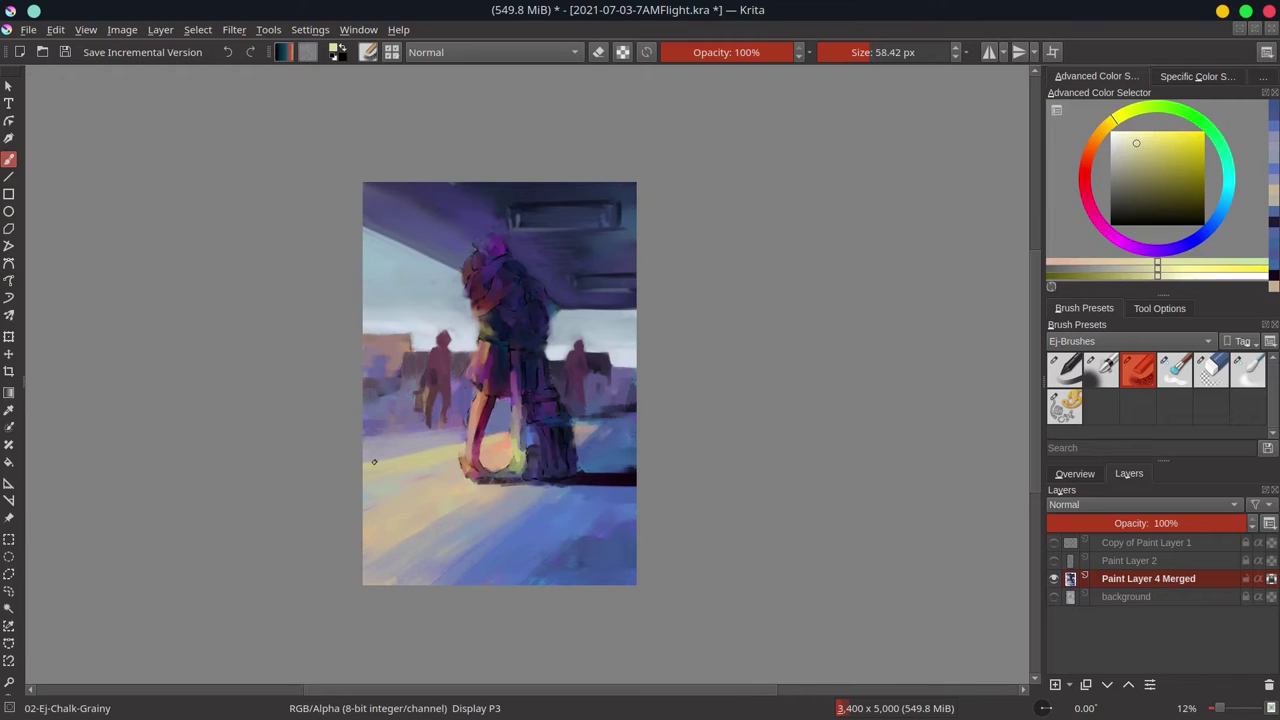
key("bracketleft")
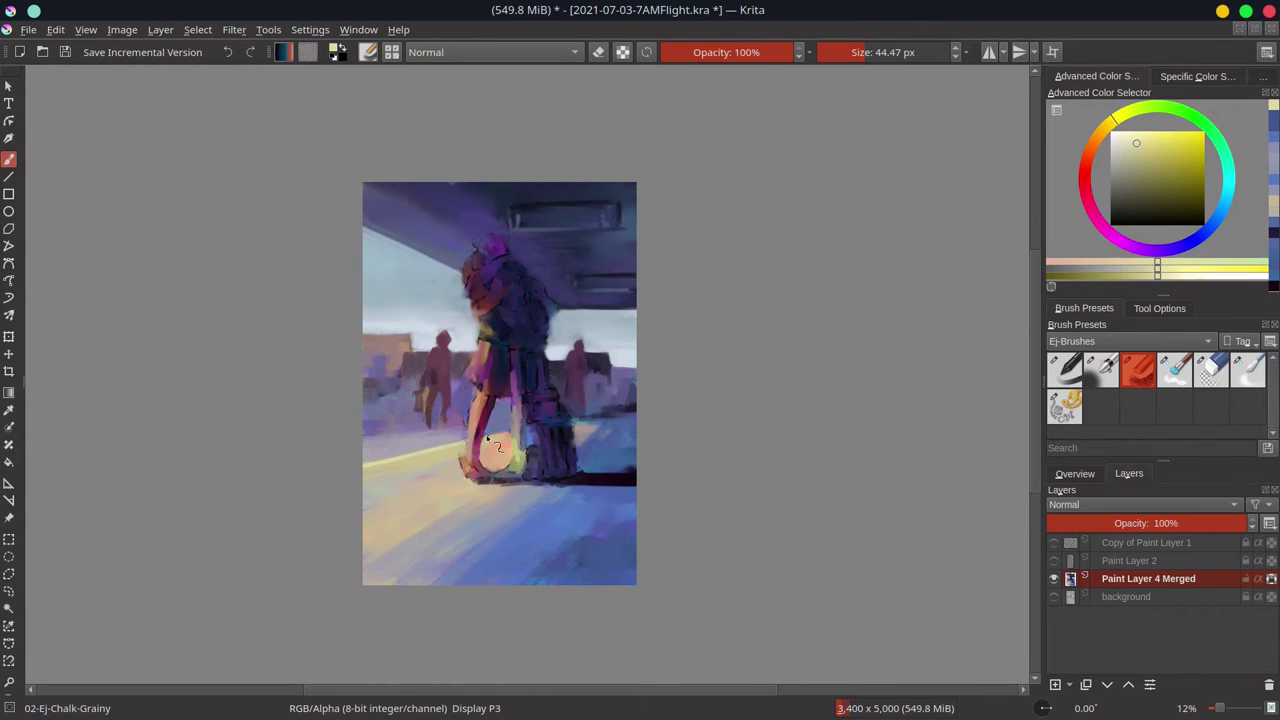
Show the image overview, mirror the canvas view, and save the painting.
left_click(1075, 473)
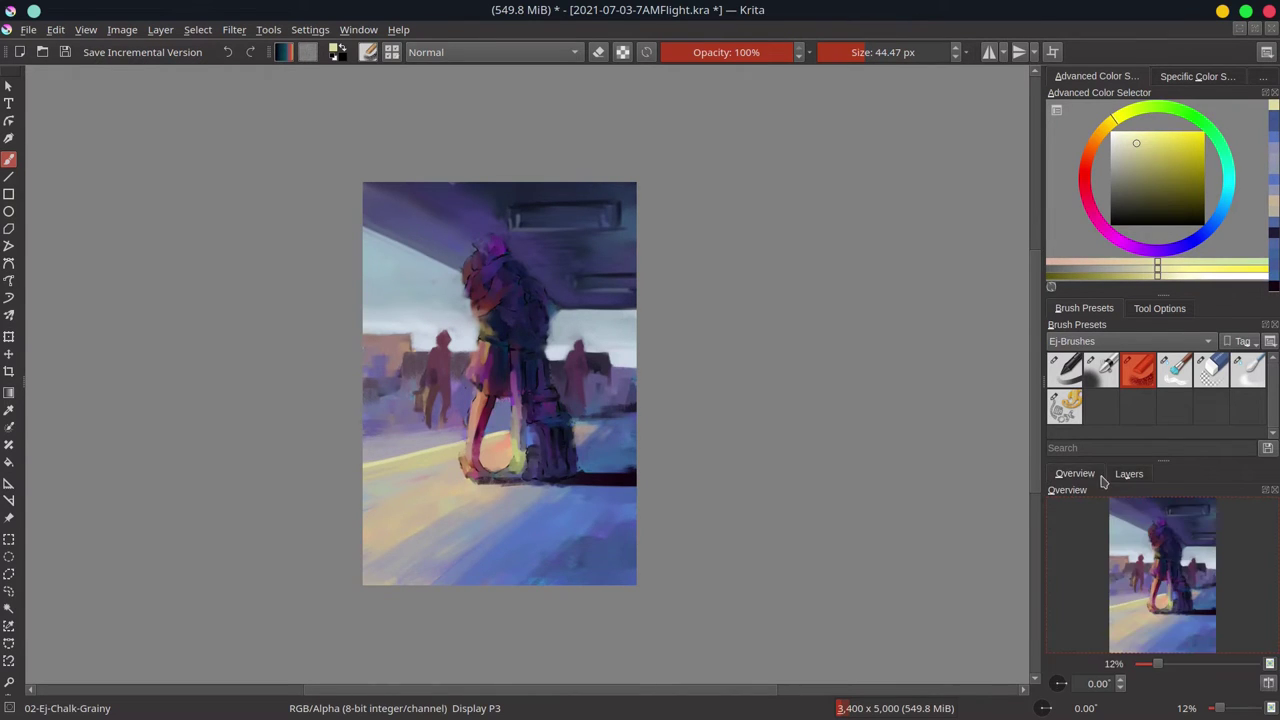
key("m")
key("ctrl+s")
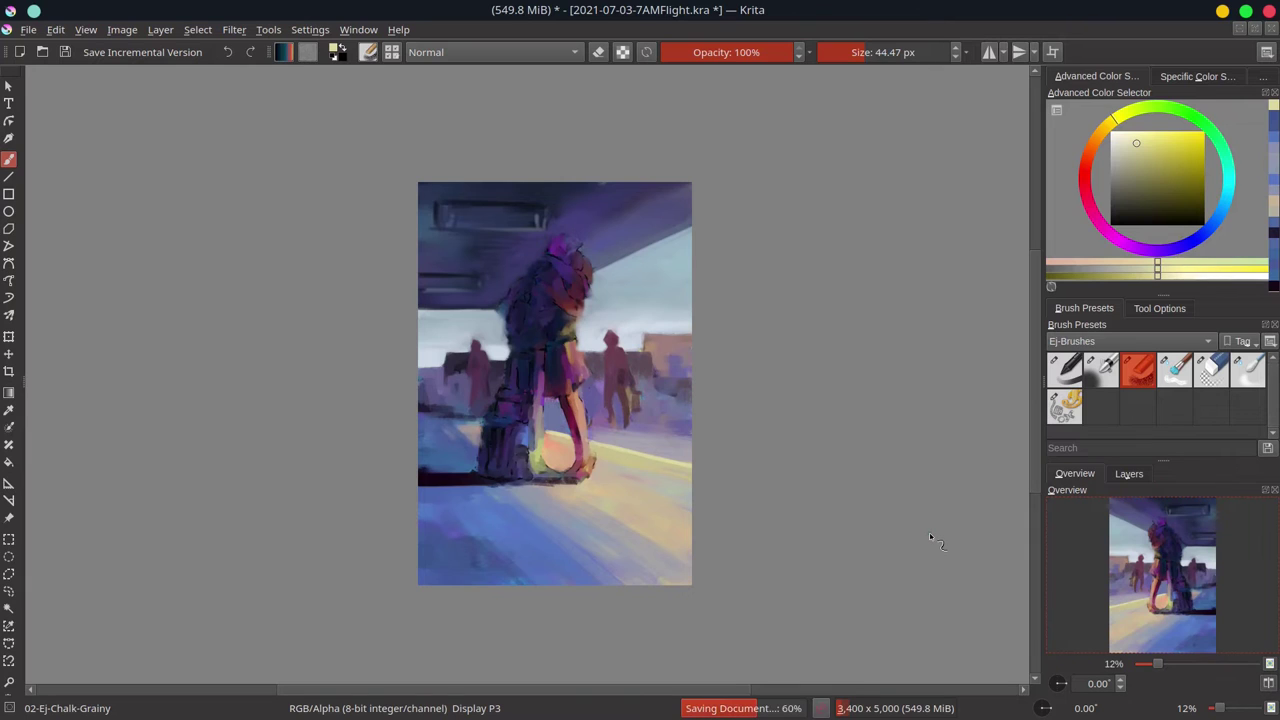
Trim the head and shoulders of the figure beside the woman with sampled sky and mauve tones in grainy chalk, and save.
left_click(622, 334, "ctrl")
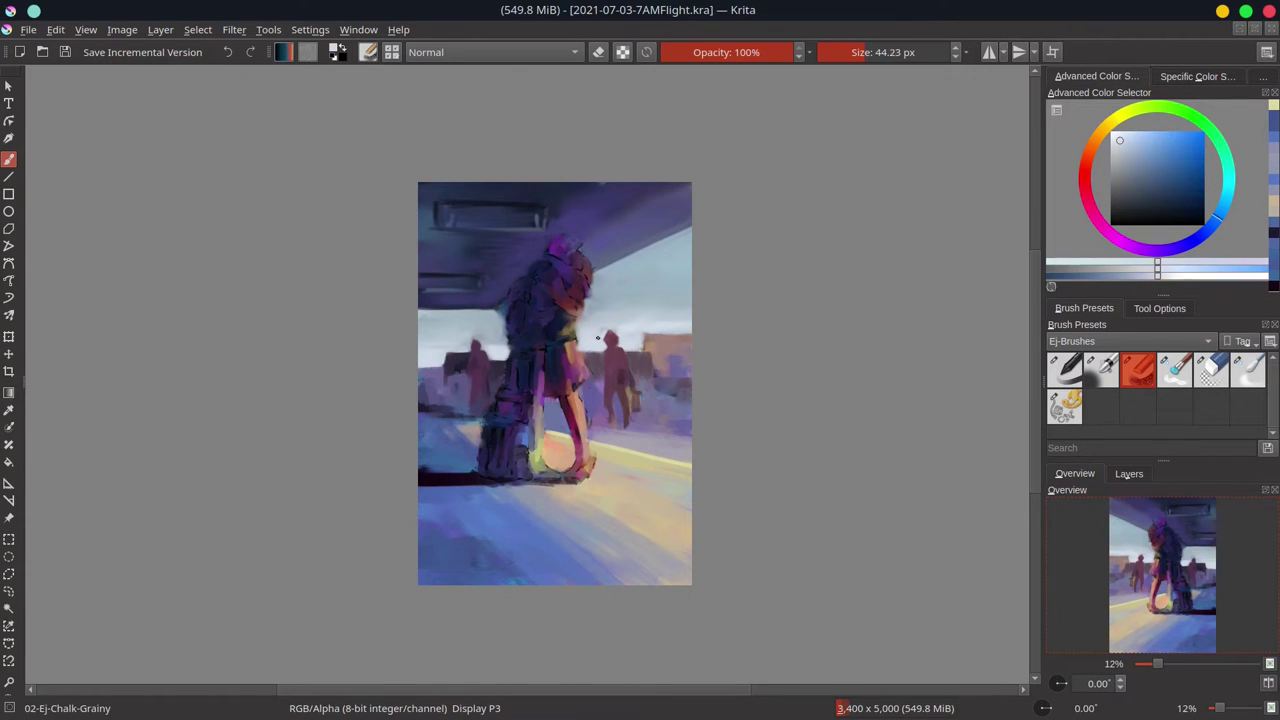
left_click_drag(616, 334, 622, 344)
left_click(624, 340, "ctrl")
left_click(588, 281, "ctrl")
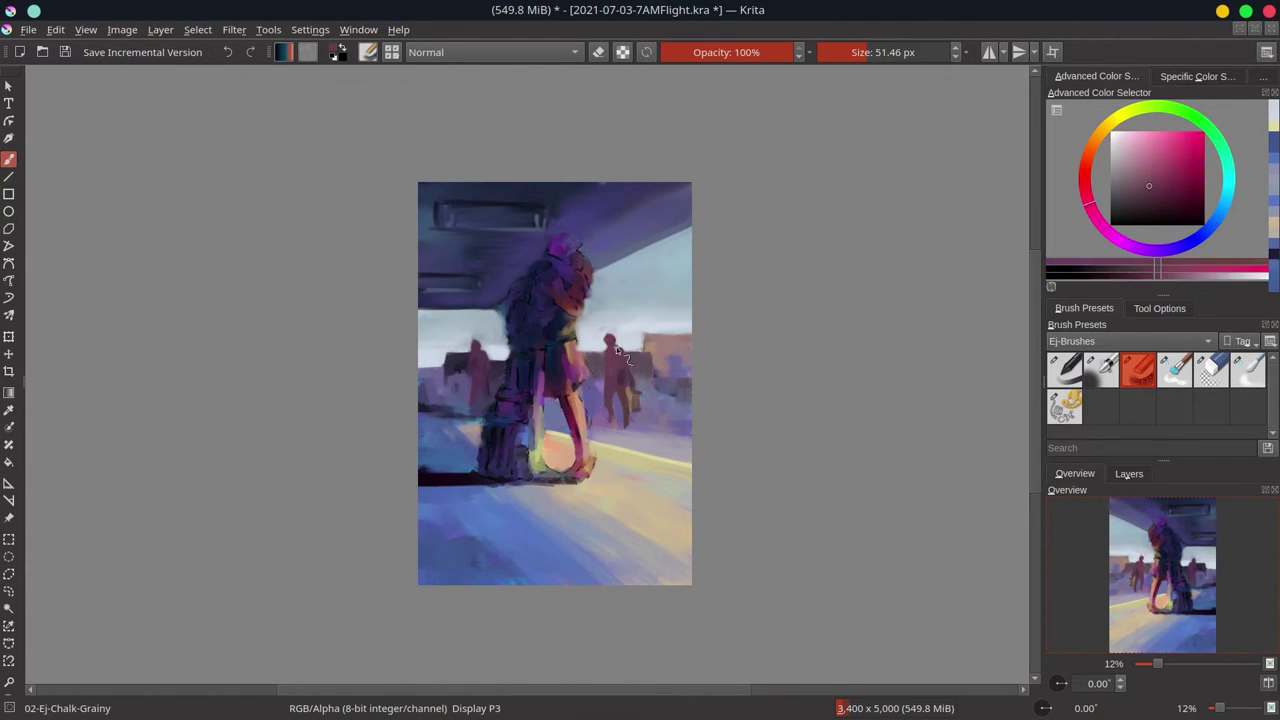
key("ctrl+s")
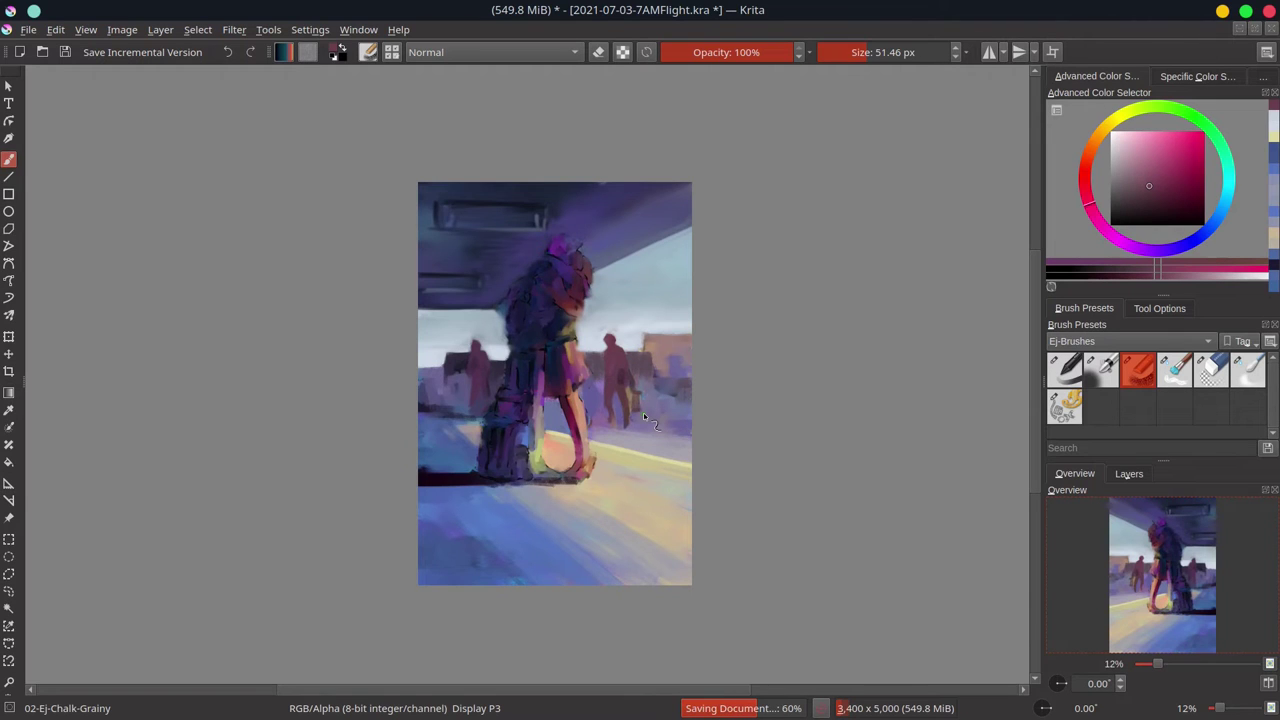
Tint the upper sky with a more saturated blue using the soft airbrush at about 177 px.
left_click(665, 298, "ctrl")
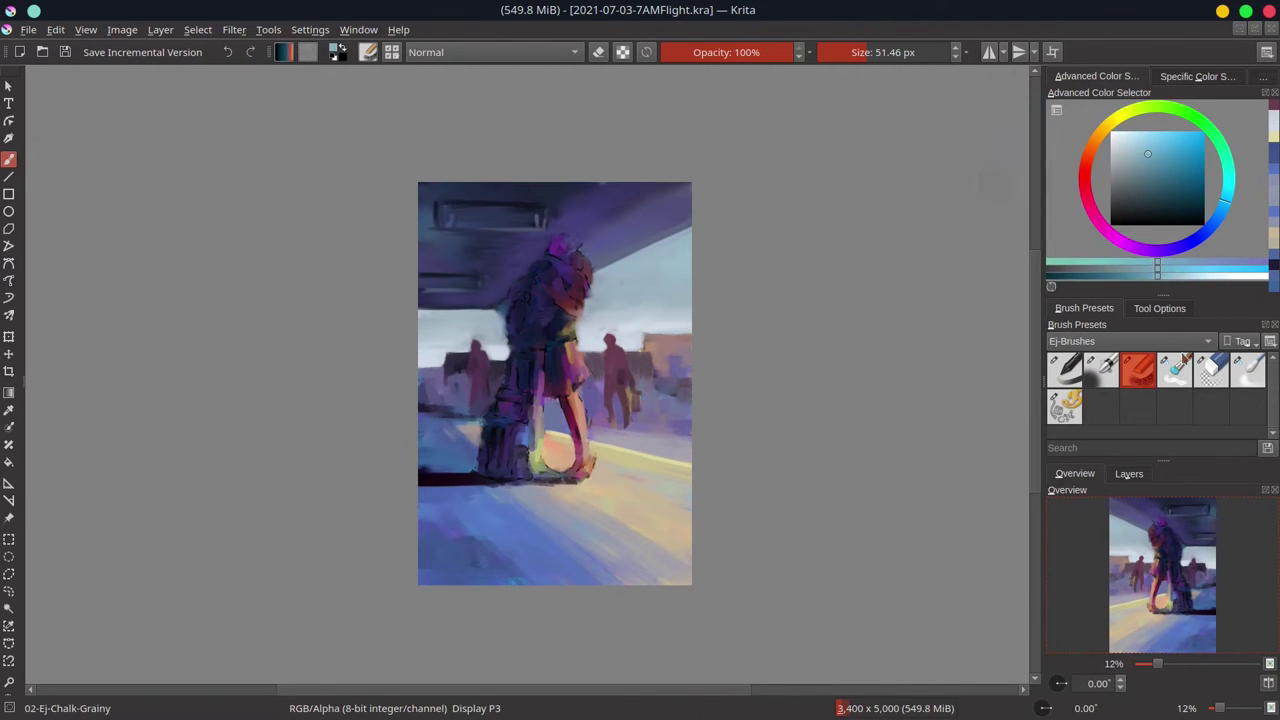
key("slash")
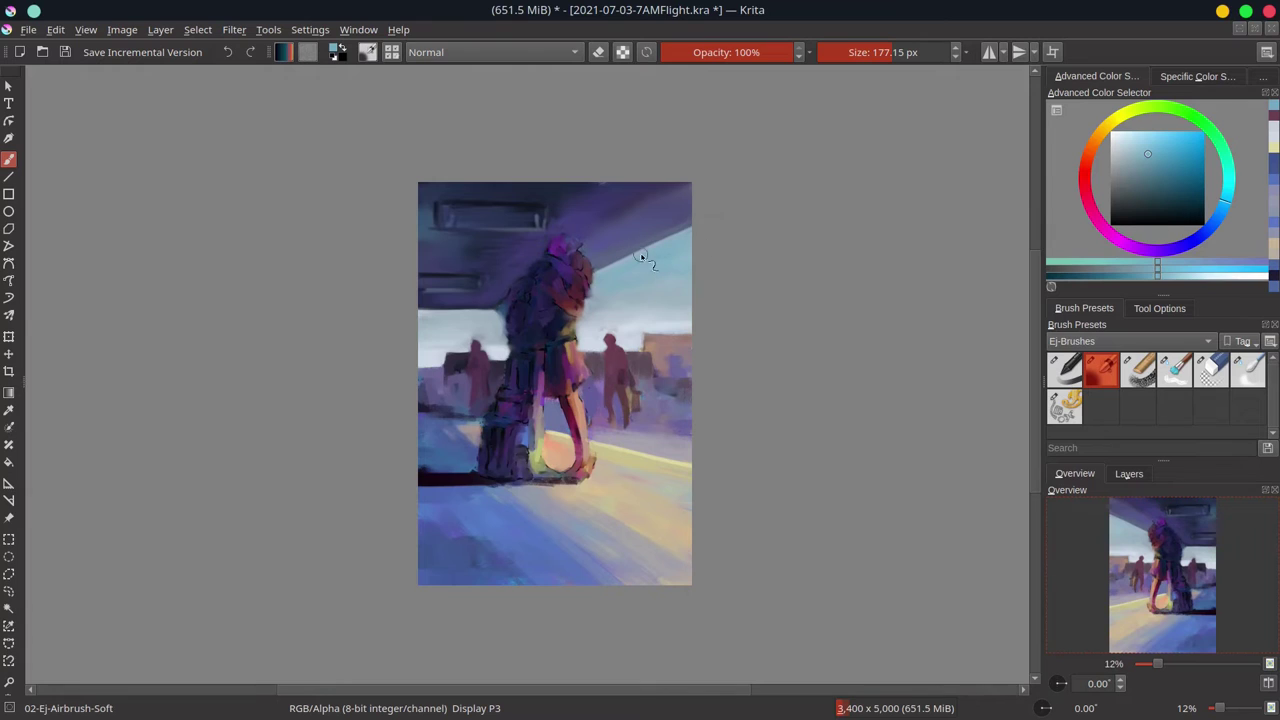
left_click(659, 285, "ctrl")
mouse_move(641, 256)
left_mouse_down()
mouse_move(598, 272)
mouse_move(630, 263)
left_mouse_up()
left_click(643, 298, "ctrl")
Soften the sky around both background figures with sampled tones, touch up the figure beside the woman with grainy chalk, and save.
mouse_move(440, 324)
left_mouse_down()
mouse_move(488, 338)
mouse_move(460, 337)
left_mouse_up()
left_click(490, 312, "ctrl")
left_click(478, 341, "ctrl")
left_click(443, 339, "ctrl")
mouse_move(620, 325)
left_mouse_down()
mouse_move(603, 334)
mouse_move(625, 332)
mouse_move(612, 346)
left_mouse_up()
key("slash")
left_click(609, 343, "ctrl")
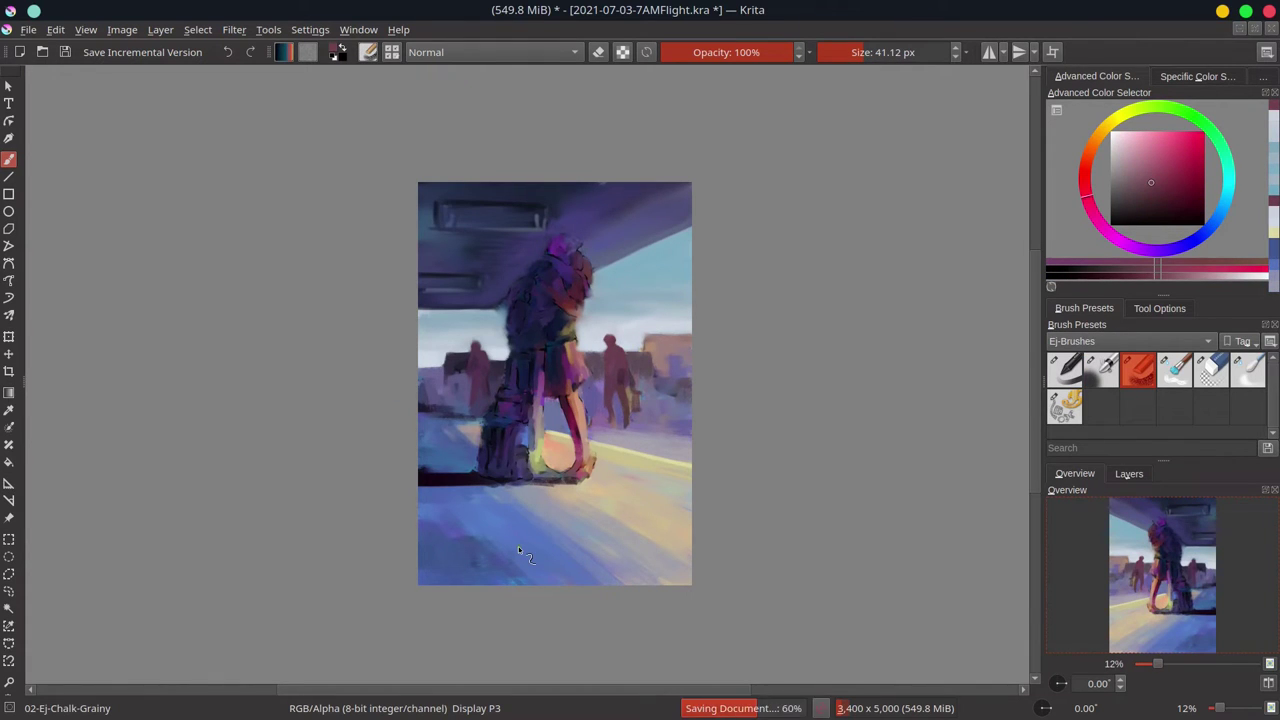
Airbrush sampled pale yellow light along the woman's sunlit leg with the soft airbrush, and reduce the brush size.
key("slash")
left_click(600, 480, "ctrl")
left_click_drag(575, 430, 577, 398)
mouse_move(577, 398)
left_mouse_down()
mouse_move(578, 350)
mouse_move(586, 432)
left_mouse_up()
key("bracketleft")
key("bracketleft")
key("bracketleft")
key("bracketleft")
key("bracketleft")
key("bracketleft")
key("bracketleft")
key("bracketleft")
key("bracketleft")
key("bracketleft")
key("bracketleft")
key("bracketleft")
key("bracketleft")
key("bracketleft")
key("bracketleft")
key("bracketleft")
key("bracketleft")
key("bracketleft")
Show the linework copy to guide pale yellow rim light on the skirt and leg at about 42 px, and hide it again.
left_click(1129, 474)
left_click(1054, 543)
key("bracketleft")
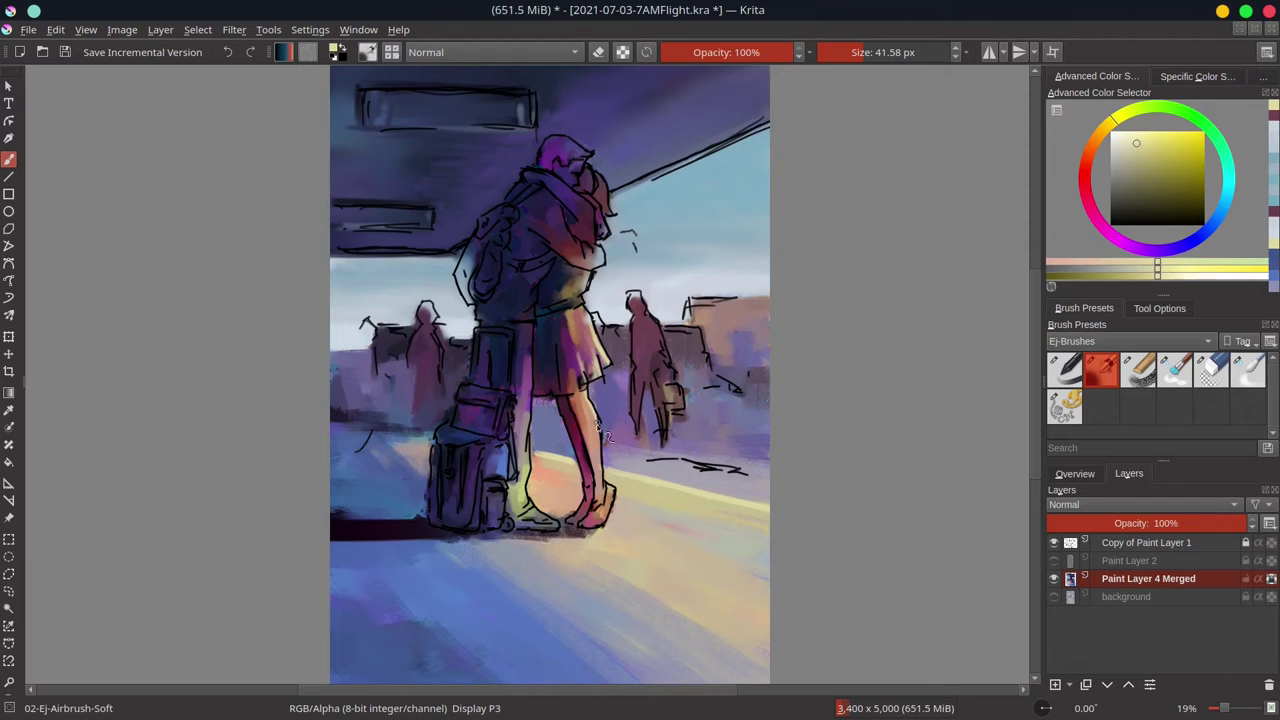
left_click(1053, 542)
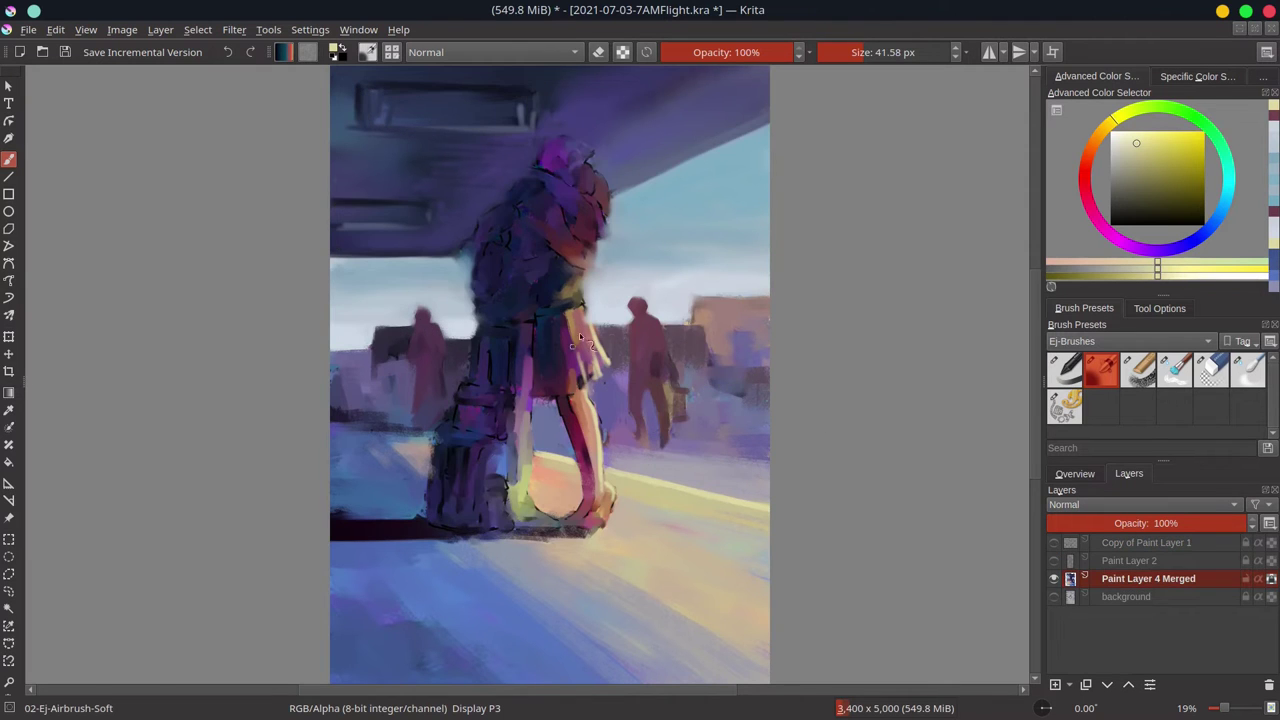
Shade the woman's legs with sampled orange and violet tones, and extend the pale yellow rim light to the heel with the airbrush.
key("plus")
left_click(617, 455, "ctrl")
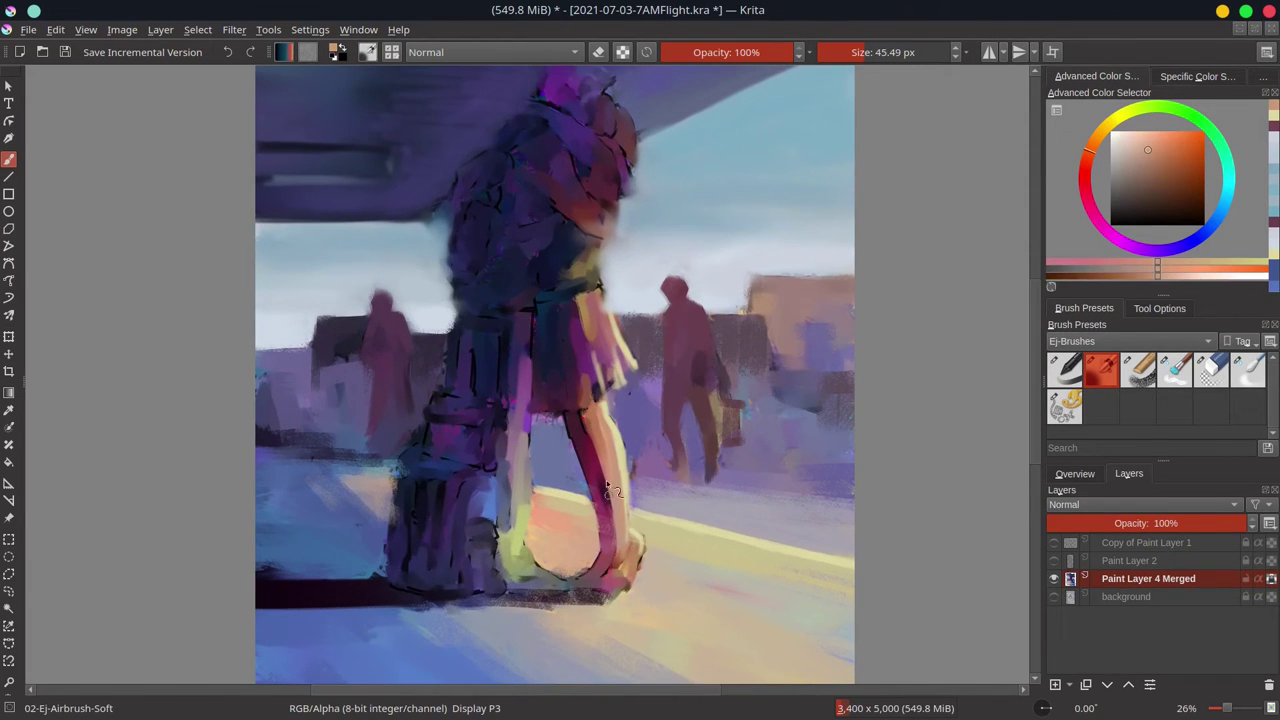
left_click(586, 418, "ctrl")
left_click_drag(608, 470, 616, 508)
left_click(612, 400, "ctrl")
left_click(619, 428, "ctrl")
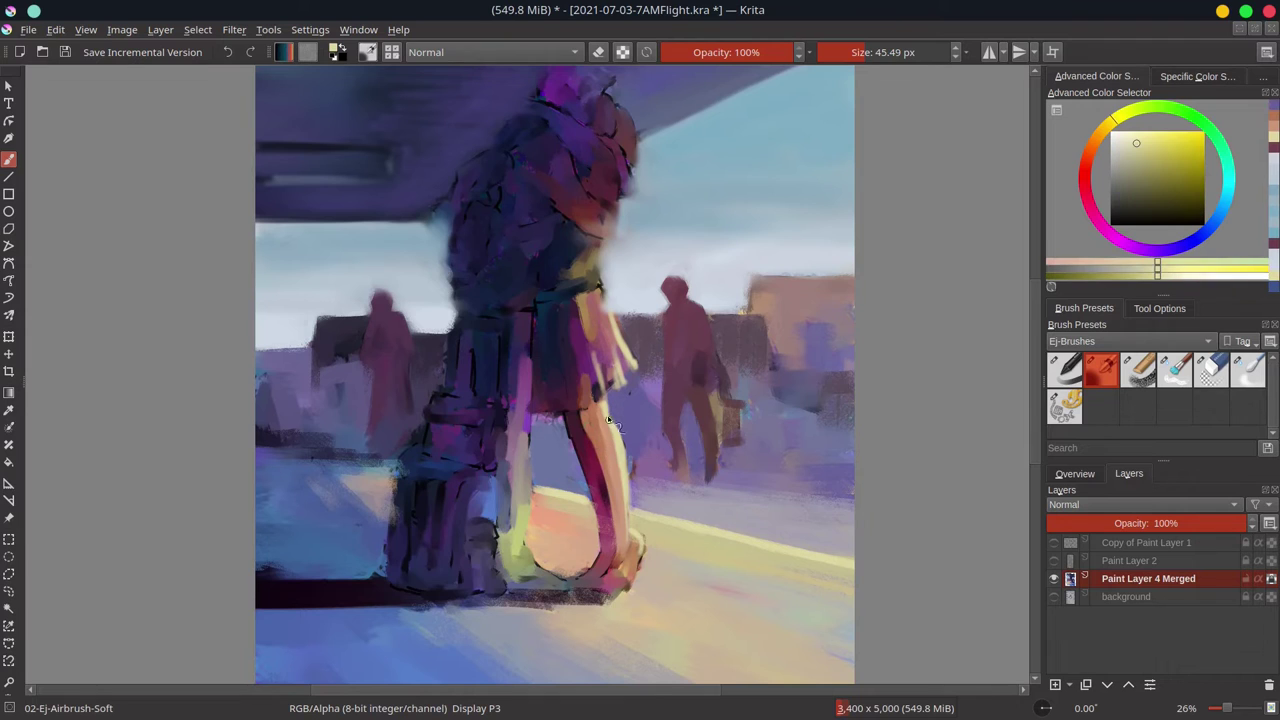
left_click_drag(622, 438, 627, 538)
left_click(632, 557, "ctrl")
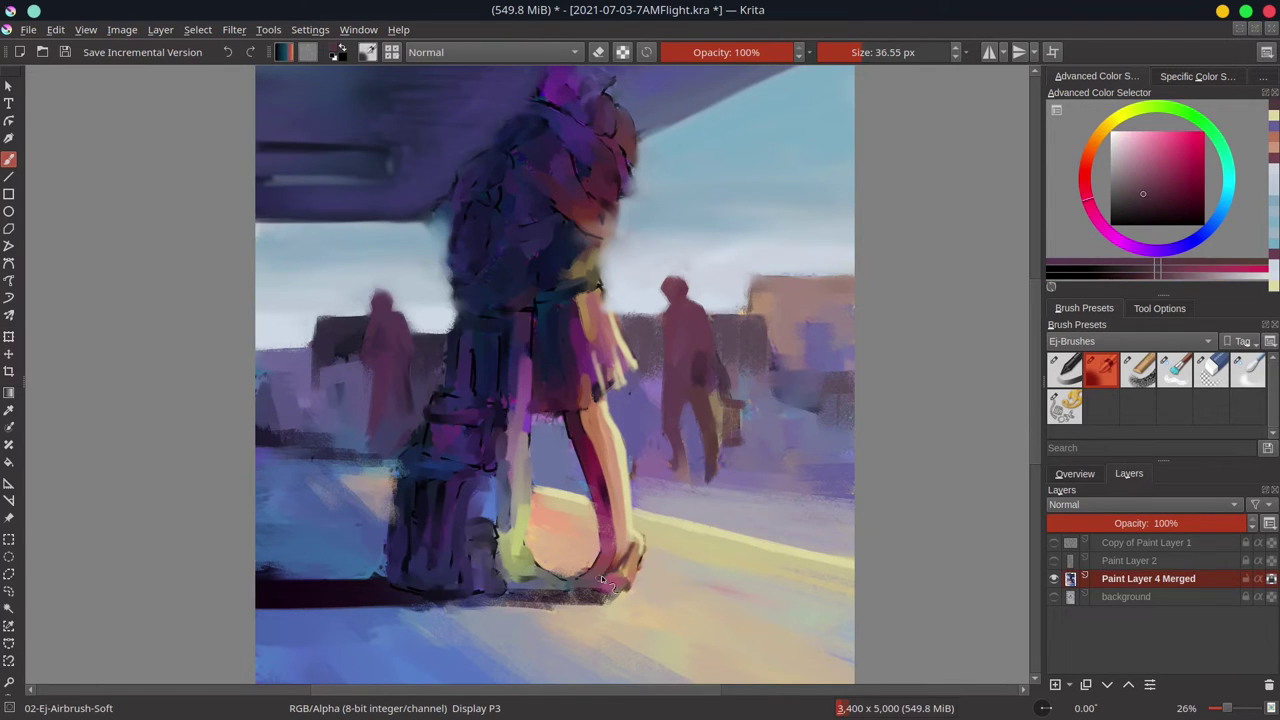
Check the feet against the linework copy, hide it, and paint the woman's shoe in a darker plum at about 30 px.
left_click(1054, 543)
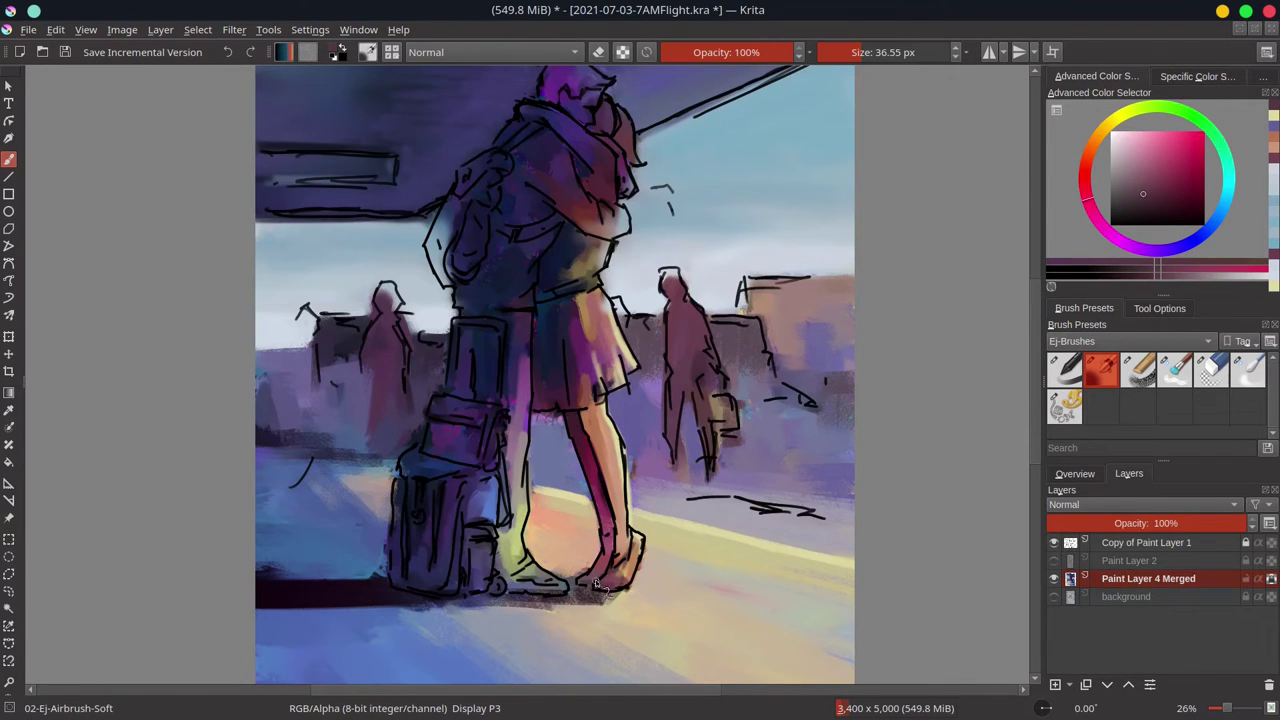
left_click(1054, 543)
left_click(1144, 208)
left_click_drag(601, 584, 593, 584)
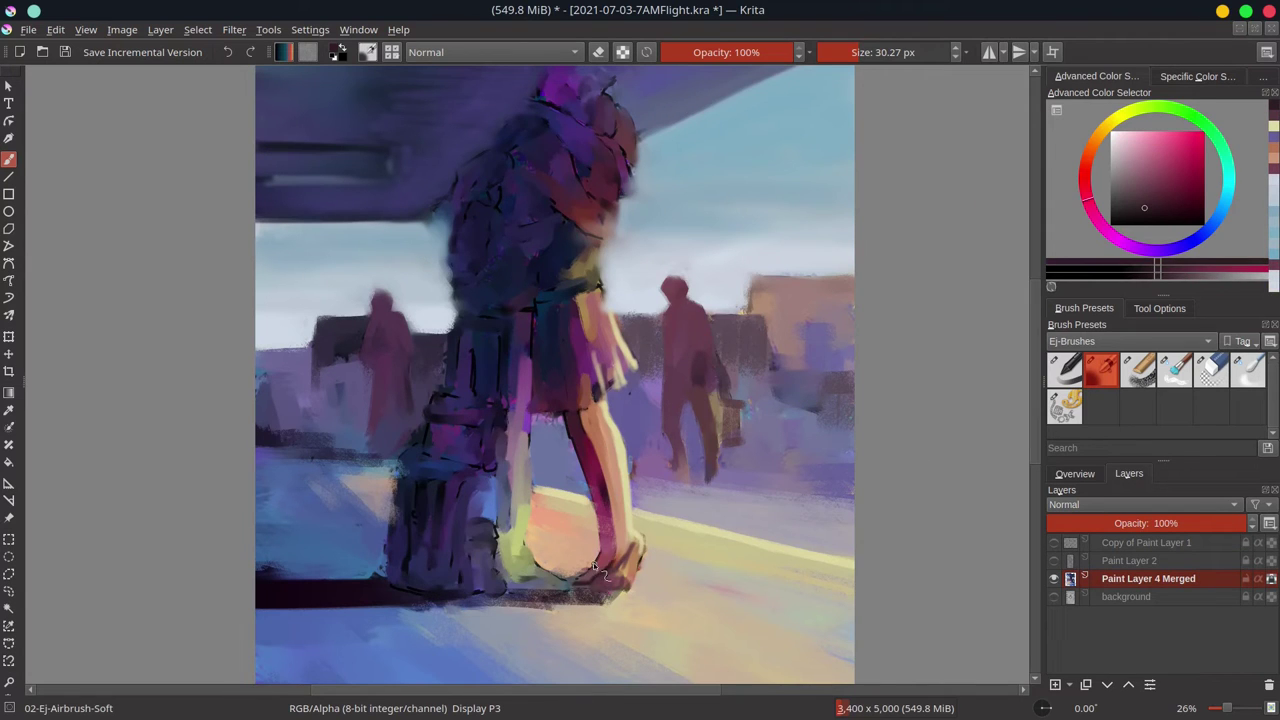
Refine the woman's shadowed leg and its edge with sampled magenta and lavender-blue tones using the soft airbrush at about 39 px.
left_click(606, 540, "ctrl")
mouse_move(606, 536)
left_mouse_down()
mouse_move(602, 482)
mouse_move(608, 514)
left_mouse_up()
left_click(595, 498, "ctrl")
left_click(604, 490, "ctrl")
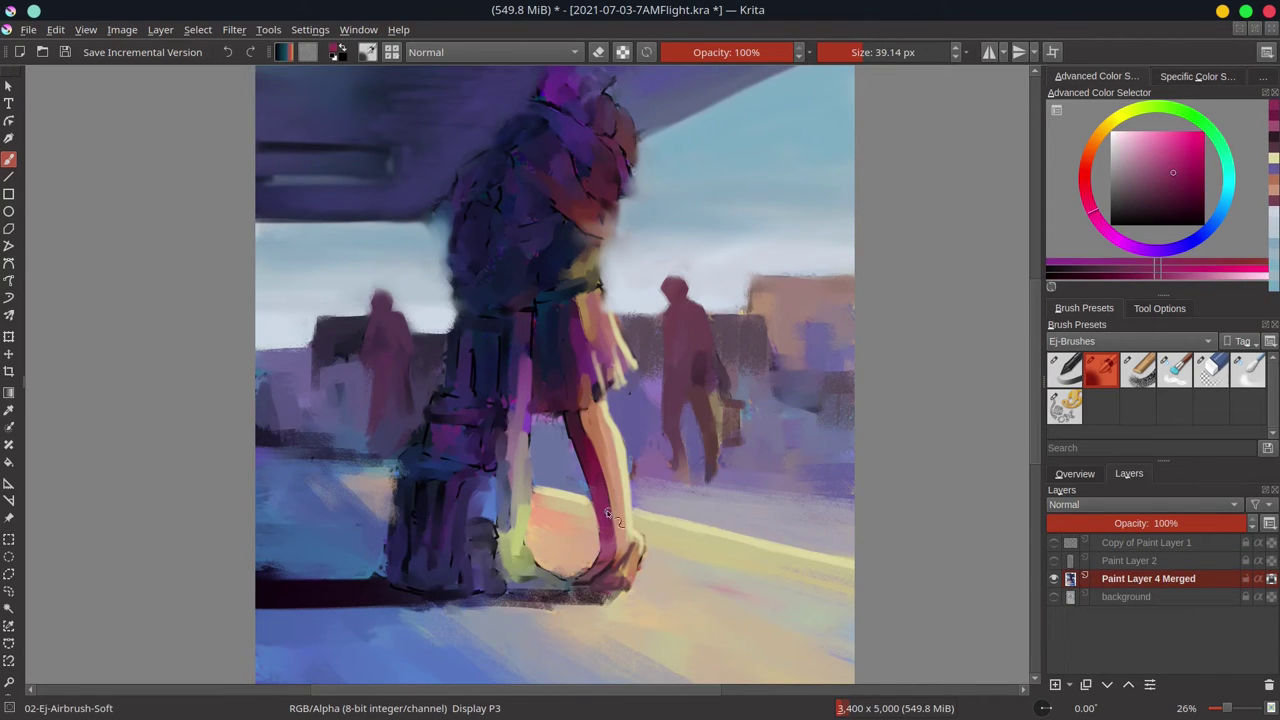
left_click(590, 468, "ctrl")
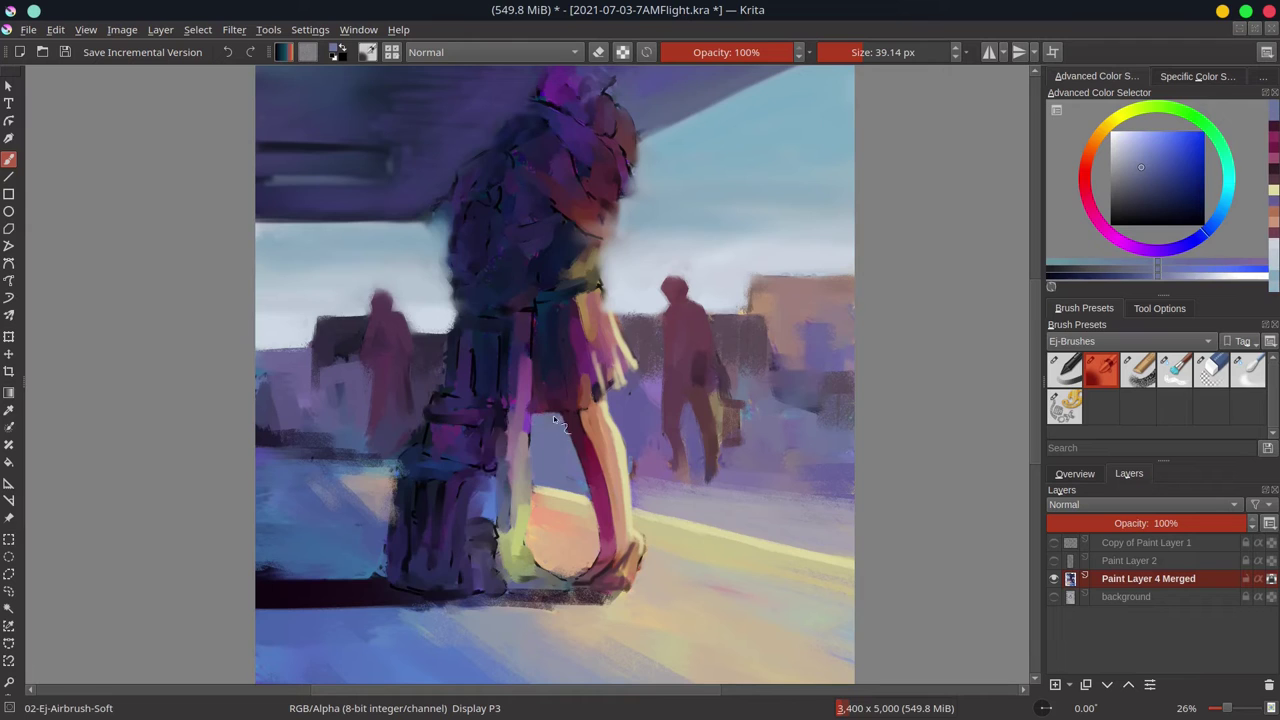
Reshape the woman's shoe with sampled orange and plum tones using the soft airbrush at about 36 px.
left_click(598, 581, "ctrl")
left_click(604, 572, "ctrl")
mouse_move(598, 578)
left_mouse_down()
mouse_move(580, 579)
mouse_move(605, 557)
mouse_move(574, 576)
mouse_move(600, 560)
mouse_move(612, 574)
mouse_move(578, 573)
mouse_move(622, 606)
left_mouse_up()
left_click(660, 571, "ctrl")
left_click(588, 565, "ctrl")
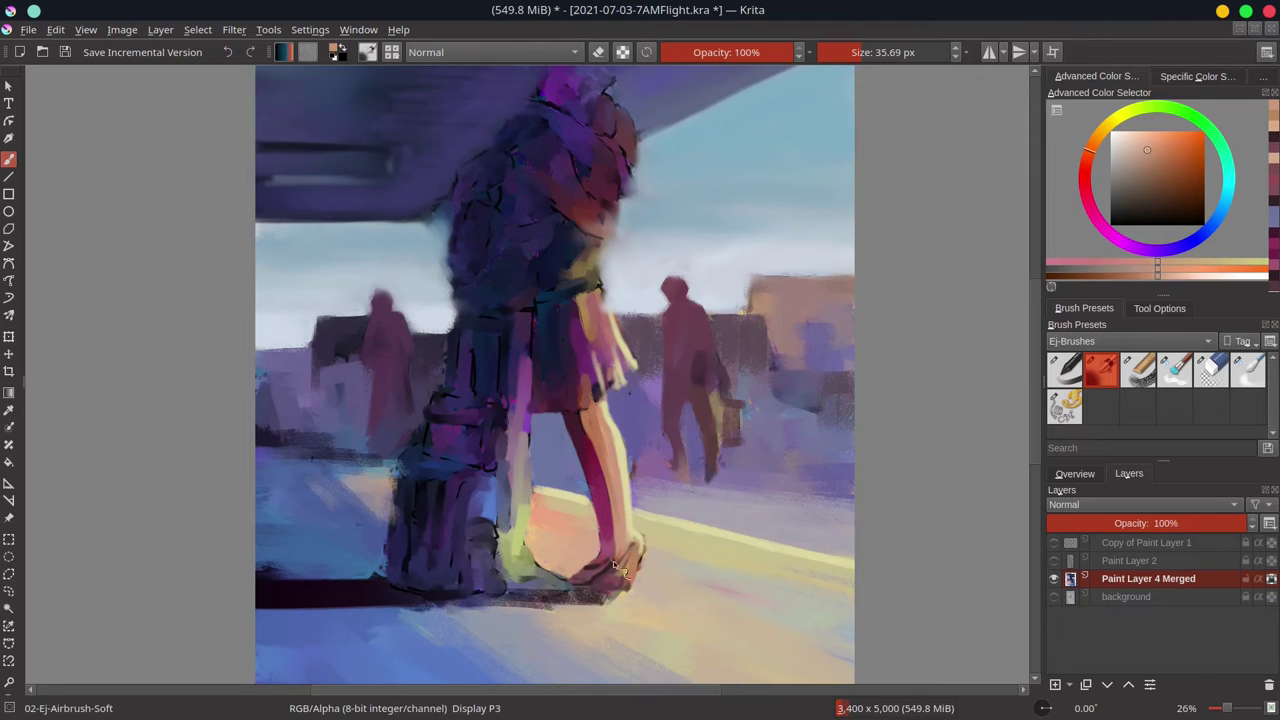
left_click(648, 584, "ctrl")
mouse_move(632, 543)
left_mouse_down()
mouse_move(638, 580)
mouse_move(616, 574)
mouse_move(592, 593)
left_mouse_up()
left_click(615, 577, "ctrl")
left_click_drag(584, 582, 620, 563)
left_click(621, 565, "ctrl")
left_click(622, 560, "ctrl")
left_click(624, 556, "ctrl")
Refine the shoe's heel and the floor edge around it with sampled tones at a smaller airbrush size.
mouse_move(619, 565)
left_mouse_down("shift")
mouse_move(634, 554)
mouse_move(606, 580)
mouse_move(640, 574)
left_mouse_up("shift")
left_click(585, 578, "ctrl")
left_click(657, 551, "ctrl")
left_click(634, 586, "ctrl")
left_click(635, 525, "ctrl")
left_click_drag(642, 524, 650, 545, "shift")
left_click(628, 576, "ctrl")
Darken the ground shadow beneath the woman's shoe with sampled near-black violet at about 30 px, and save the painting.
left_click(605, 614, "ctrl")
mouse_move(590, 606)
left_mouse_down("shift")
mouse_move(524, 611)
mouse_move(570, 597)
left_mouse_up("shift")
left_click(622, 597, "ctrl")
left_click(477, 597, "ctrl")
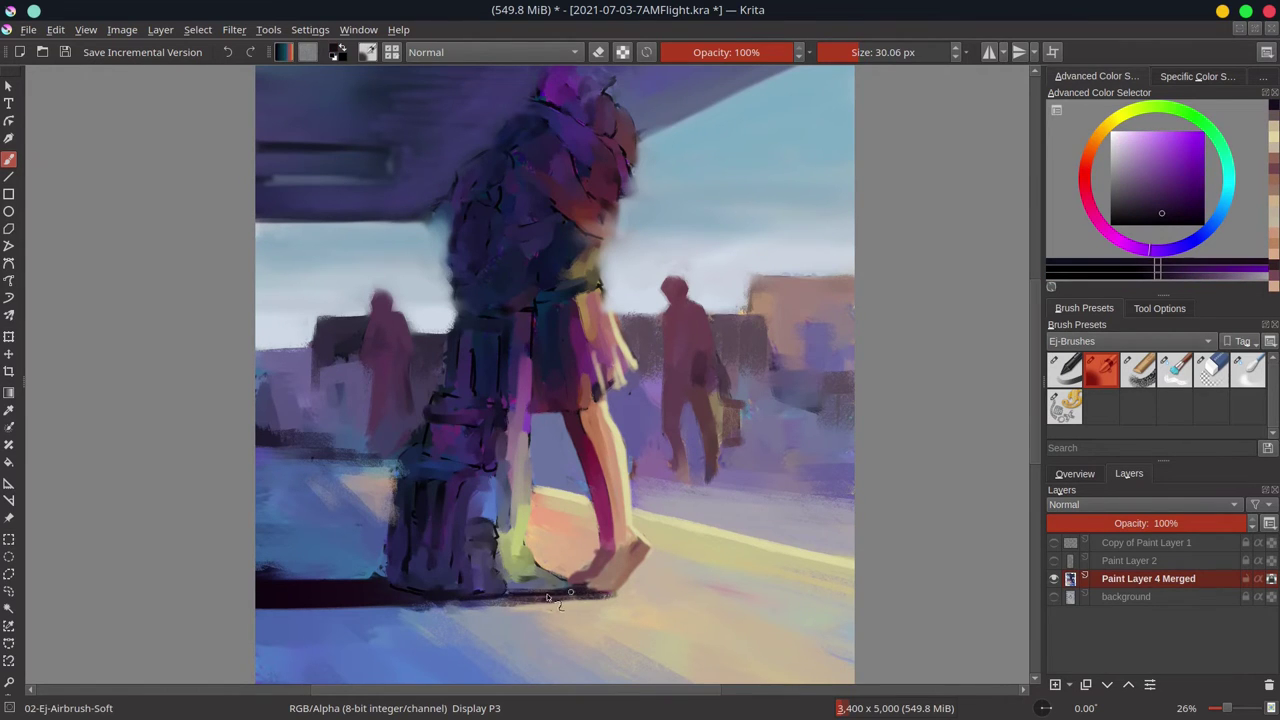
key("ctrl+s")
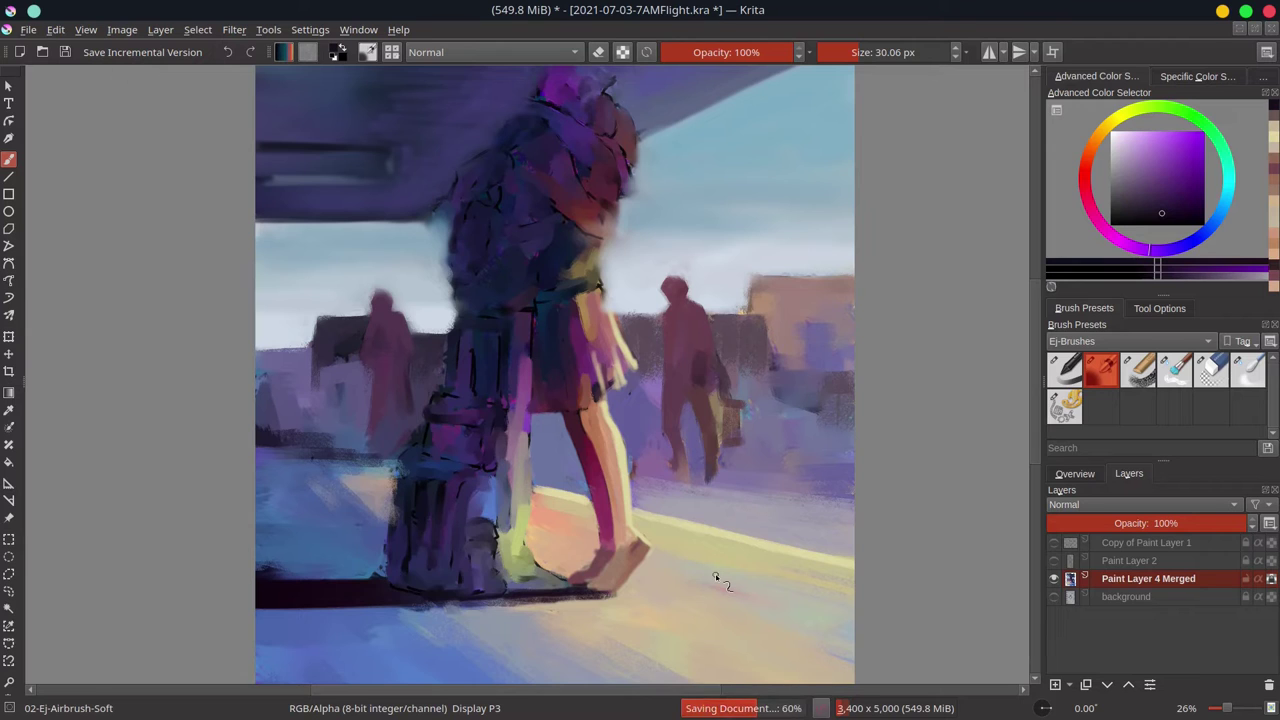
Clean up the woman's ankle and toe shapes with sampled floor, skin and plum tones at about 30 px.
left_click(590, 524, "ctrl")
mouse_move(592, 528)
left_mouse_down()
mouse_move(573, 581)
mouse_move(605, 547)
mouse_move(606, 583)
mouse_move(577, 583)
left_mouse_up()
left_click(588, 573, "ctrl")
left_click(605, 531, "ctrl")
left_click(628, 543, "ctrl")
left_click(586, 577, "ctrl")
left_click(617, 571, "ctrl")
left_click(588, 578, "ctrl")
left_click(617, 574, "ctrl")
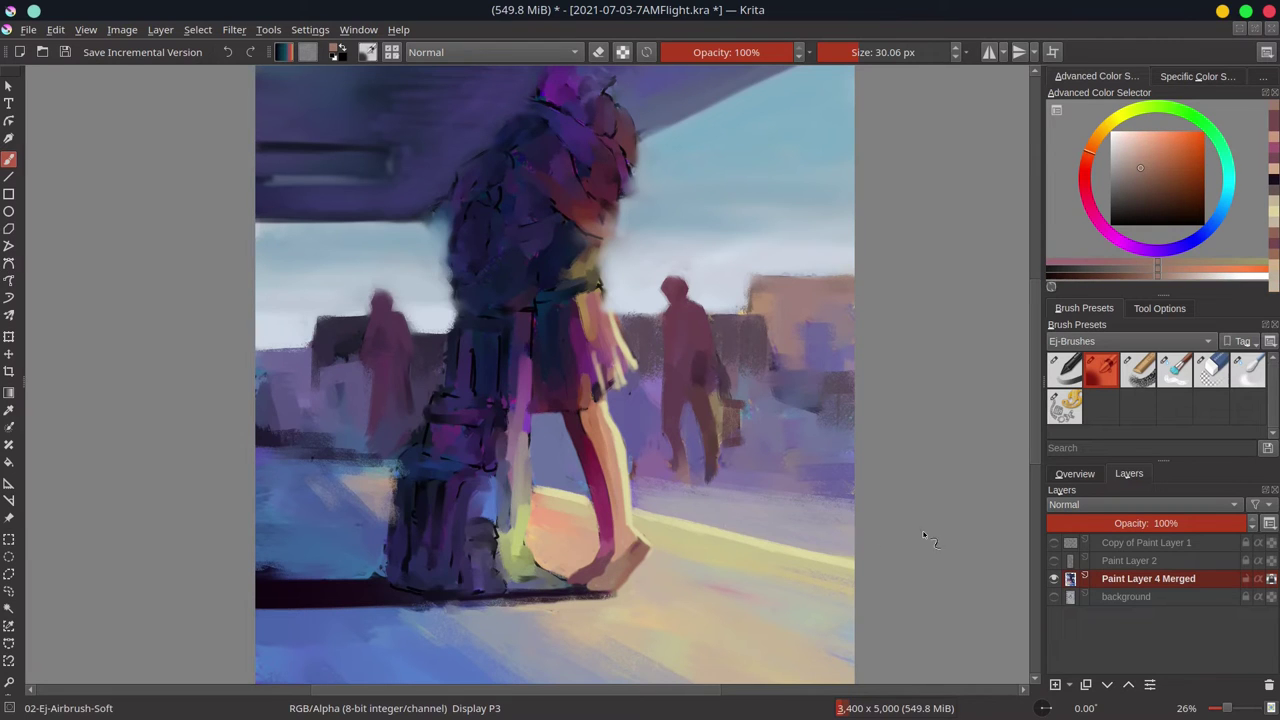
Display the canvas overview and refine the pale yellow light along the woman's calf at about 33 px.
left_click(1075, 474)
left_click(611, 457, "ctrl")
mouse_move(611, 460)
left_mouse_down()
mouse_move(611, 426)
mouse_move(618, 482)
left_mouse_up()
left_click(609, 430, "ctrl")
left_click(611, 450, "ctrl")
key("bracketleft")
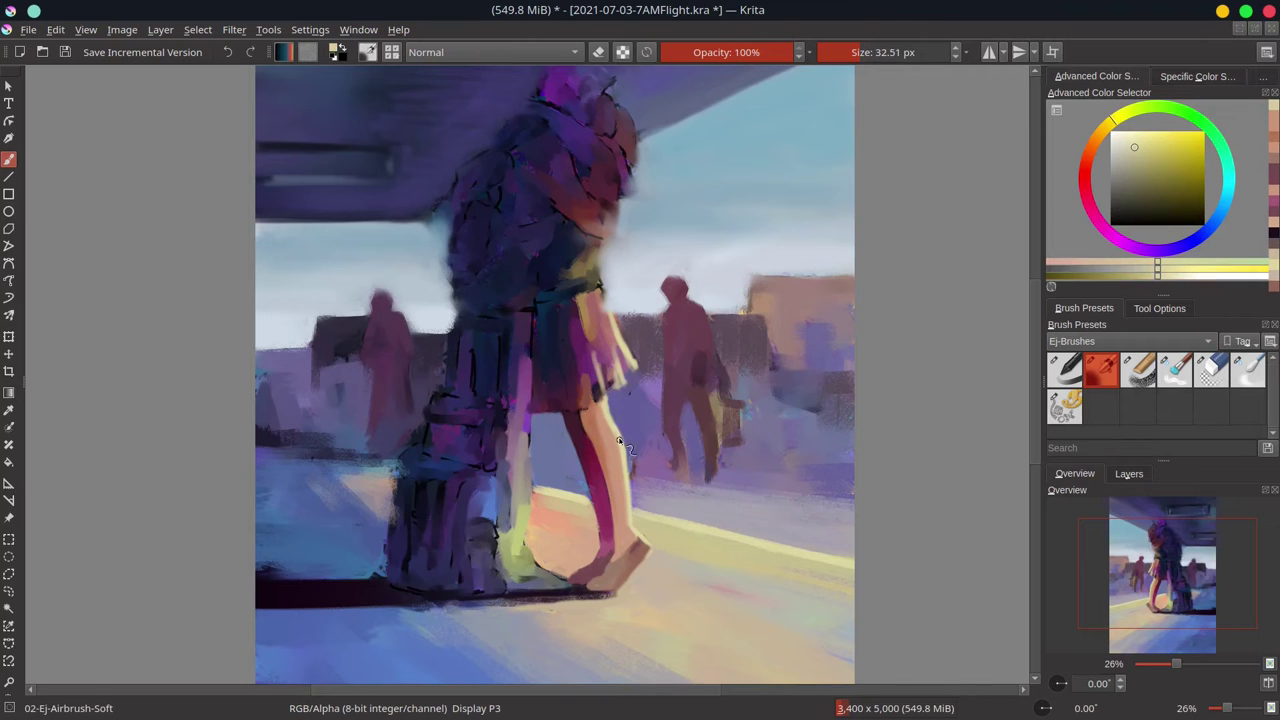
left_click_drag(647, 384, 672, 443)
Brighten the sunlit skirt with a muted orange in Color Dodge mode, switch to the textured soft blender, and save.
left_click(626, 400, "ctrl")
key("bracketright")
key("bracketright")
left_click(1136, 175)
left_click(534, 52)
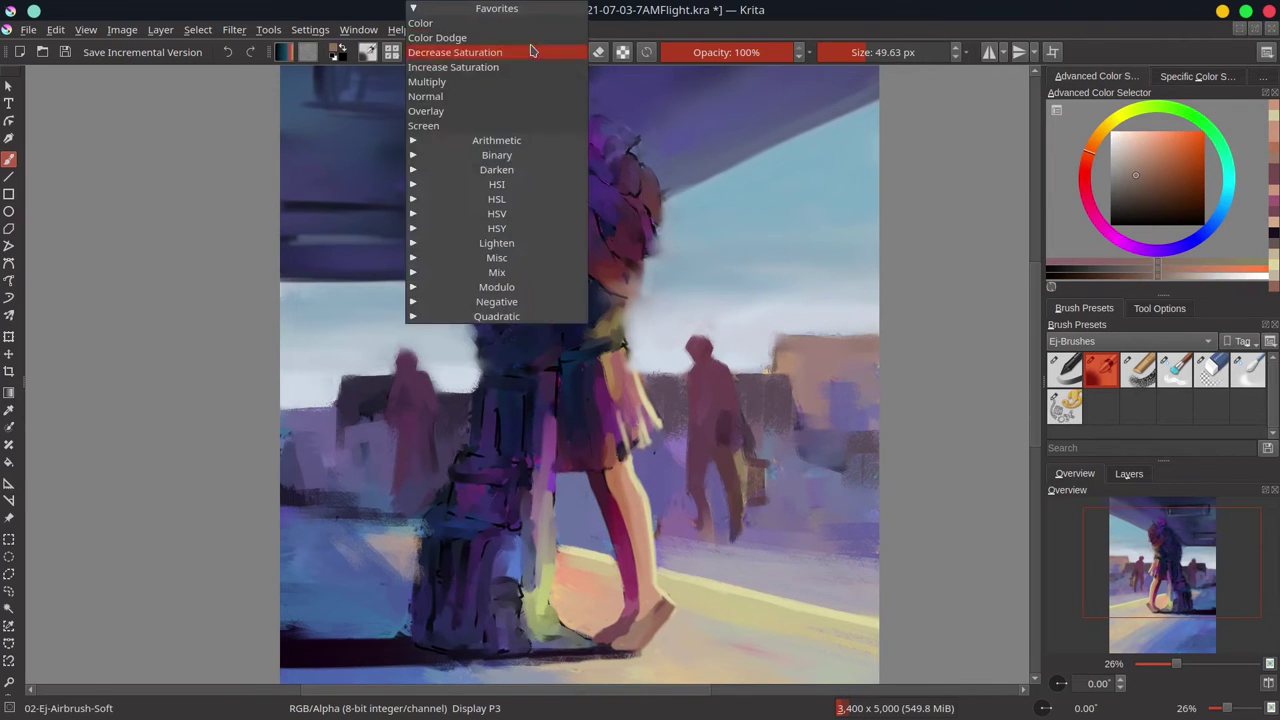
left_click(520, 37)
mouse_move(622, 368)
left_mouse_down()
mouse_move(595, 446)
mouse_move(563, 376)
mouse_move(581, 362)
mouse_move(610, 531)
mouse_move(613, 426)
mouse_move(619, 468)
mouse_move(630, 418)
mouse_move(642, 444)
mouse_move(666, 347)
mouse_move(638, 370)
left_mouse_up()
key("slash")
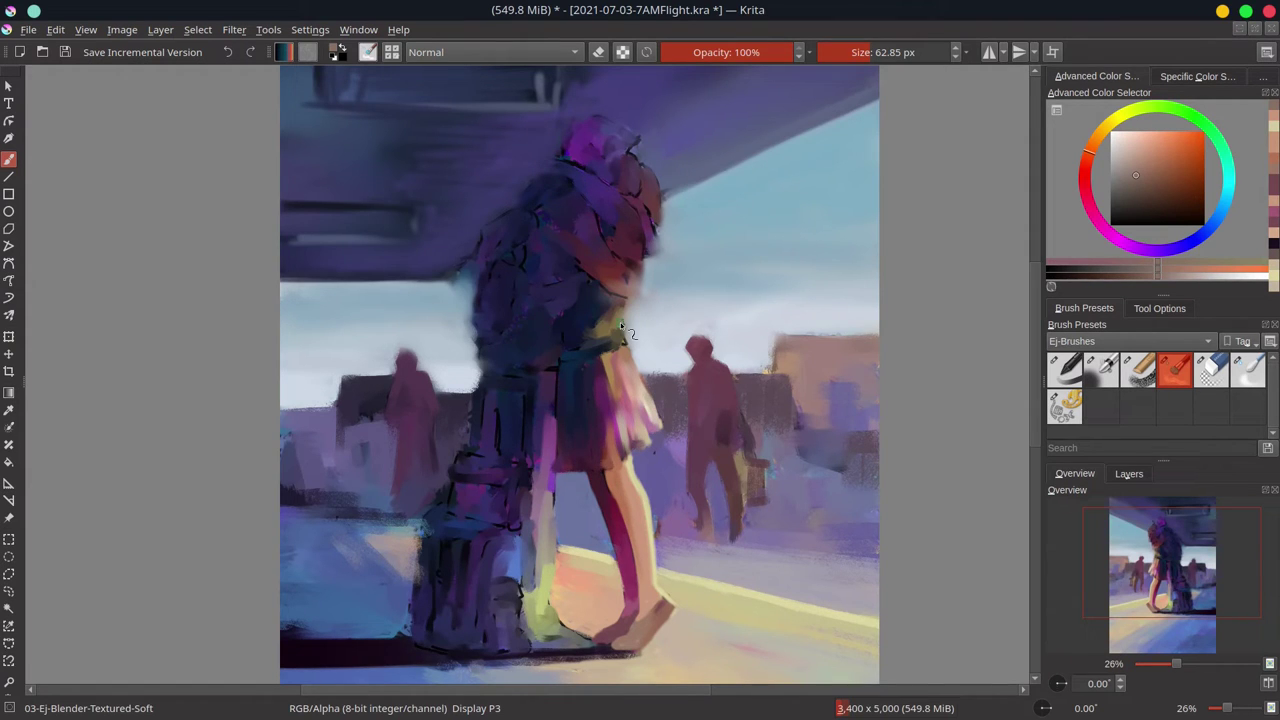
key("ctrl+s")
Work a dark blue into the woman's waist using the soft airbrush in Color Dodge mode at about 63 px.
left_click(1110, 371)
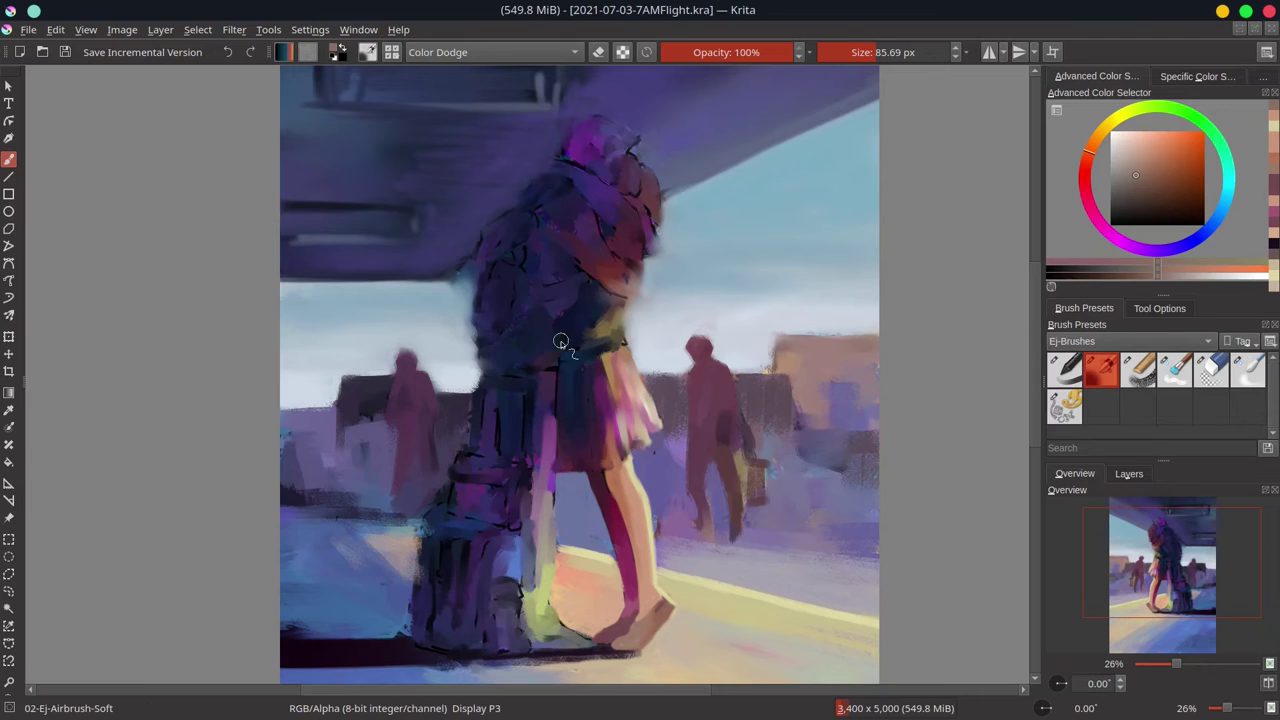
left_click(536, 414, "ctrl")
left_click(1177, 212)
left_click(1173, 214)
left_click_drag(585, 290, 604, 300)
left_click_drag(604, 302, 612, 303, "shift")
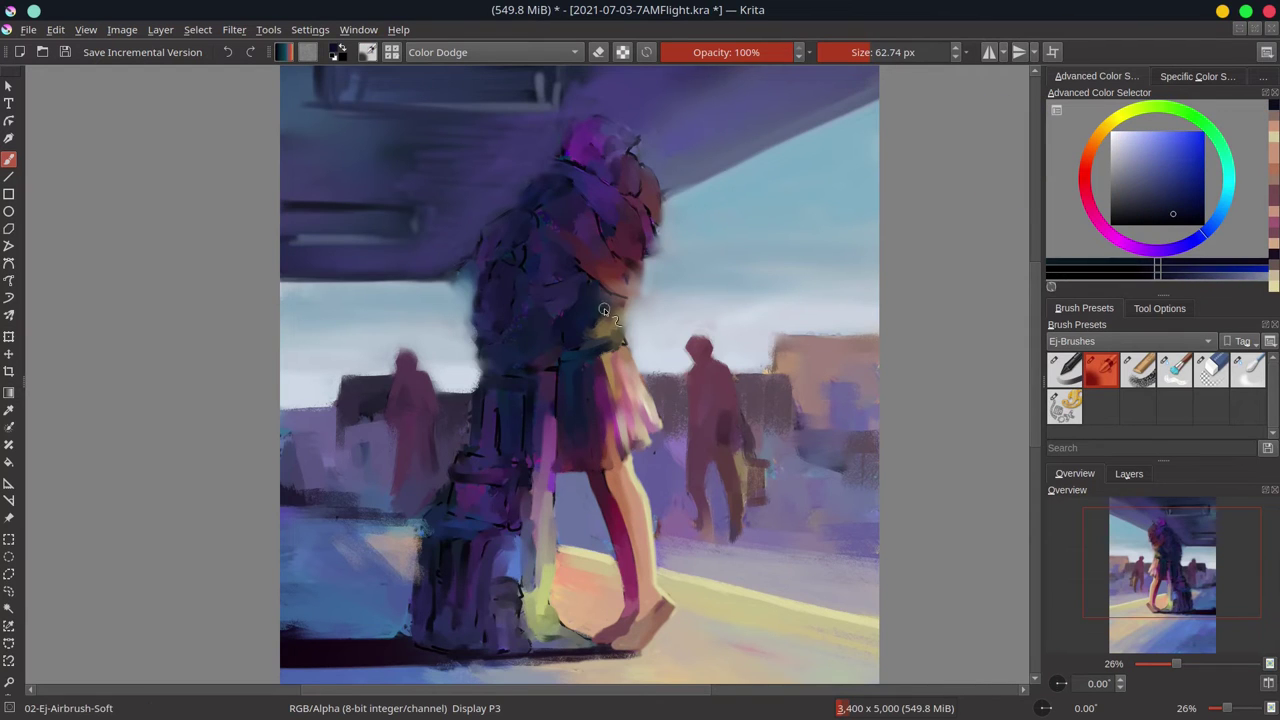
Return the airbrush to Normal mode and paint pale beige belt and waist highlights on the woman at about 38 px.
left_click(520, 53)
left_click(505, 95)
left_click(608, 326, "ctrl")
left_click_drag(614, 326, 610, 326, "shift")
left_click_drag(610, 322, 633, 357)
left_click(626, 346, "ctrl")
left_click_drag(618, 325, 604, 342)
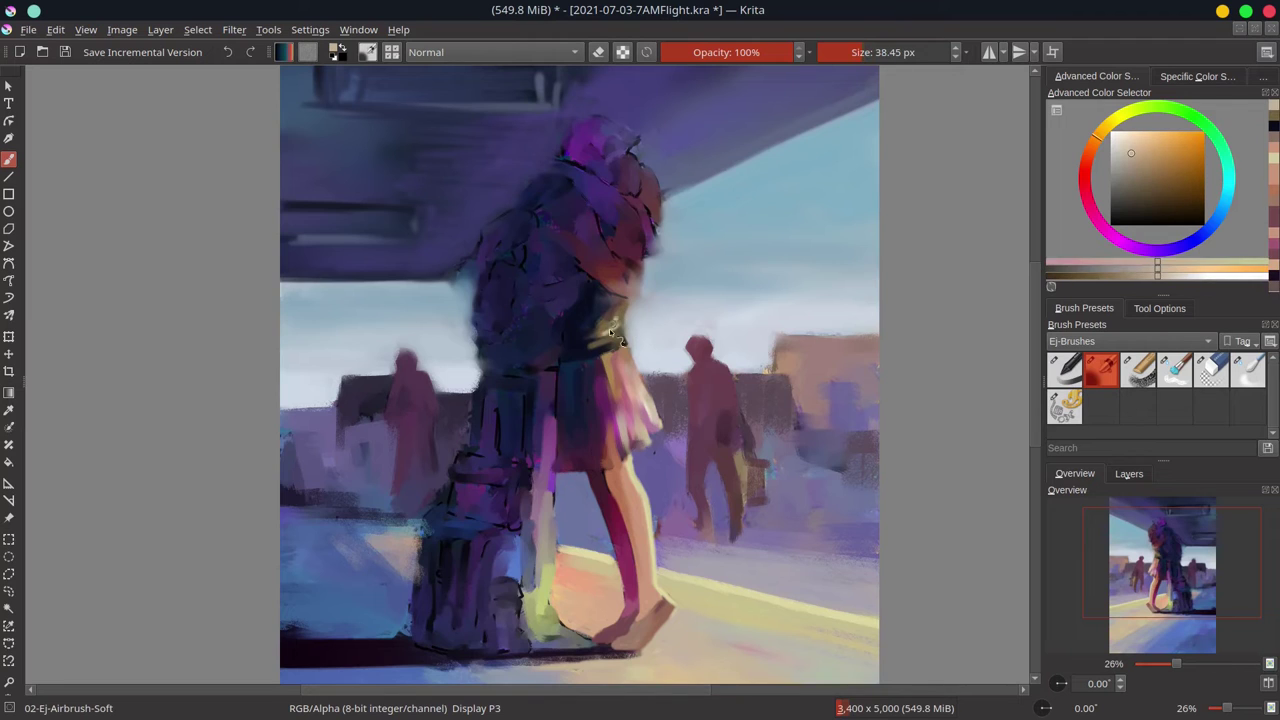
left_click_drag(627, 300, 624, 317)
left_click(640, 332, "ctrl")
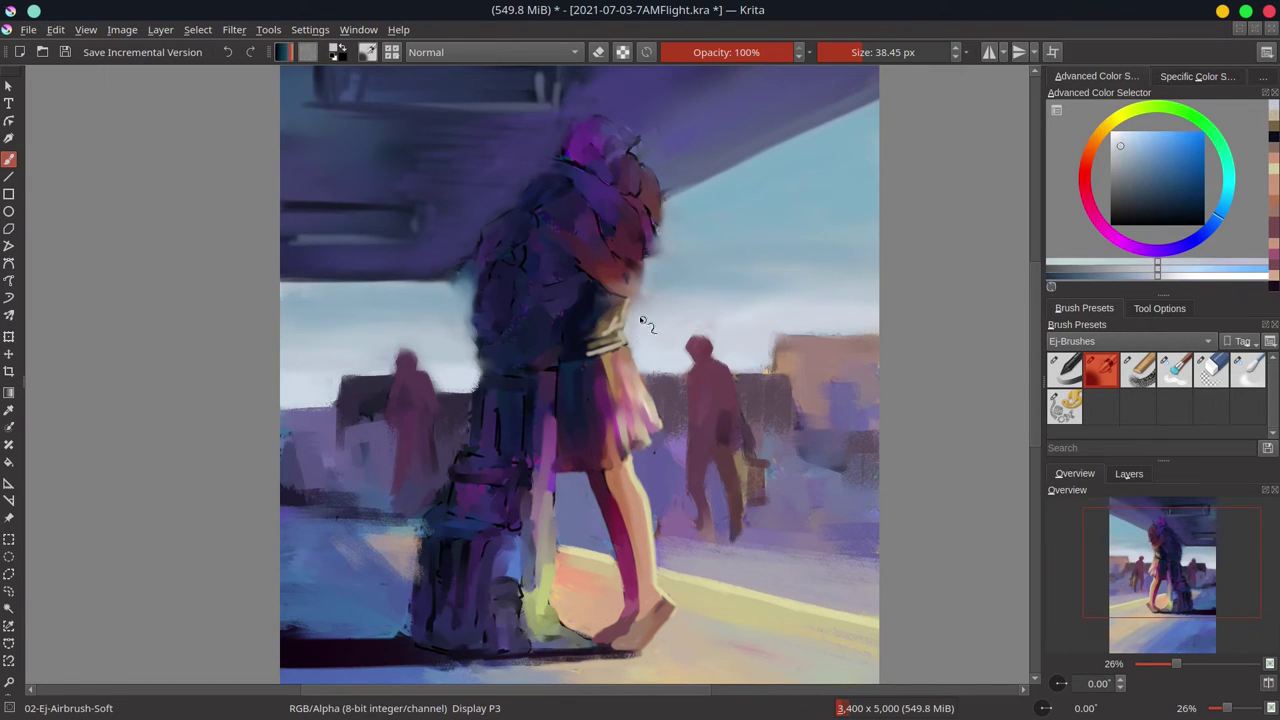
Define the skirt's sunlit edge and hem with sampled cream, pink and background tones at about 38 px.
left_click(626, 364, "ctrl")
mouse_move(629, 358)
left_mouse_down()
mouse_move(650, 435)
mouse_move(641, 366)
mouse_move(664, 432)
left_mouse_up()
left_click(646, 402, "ctrl")
left_click(668, 420, "ctrl")
left_click(650, 420, "ctrl")
left_click_drag(650, 412, 646, 422)
left_click(638, 444, "ctrl")
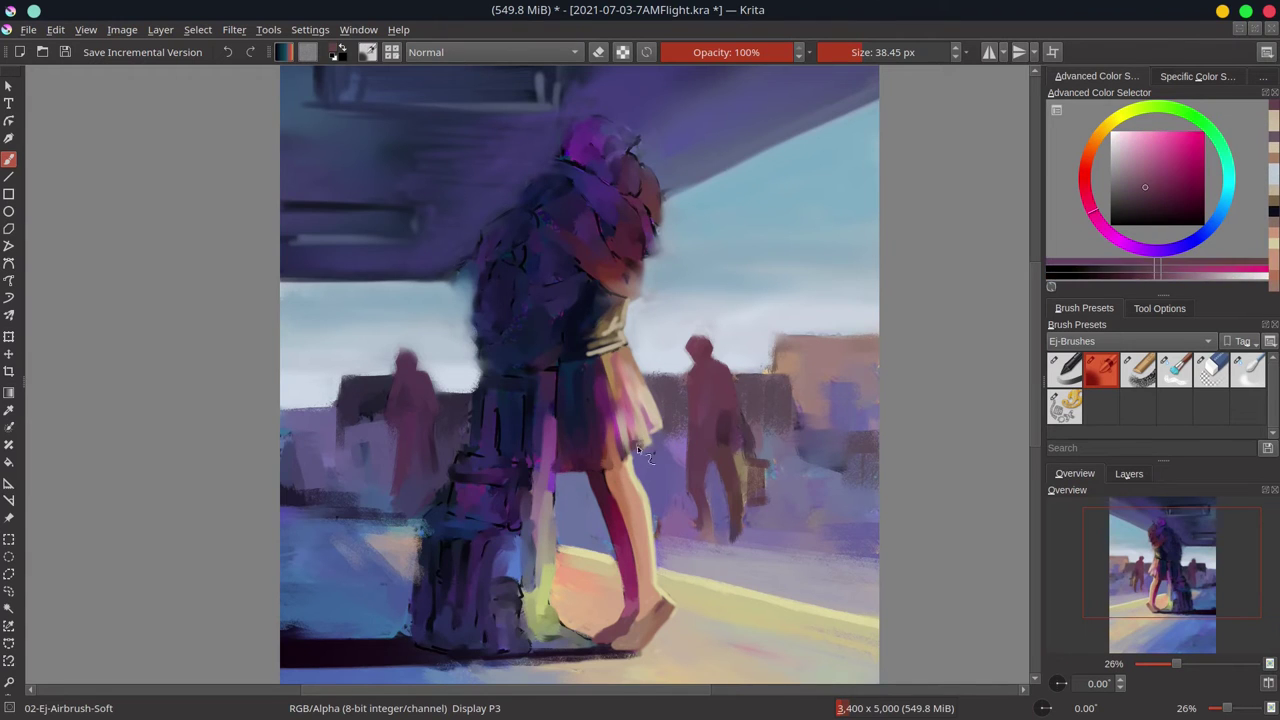
left_click(637, 446, "ctrl")
left_click(640, 462, "ctrl")
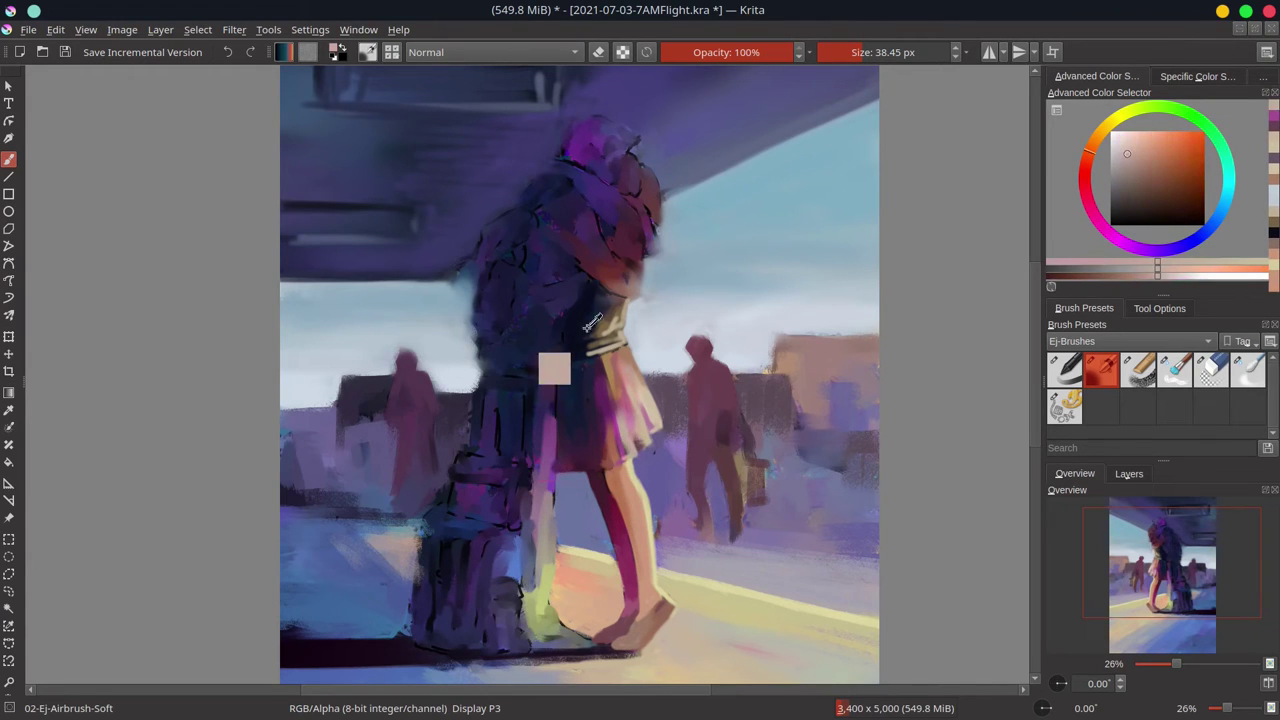
Paint dark blue folds and a shadowed hem on the shaded side of the woman's skirt.
left_click(563, 417, "ctrl")
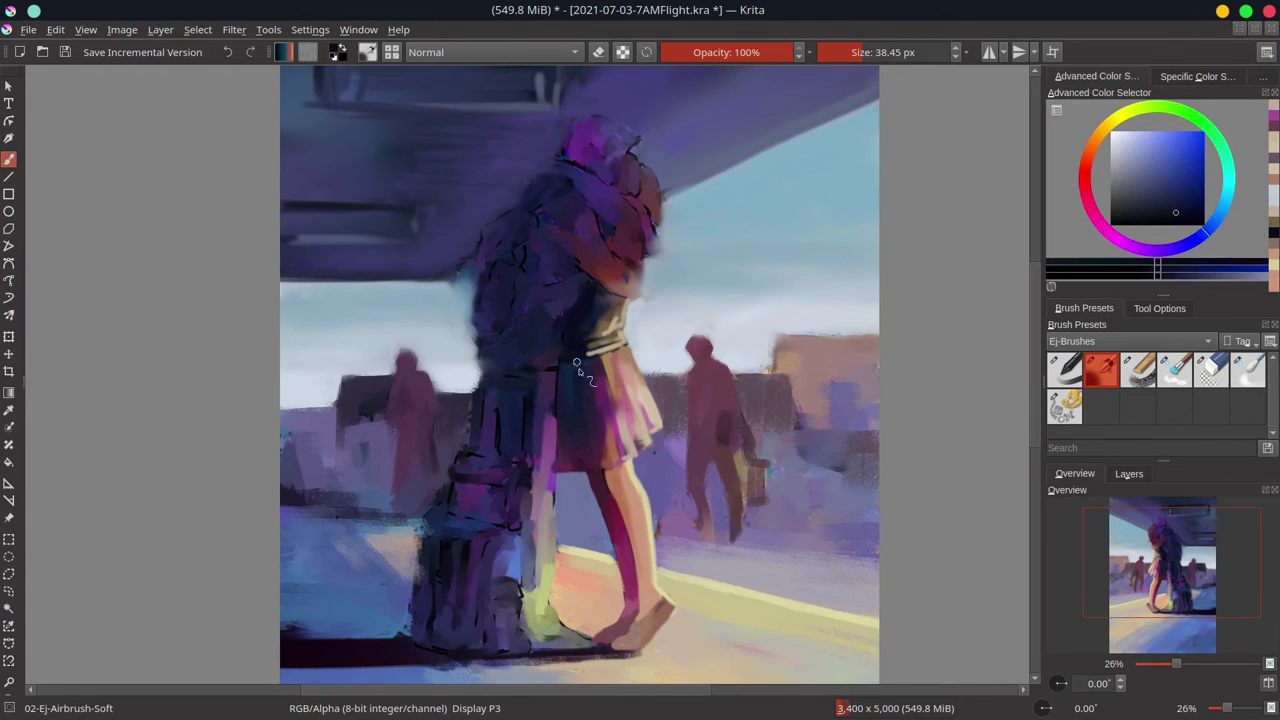
left_click(600, 453, "ctrl")
left_click_drag(601, 452, 621, 467)
left_click(590, 464, "ctrl")
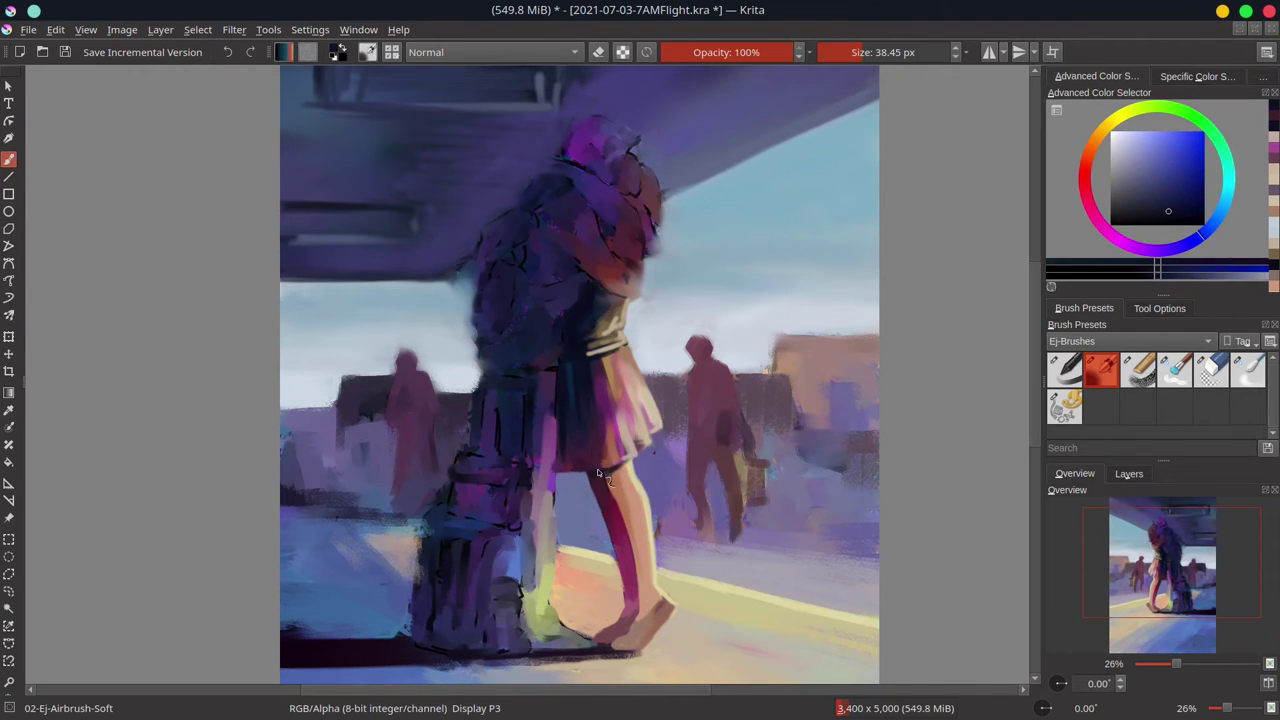
Shade the woman's thigh below the skirt hem with sampled orange and dark magenta tones, and save the painting.
left_click(604, 473, "ctrl")
left_click(612, 484, "ctrl")
left_click(617, 497, "ctrl")
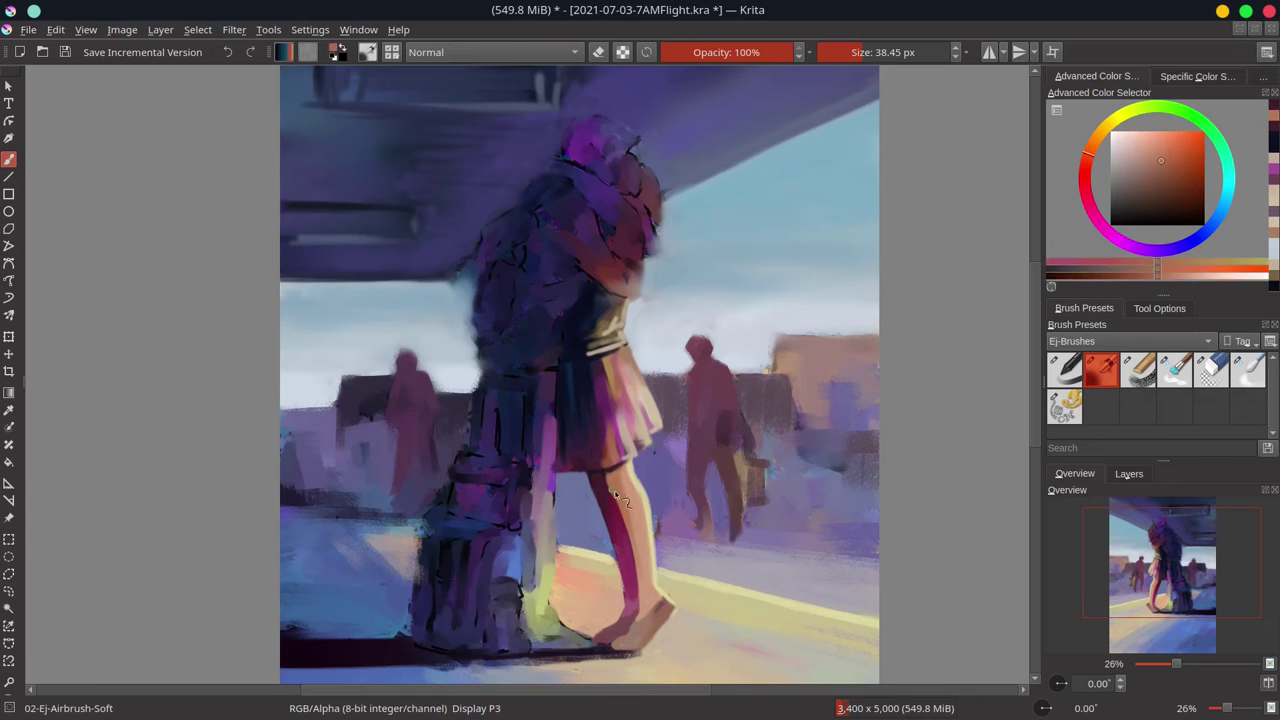
left_click(605, 488, "ctrl")
left_click(618, 490, "ctrl")
left_click_drag(604, 484, 617, 498)
left_click(603, 480, "ctrl")
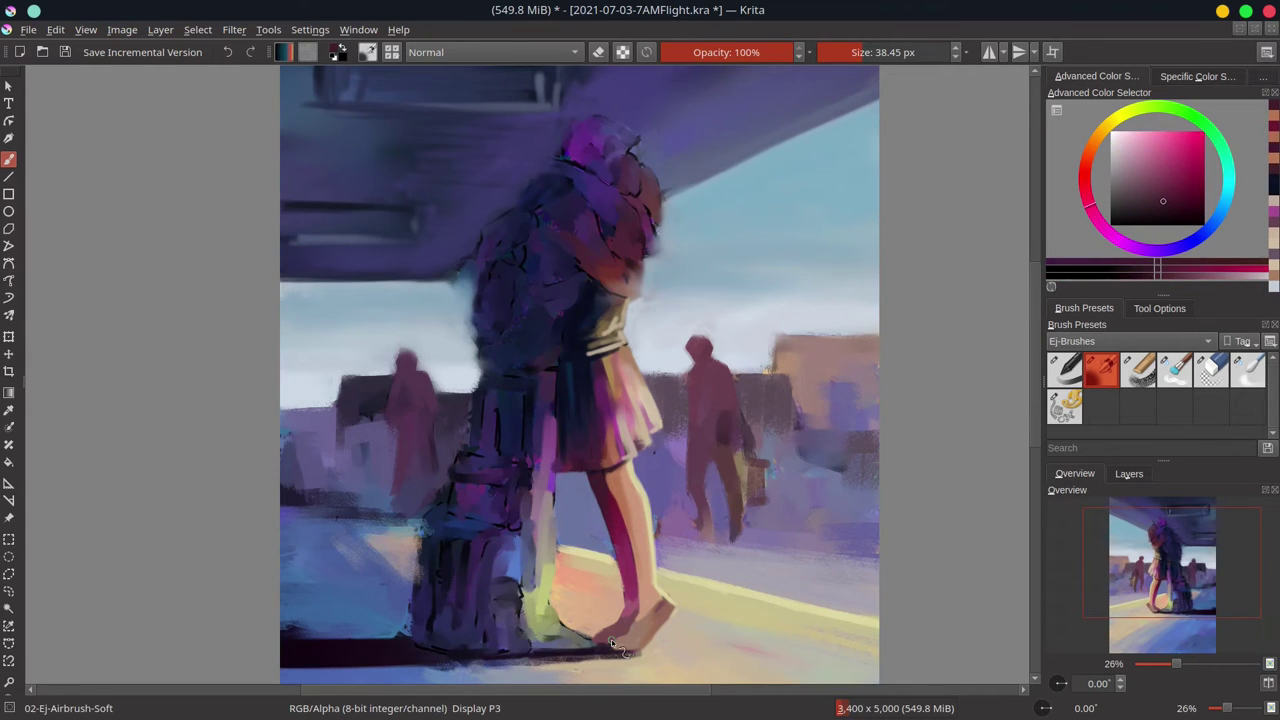
key("ctrl+s")
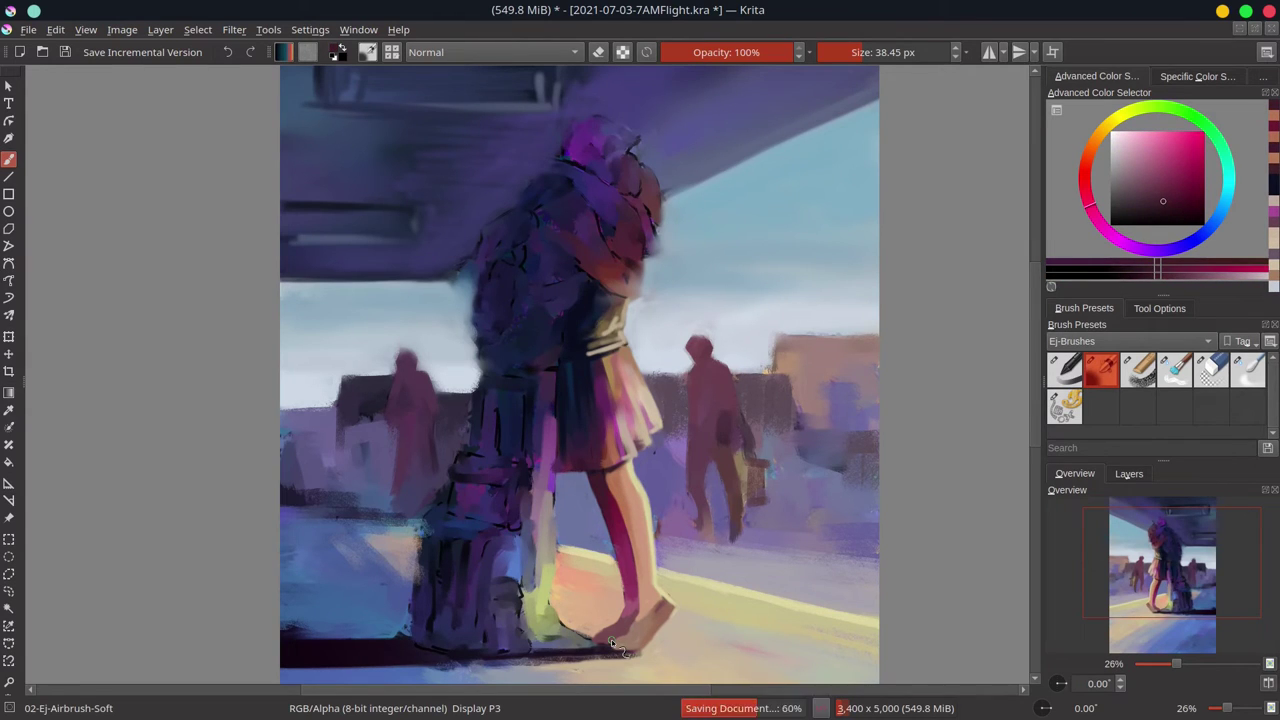
Soften the floor edge behind the suitcases with the textured soft blender at about 63 px, and save.
key("slash")
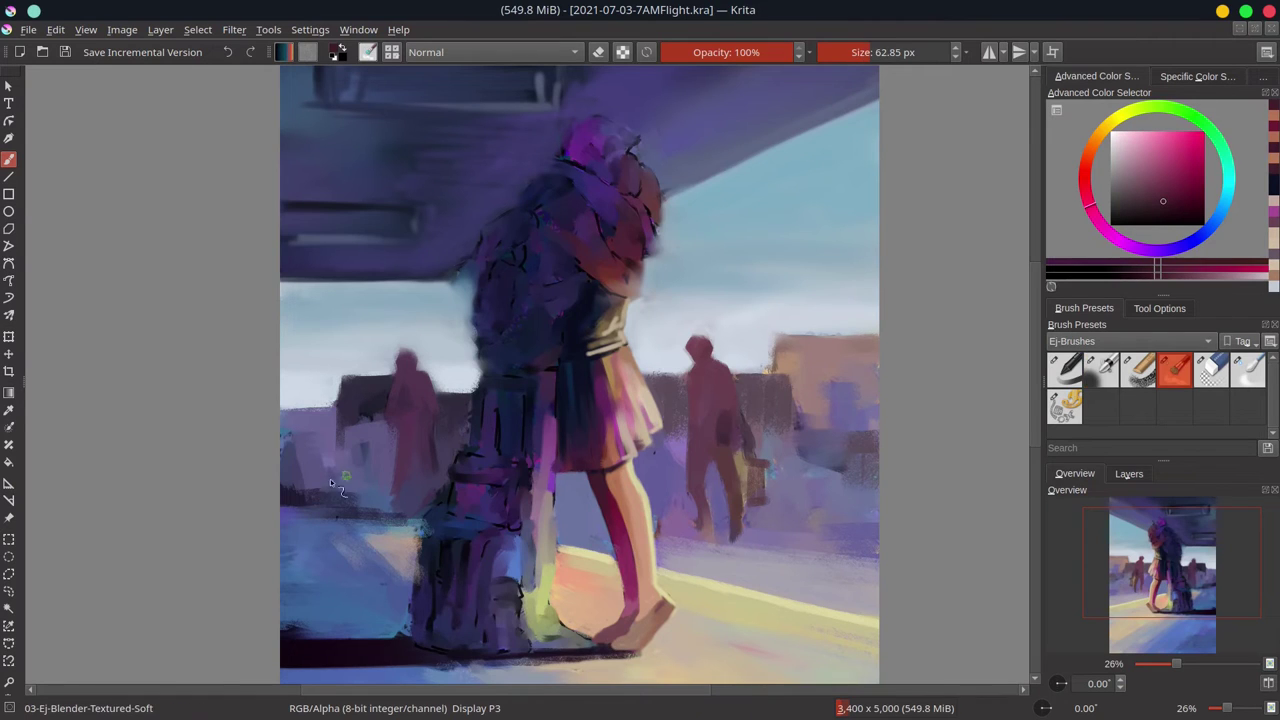
left_click_drag(334, 521, 354, 527)
key("ctrl+s")
Paint dark blue shadows and lighter violet highlights on the scarf with the soft airbrush at about 42 px.
key("slash")
left_click(1198, 237)
left_click(1160, 215)
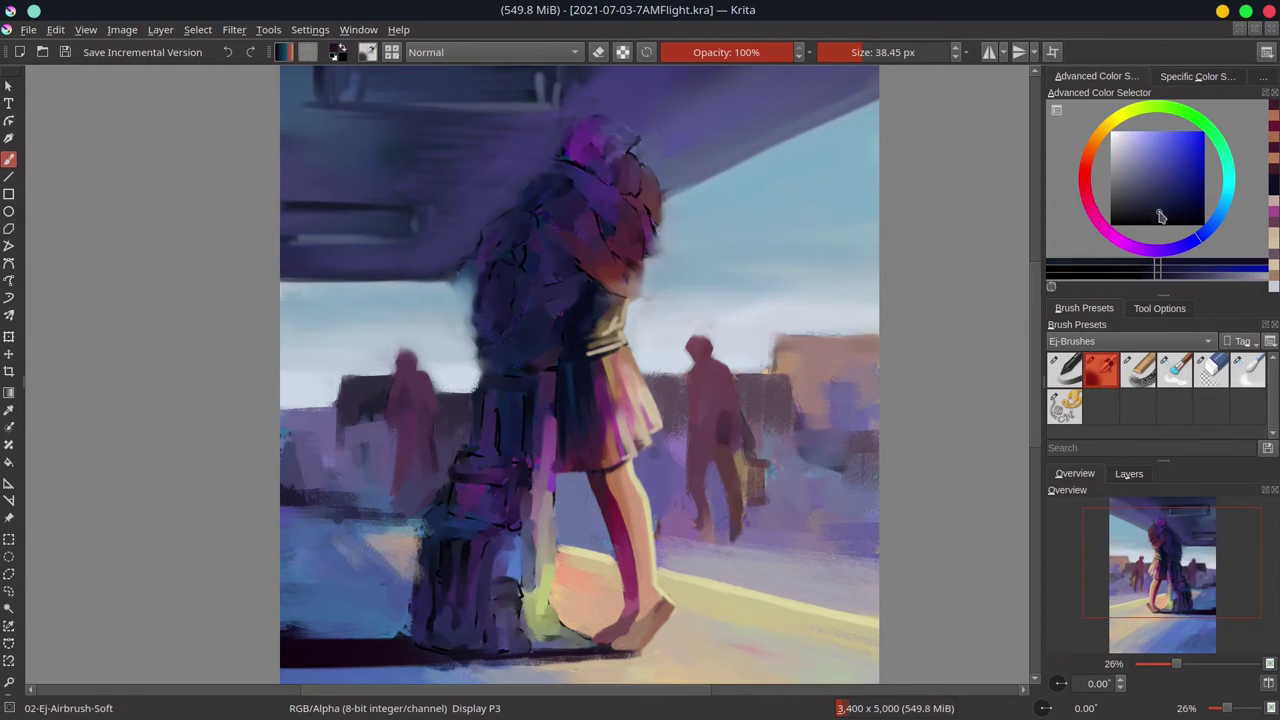
left_click_drag(592, 208, 608, 236)
left_click(604, 195, "ctrl")
left_click(1152, 176)
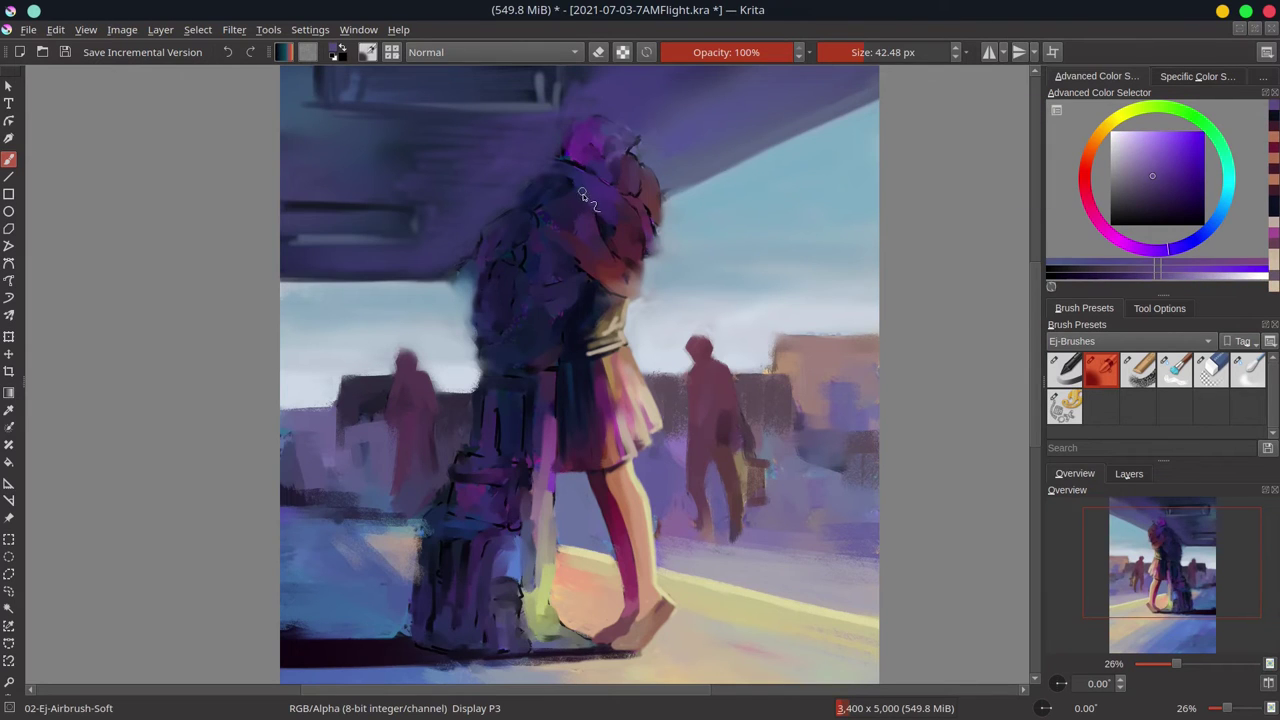
left_click_drag(584, 194, 606, 222)
left_click_drag(613, 220, 625, 230)
Define the scarf's folds and lower edge with sampled dark blue tones at about 33 to 39 px.
left_click(508, 226, "ctrl")
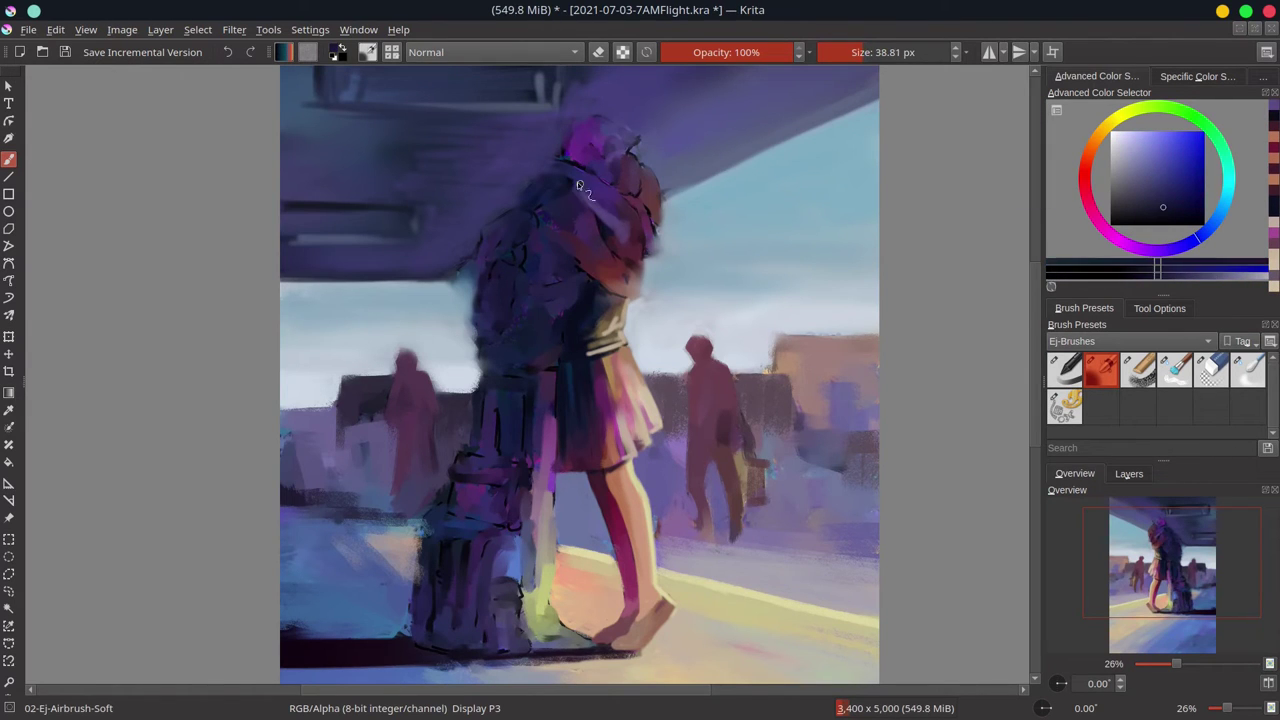
left_click(510, 226, "ctrl")
left_click_drag(572, 186, 594, 214)
left_click_drag(584, 194, 608, 229)
left_click(558, 164, "ctrl")
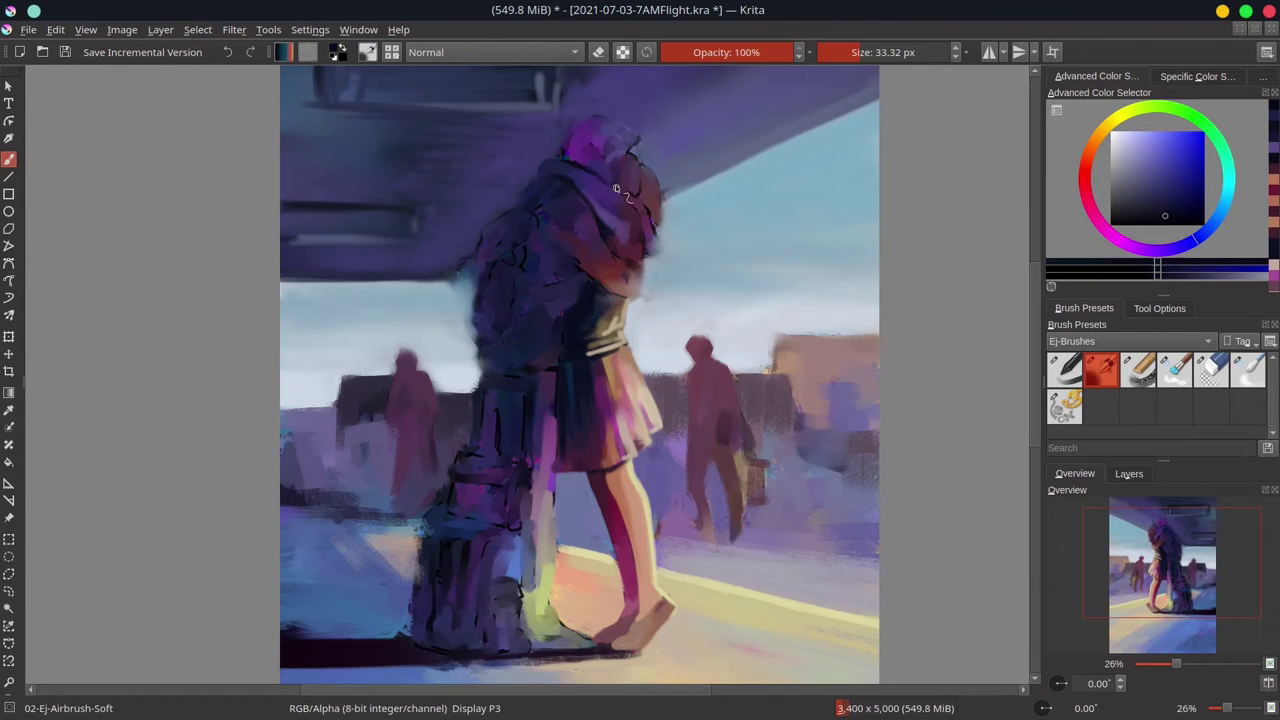
Deepen the shadows from the scarf down to the woman's arm with sampled dark blue and plum tones at about 33 px.
left_click(587, 300, "ctrl")
left_click(582, 307, "ctrl")
left_click(1174, 217)
mouse_move(616, 188)
left_mouse_down()
mouse_move(648, 253)
mouse_move(617, 256)
mouse_move(603, 236)
mouse_move(628, 298)
left_mouse_up()
left_click(642, 258, "ctrl")
left_click(640, 250, "ctrl")
left_click(636, 270, "ctrl")
left_click(618, 311, "ctrl")
left_click(618, 311, "ctrl")
left_click(652, 242, "ctrl")
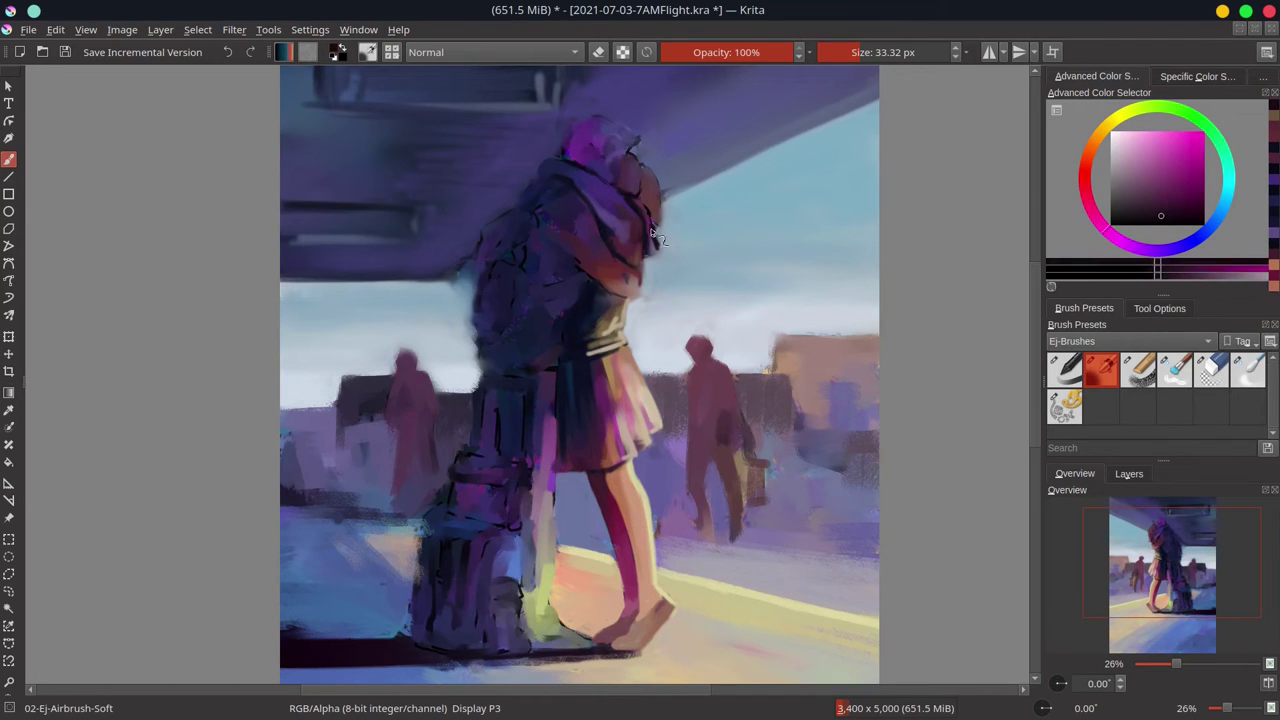
Shape the purple scarf end beside the woman's hair with sampled violet and red tones at about 33 px.
left_click_drag(652, 232, 658, 246)
left_click(654, 238, "ctrl")
left_click(673, 224, "ctrl")
left_click(656, 228, "ctrl")
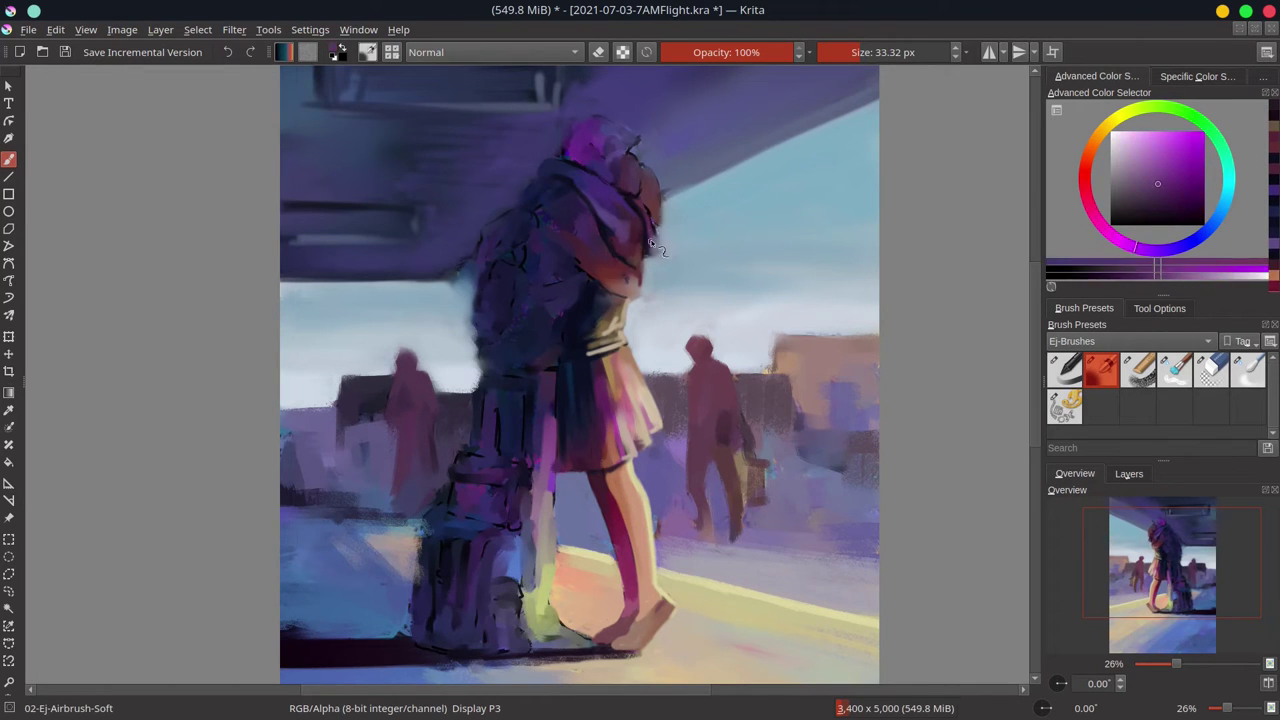
left_click(638, 211, "ctrl")
left_click(652, 247, "ctrl")
mouse_move(646, 228)
left_mouse_down()
mouse_move(660, 238)
mouse_move(641, 260)
left_mouse_up()
left_click(654, 240, "ctrl")
left_click(648, 240, "ctrl")
left_click(644, 270, "ctrl")
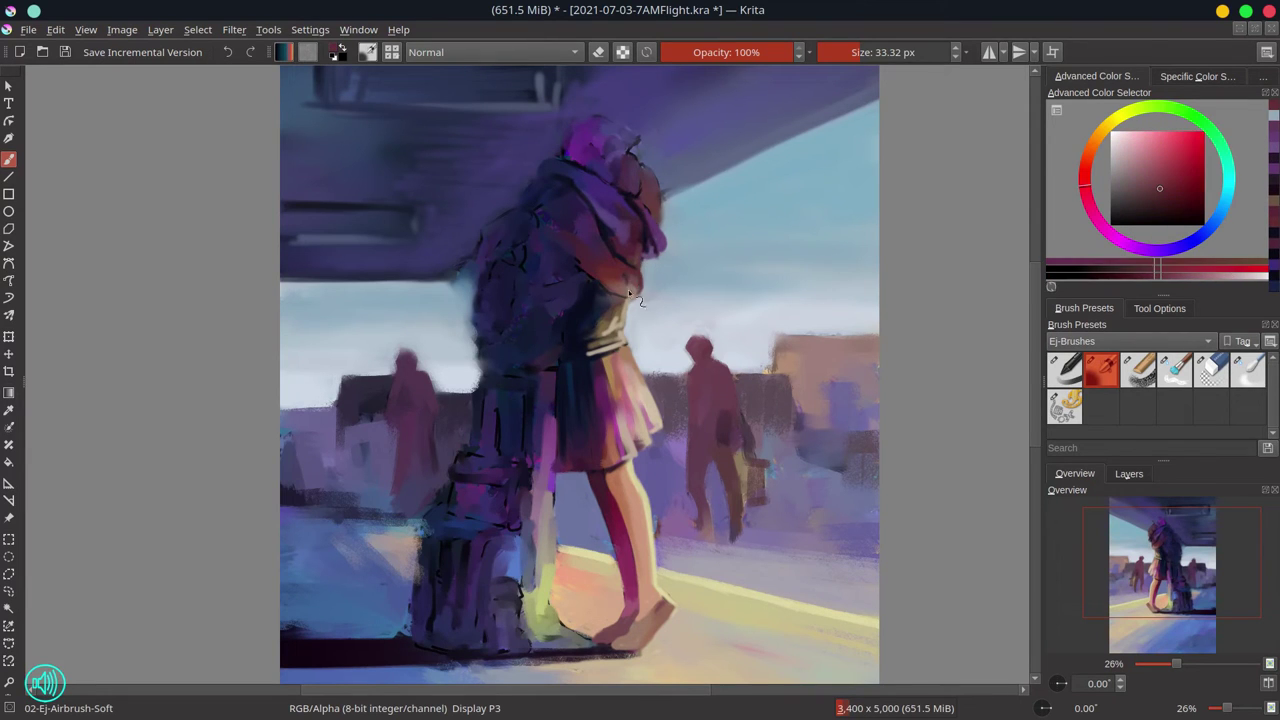
Clean up the woman's elbow and the underside of her arm with sampled sky, orange and dark tones.
left_click(648, 280, "ctrl")
left_click(650, 283, "ctrl")
left_click(636, 284, "ctrl")
left_click(611, 283, "ctrl")
mouse_move(612, 285)
left_mouse_down()
mouse_move(628, 295)
mouse_move(573, 318)
mouse_move(581, 305)
left_mouse_up()
left_click(598, 296, "ctrl")
left_click(577, 300, "ctrl")
left_click(587, 295, "ctrl")
Shade the man's shoulder below the scarf and trim the outline of the woman's hair with sampled background tones.
left_click(606, 234, "ctrl")
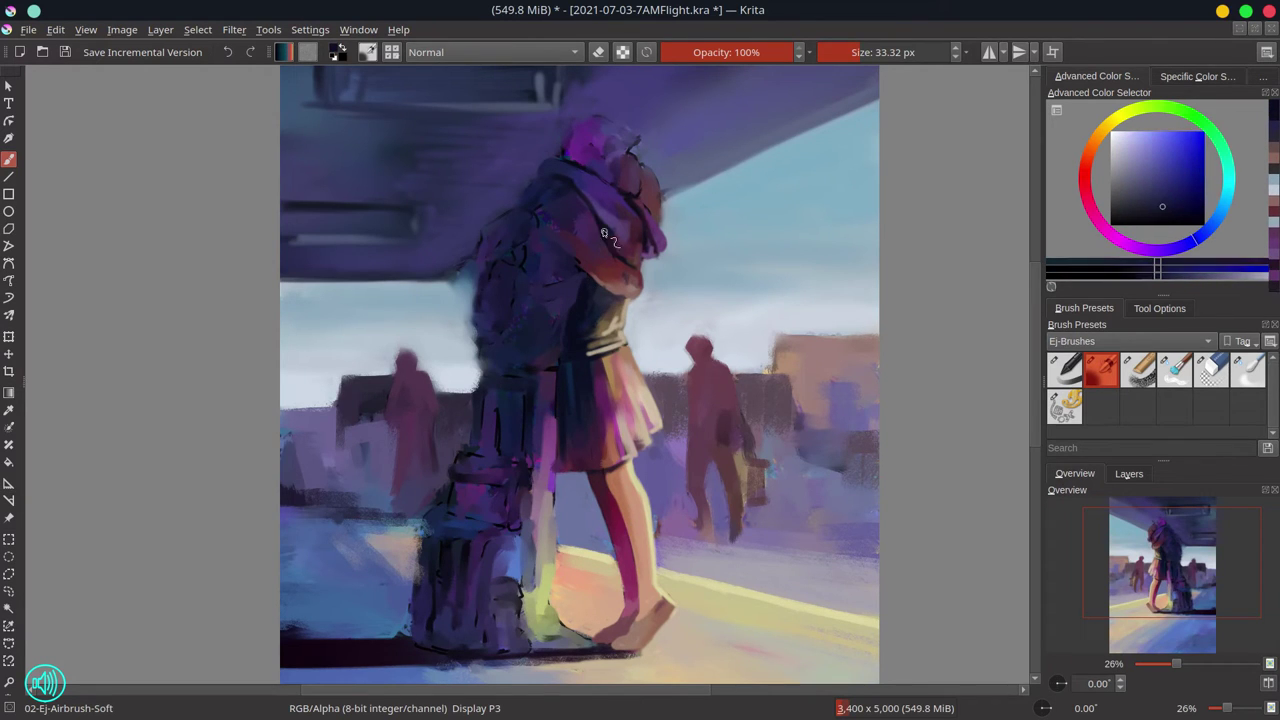
left_click(592, 224, "ctrl")
left_click_drag(590, 224, 575, 227)
left_click(665, 158, "ctrl")
left_click(653, 176, "ctrl")
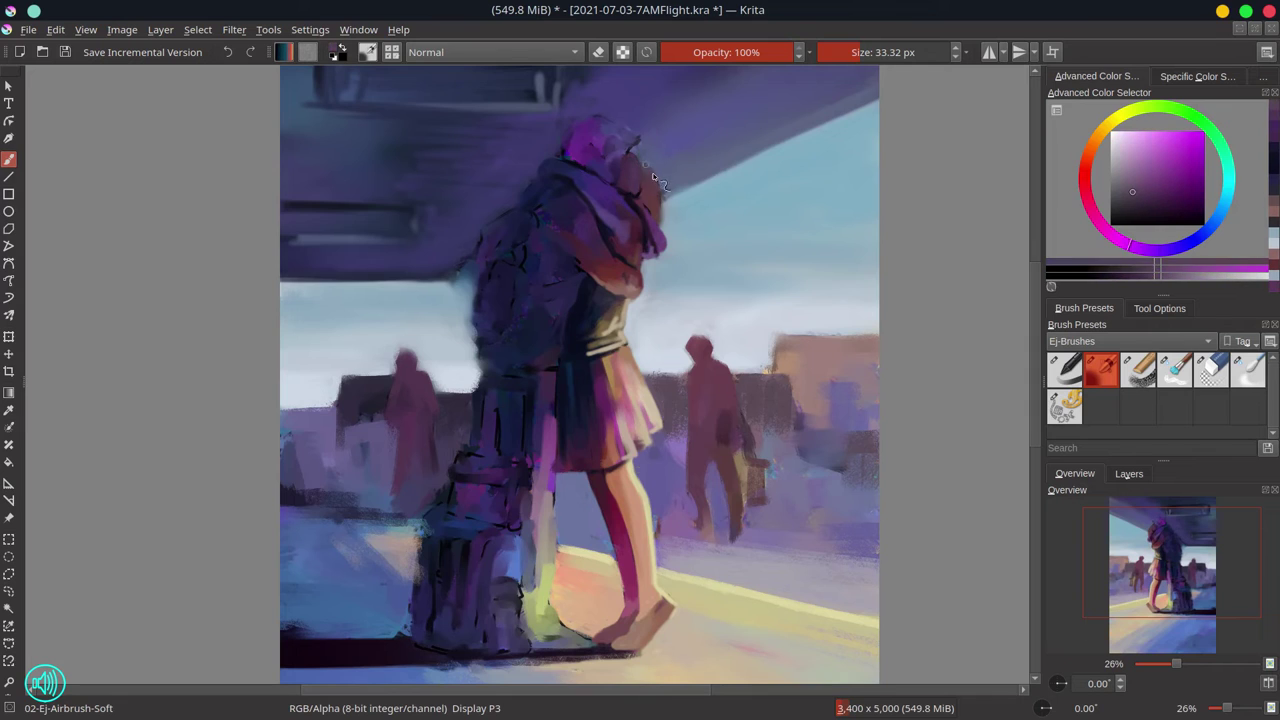
left_click(660, 210, "ctrl")
left_click(680, 190, "ctrl")
left_click(653, 158, "ctrl")
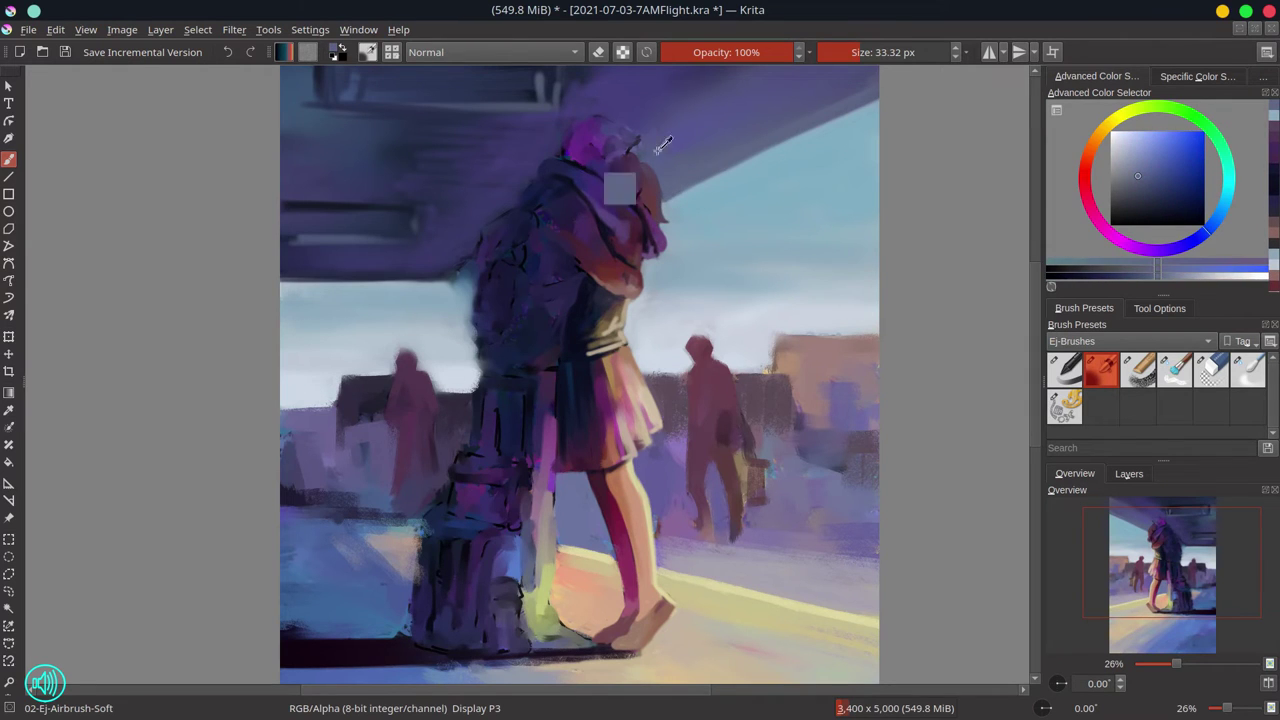
Paint lighter mauve and dark plum strands into the woman's hair at about 37 px.
left_click(632, 154, "ctrl")
left_click_drag(1144, 186, 1135, 172)
left_click_drag(640, 190, 637, 183)
left_click(645, 200, "ctrl")
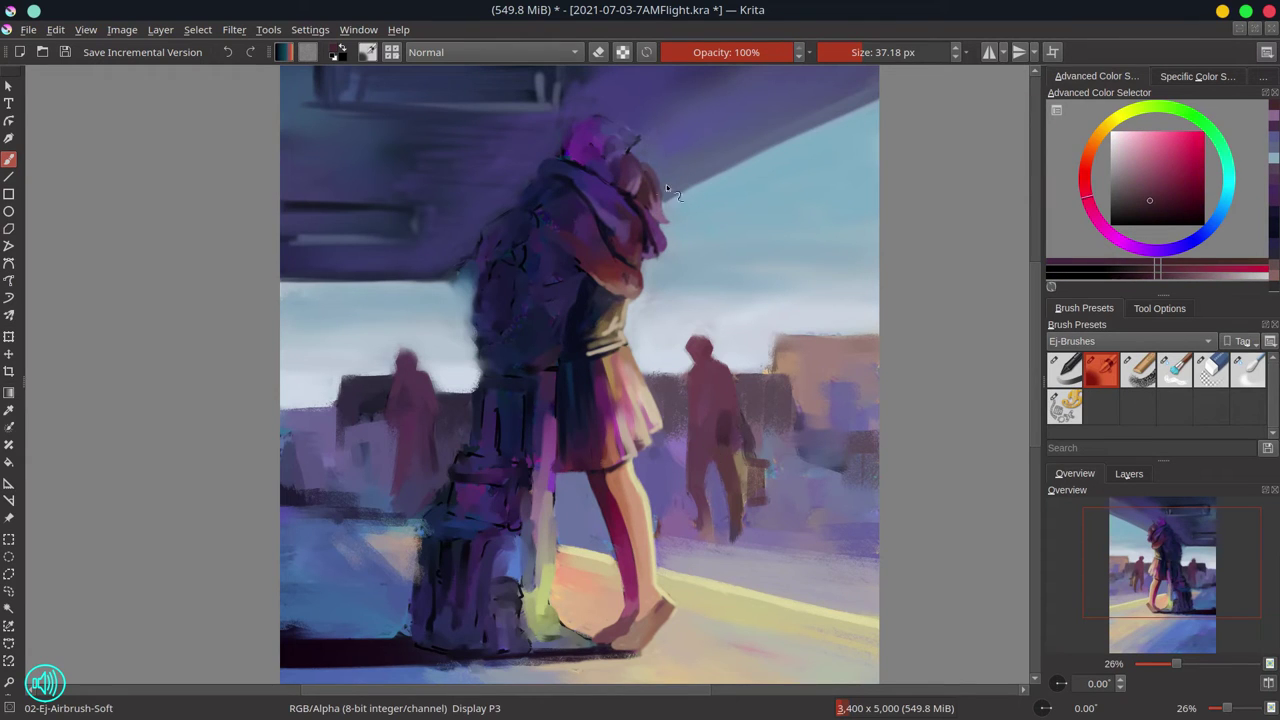
Add sampled violet tones to the area below the scarf above the woman's arm at about 37 px.
left_click(620, 208, "ctrl")
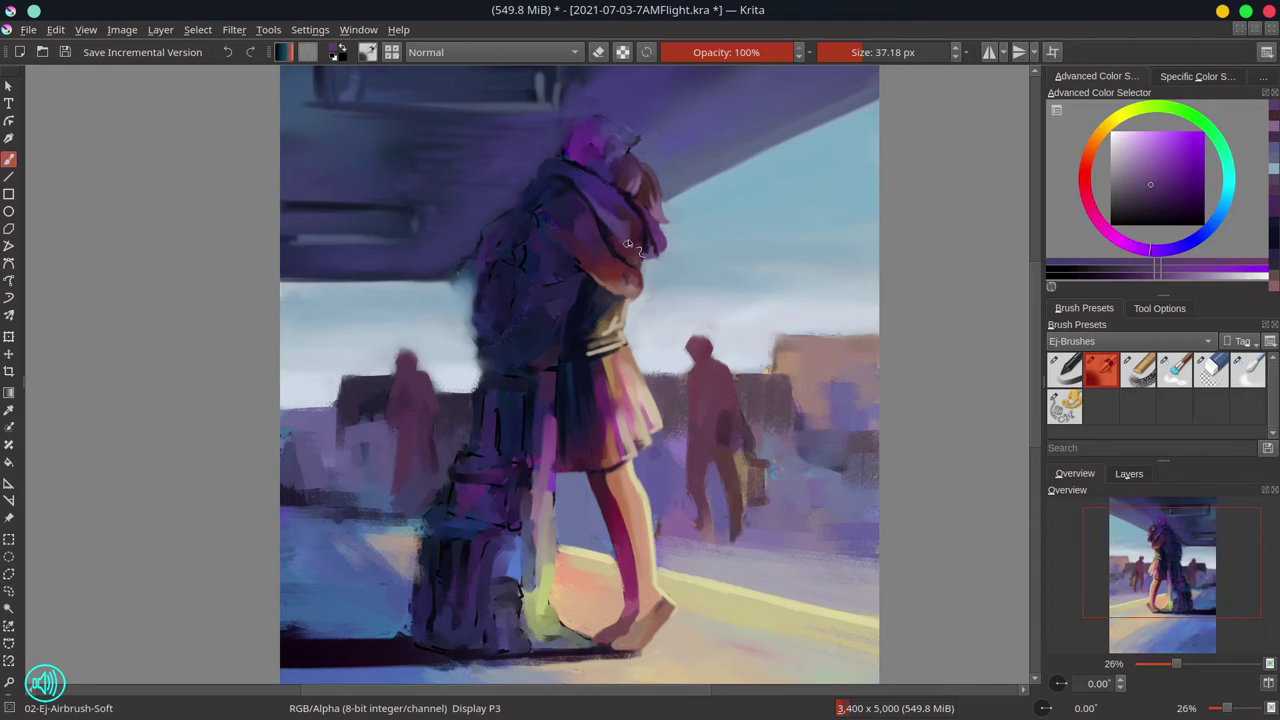
mouse_move(626, 240)
left_mouse_down()
mouse_move(605, 206)
mouse_move(639, 230)
mouse_move(655, 318)
mouse_move(640, 236)
left_mouse_up()
left_click(607, 208, "ctrl")
left_click(628, 254, "ctrl")
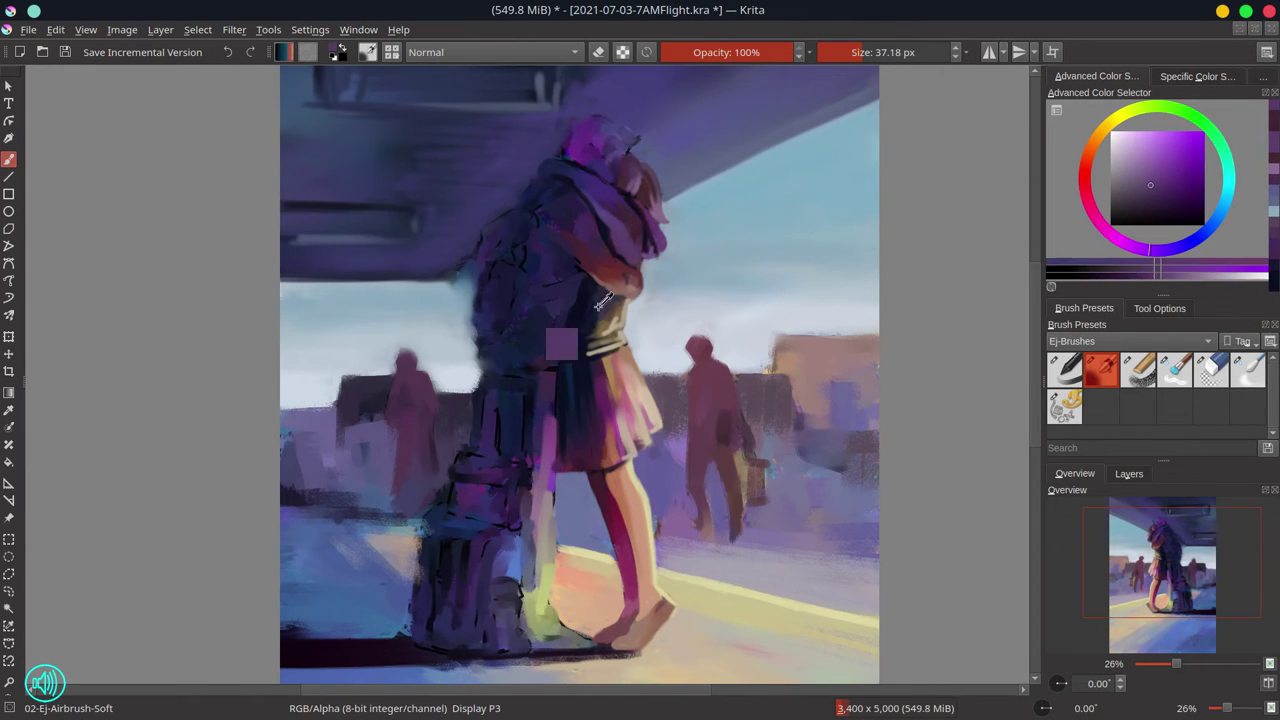
Shade the woman's top under her arm with sampled dark blue and muted highlight tones at up to about 51 px.
left_click(598, 308, "ctrl")
left_click_drag(600, 302, 605, 322)
left_click_drag(604, 316, 618, 306)
left_click(611, 321, "ctrl")
left_click(1146, 174)
key("bracketright")
left_click(594, 297, "ctrl")
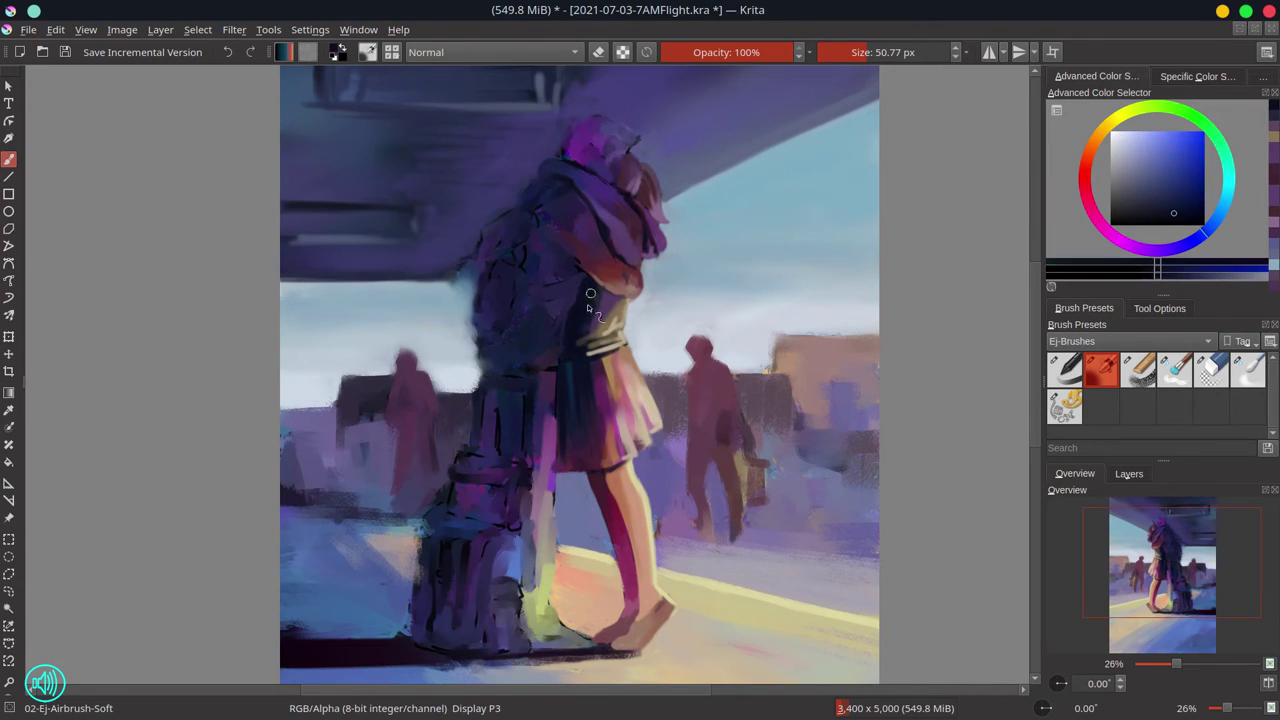
Sample a dark blue-violet from the man's trousers, save the painting, and zoom out to 12.5% to review the composition.
left_click(535, 457, "ctrl")
key("ctrl+s")
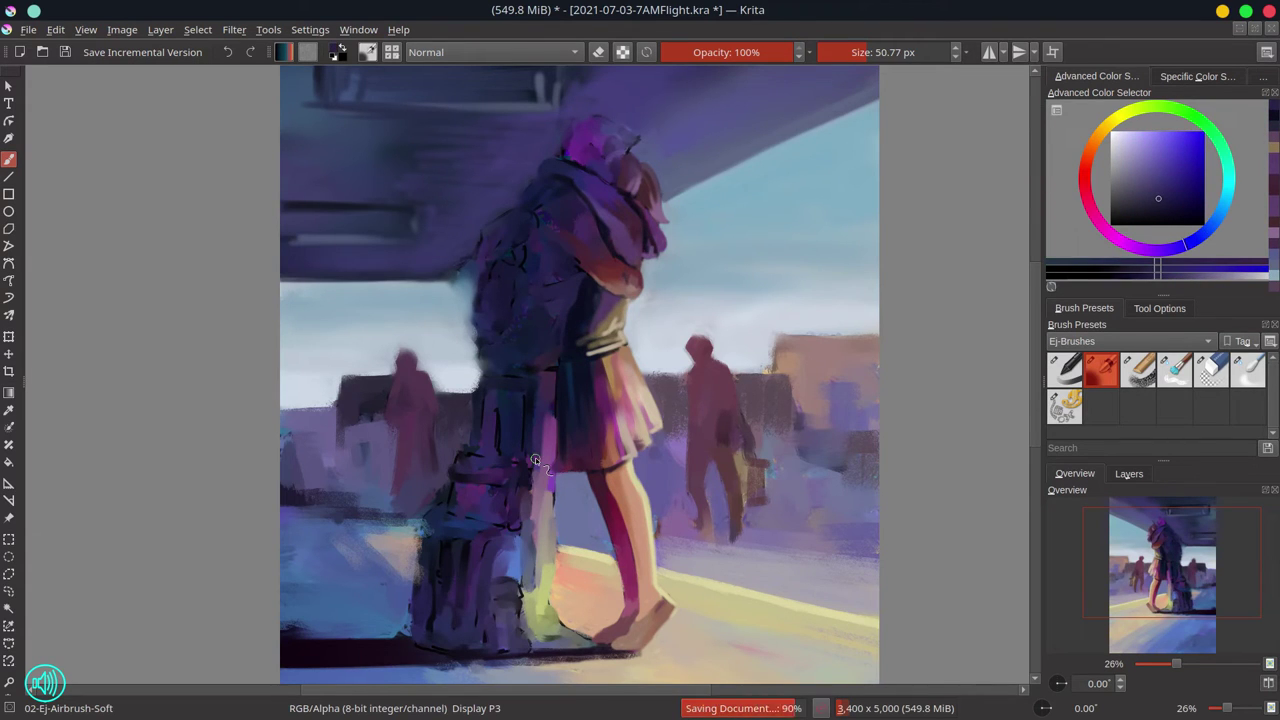
key("minus")
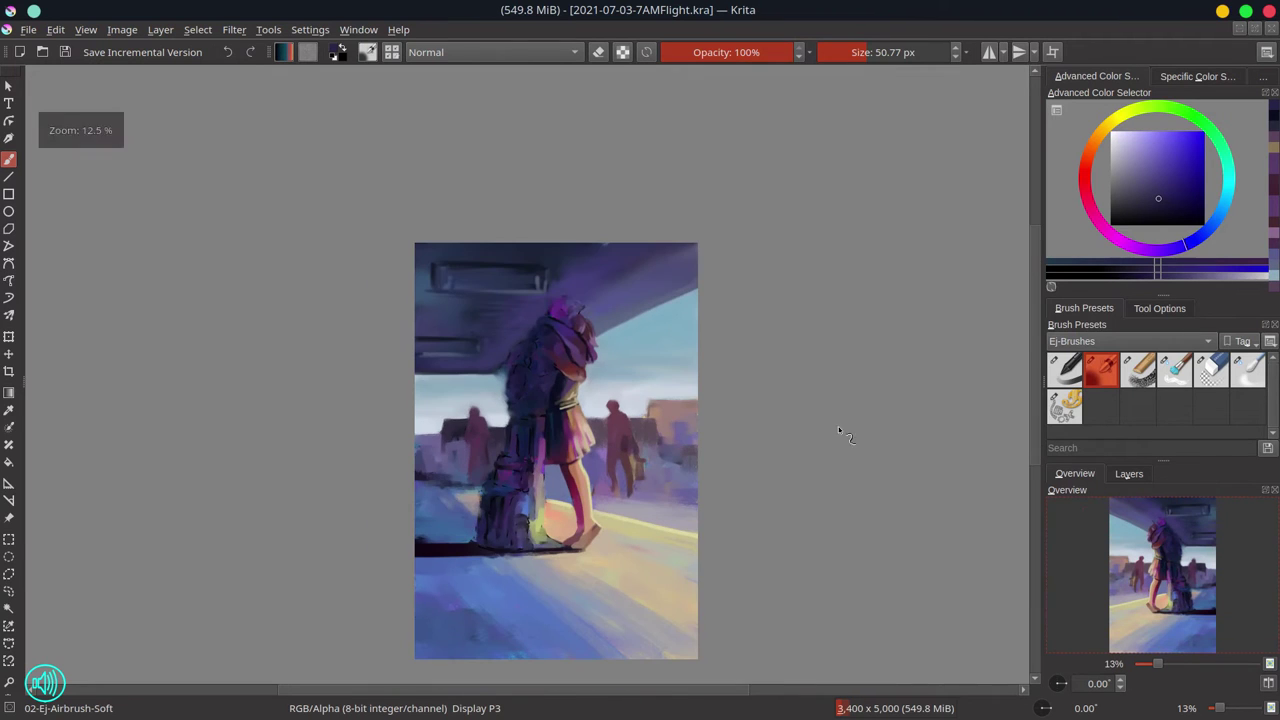
Paint a sampled tan highlight along the woman's back below the scarf at about 25 px, and save the painting.
mouse_move(606, 370)
left_mouse_down()
mouse_move(604, 305)
mouse_move(540, 330)
left_mouse_up()
left_click(560, 502, "ctrl")
left_click(554, 506, "ctrl")
mouse_move(550, 324)
left_mouse_down()
mouse_move(555, 293)
mouse_move(563, 333)
left_mouse_up()
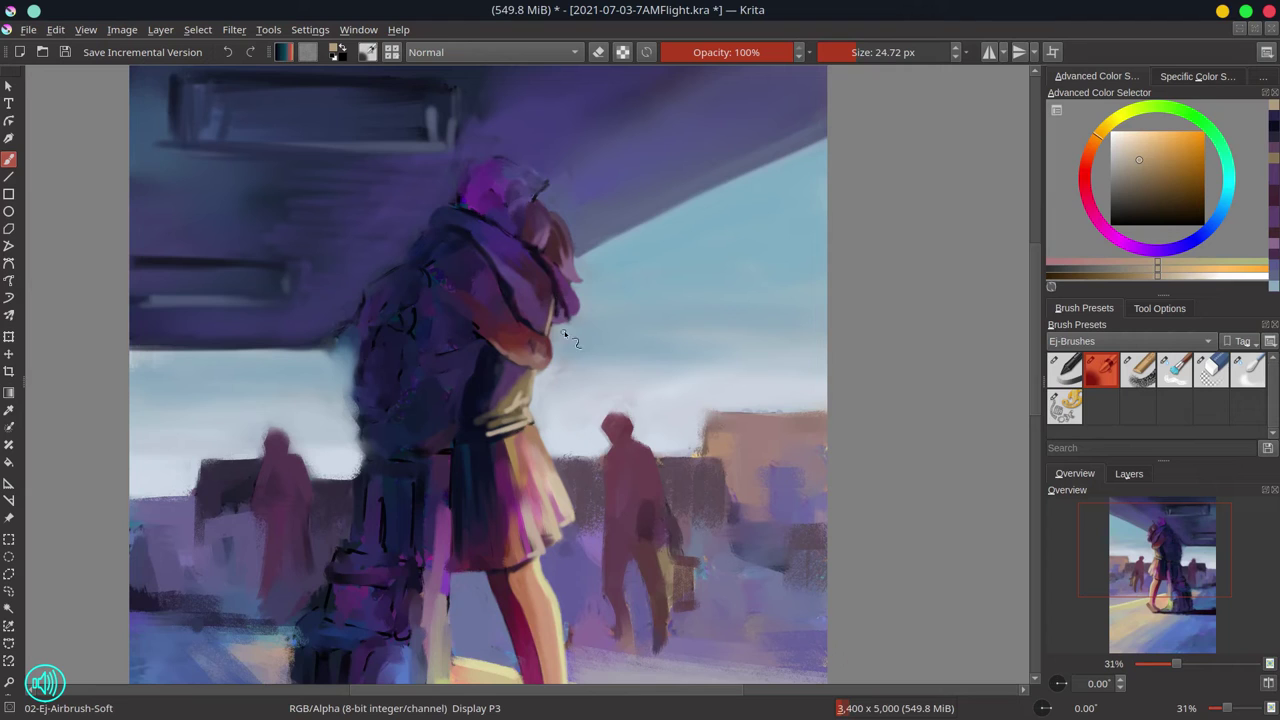
key("minus")
key("minus")
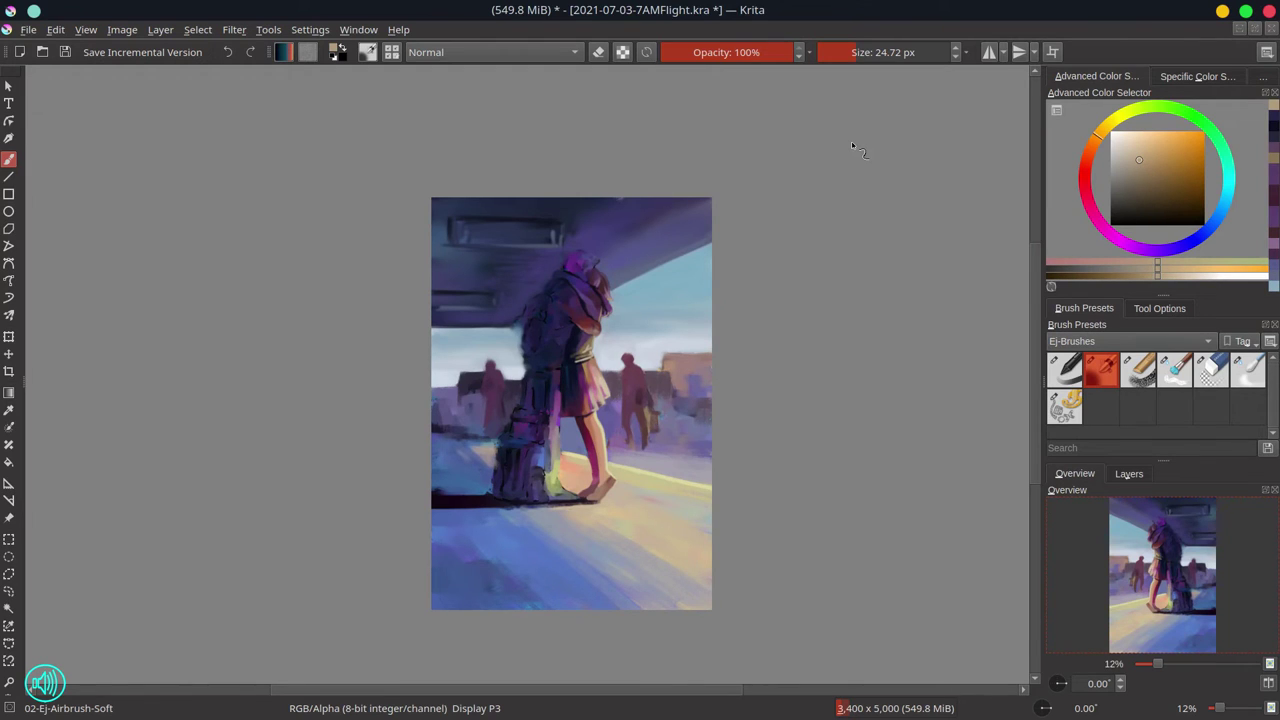
key("ctrl+s")
Paint a sampled mid blue along the edge of the ground shadow beside the luggage at about 68 px.
left_click(453, 484, "ctrl")
left_click_drag(448, 487, 452, 487, "shift")
left_click_drag(446, 492, 430, 496)
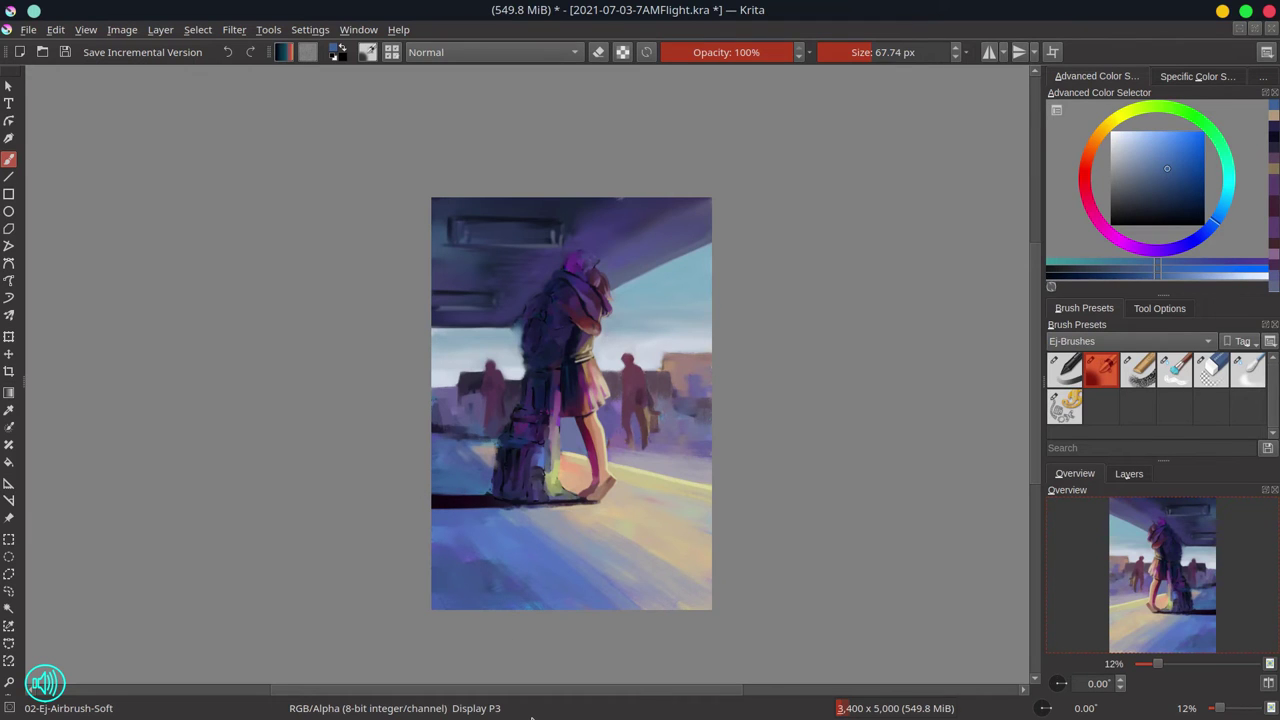
Show the Copy of Paint Layer 1 line art and shade the man's backpack and jacket with sampled dark blue and red tones at about 46 px.
left_click(1129, 474)
left_click(1053, 543)
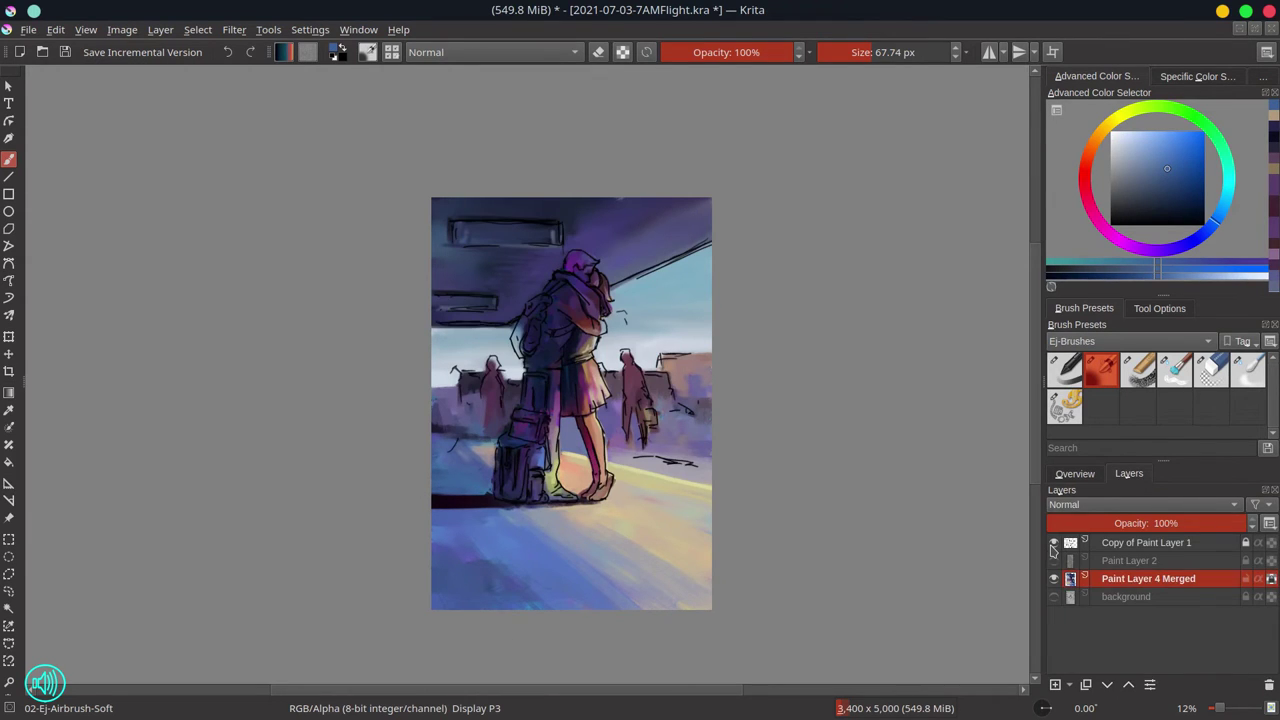
mouse_move(543, 378)
left_mouse_down("ctrl")
mouse_move(522, 277)
mouse_move(500, 258)
left_mouse_up("ctrl")
left_click(521, 275, "ctrl")
mouse_move(497, 256)
left_mouse_down()
mouse_move(482, 303)
mouse_move(530, 209)
mouse_move(474, 288)
mouse_move(490, 323)
mouse_move(609, 348)
mouse_move(613, 383)
mouse_move(518, 300)
left_mouse_up()
left_click(432, 246, "ctrl")
mouse_move(508, 308)
left_mouse_down()
mouse_move(556, 196)
mouse_move(568, 283)
left_mouse_up()
left_click(580, 261, "ctrl")
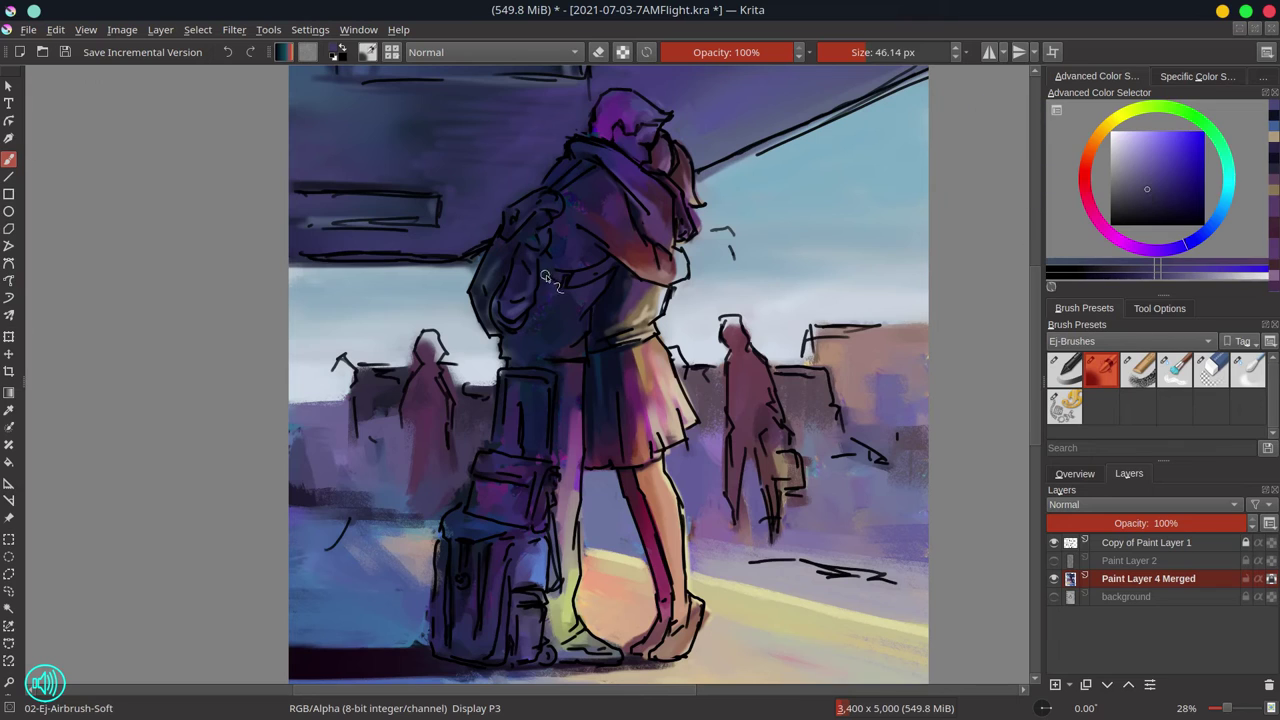
left_click(609, 318, "ctrl")
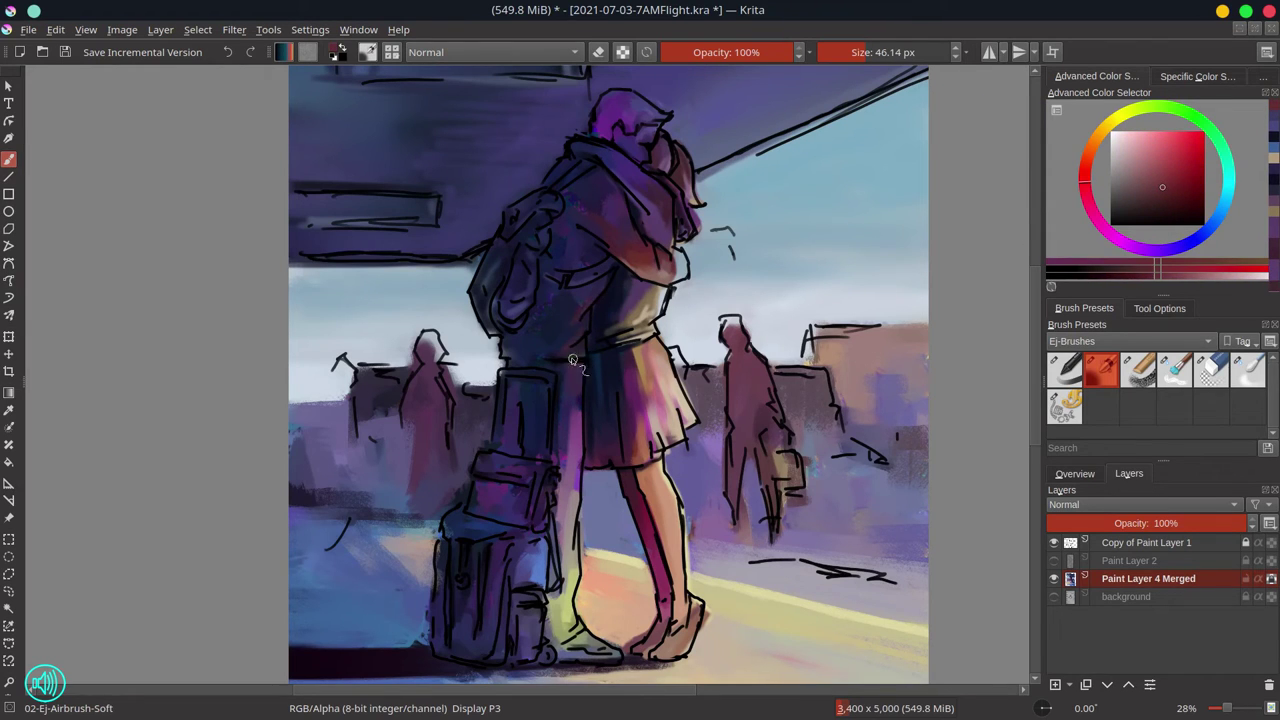
Paint the upper pieces of stacked luggage with sampled light accents and dark blues at about 36 to 53 px.
left_click(546, 518, "ctrl")
left_click(592, 555, "ctrl")
mouse_move(545, 490)
left_mouse_down()
mouse_move(556, 430)
mouse_move(494, 434)
left_mouse_up()
left_click(511, 410, "ctrl")
left_click(1148, 206)
left_click_drag(518, 386, 509, 366)
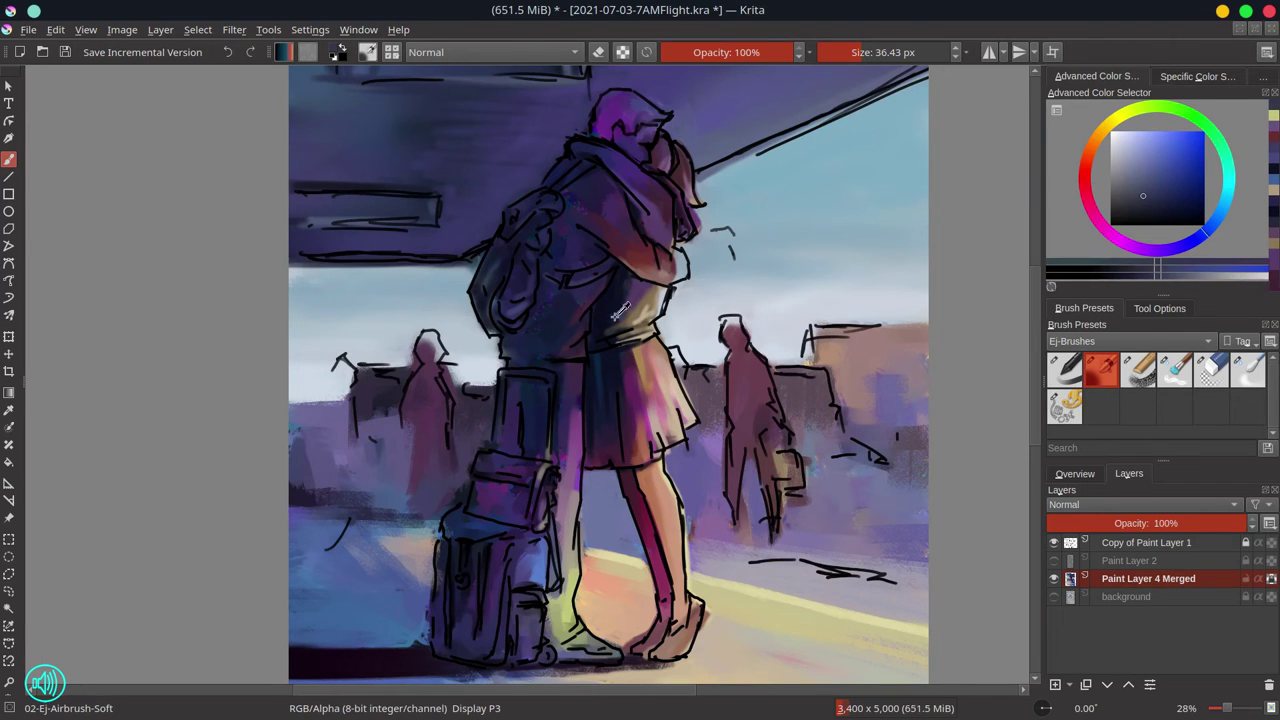
left_click(621, 311, "ctrl")
left_click_drag(506, 420, 540, 420, "shift")
mouse_move(526, 390)
left_mouse_down()
mouse_move(516, 448)
mouse_move(519, 388)
left_mouse_up()
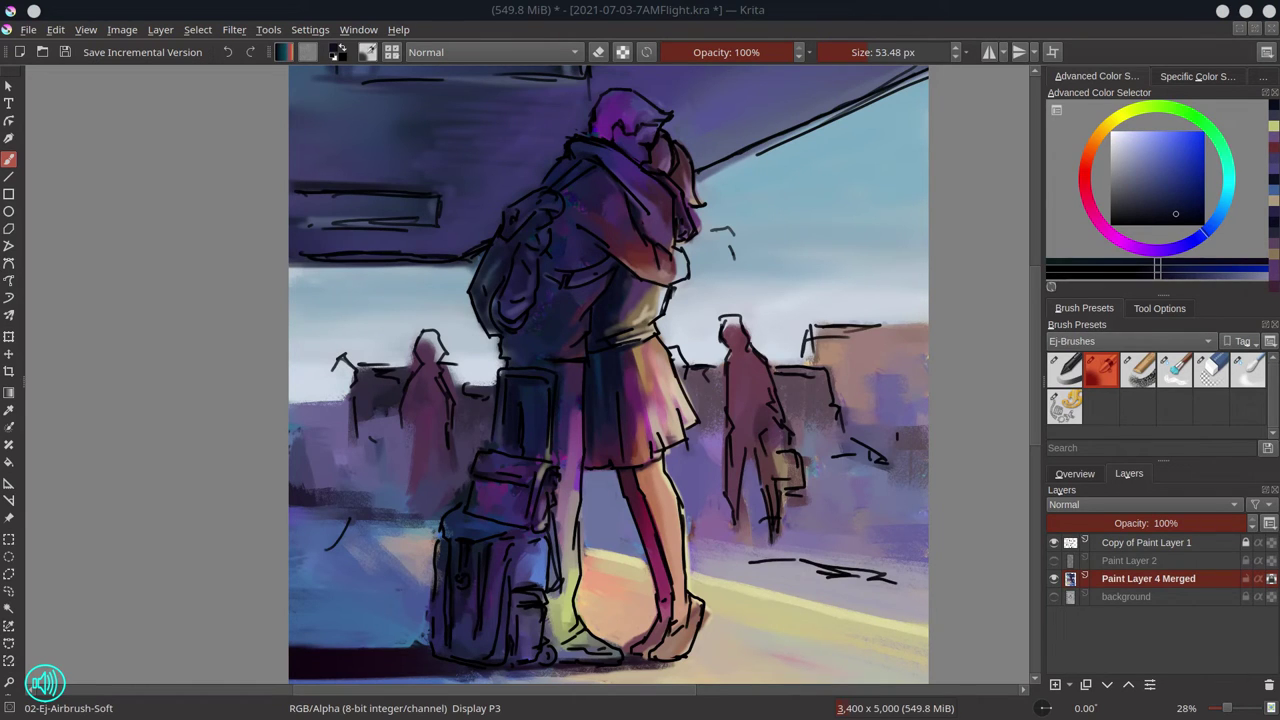
Block in the man's face with a sampled magenta-red and add sampled shading around his jaw and the scarf.
left_click(642, 521, "ctrl")
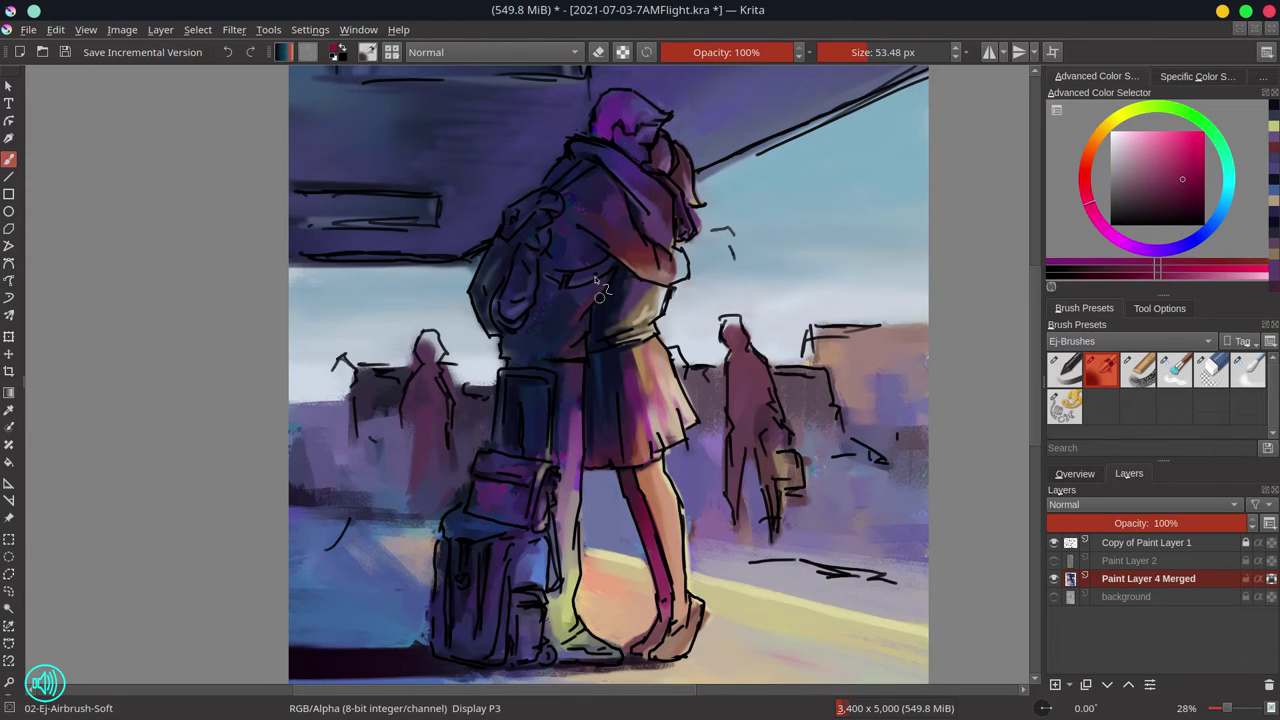
left_click_drag(619, 131, 628, 142)
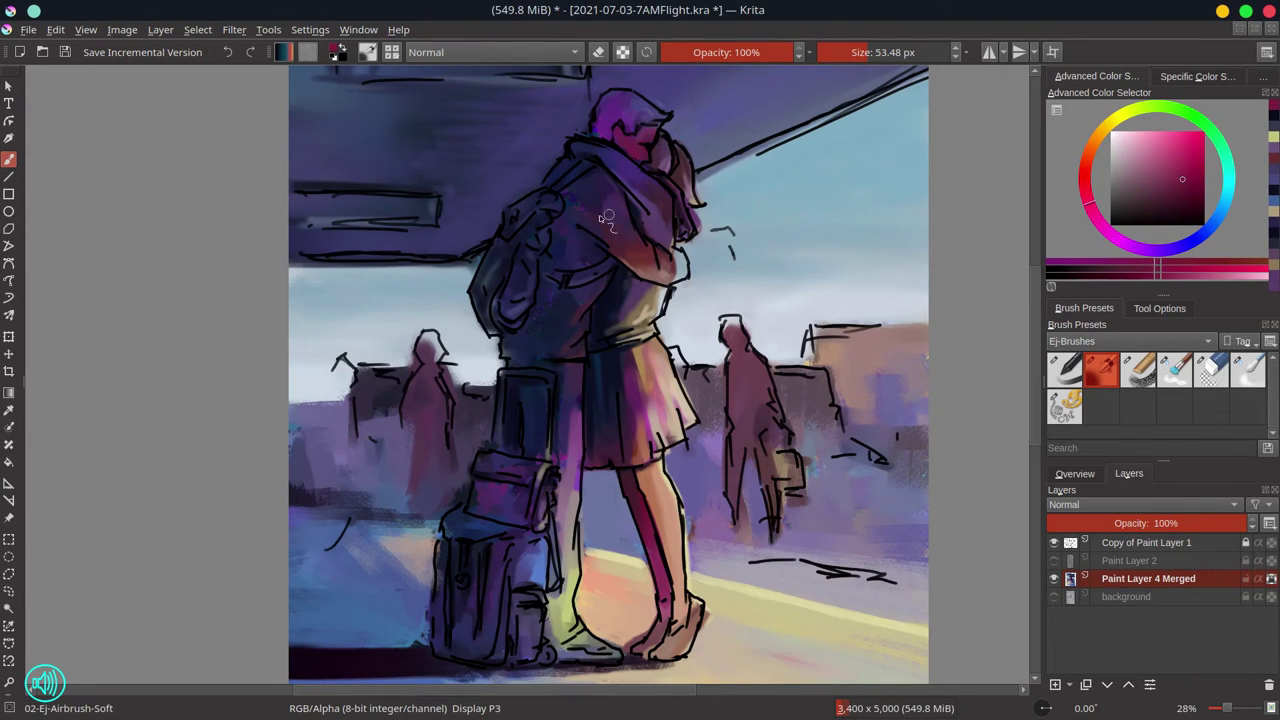
left_click(608, 226, "ctrl")
left_click_drag(658, 190, 634, 190)
left_click_drag(643, 147, 655, 138)
Hide the line art and refine the man's face and ear area with sampled reds and dark blues at about 31 px.
left_click(1053, 543)
left_click(640, 138, "ctrl")
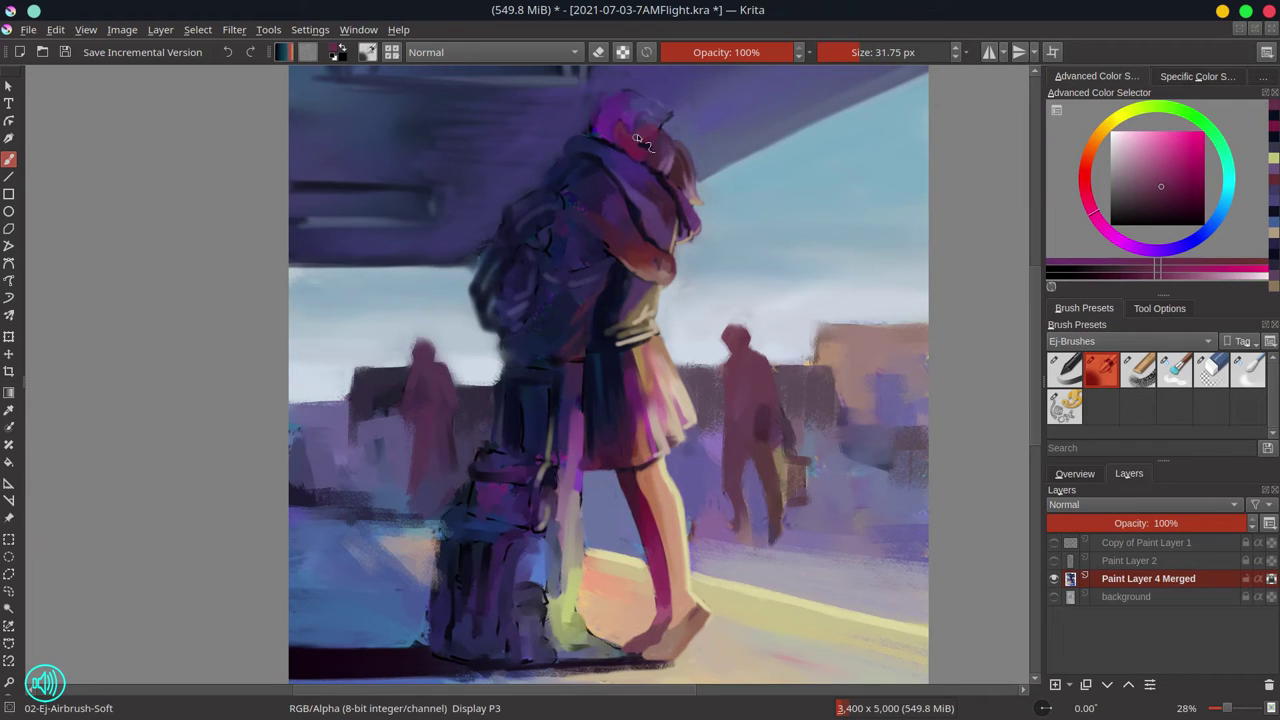
left_click(638, 138, "ctrl")
left_click(646, 152, "ctrl")
left_click(643, 137, "ctrl")
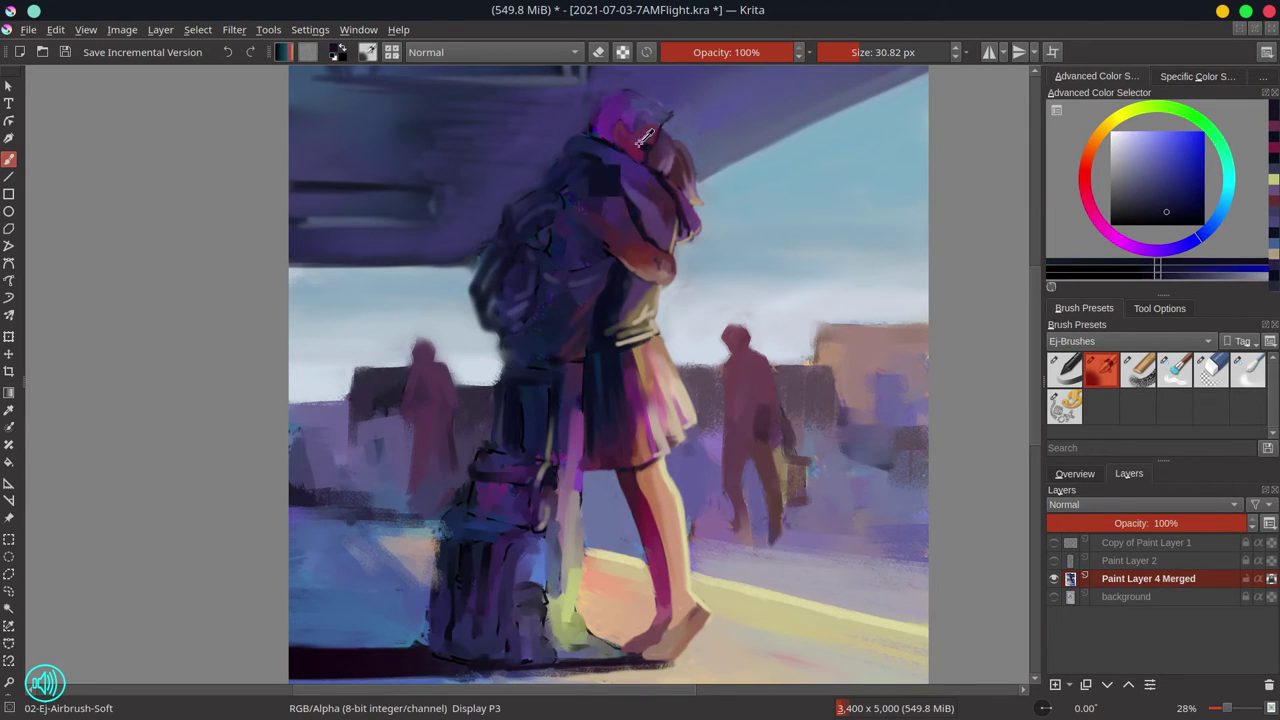
left_click(638, 140, "ctrl")
left_click(646, 151, "ctrl")
mouse_move(642, 139)
left_mouse_down()
mouse_move(652, 134)
mouse_move(654, 160)
mouse_move(626, 150)
mouse_move(632, 168)
left_mouse_up()
left_click(639, 140, "ctrl")
left_click(647, 152, "ctrl")
left_click(640, 138, "ctrl")
left_click(622, 152, "ctrl")
left_click(600, 146, "ctrl")
left_click(606, 106, "ctrl")
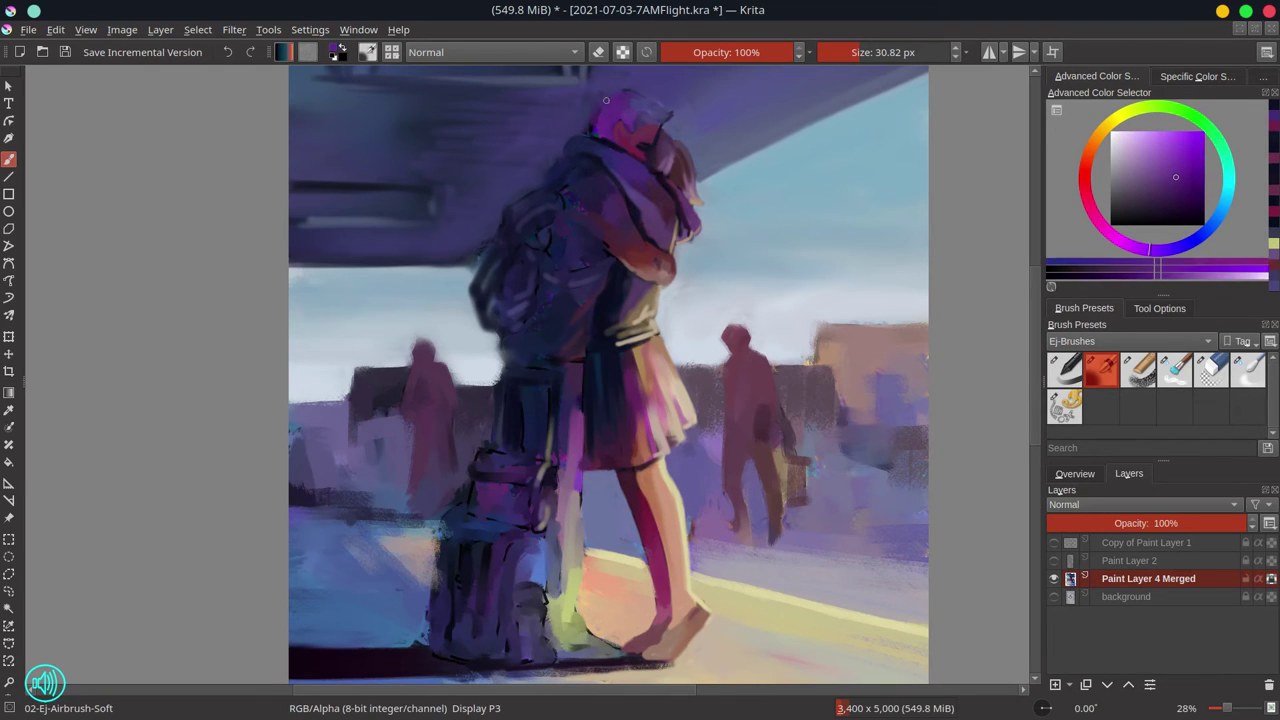
Repaint the man's hair and the back of his neck with sampled purple and violet tones.
mouse_move(606, 101)
left_mouse_down()
mouse_move(602, 136)
mouse_move(658, 112)
mouse_move(562, 166)
left_mouse_up()
left_click(604, 102, "ctrl")
left_click(650, 131, "ctrl")
left_click(638, 137, "ctrl")
left_click(618, 110, "ctrl")
left_click(583, 162, "ctrl")
left_click(652, 86, "ctrl")
Clean up the ceiling around the man's head with sampled blue-violets at about 48 px, save, and show the painting overview.
mouse_move(648, 90)
left_mouse_down()
mouse_move(663, 98)
mouse_move(602, 92)
mouse_move(615, 88)
mouse_move(593, 133)
mouse_move(672, 108)
mouse_move(674, 120)
left_mouse_up()
left_click(606, 86, "ctrl")
left_click(594, 88, "ctrl")
left_click(584, 120, "ctrl")
left_click(582, 126, "ctrl")
left_click(603, 122, "ctrl")
left_click(672, 98, "ctrl")
left_click(682, 112, "ctrl")
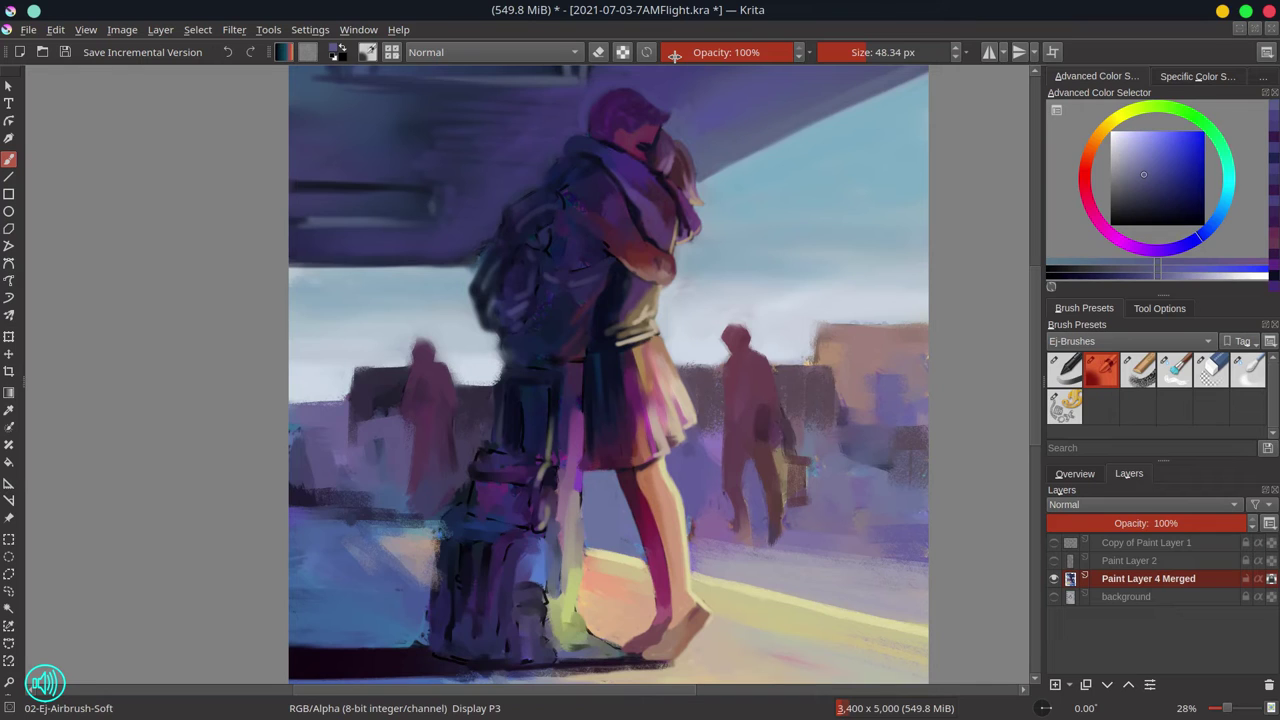
key("ctrl+s")
left_click(1075, 474)
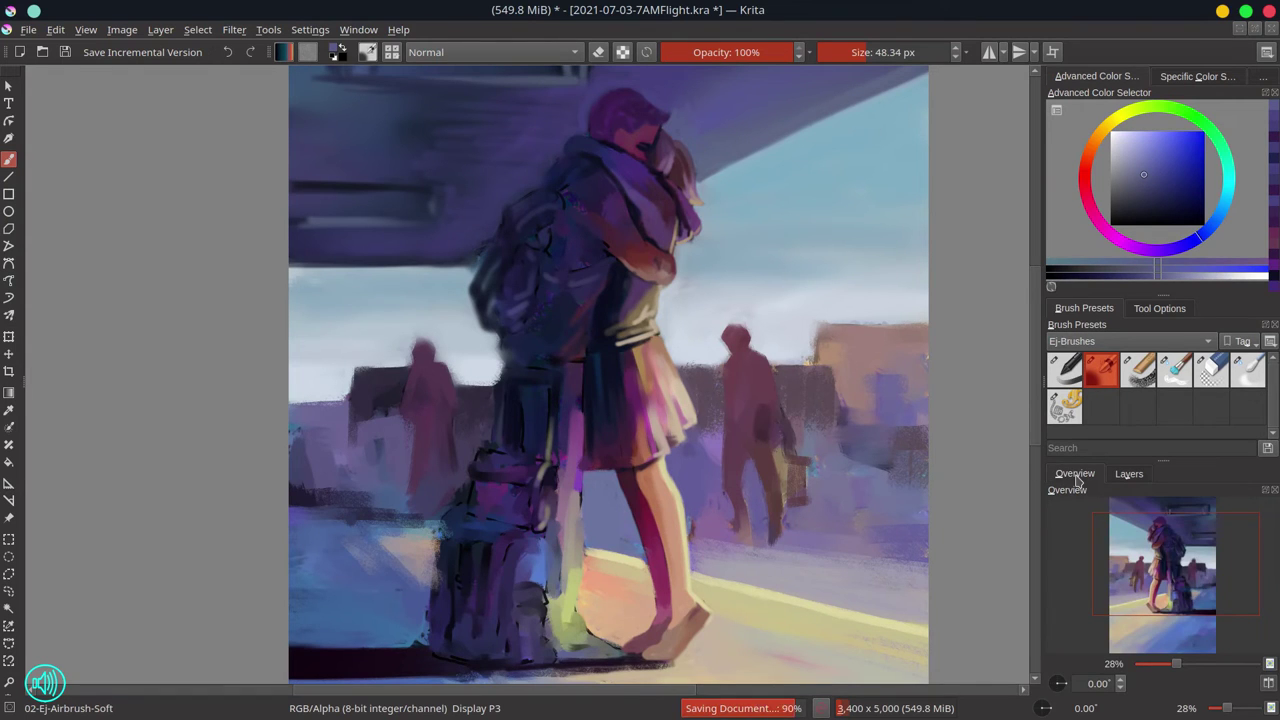
Paint sampled tan light on the woman's top below her arm and dark blue shadow beside it at about 42 px.
left_click(675, 238, "ctrl")
left_click(673, 398, "ctrl")
left_click(651, 285, "ctrl")
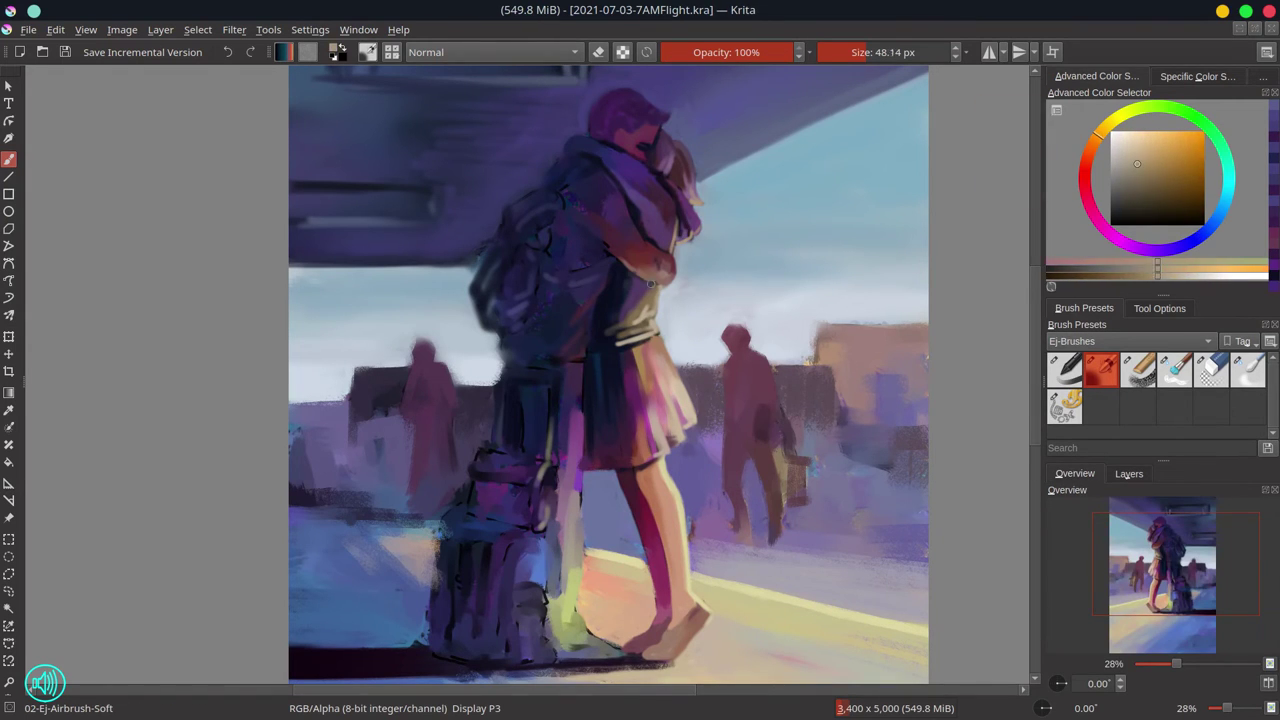
left_click_drag(651, 285, 638, 285, "shift")
mouse_move(661, 282)
left_mouse_down()
mouse_move(656, 292)
mouse_move(615, 262)
left_mouse_up()
left_click(634, 274, "ctrl")
left_click(610, 272, "ctrl")
left_click_drag(612, 256, 598, 257)
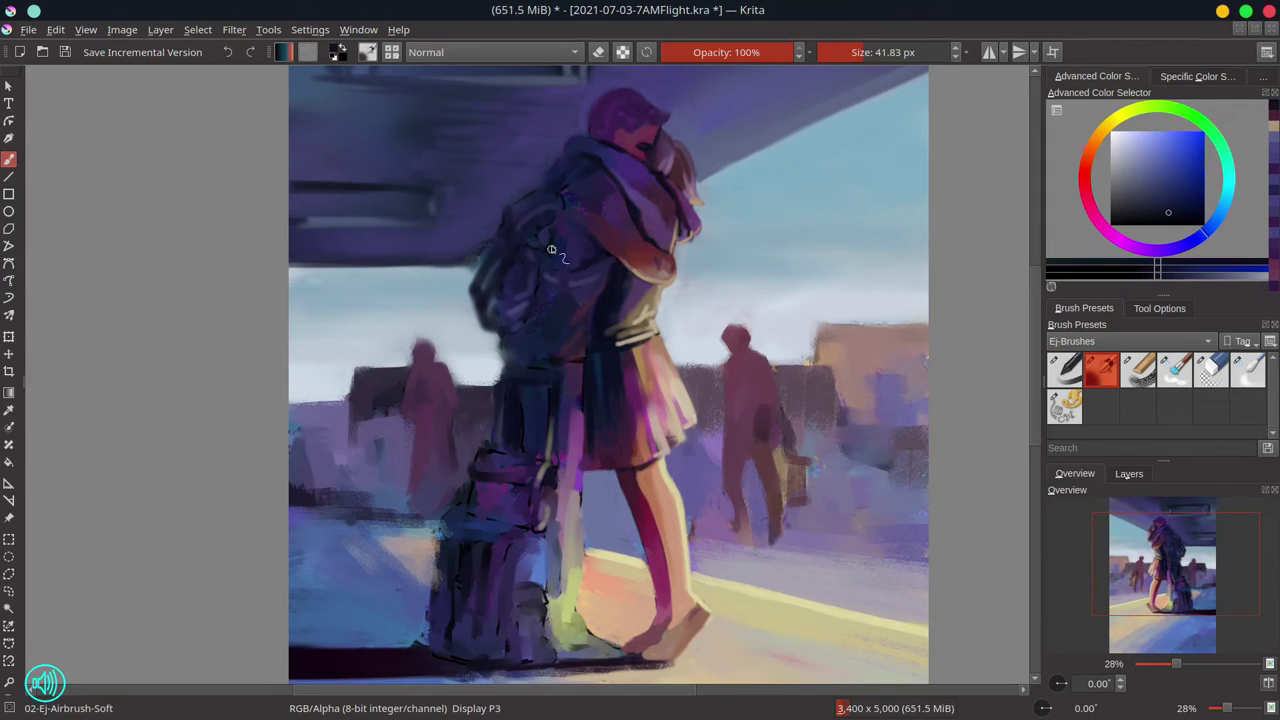
Define the backpack's straps and upper contour with dark blue and sampled ceiling tones at about 37 px.
left_click(1169, 216)
left_click_drag(556, 216, 554, 216, "shift")
left_click_drag(556, 214, 537, 236)
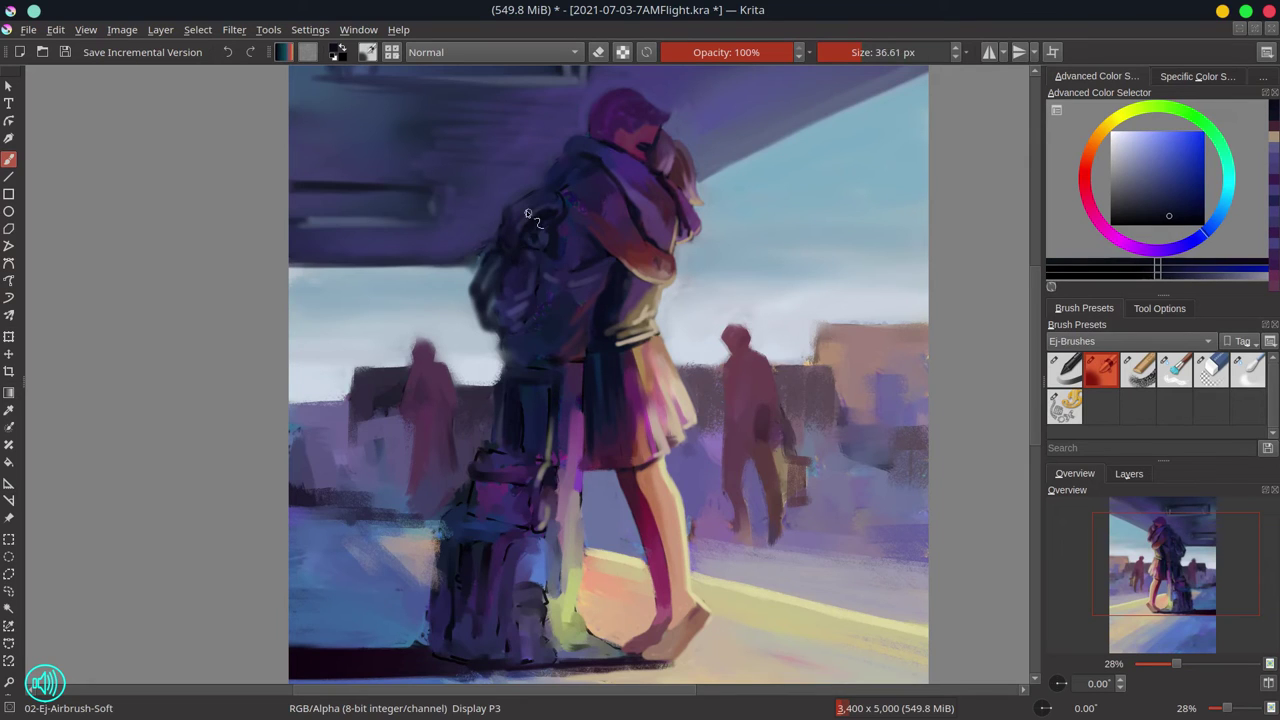
left_click(558, 172, "ctrl")
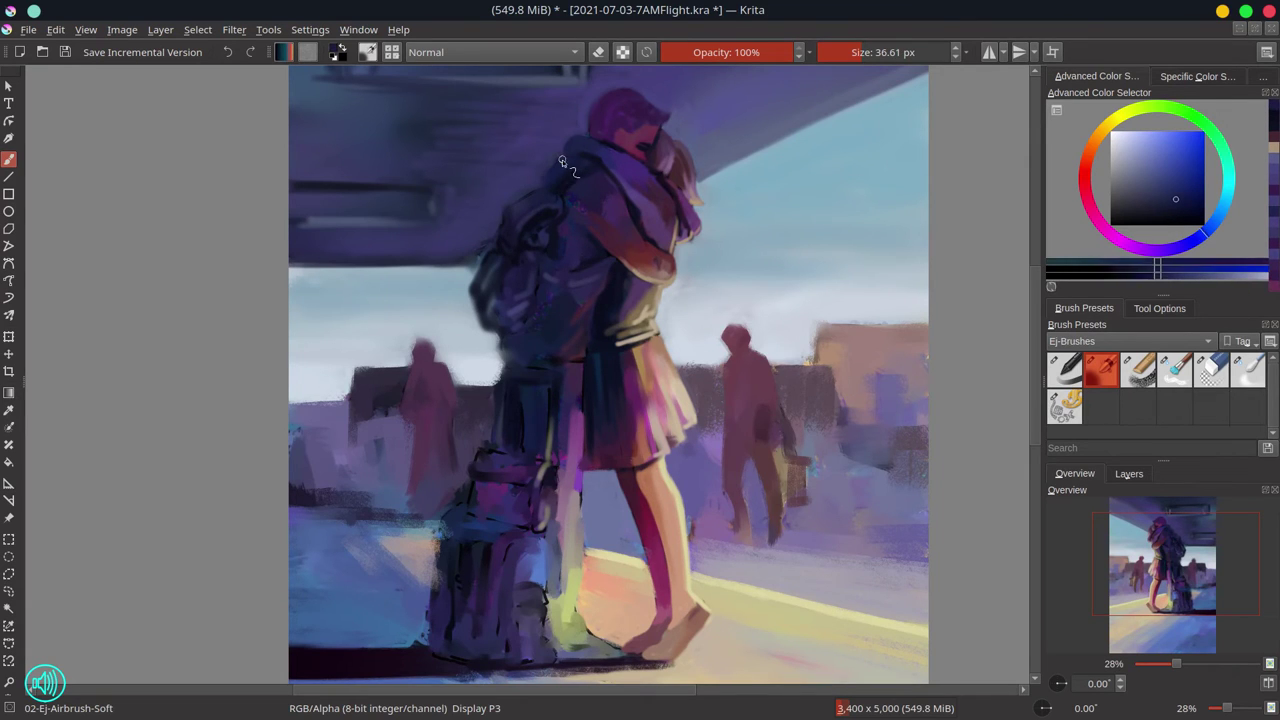
left_click(532, 187, "ctrl")
left_click_drag(556, 178, 476, 253)
left_click(524, 186, "ctrl")
left_click(500, 204, "ctrl")
Sharpen the ceiling's lower edge against the sky and the backpack's outline with sampled colors at about 48 px, and save the painting.
left_click(440, 263, "ctrl")
mouse_move(430, 265)
left_mouse_down()
mouse_move(408, 268)
mouse_move(482, 272)
left_mouse_up()
left_click(396, 275, "ctrl")
left_click(427, 262, "ctrl")
mouse_move(300, 265)
left_mouse_down()
mouse_move(371, 265)
mouse_move(296, 264)
mouse_move(340, 273)
left_mouse_up()
left_click(328, 263, "ctrl")
left_click(312, 276, "ctrl")
left_click(420, 260, "ctrl")
mouse_move(430, 261)
left_mouse_down()
mouse_move(488, 257)
mouse_move(472, 306)
left_mouse_up()
left_click(492, 257, "ctrl")
key("ctrl+s")
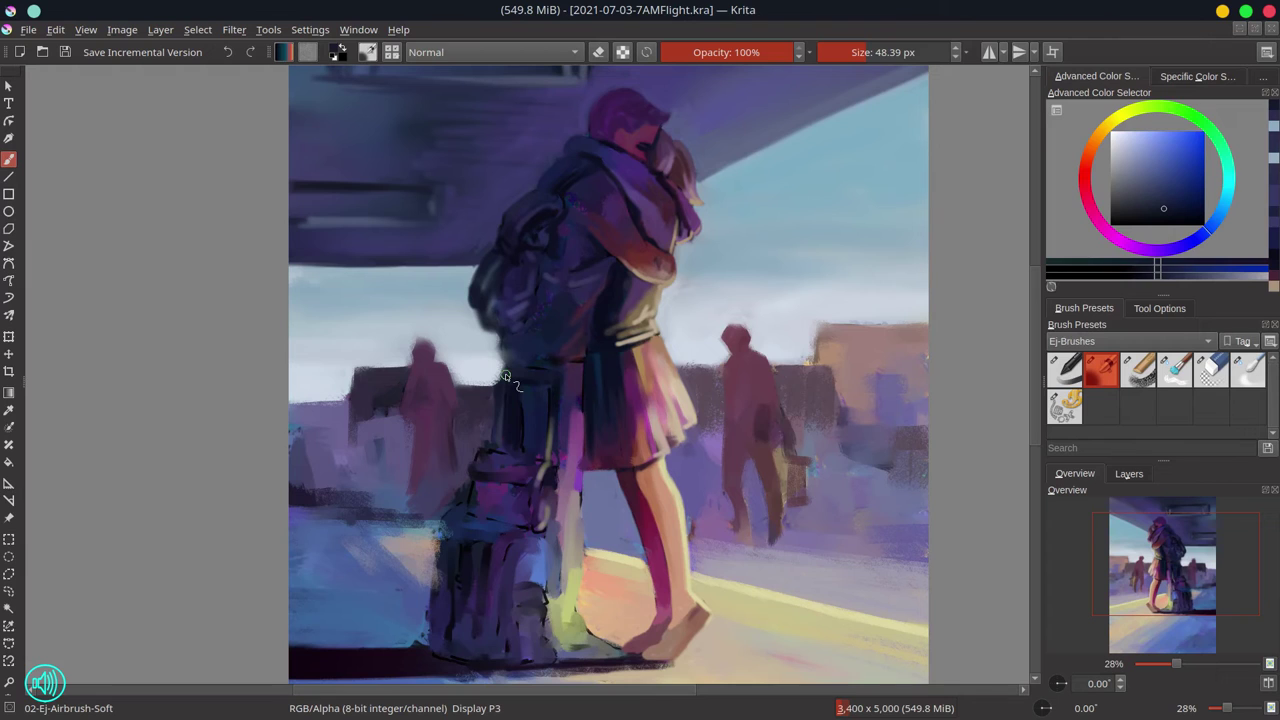
Paint sampled blue-violets over the ceiling above and behind the man's head.
left_click(734, 82, "ctrl")
key("alt+Tab")
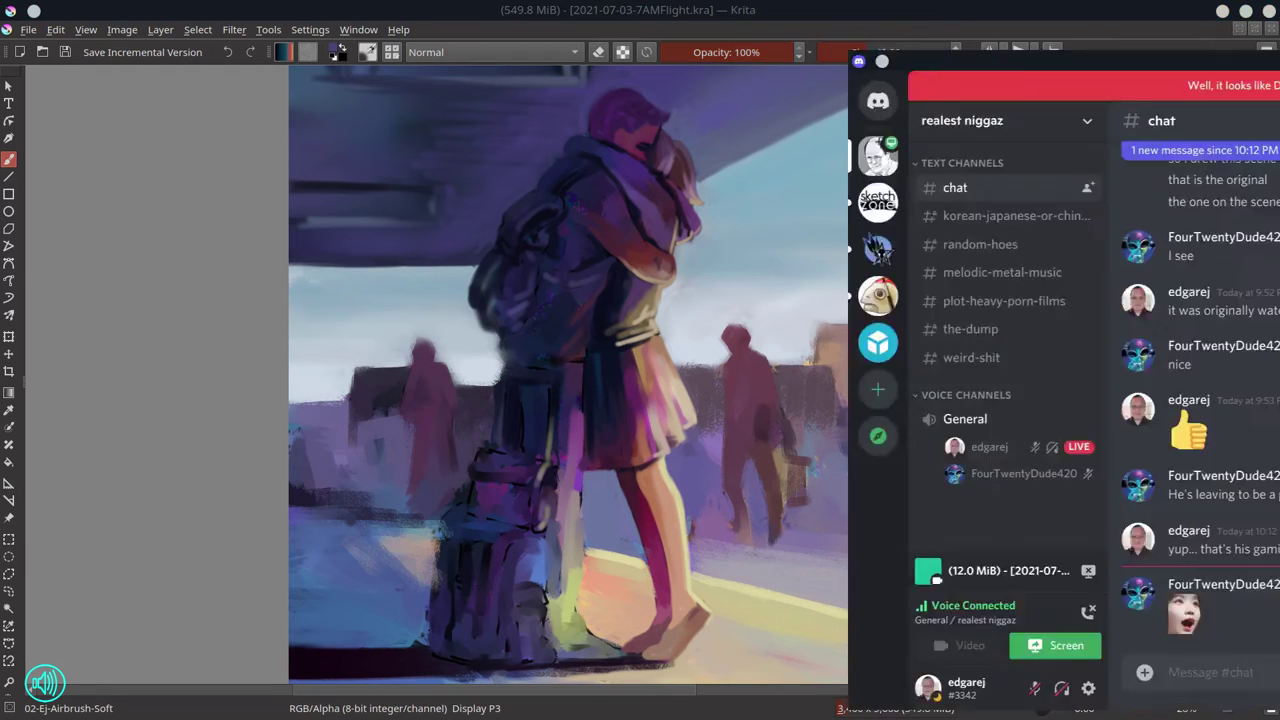
key("alt+Tab")
left_click_drag(717, 74, 729, 74)
mouse_move(640, 78)
left_mouse_down()
mouse_move(610, 74)
mouse_move(663, 81)
mouse_move(610, 73)
mouse_move(589, 96)
left_mouse_up()
left_click(665, 84, "ctrl")
Smooth the ceiling strokes around the light fixture with the Ej-Blender-Blur brush at up to about 122 px, and save.
key("slash")
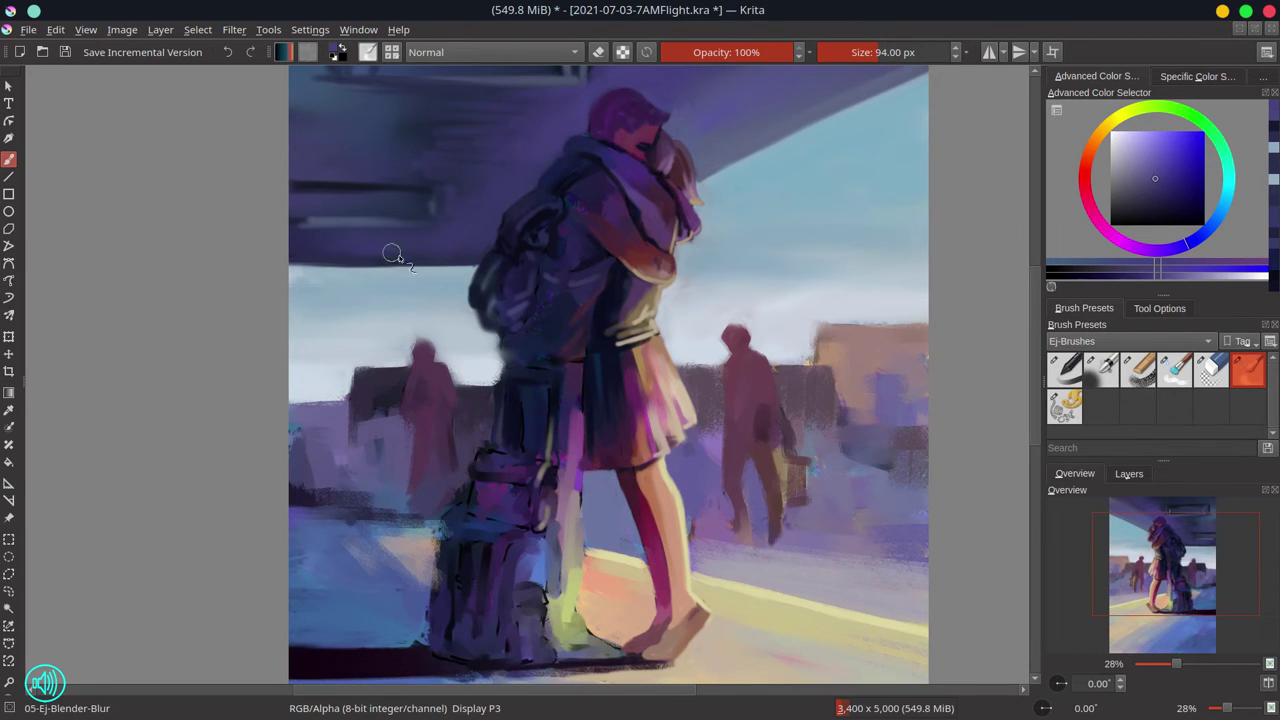
left_click_drag(400, 164, 418, 164)
key("ctrl+s")
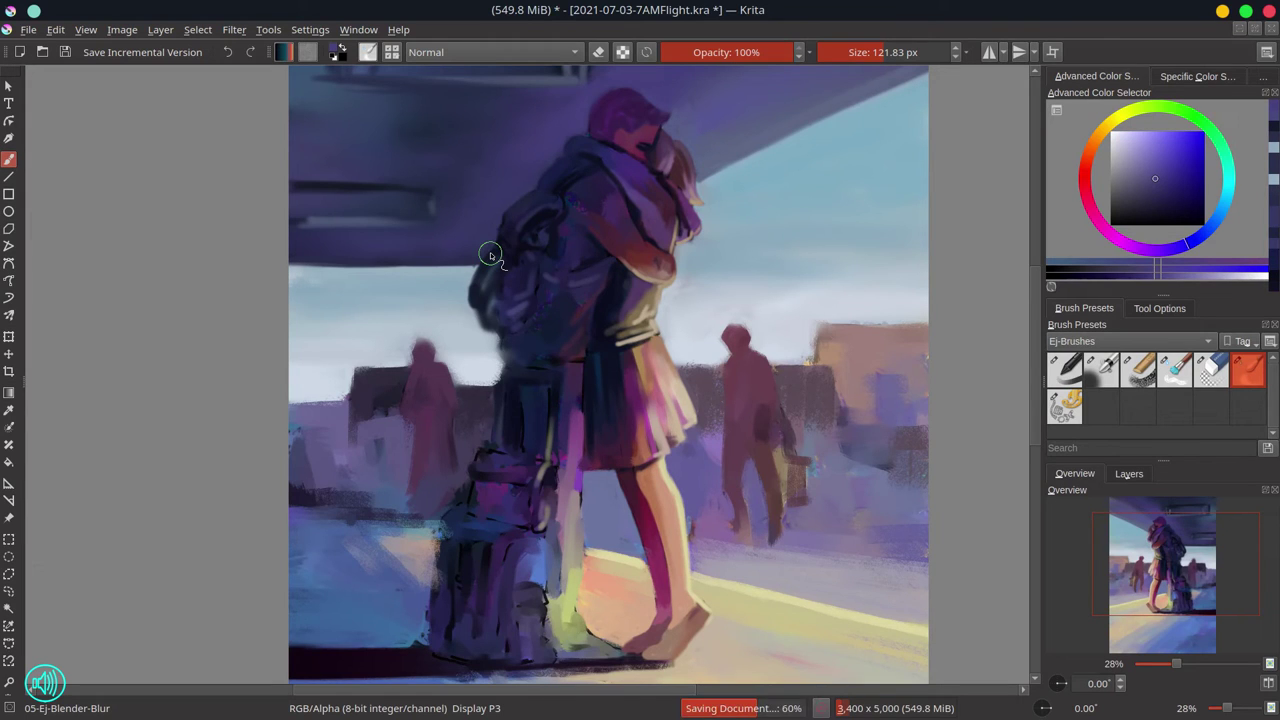
Use the soft airbrush at about 38 px to paint sampled dark blues on the man's jacket and shoulder beside the backpack.
key("slash")
left_click(542, 312, "ctrl")
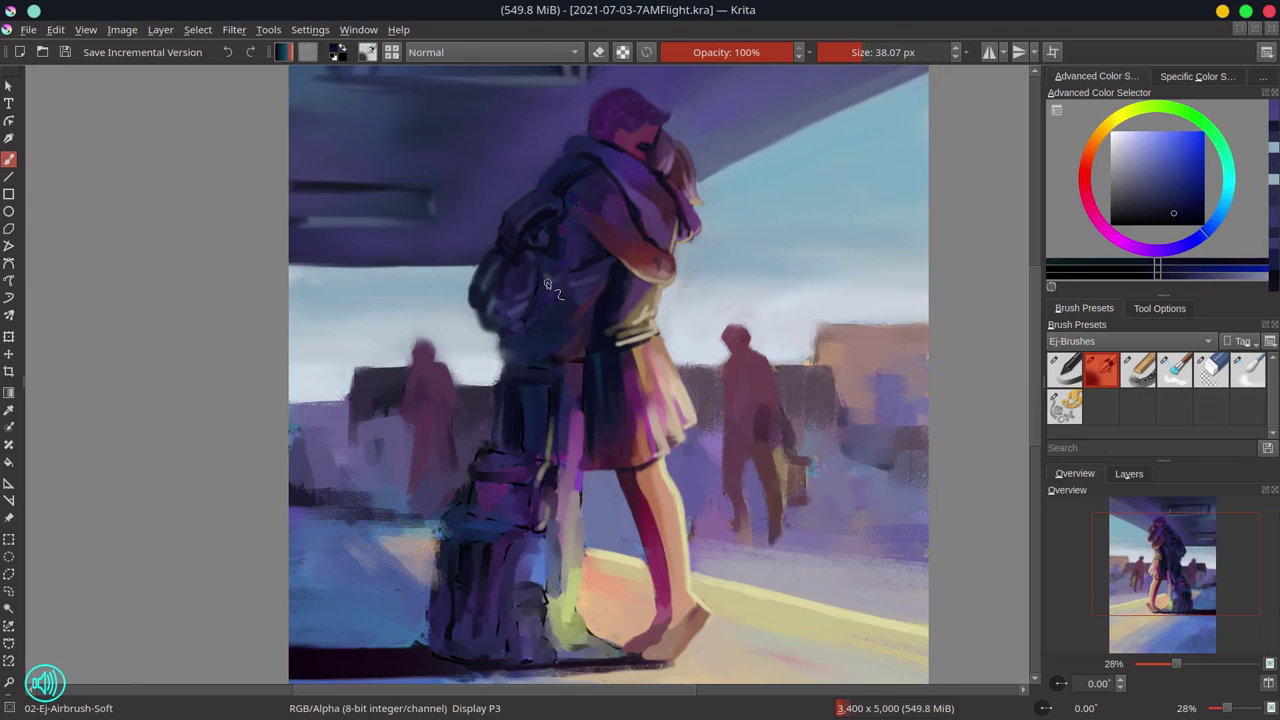
left_click(548, 285)
left_click(560, 154, "ctrl")
mouse_move(562, 156)
left_mouse_down()
mouse_move(532, 178)
mouse_move(546, 171)
left_mouse_up()
left_click(562, 152, "ctrl")
Shade the back and lower edge of the man's jacket around the backpack with sampled dark blues at about 38 px.
left_click(568, 280, "ctrl")
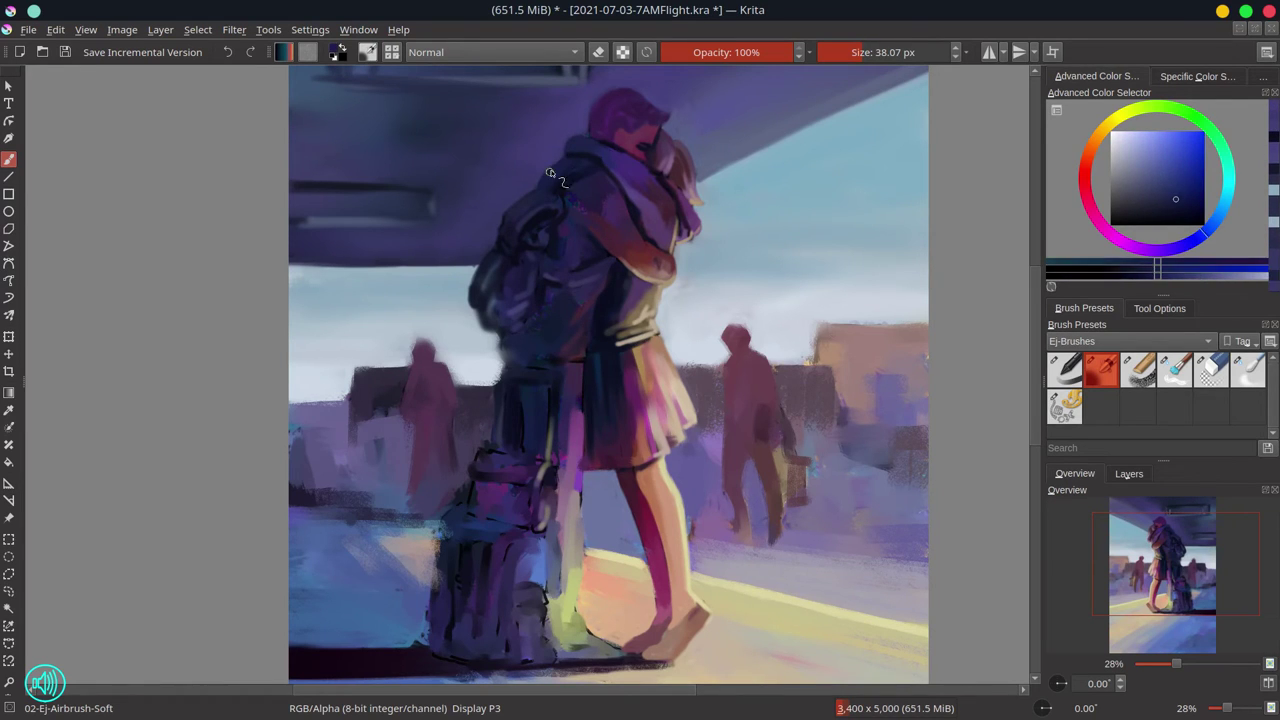
left_click(568, 288)
left_click(570, 299, "ctrl")
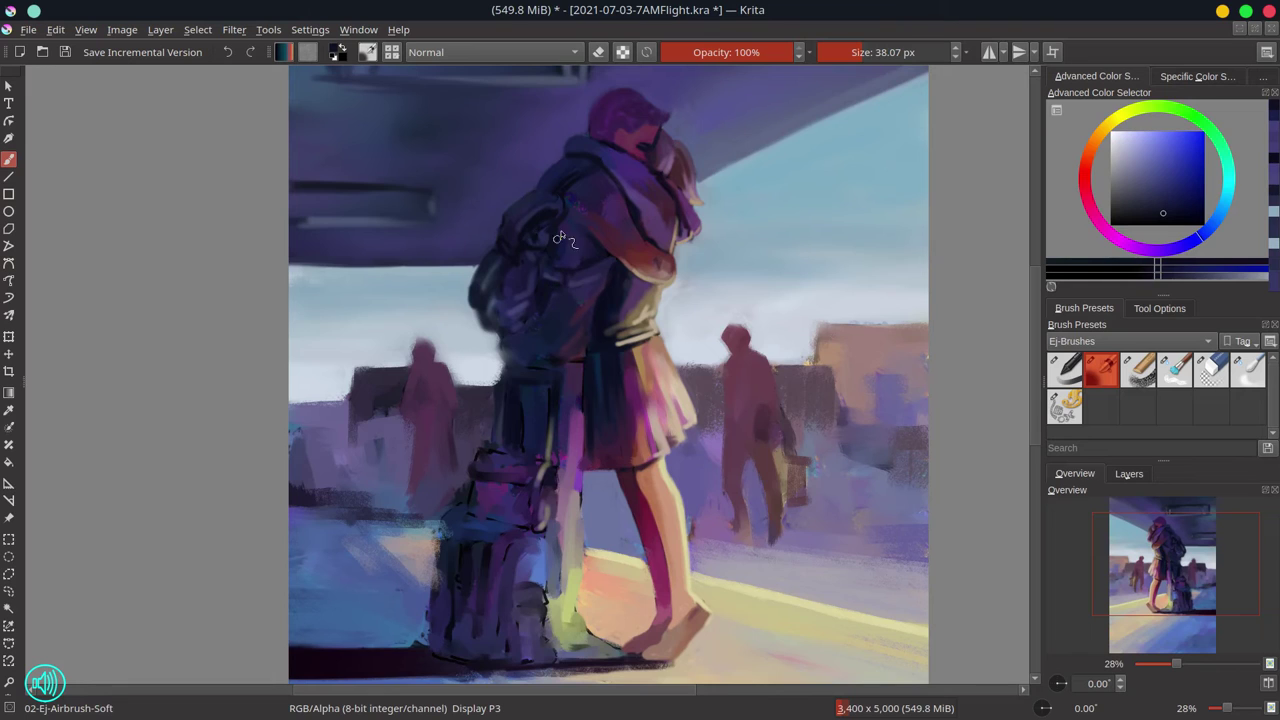
mouse_move(574, 216)
left_mouse_down()
mouse_move(570, 277)
mouse_move(559, 260)
left_mouse_up()
left_click(531, 354, "ctrl")
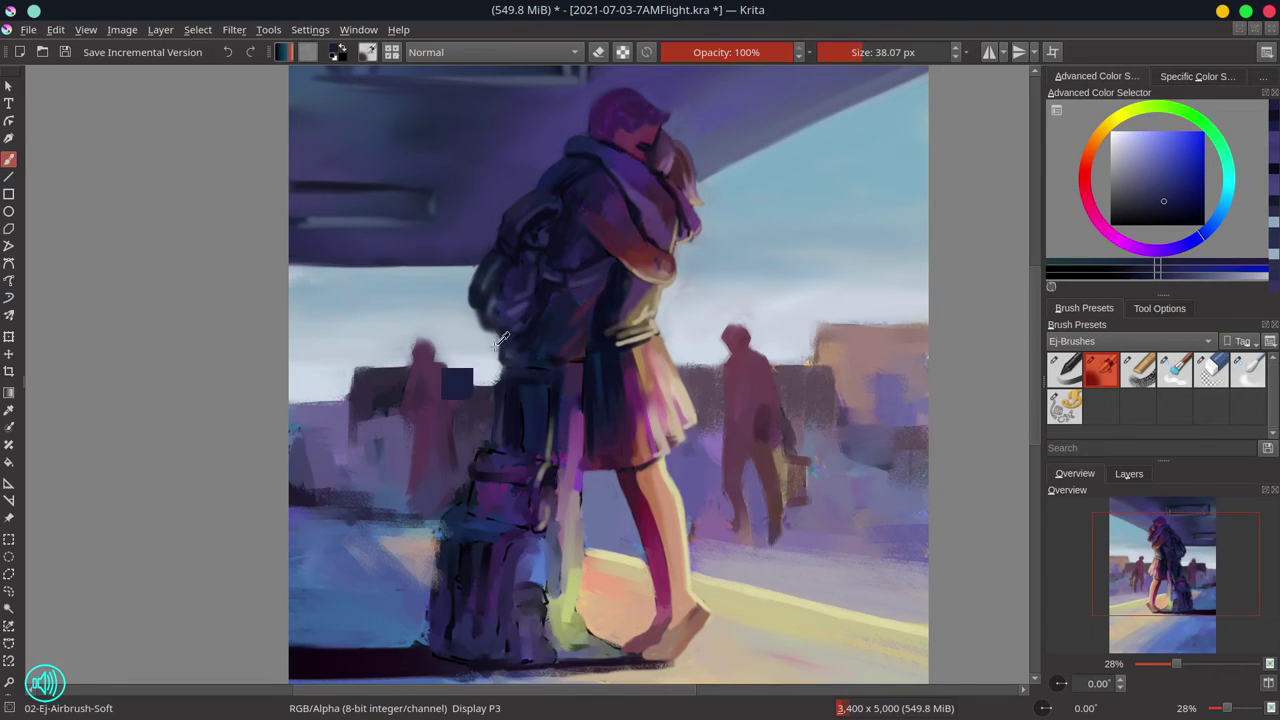
left_click(500, 340, "ctrl")
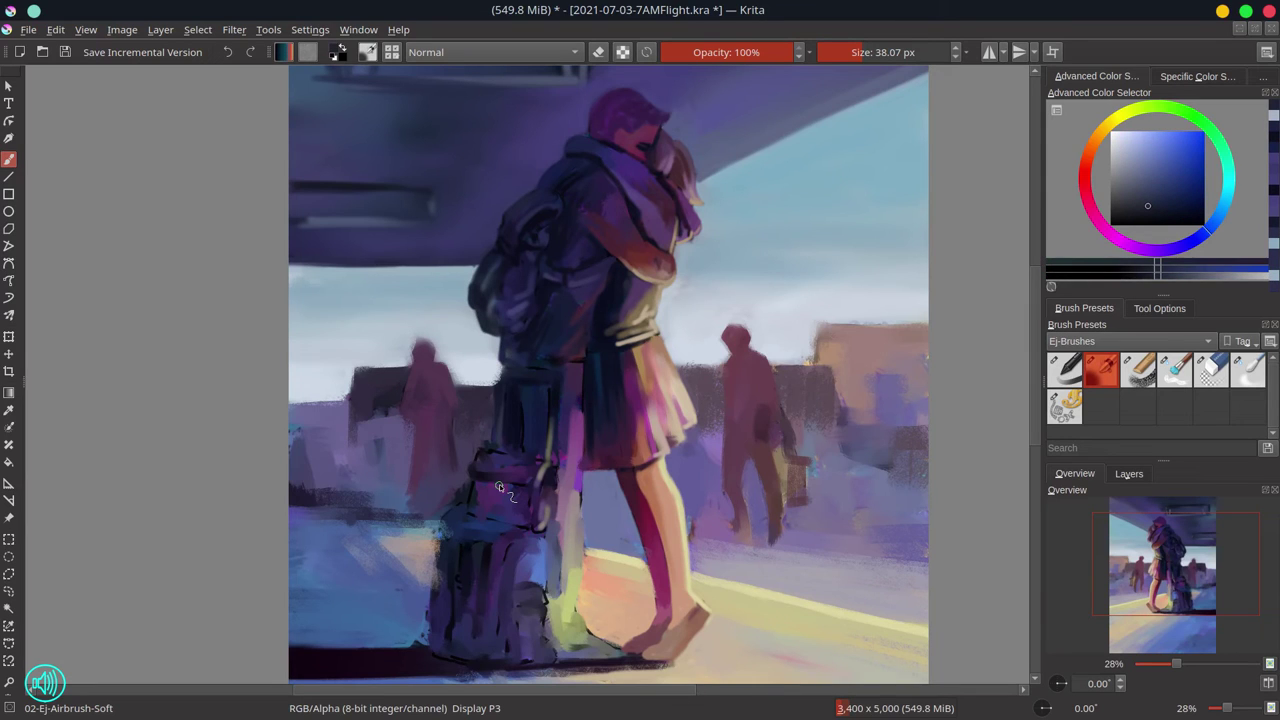
Paint sampled purple down the man's trouser leg and dark red along his jacket's front hem at about 34 to 38 px.
left_click(583, 418, "ctrl")
left_click_drag(581, 405, 580, 516)
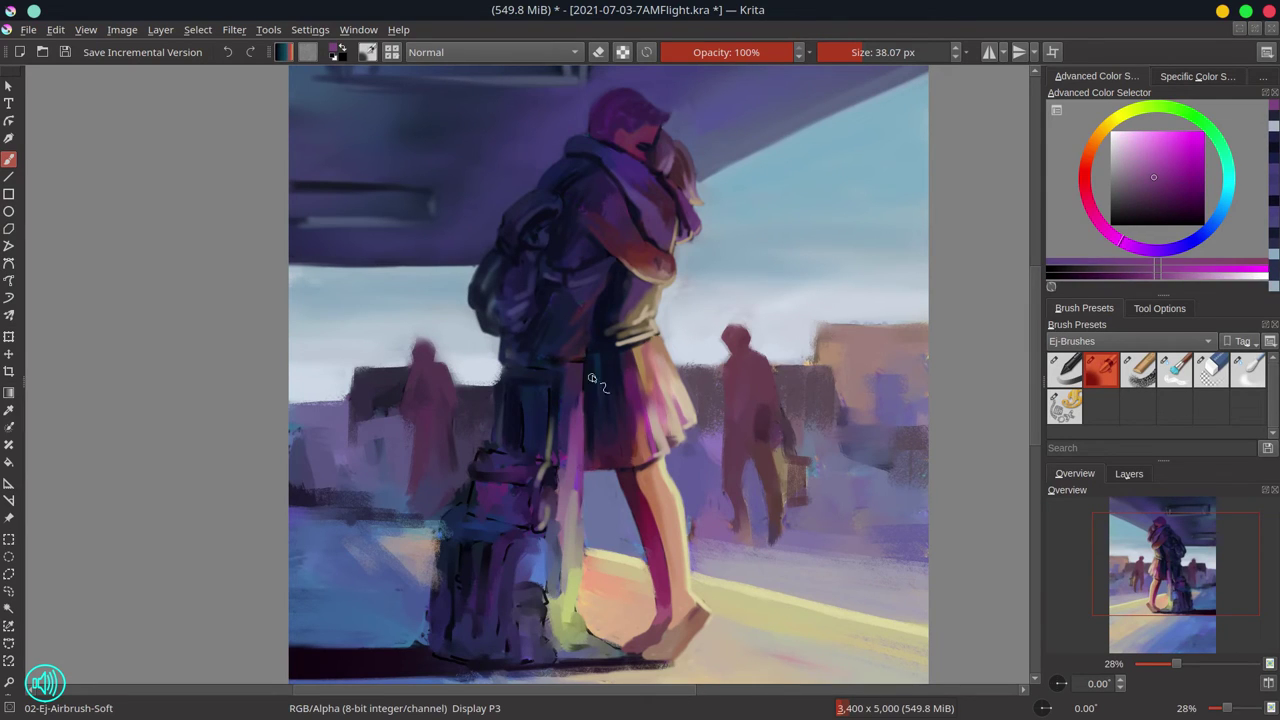
left_click(582, 370, "ctrl")
left_click(602, 296, "ctrl")
left_click(607, 287, "ctrl")
key("bracketleft")
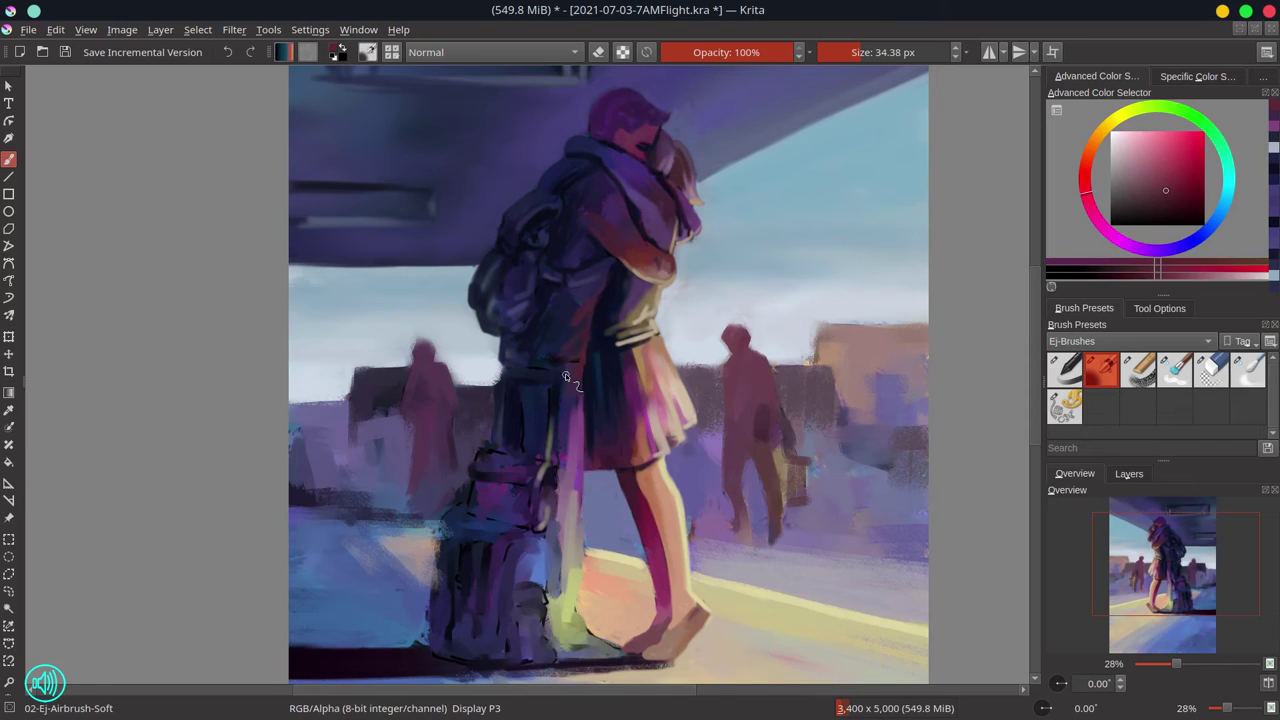
Repaint the topmost suitcase below the jacket with sampled dark blues and clean its edges at up to about 46 px.
left_click(554, 402, "ctrl")
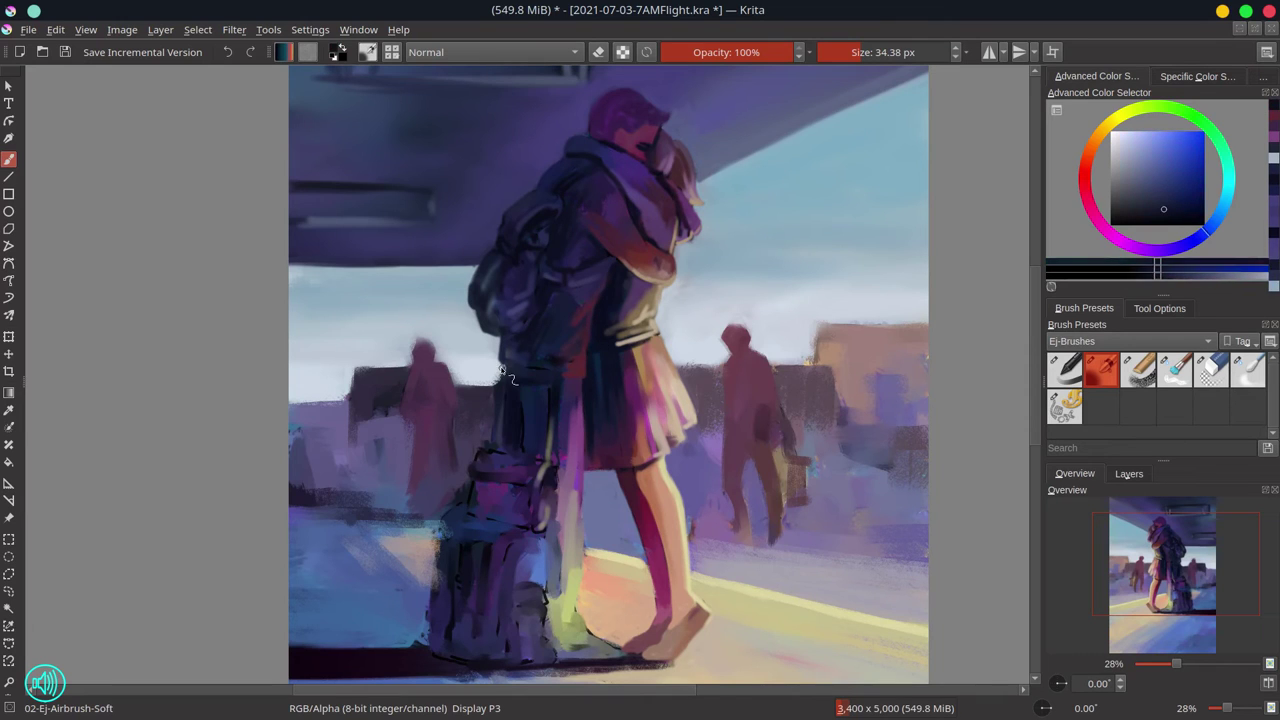
left_click(484, 453, "ctrl")
left_click(523, 420, "ctrl")
mouse_move(524, 419)
left_mouse_down()
mouse_move(539, 421)
mouse_move(492, 438)
mouse_move(499, 376)
mouse_move(525, 404)
mouse_move(522, 436)
left_mouse_up()
left_click(535, 402, "ctrl")
left_click(528, 440, "ctrl")
left_click(488, 412, "ctrl")
key("bracketright")
left_click(486, 408, "ctrl")
left_click(503, 420, "ctrl")
left_click(528, 384, "ctrl")
left_click(523, 372, "ctrl")
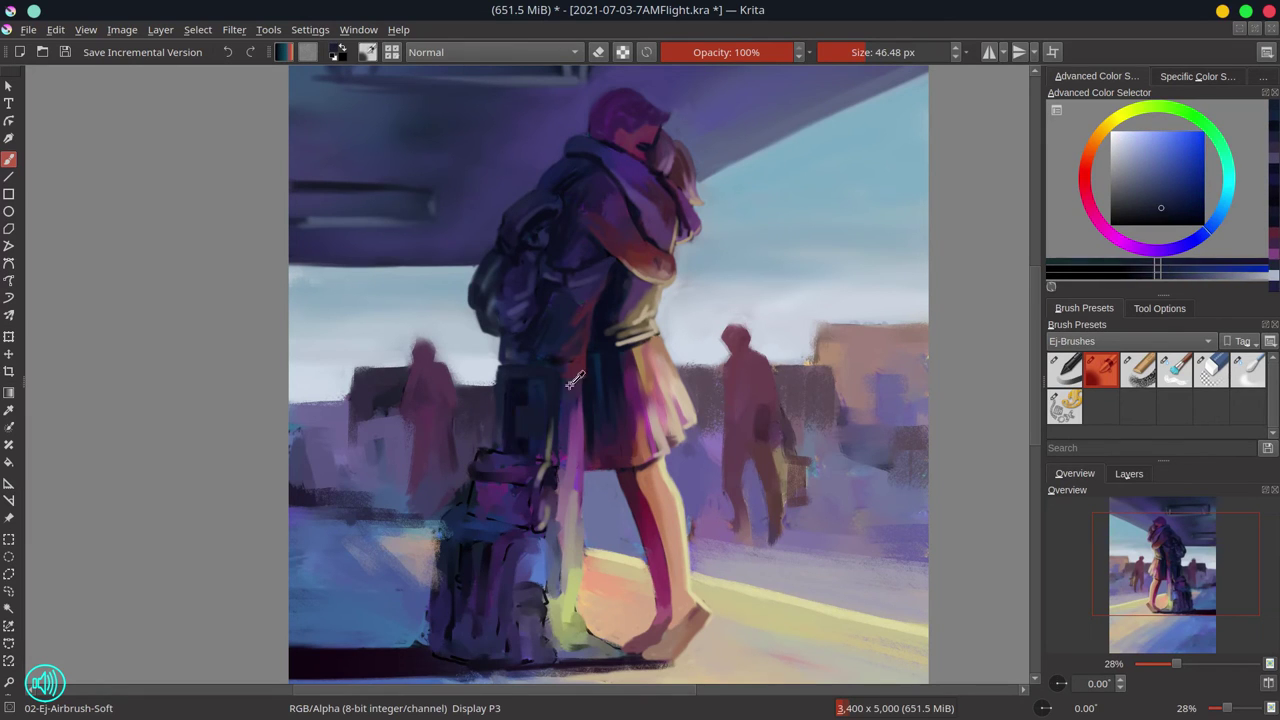
Paint yellow-green and ochre edge highlights along the topmost suitcase's side and upper rim with the soft airbrush at about 26 to 28 px.
left_click(562, 371, "ctrl")
mouse_move(563, 383)
left_mouse_down()
mouse_move(556, 462)
mouse_move(556, 400)
left_mouse_up()
left_click(552, 452, "ctrl")
key("bracketleft")
key("bracketleft")
key("bracketleft")
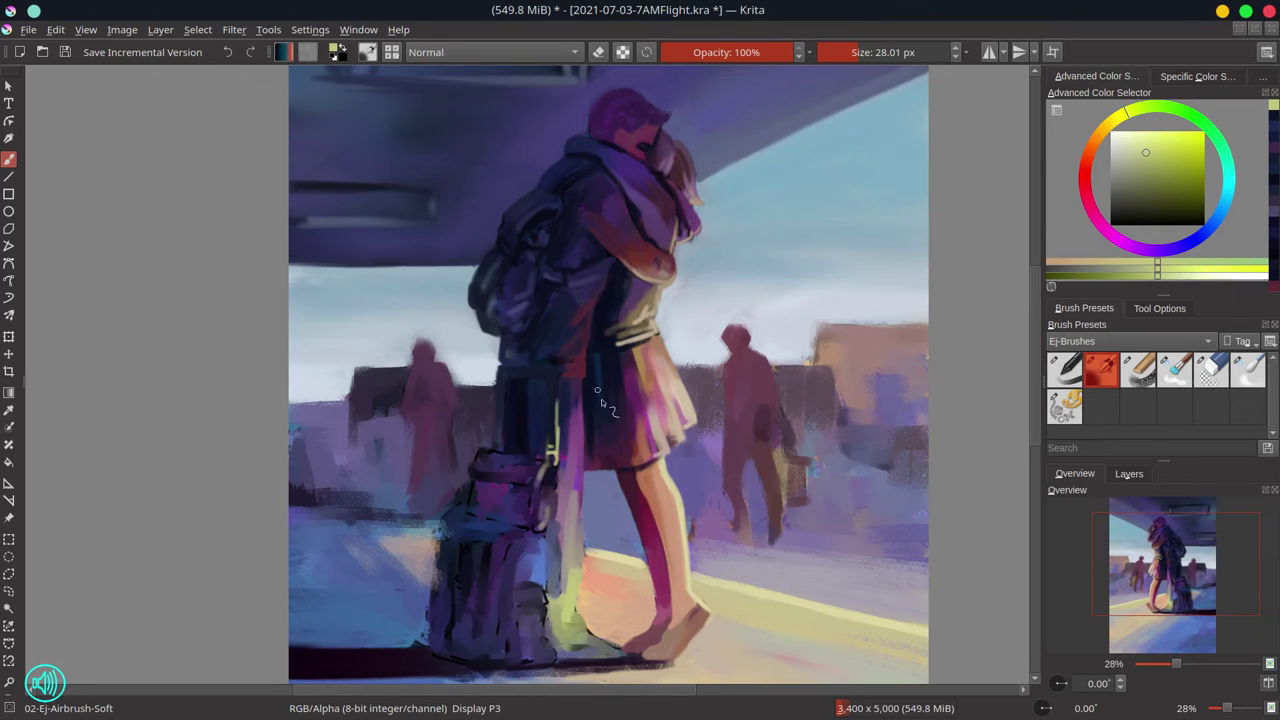
left_click(553, 455, "ctrl")
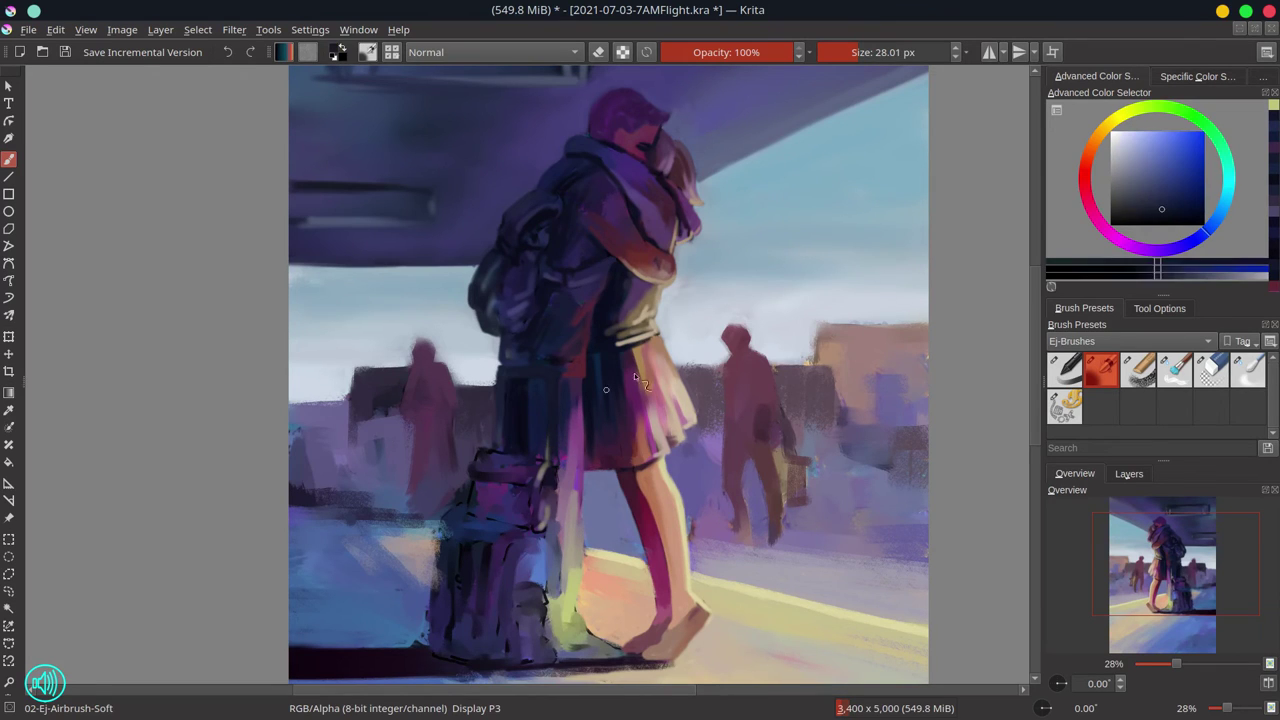
left_click(557, 458, "ctrl")
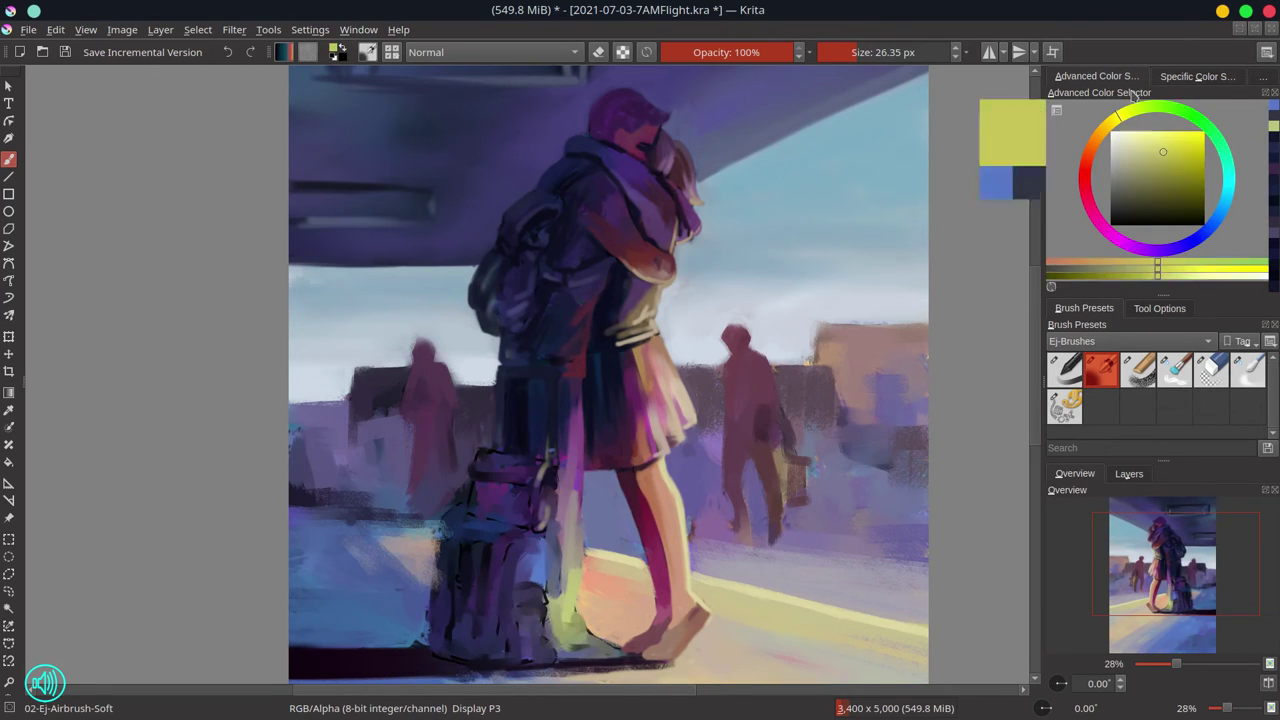
left_click(557, 462, "ctrl")
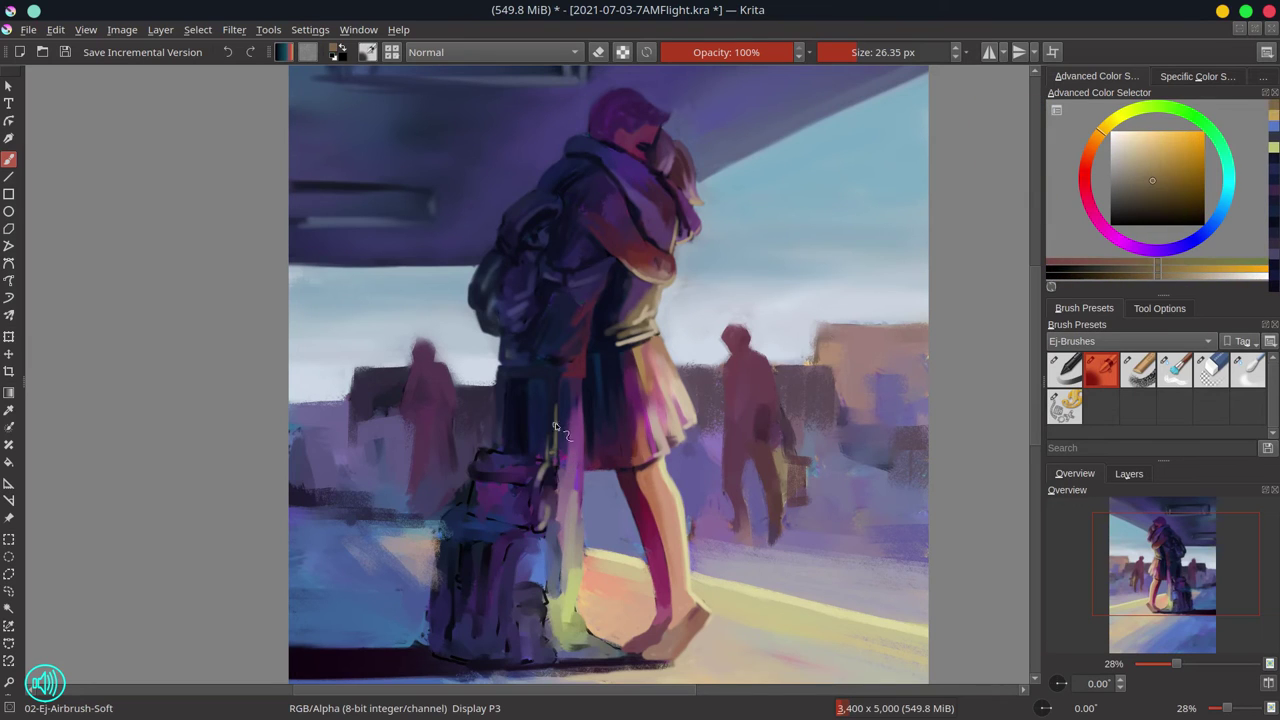
left_click(568, 396, "ctrl")
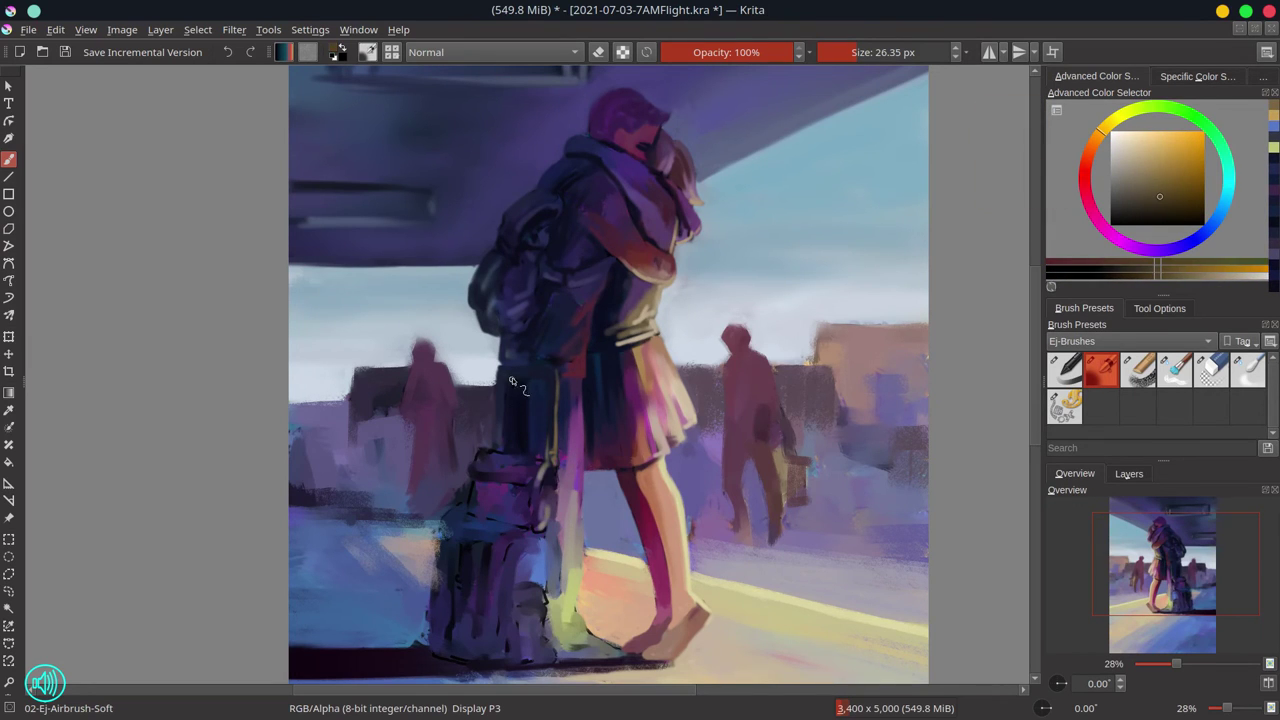
Clean the middle bag's upper edge with sampled dark purple and the jacket's lower back edge with dark blue and pale sky colour.
left_click(503, 457, "ctrl")
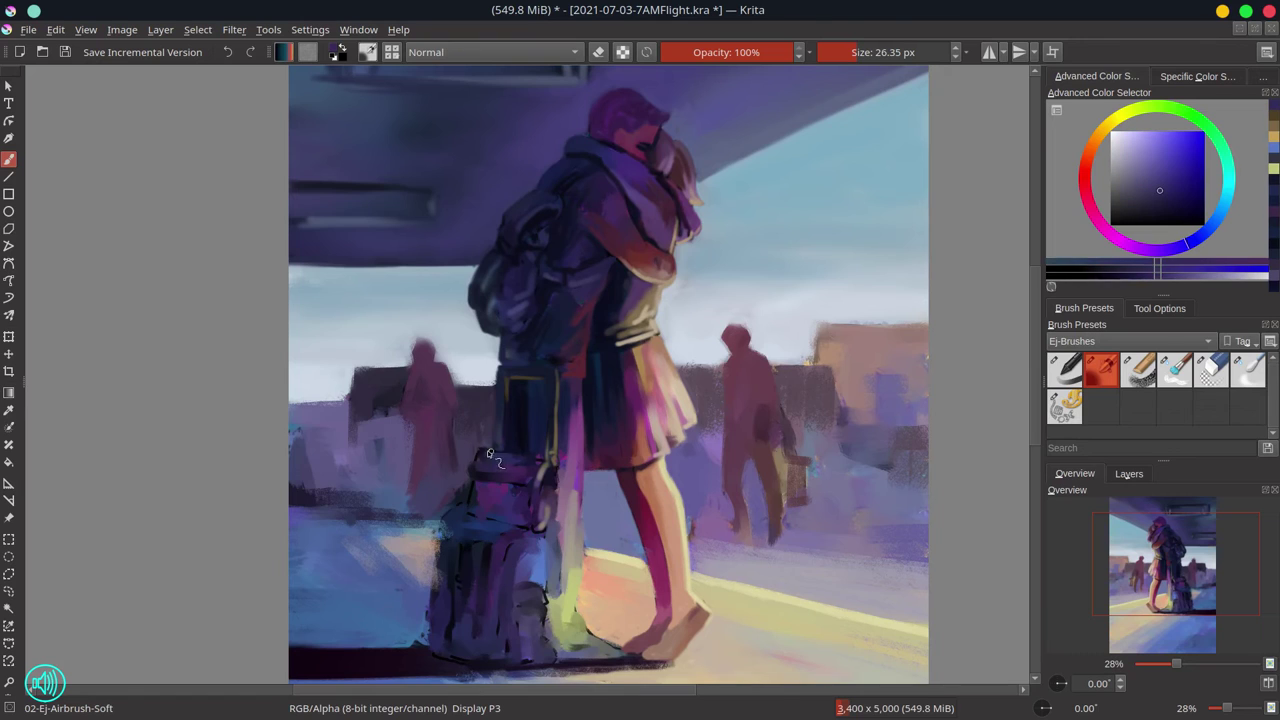
left_click(495, 436, "ctrl")
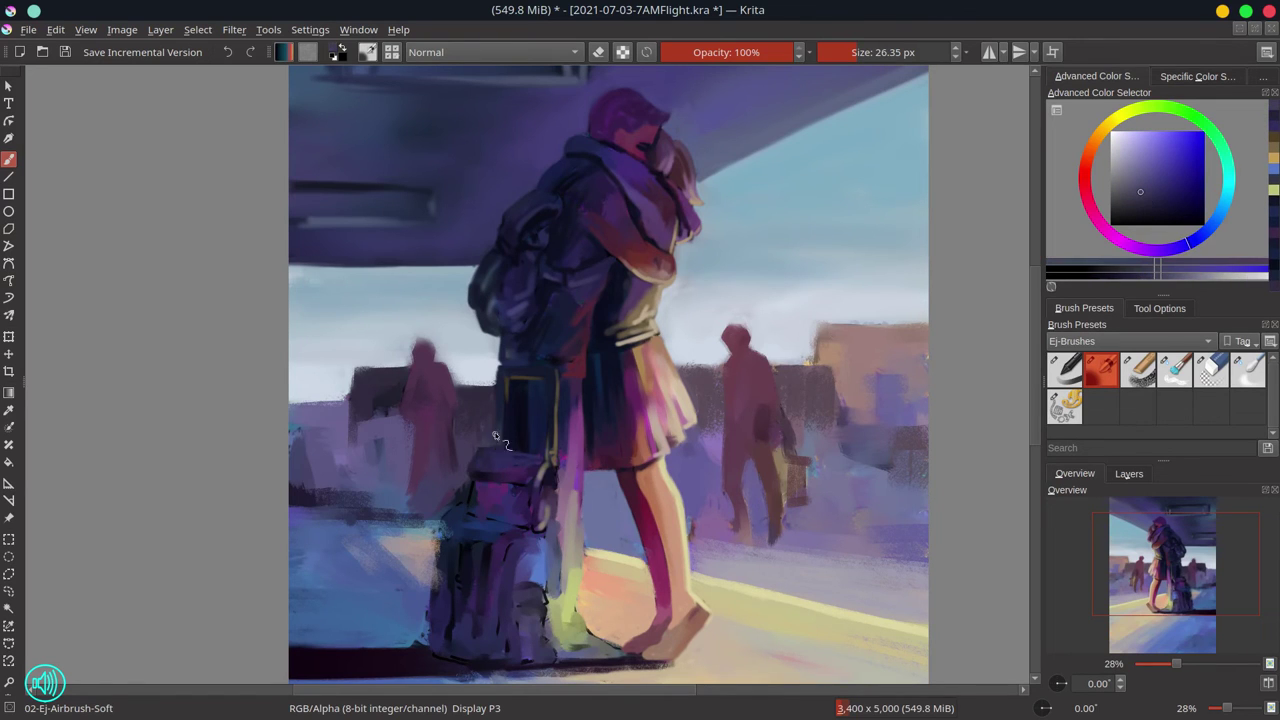
left_click(501, 311, "ctrl")
mouse_move(546, 291)
left_mouse_down()
mouse_move(552, 328)
mouse_move(502, 360)
left_mouse_up()
left_click(493, 349, "ctrl")
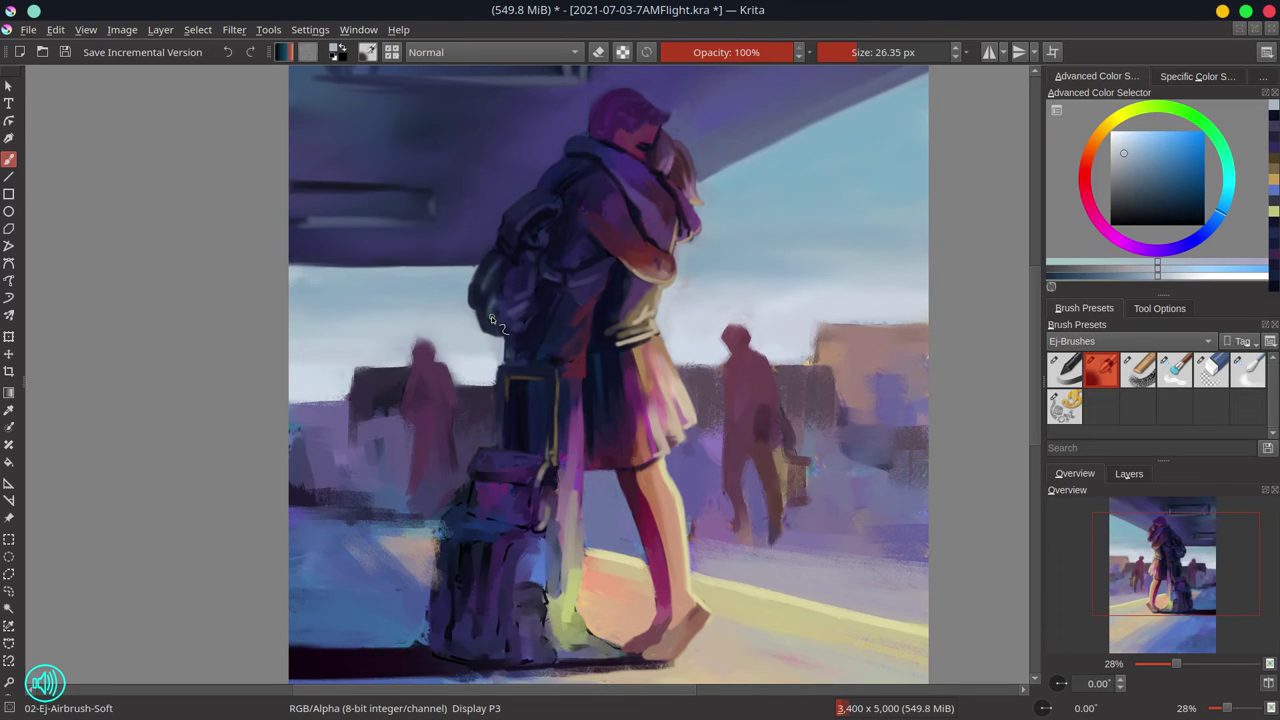
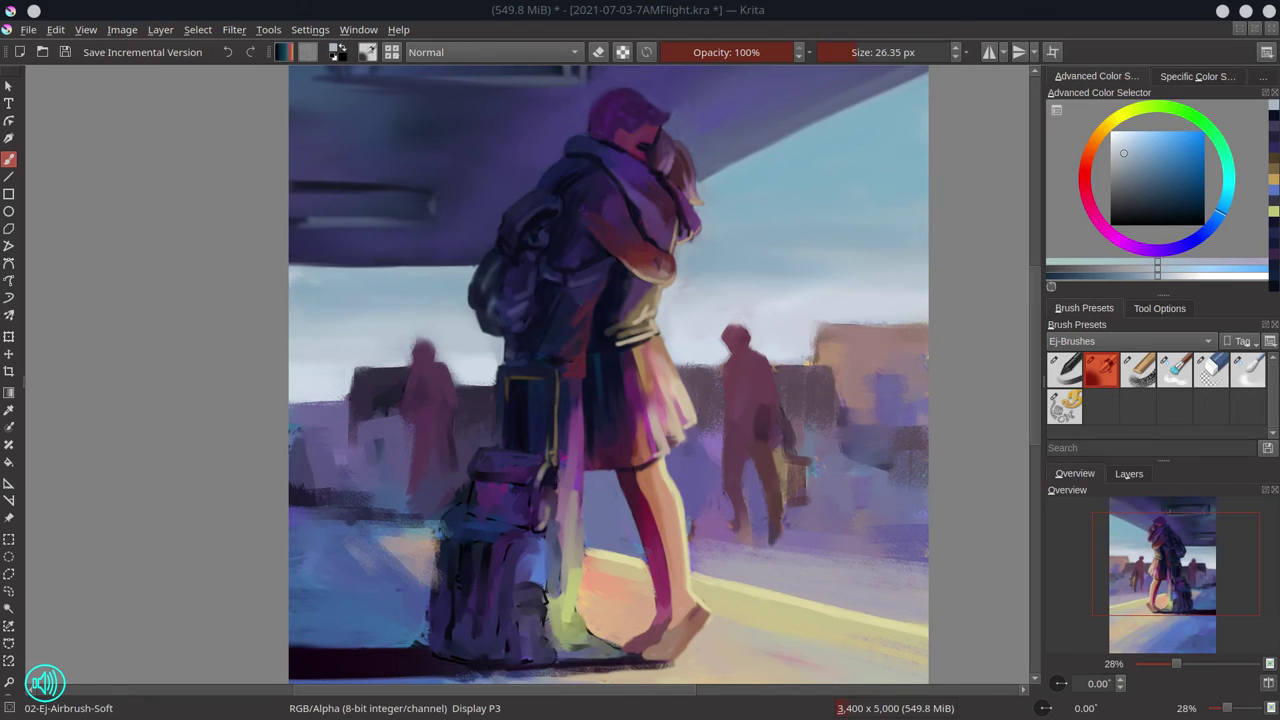
Repaint the middle bag's flap and front with sampled purples at about 23 px.
left_click(491, 482, "ctrl")
left_click_drag(556, 470, 548, 486)
left_click(502, 490, "ctrl")
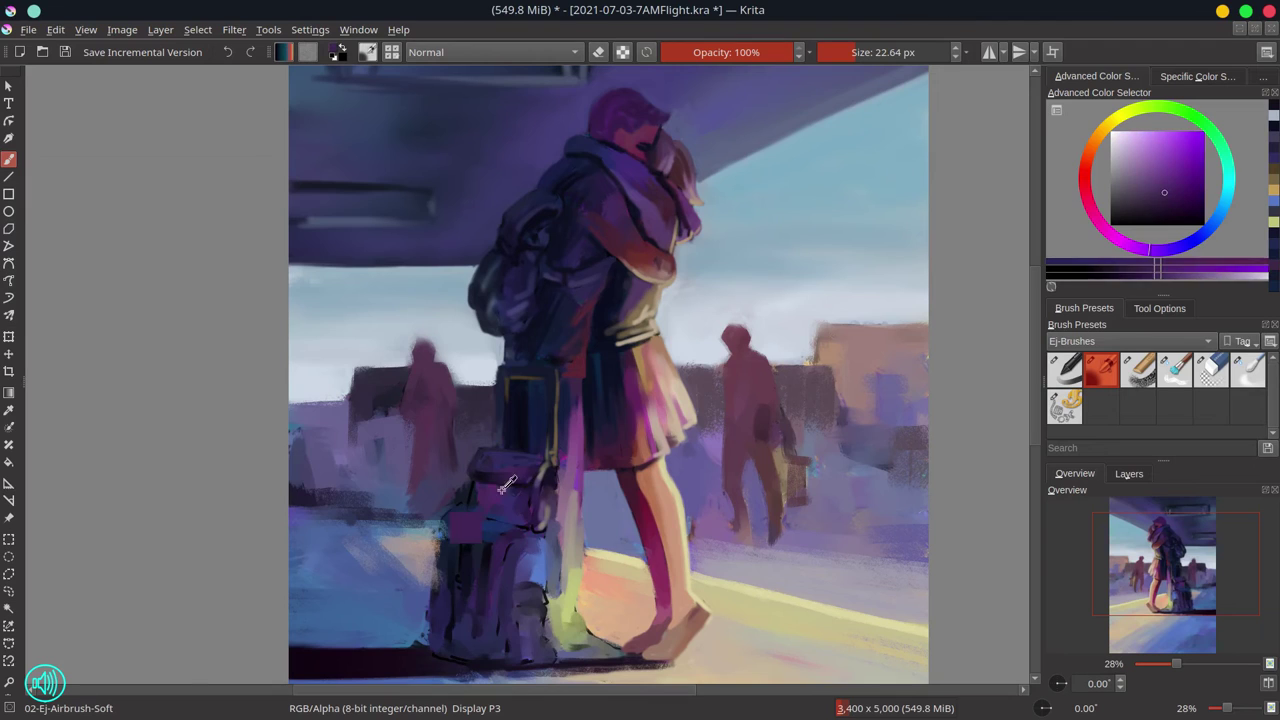
left_click(505, 485, "ctrl")
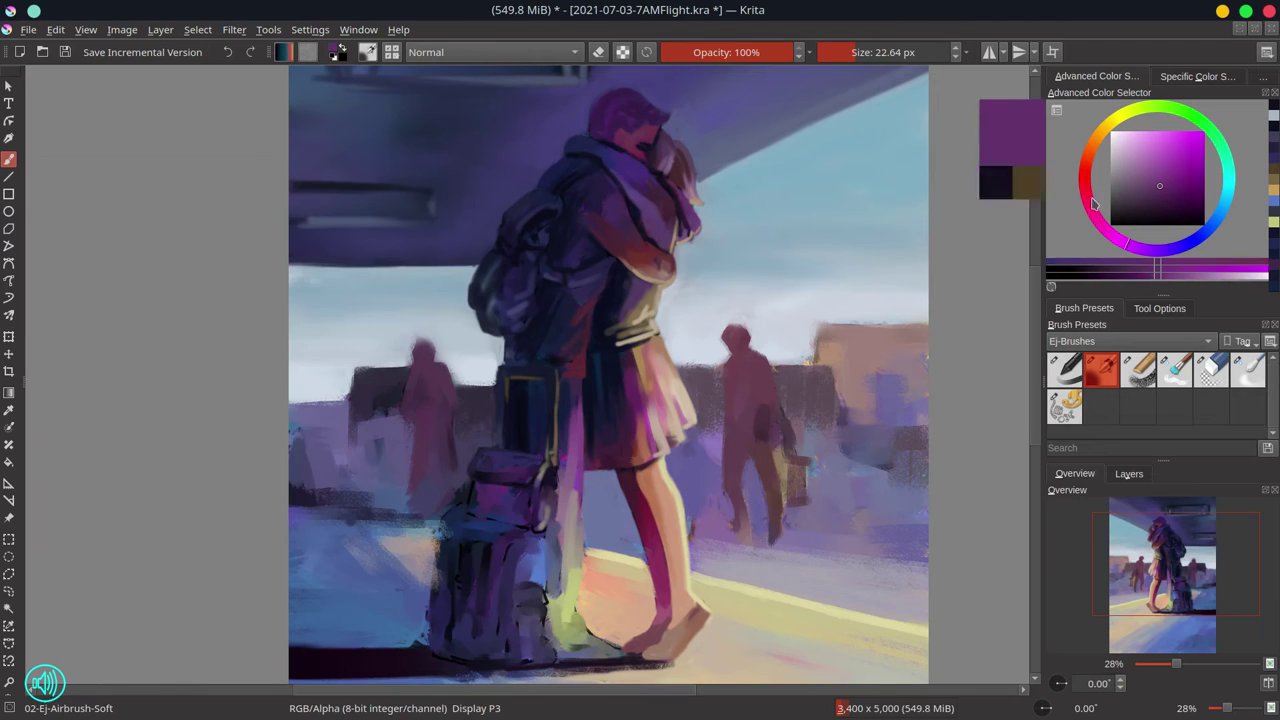
left_click(527, 476, "ctrl")
left_click(541, 472, "ctrl")
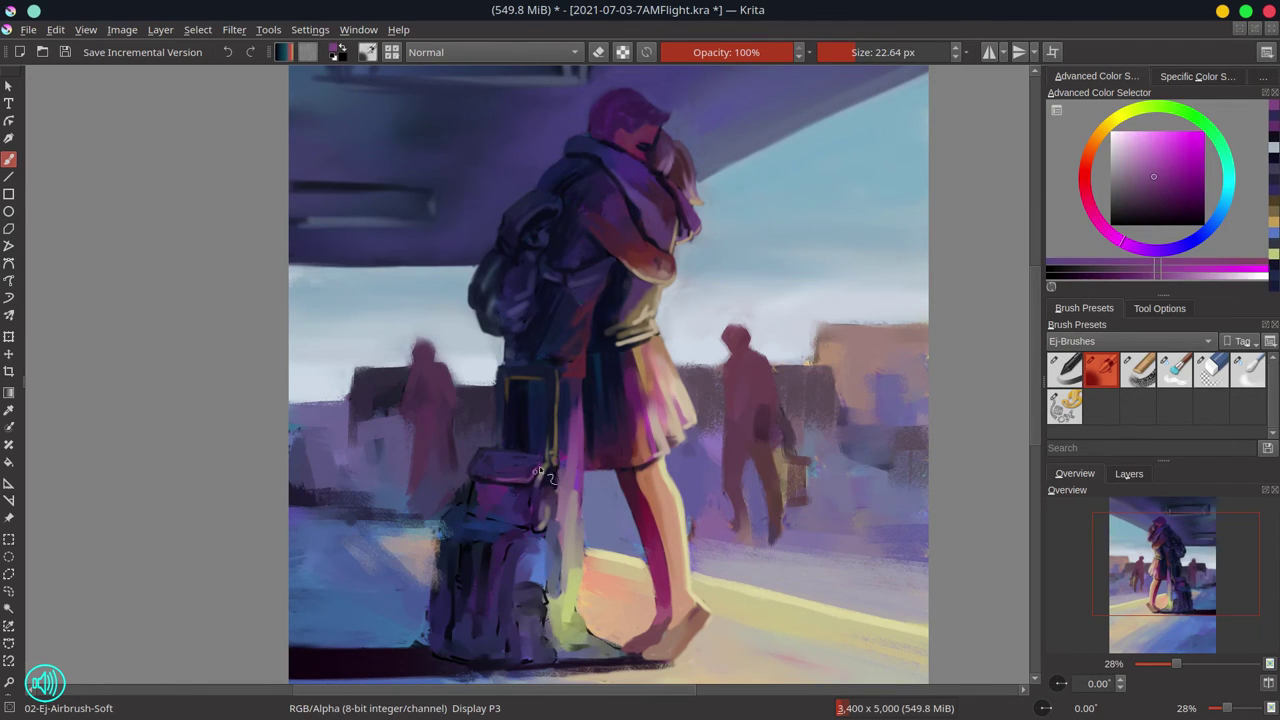
Paint a pale highlight down the lit side of the middle bag and refine its flap with sampled purple at about 19 to 27 px.
left_click(576, 601, "ctrl")
mouse_move(558, 484)
left_mouse_down()
mouse_move(545, 529)
mouse_move(562, 530)
mouse_move(557, 556)
left_mouse_up()
left_click(550, 484, "ctrl")
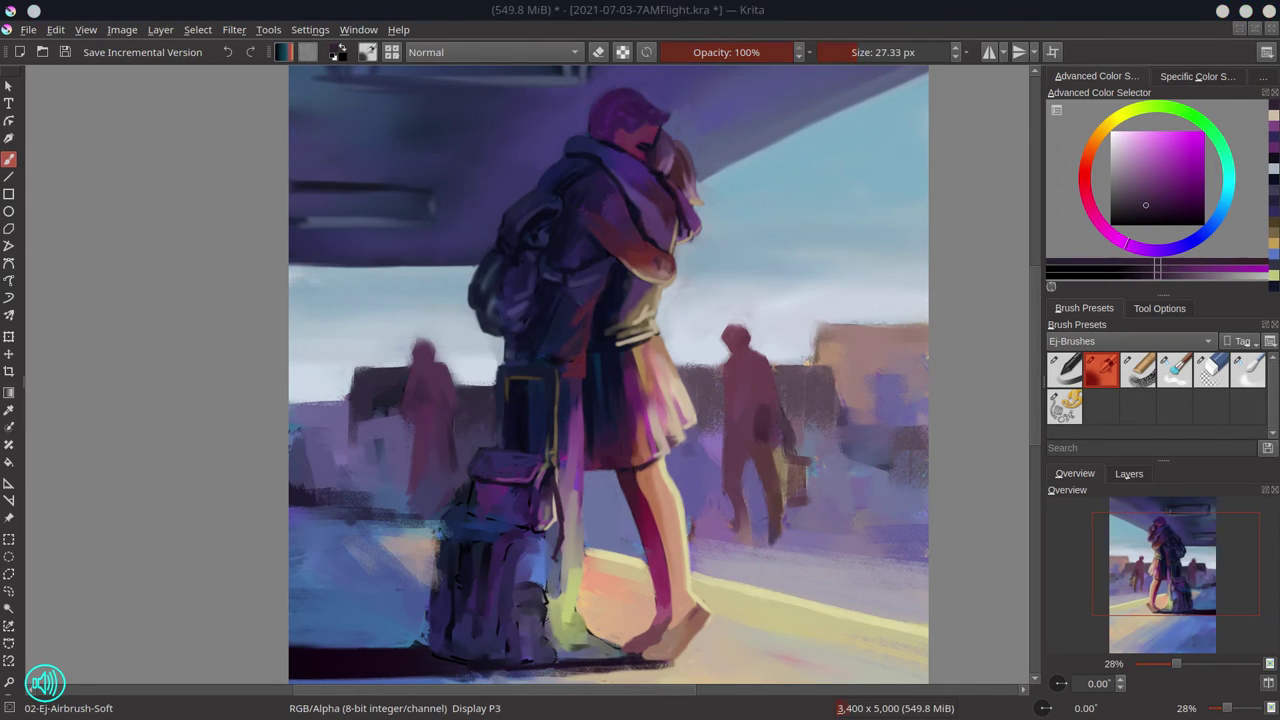
left_click(504, 463, "ctrl")
left_click_drag(505, 463, 501, 457)
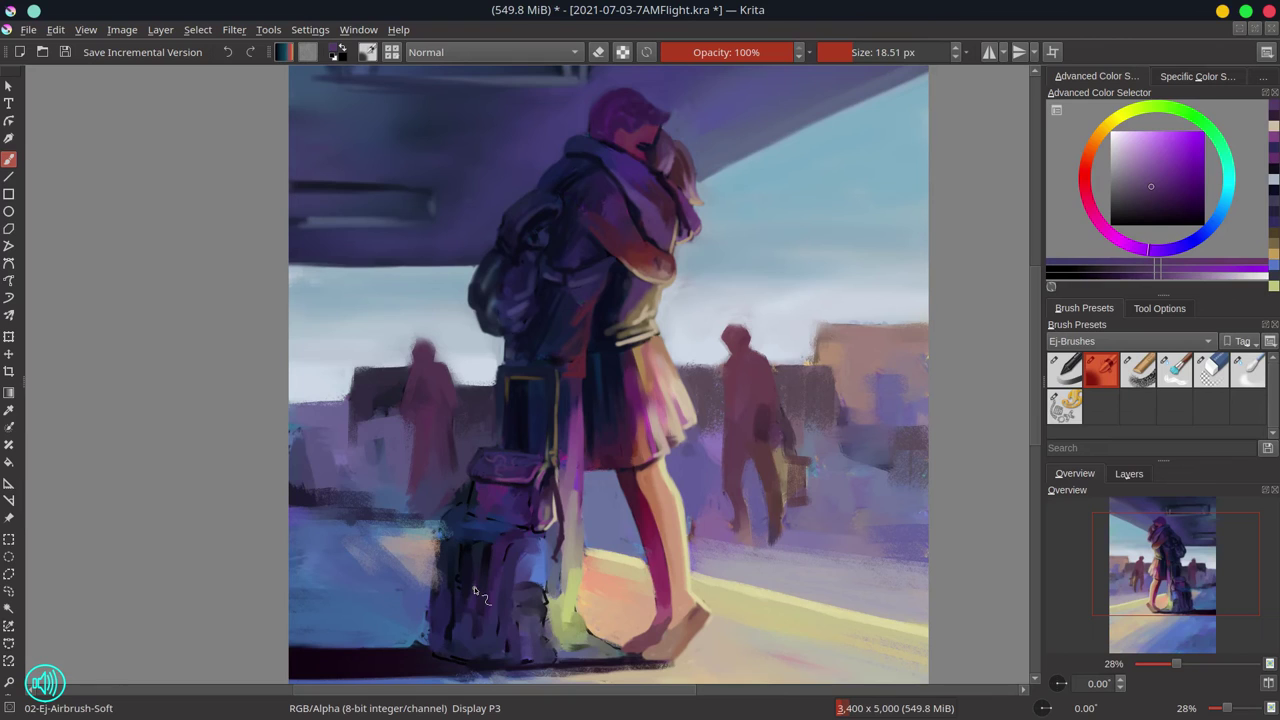
Shape the middle bag's flap, shaded side and straps with sampled purples and dark blues at up to about 32 px.
left_click(490, 450, "ctrl")
mouse_move(491, 455)
left_mouse_down()
mouse_move(501, 461)
mouse_move(468, 481)
left_mouse_up()
left_click(463, 479, "ctrl")
mouse_move(465, 482)
left_mouse_down()
mouse_move(496, 484)
mouse_move(518, 492)
mouse_move(548, 462)
mouse_move(548, 493)
mouse_move(596, 399)
mouse_move(551, 473)
mouse_move(549, 461)
mouse_move(562, 496)
left_mouse_up()
left_click(472, 494, "ctrl")
left_click(498, 484, "ctrl")
left_click(520, 494, "ctrl")
left_click(604, 392, "ctrl")
left_click(602, 396, "ctrl")
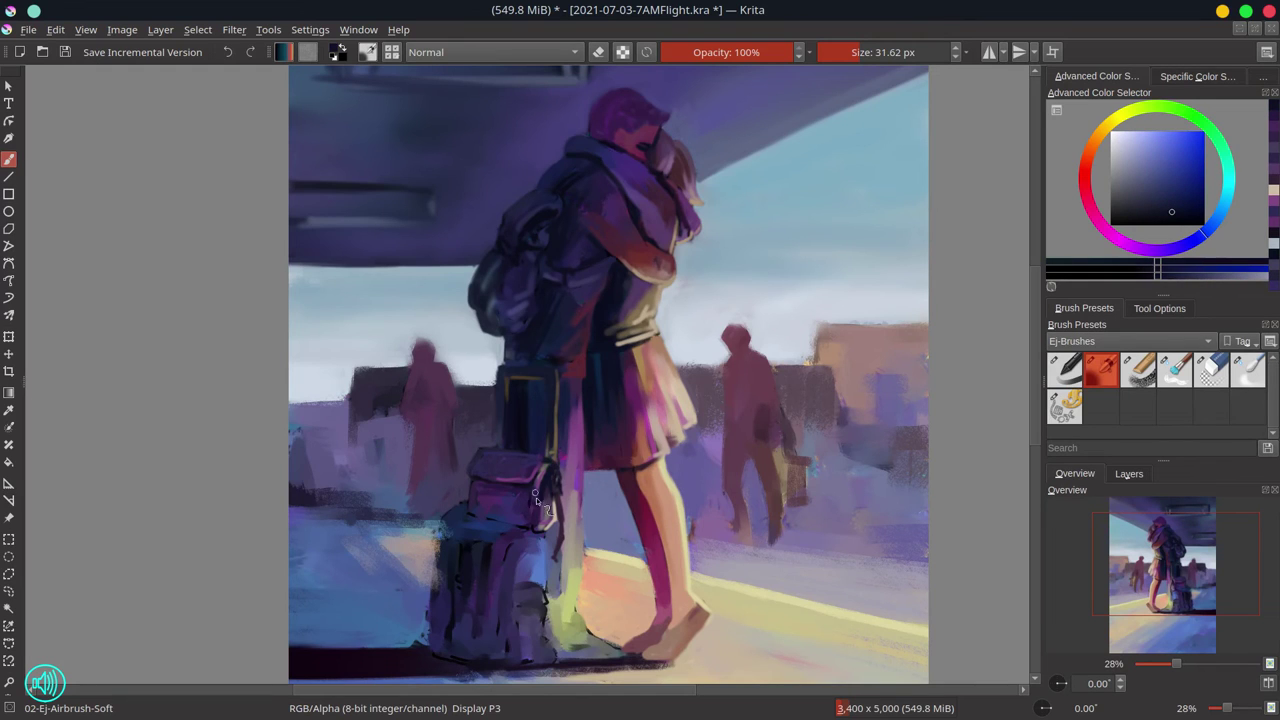
Define the middle bag's base and lit side edge with sampled dark blue and ground blue at about 32 px.
left_click(478, 508, "ctrl")
left_click(516, 418, "ctrl")
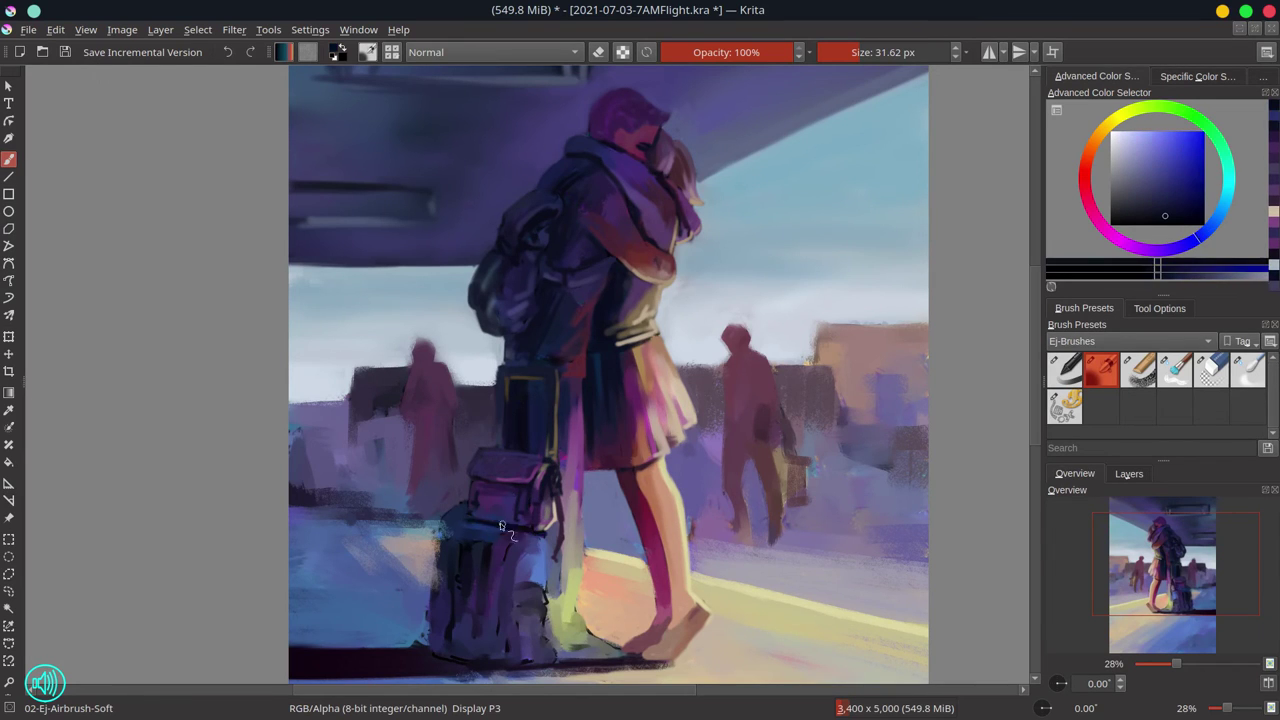
left_click(566, 499, "ctrl")
mouse_move(564, 504)
left_mouse_down()
mouse_move(582, 396)
mouse_move(547, 537)
left_mouse_up()
left_click(549, 553, "ctrl")
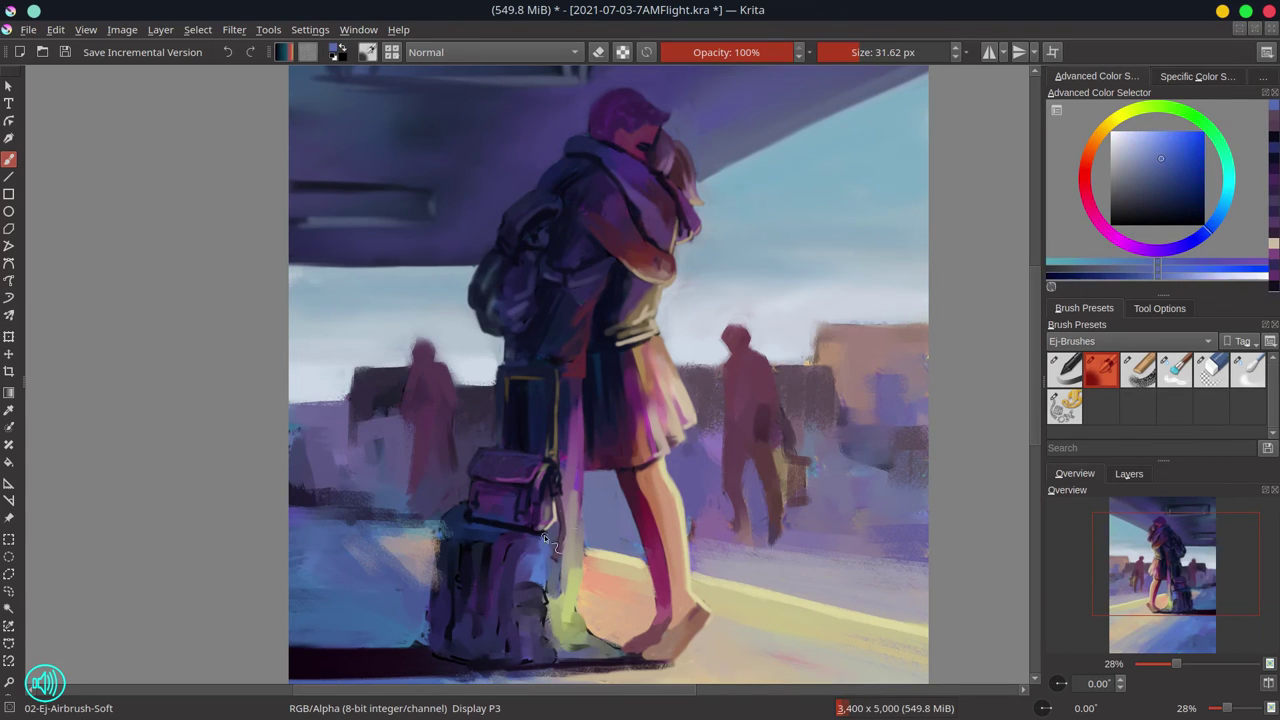
Paint sampled light tones down the strap beside the luggage and along the man's trouser leg to the shoe at about 29 px.
left_click(561, 513, "ctrl")
left_click(574, 536, "ctrl")
key("bracketleft")
mouse_move(556, 472)
left_mouse_down()
mouse_move(566, 529)
mouse_move(545, 539)
mouse_move(541, 570)
mouse_move(568, 662)
left_mouse_up()
left_click_drag(580, 575, 583, 492)
left_click(574, 608, "ctrl")
mouse_move(578, 602)
left_mouse_down()
mouse_move(584, 646)
mouse_move(620, 650)
left_mouse_up()
left_click(597, 626, "ctrl")
left_click(602, 646, "ctrl")
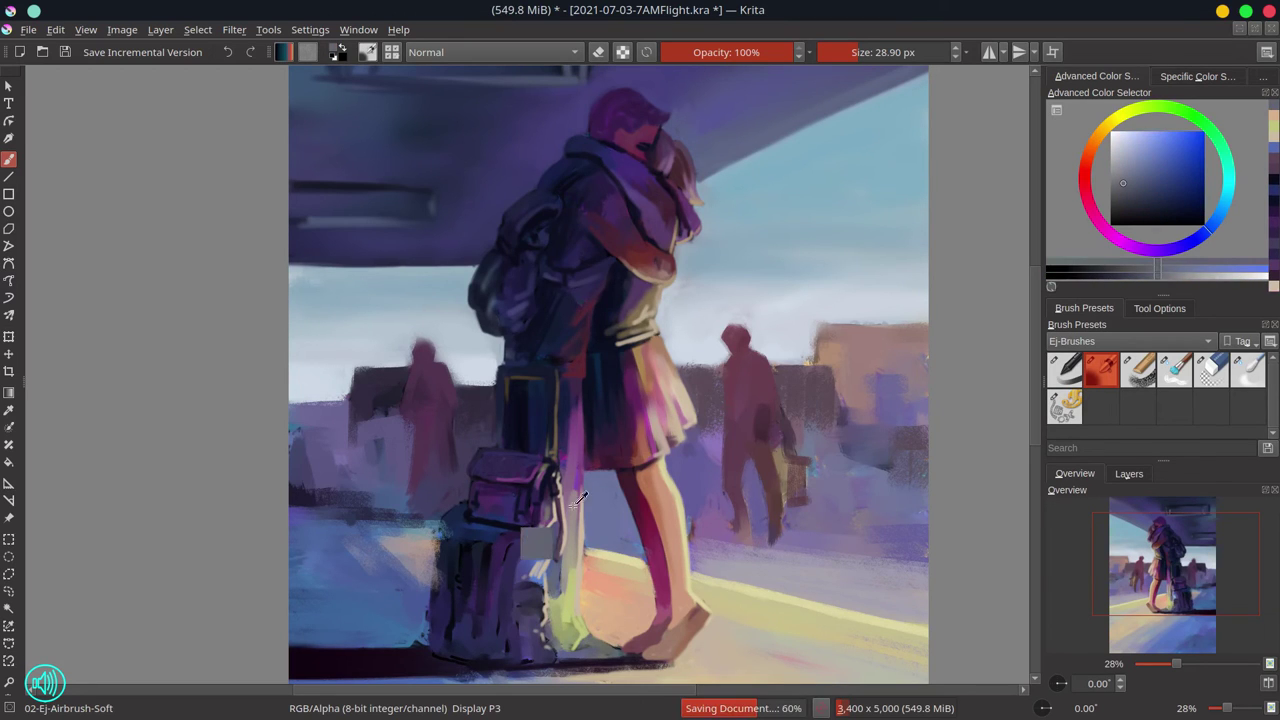
Blend the man's lower trouser leg with colours sampled along the leg, from pale mauve down to yellow-green.
left_click(575, 505, "ctrl")
left_click_drag(575, 503, 583, 503)
left_click_drag(580, 465, 583, 494)
left_click(579, 572, "ctrl")
mouse_move(577, 572)
left_mouse_down()
mouse_move(555, 598)
mouse_move(565, 655)
left_mouse_up()
Touch up the large suitcase's lit side with sampled tones and round its upper corner with dark blue at about 41 px.
left_click(556, 578, "ctrl")
left_click(551, 570, "ctrl")
left_click(566, 638, "ctrl")
left_click(479, 531, "ctrl")
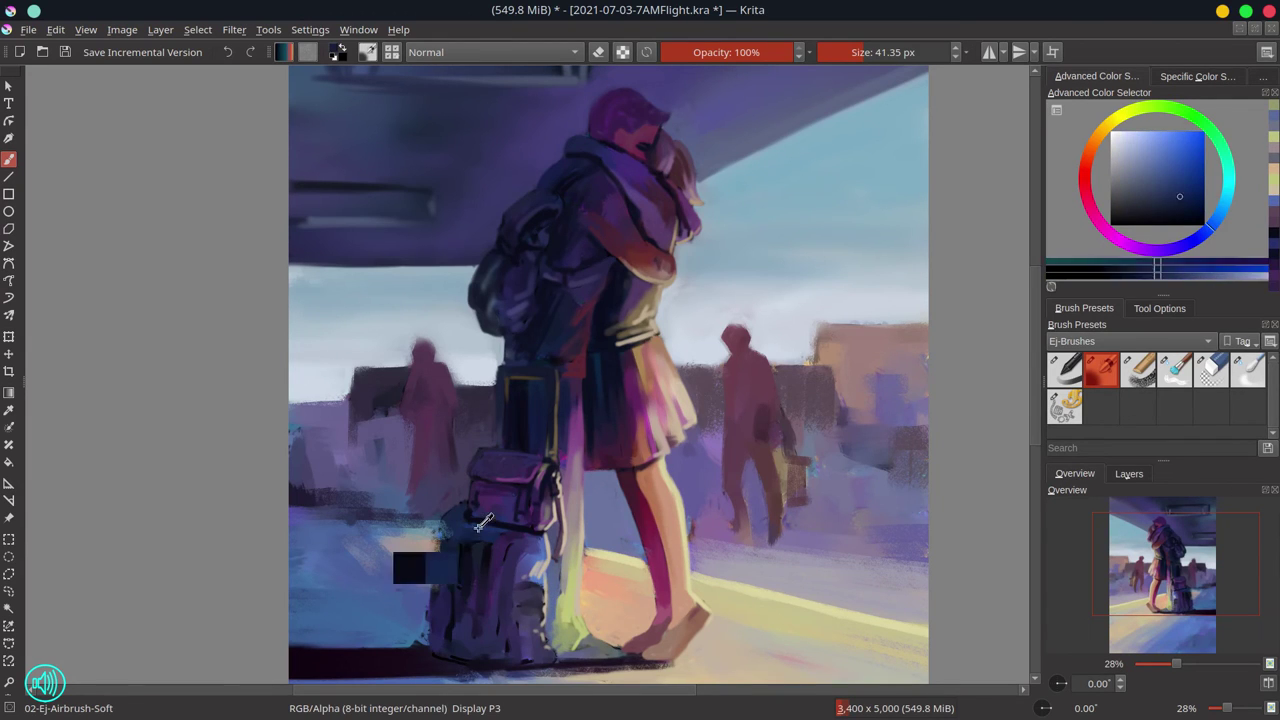
left_click_drag(468, 524, 445, 538)
Try a small light purple ornament on the middle bag's front at about 20 px and paint over it with sampled purple.
left_click(499, 507, "ctrl")
left_click(497, 499, "ctrl")
left_click_drag(497, 498, 488, 500)
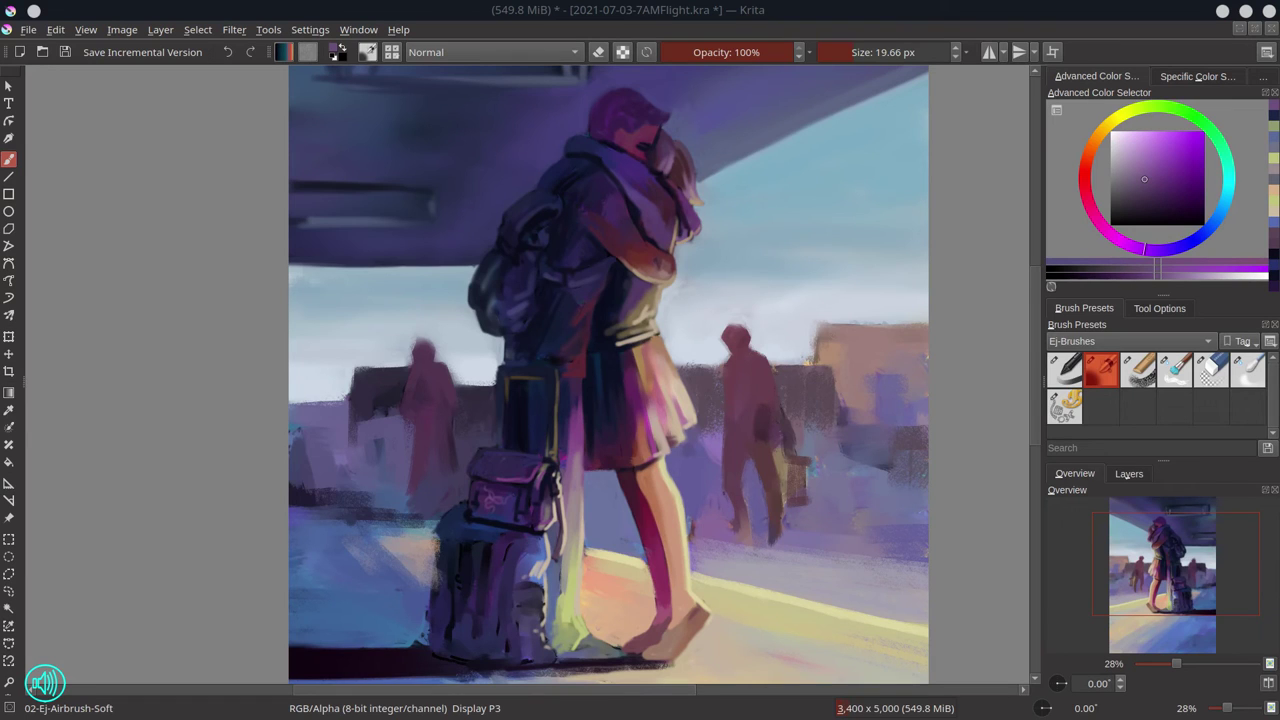
left_click(485, 500, "ctrl")
mouse_move(486, 499)
left_mouse_down()
mouse_move(534, 493)
mouse_move(497, 493)
mouse_move(512, 548)
mouse_move(492, 505)
left_mouse_up()
left_click(486, 506, "ctrl")
left_click_drag(487, 498, 500, 496)
Rework the large suitcase's body and clean its shaded outer edge with sampled purples and ground blues at about 30 px.
left_click(521, 558, "ctrl")
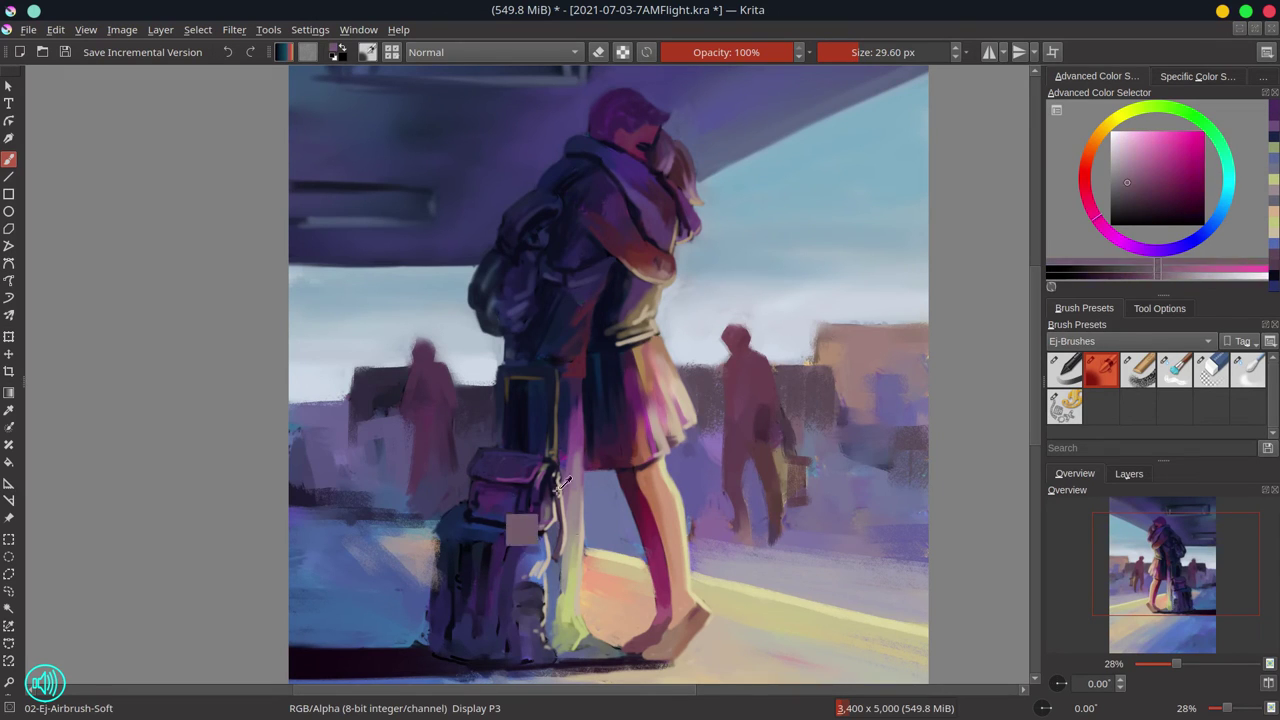
mouse_move(518, 550)
left_mouse_down()
mouse_move(524, 562)
mouse_move(442, 540)
mouse_move(430, 630)
mouse_move(440, 655)
mouse_move(500, 669)
mouse_move(459, 654)
left_mouse_up()
left_click(488, 540, "ctrl")
left_click(420, 548, "ctrl")
left_click(362, 549, "ctrl")
left_click(405, 590, "ctrl")
Refine the large suitcase's base and paint dark blue pocket and strap details on its front at about 37 px.
left_click(440, 625, "ctrl")
left_click(489, 644, "ctrl")
left_click(420, 676, "ctrl")
left_click(485, 580, "ctrl")
mouse_move(485, 578)
left_mouse_down()
mouse_move(485, 563)
mouse_move(466, 628)
mouse_move(487, 630)
mouse_move(434, 633)
left_mouse_up()
left_click(473, 586, "ctrl")
left_click(463, 559, "ctrl")
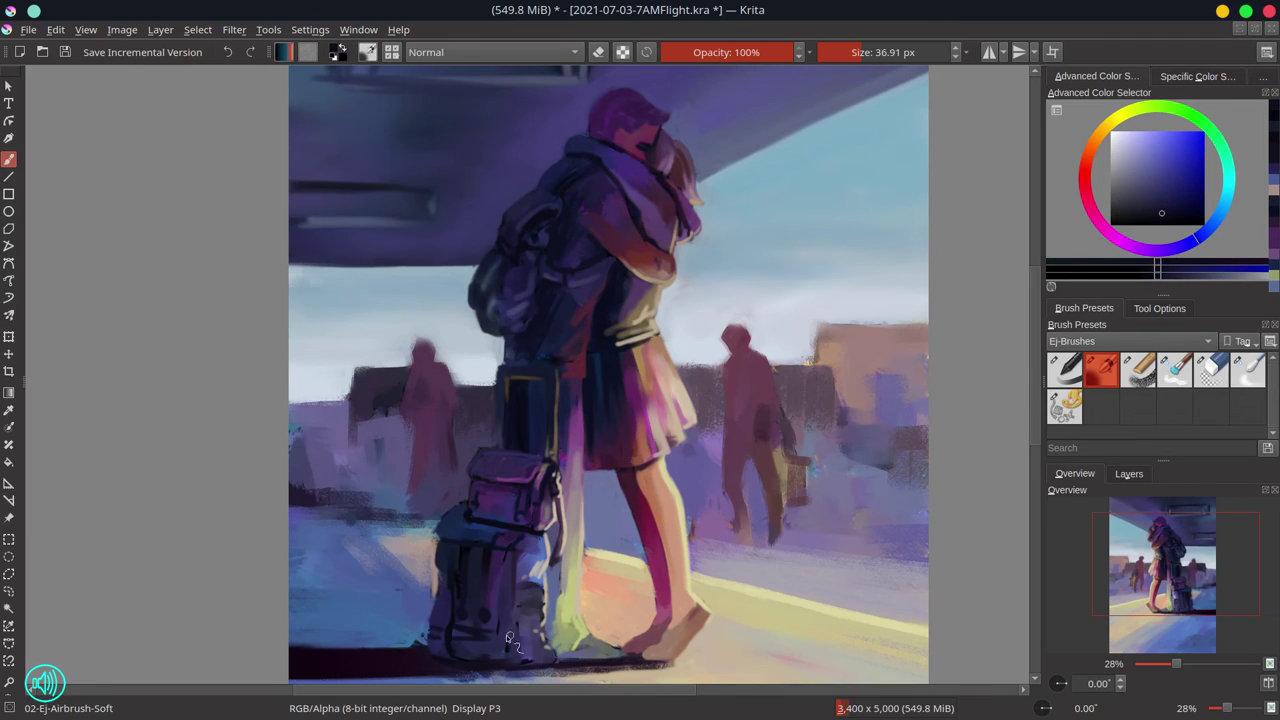
Paint light blue folds and a wheel on the large suitcase's lit side and a dark handle rail beside it at about 42 px.
left_click(529, 568, "ctrl")
mouse_move(521, 600)
left_mouse_down()
mouse_move(528, 581)
mouse_move(545, 604)
left_mouse_up()
left_click(542, 571, "ctrl")
left_click_drag(533, 616, 548, 655)
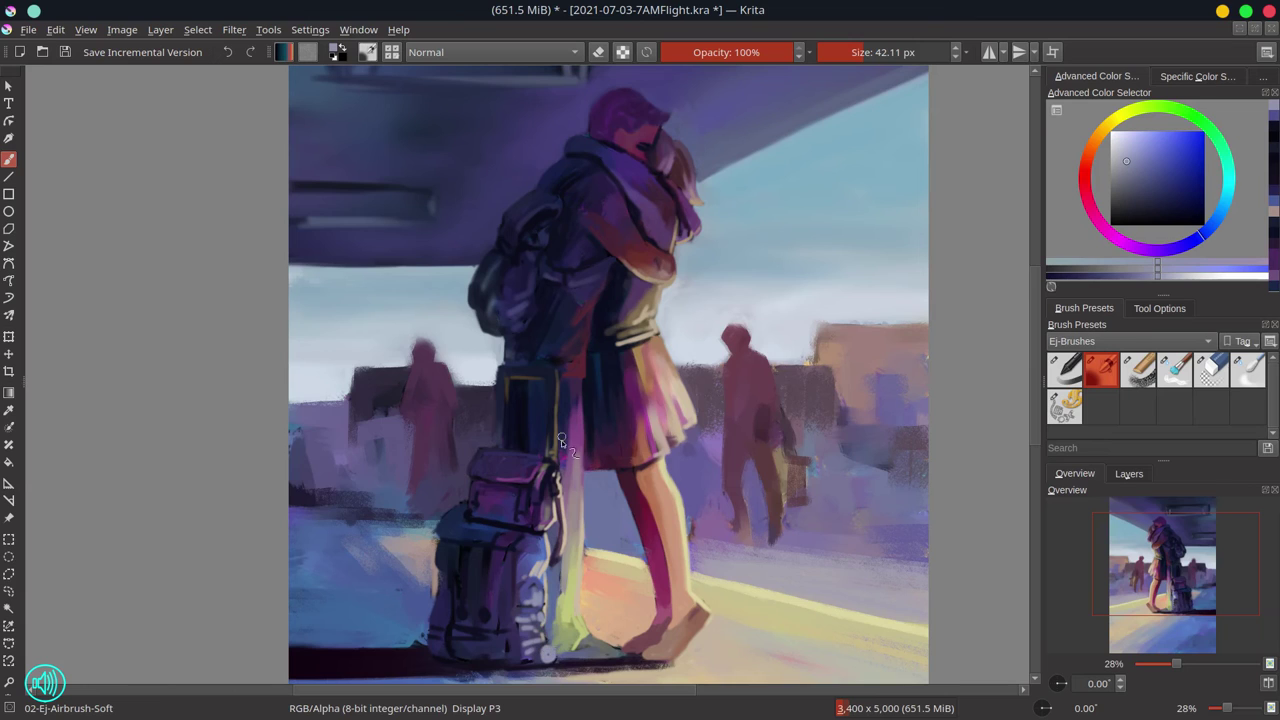
left_click(552, 515, "ctrl")
mouse_move(553, 521)
left_mouse_down()
mouse_move(557, 438)
mouse_move(555, 603)
left_mouse_up()
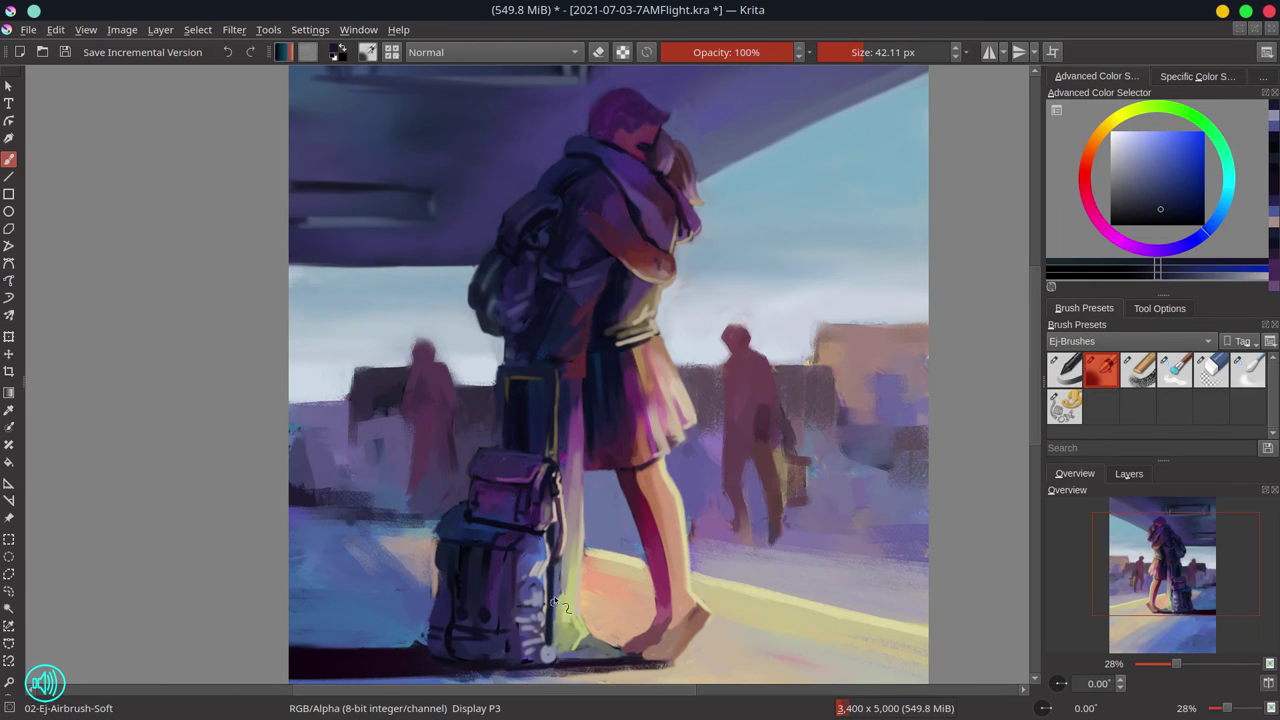
Touch up the ground shadow under the large suitcase and detail its front with sampled dark blue and purple straps at about 29 px.
left_click(476, 680, "ctrl")
mouse_move(482, 680)
left_mouse_down()
mouse_move(524, 679)
mouse_move(493, 679)
mouse_move(510, 668)
left_mouse_up()
left_click(545, 660, "ctrl")
mouse_move(502, 562)
left_mouse_down()
mouse_move(502, 615)
mouse_move(499, 602)
mouse_move(460, 614)
mouse_move(465, 584)
left_mouse_up()
left_click(458, 646, "ctrl")
left_click(510, 566, "ctrl")
left_click(496, 616, "ctrl")
left_click_drag(482, 573, 483, 607)
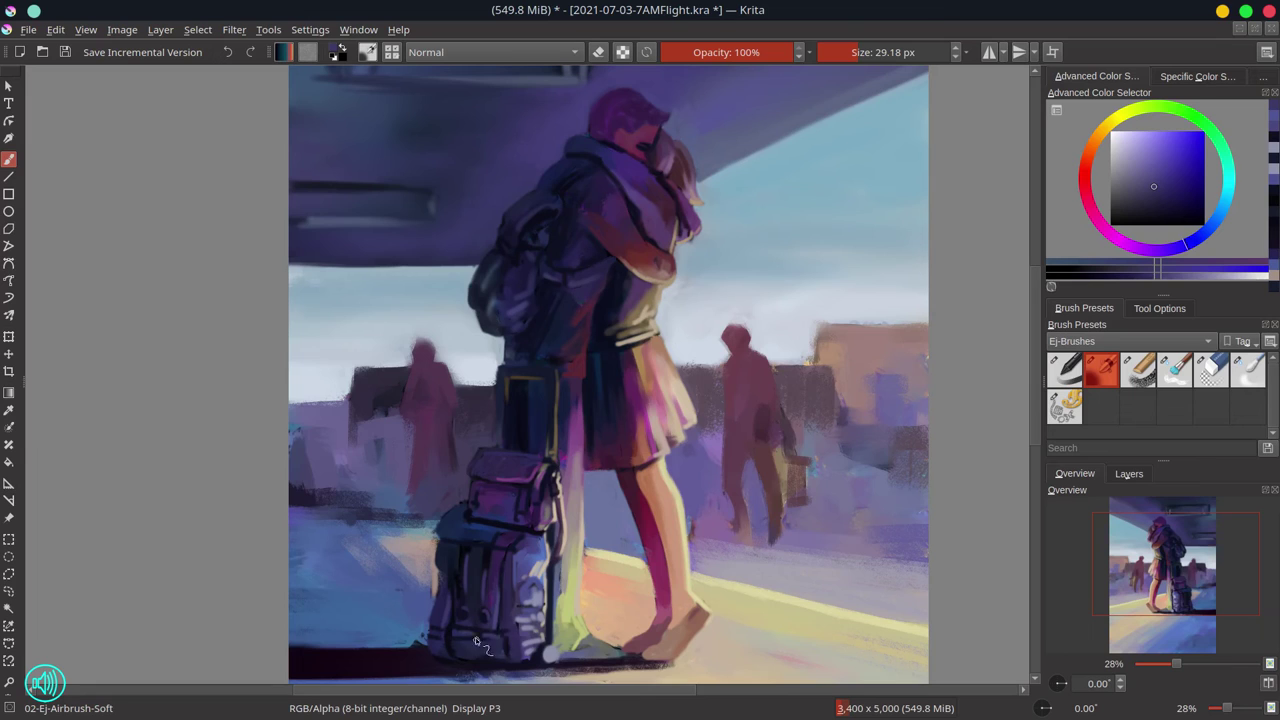
Clean the large suitcase's lower shaded corner and the inner edge of the man's trouser leg with sampled blues at about 29 px.
left_click(435, 645, "ctrl")
left_click_drag(430, 640, 398, 654)
left_click(590, 508, "ctrl")
left_click_drag(584, 482, 580, 519)
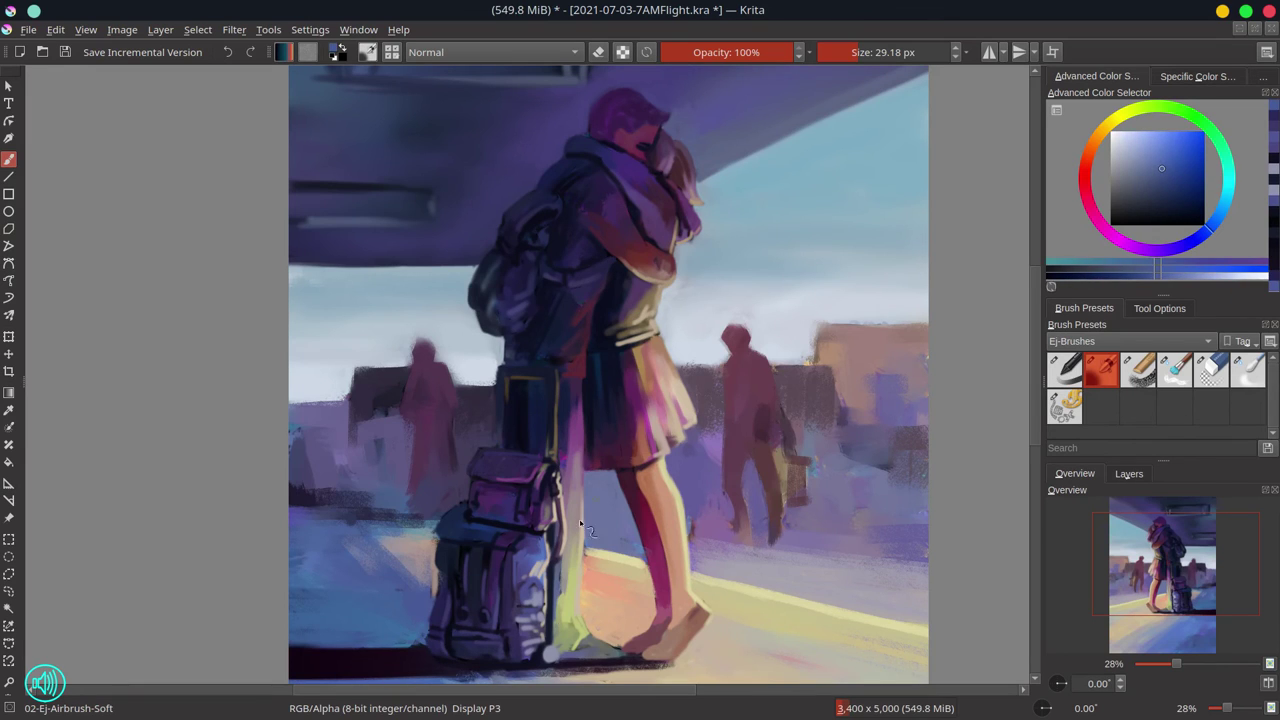
Reshape the man's shoe and the shadow beneath it with sampled dark and grey tones at about 29 px.
left_click(577, 655, "ctrl")
mouse_move(566, 646)
left_mouse_down()
mouse_move(564, 661)
mouse_move(636, 668)
left_mouse_up()
left_click(597, 654, "ctrl")
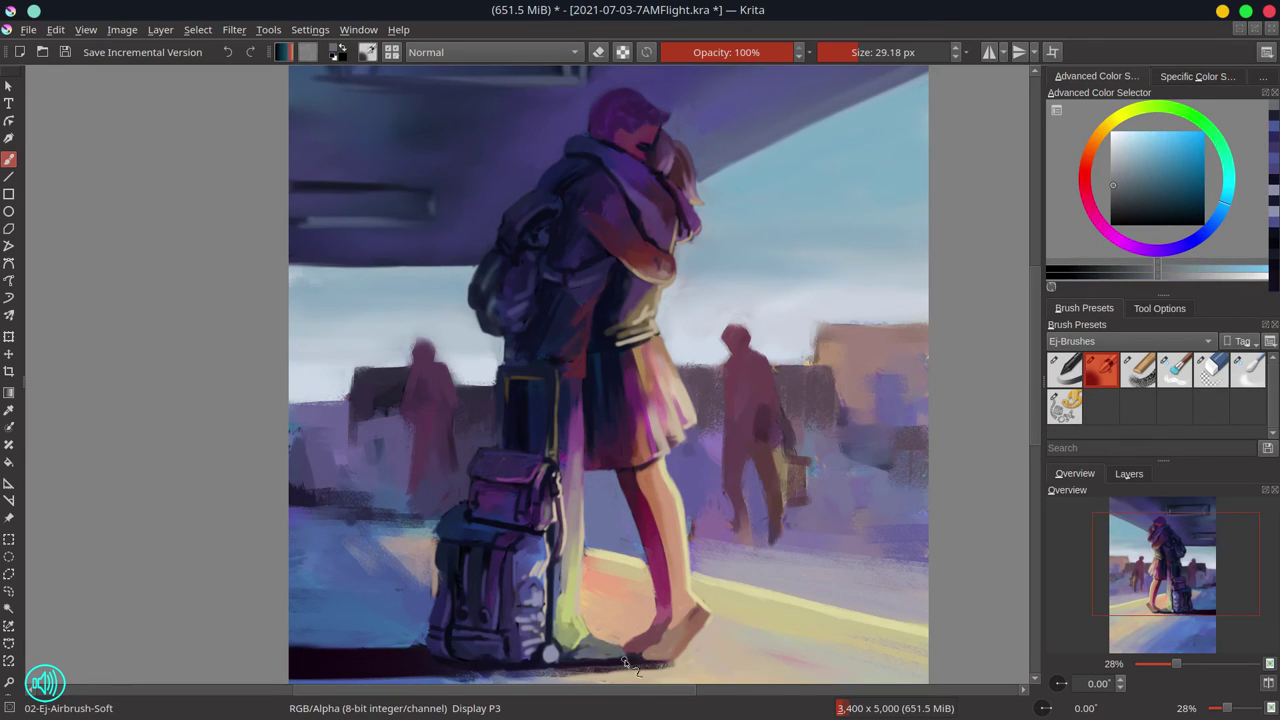
left_click(580, 656, "ctrl")
Repaint the luggage's handle rail with sampled dark blue and a pale yellow highlight down to the wheel at about 25 px.
left_click(559, 535, "ctrl")
left_click_drag(559, 548, 559, 646)
left_click(572, 574, "ctrl")
left_click_drag(561, 552, 551, 644)
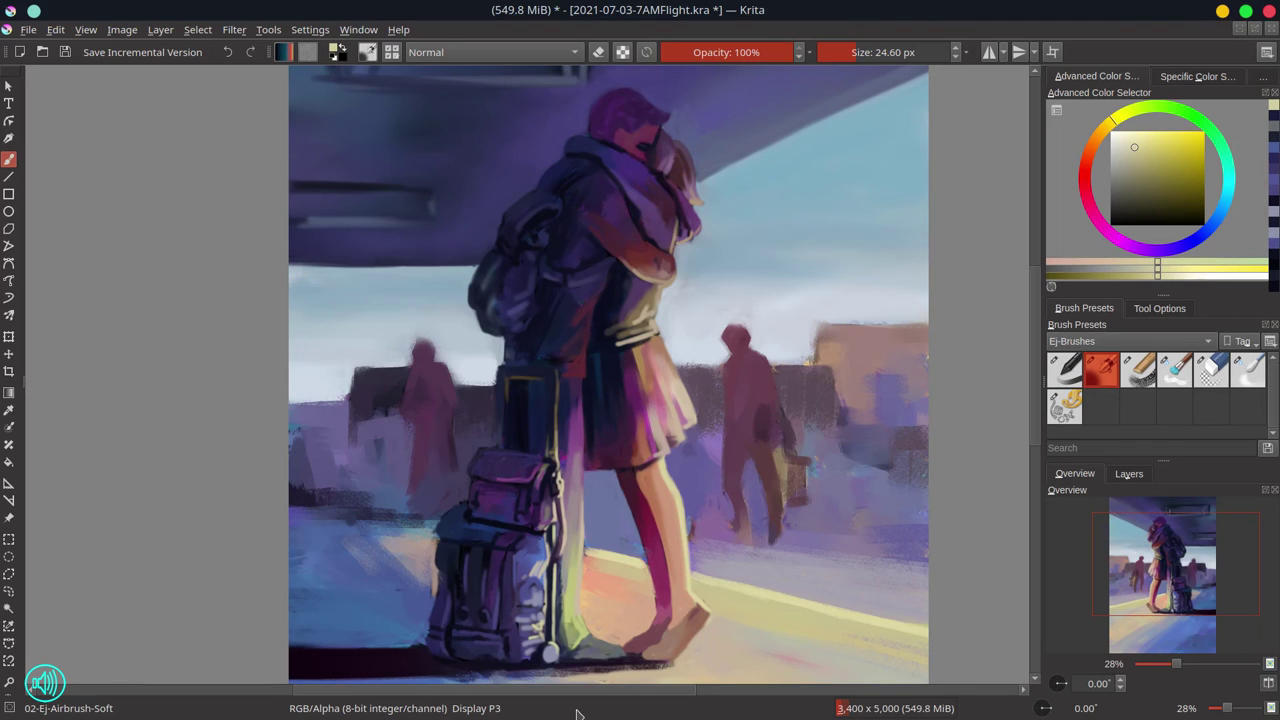
Choose the textured soft blender, save the painting and mirror the view to check the whole composition.
left_click(1174, 371)
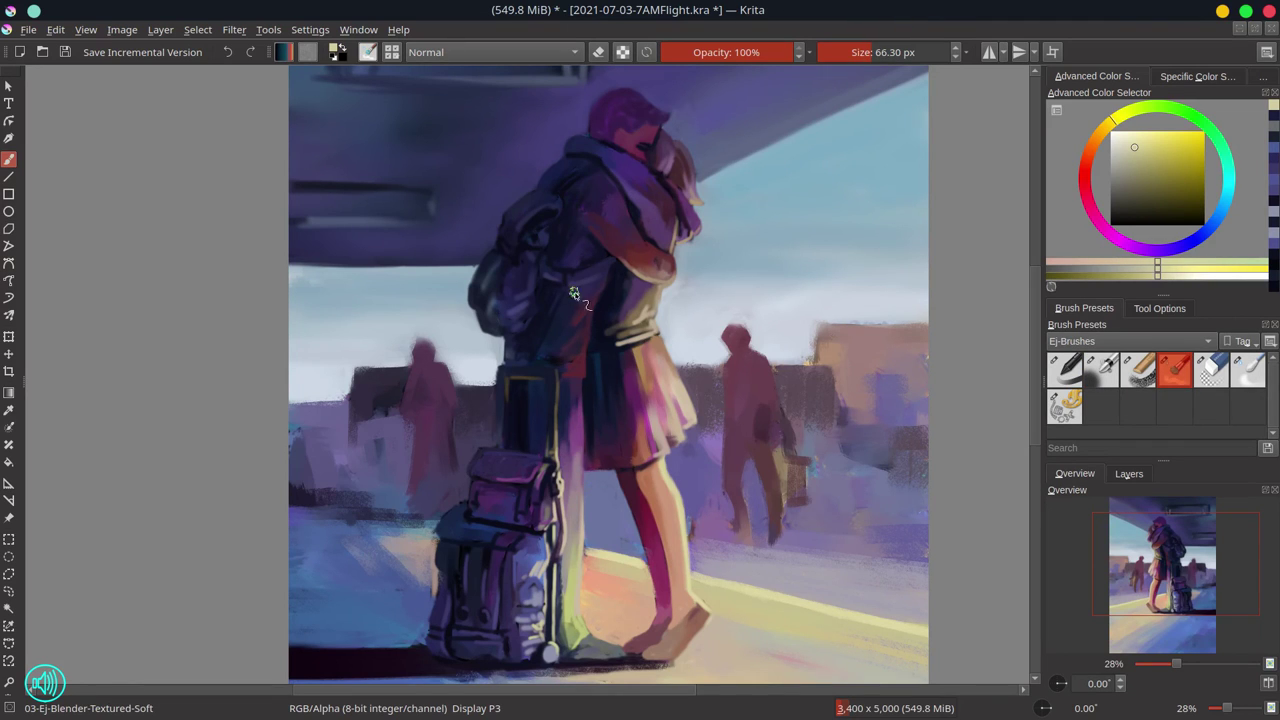
scroll(564, 460, "down", 5)
key("ctrl+s")
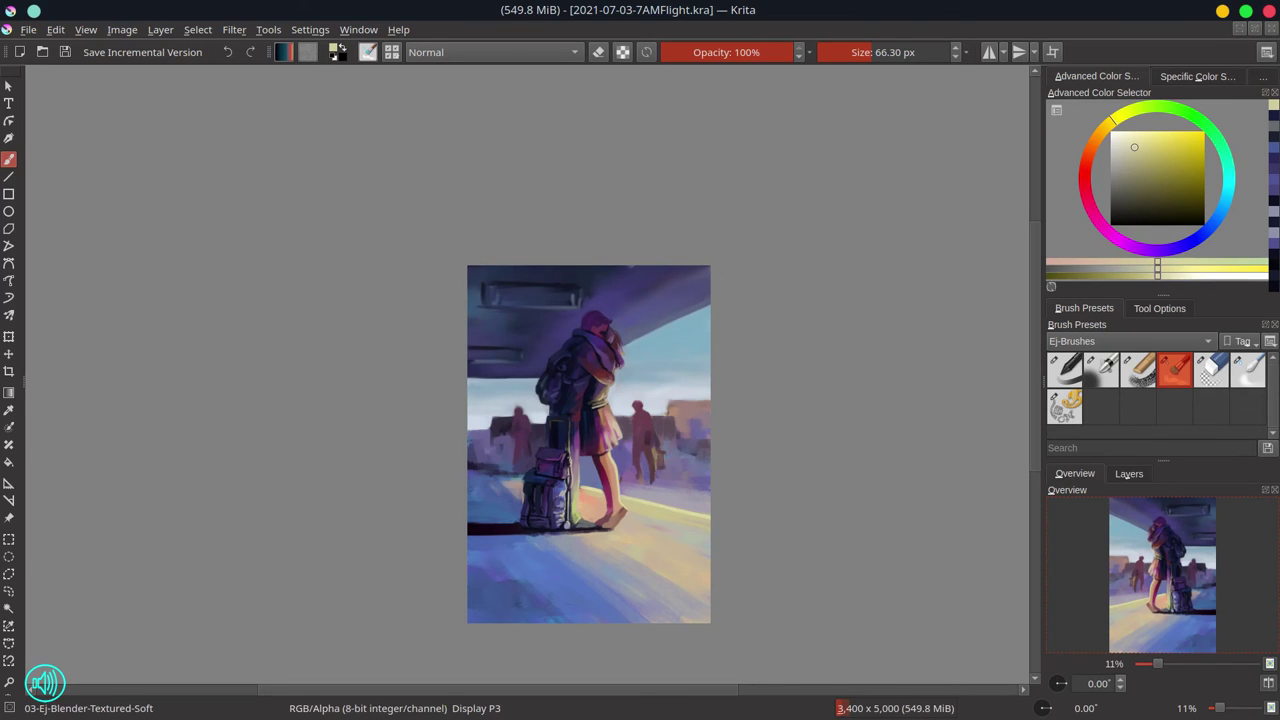
key("m")
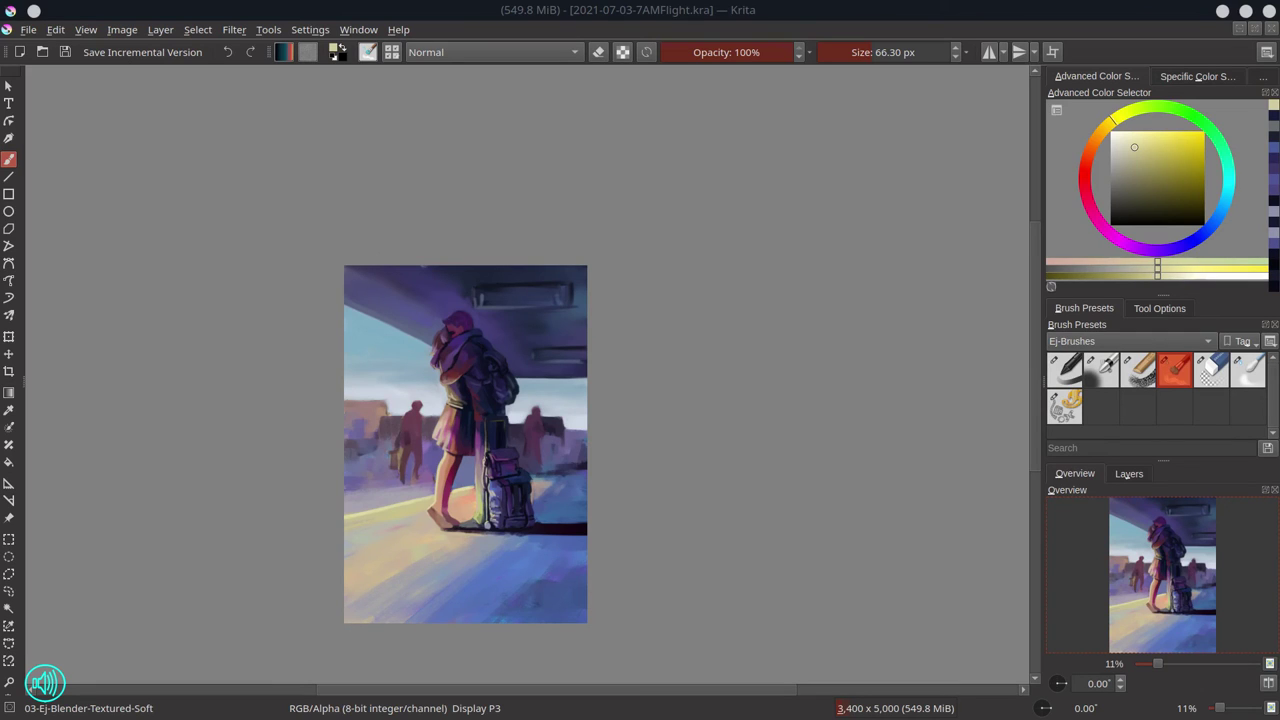
Reshape the head and shoulders of the background figure behind the luggage with the grainy chalk brush at about 39 to 41 px.
left_click(1138, 370)
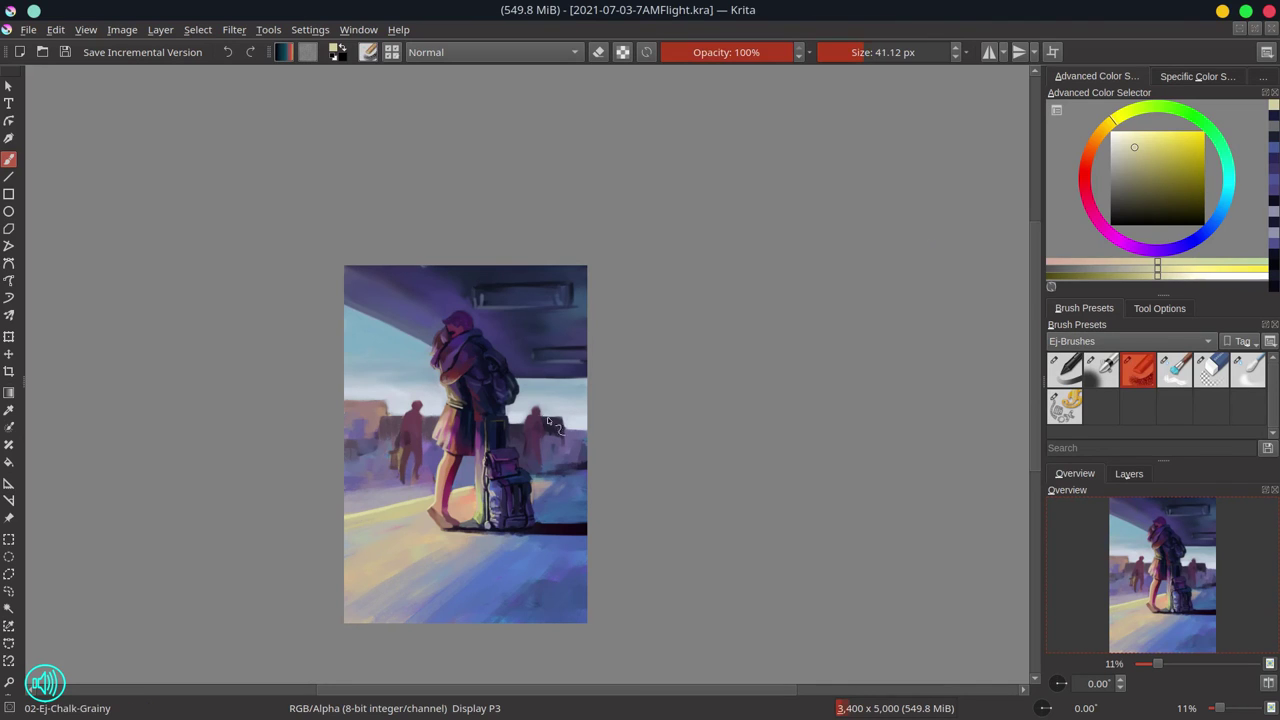
left_click(540, 424, "ctrl")
mouse_move(537, 412)
left_mouse_down()
mouse_move(551, 424)
mouse_move(527, 413)
left_mouse_up()
left_click(556, 410, "ctrl")
left_click(536, 412, "ctrl")
left_click(551, 410, "ctrl")
left_click(526, 409, "ctrl")
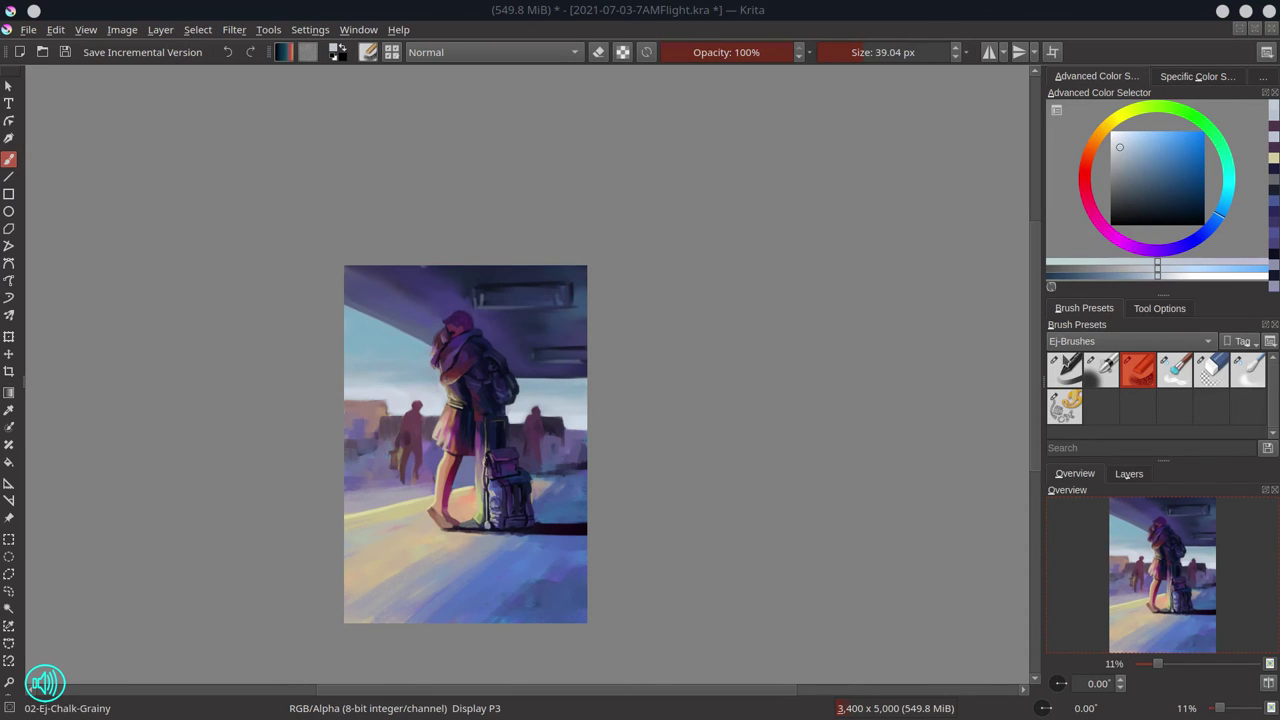
Refine the man's shoe with sampled grey-green and yellow-green using the soft airbrush at about 25 px.
left_click(1098, 378)
scroll(657, 400, "up", 3)
left_click(585, 497, "ctrl")
left_click_drag(586, 497, 568, 495)
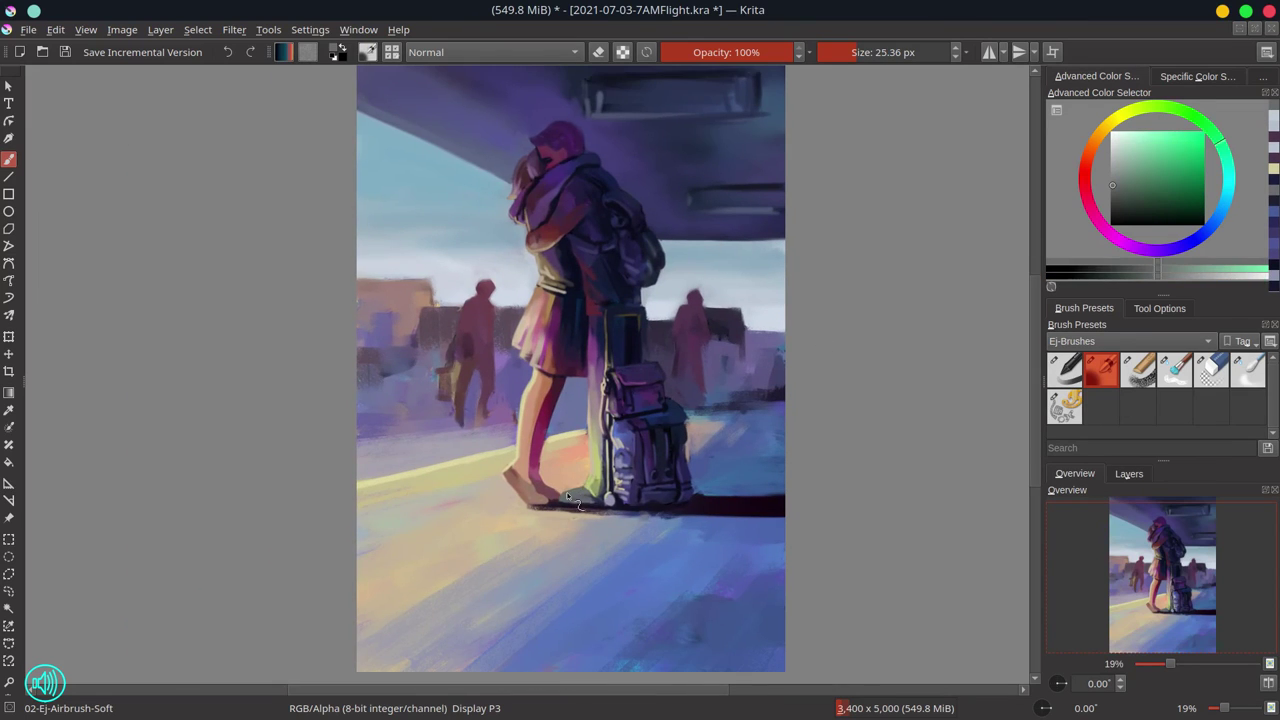
left_click(568, 496, "ctrl")
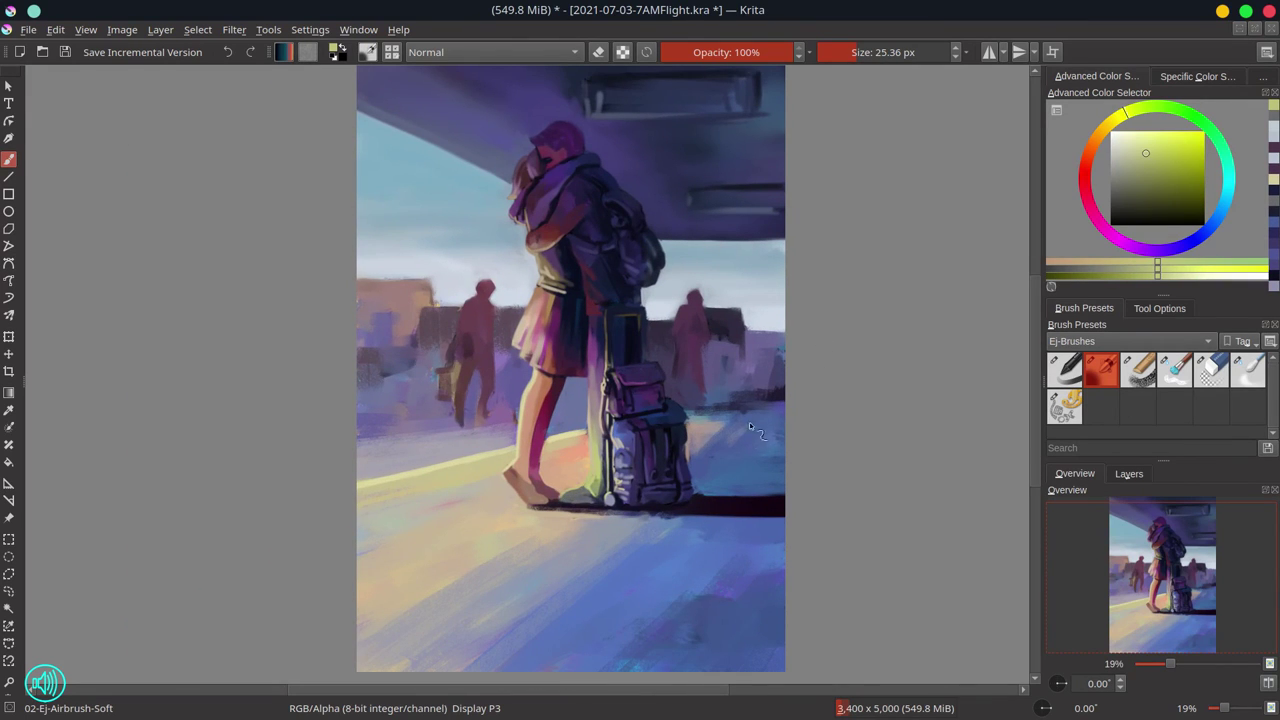
Save the painting and darken the upper ceiling with sampled dark blue using the soft airbrush at about 113 px.
scroll(760, 420, "down", 2)
key("ctrl+s")
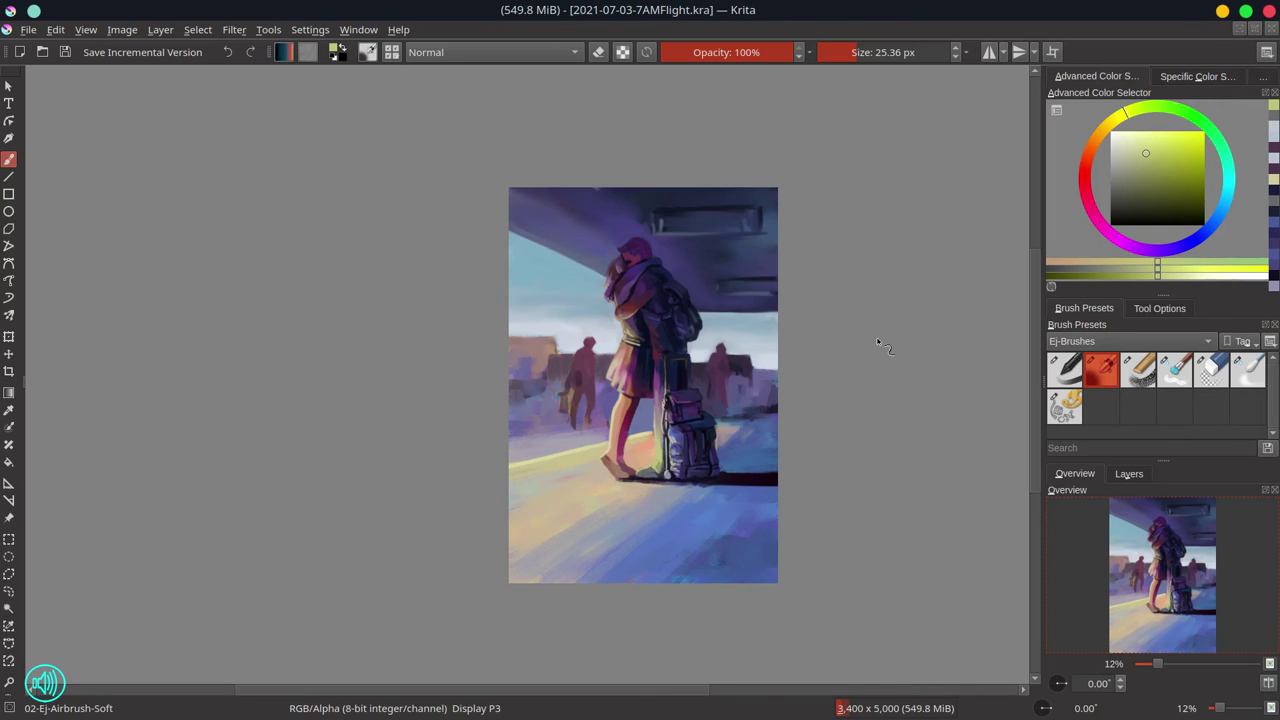
left_click(660, 189, "ctrl")
left_click_drag(500, 188, 634, 185)
left_click(1129, 474)
key("bracketright")
left_click(625, 188, "ctrl")
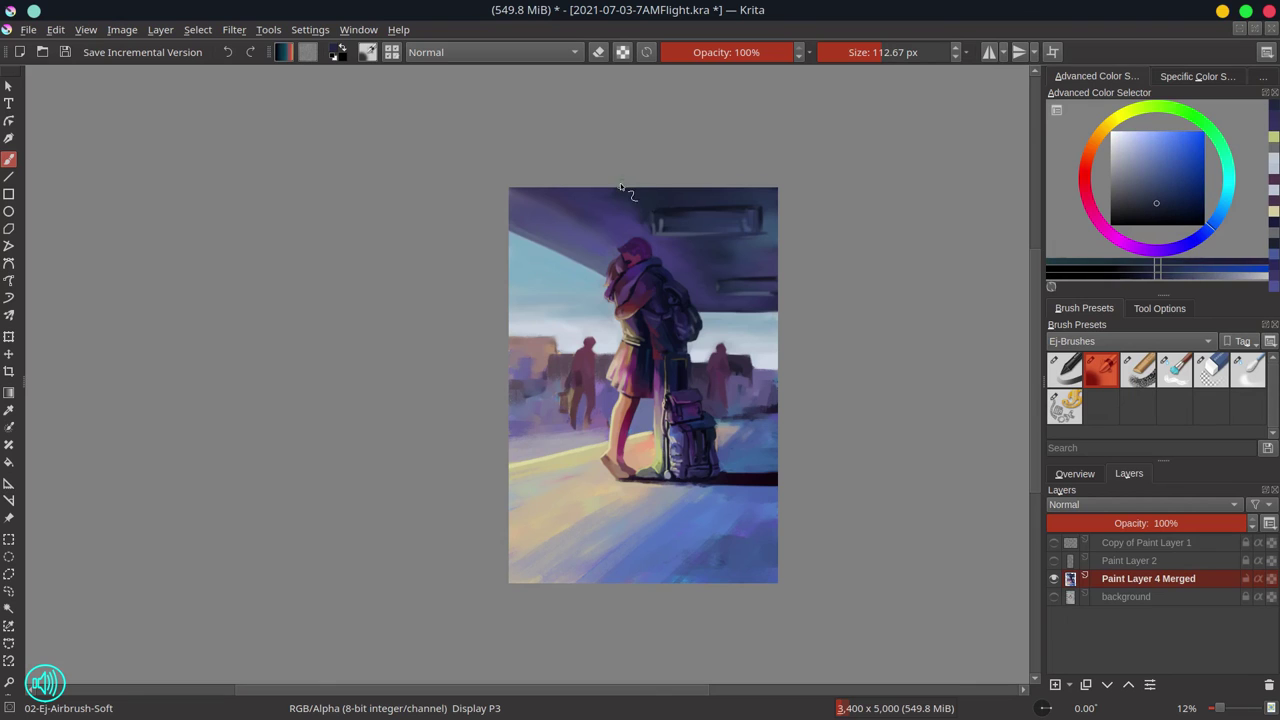
left_click(650, 228, "ctrl")
left_click_drag(652, 271, 733, 160)
Refine the ceiling around the man's hair and the front edge of his fringe with sampled violets and blues at about 25 px.
left_click(575, 192, "ctrl")
left_click_drag(570, 193, 551, 194)
mouse_move(555, 196)
left_mouse_down()
mouse_move(578, 182)
mouse_move(608, 200)
mouse_move(640, 247)
left_mouse_up()
left_click(594, 180, "ctrl")
left_click(600, 187, "ctrl")
key("ctrl+z")
left_click(600, 208, "ctrl")
mouse_move(571, 217)
left_mouse_down()
mouse_move(562, 208)
mouse_move(647, 201)
mouse_move(541, 208)
mouse_move(568, 204)
left_mouse_up()
left_click(608, 207, "ctrl")
left_click(602, 185, "ctrl")
left_click(1149, 183)
mouse_move(542, 206)
left_mouse_down()
mouse_move(567, 204)
mouse_move(553, 194)
mouse_move(566, 187)
left_mouse_up()
left_click(603, 180, "ctrl")
left_click(551, 184, "ctrl")
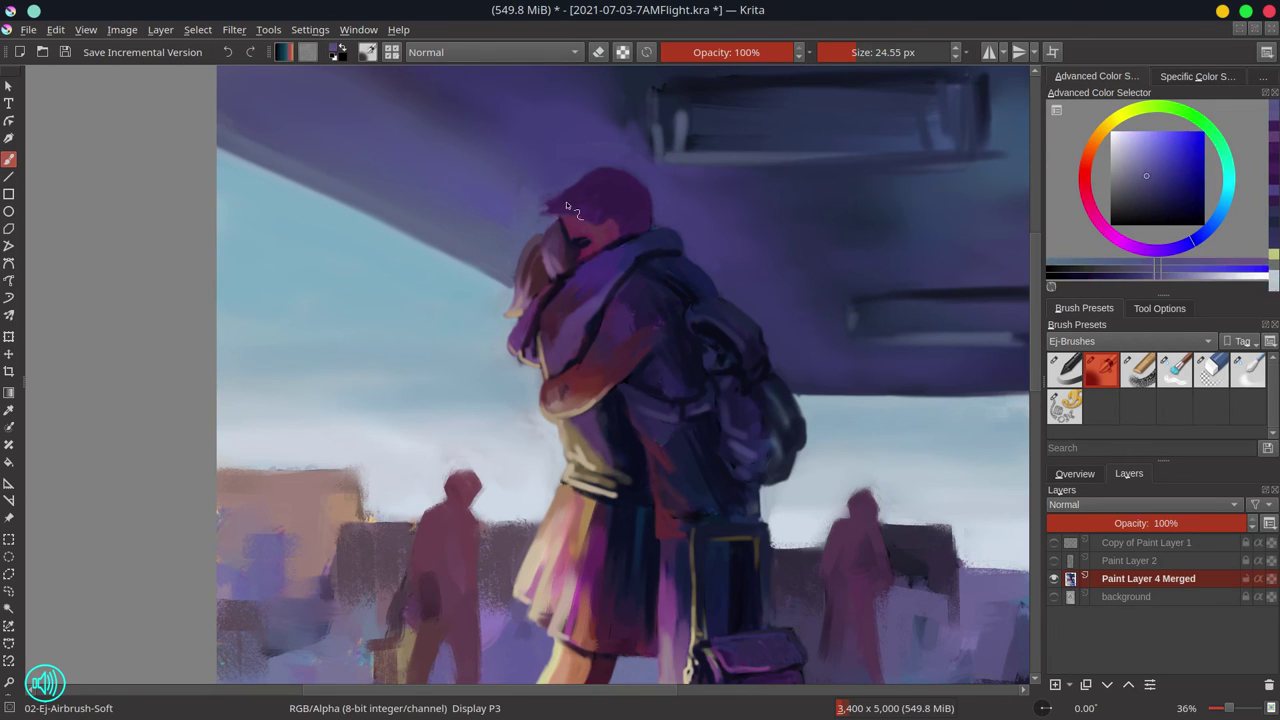
Paint a sampled beige highlight along the underside of the man's fringe at about 25 px.
left_click(553, 220, "ctrl")
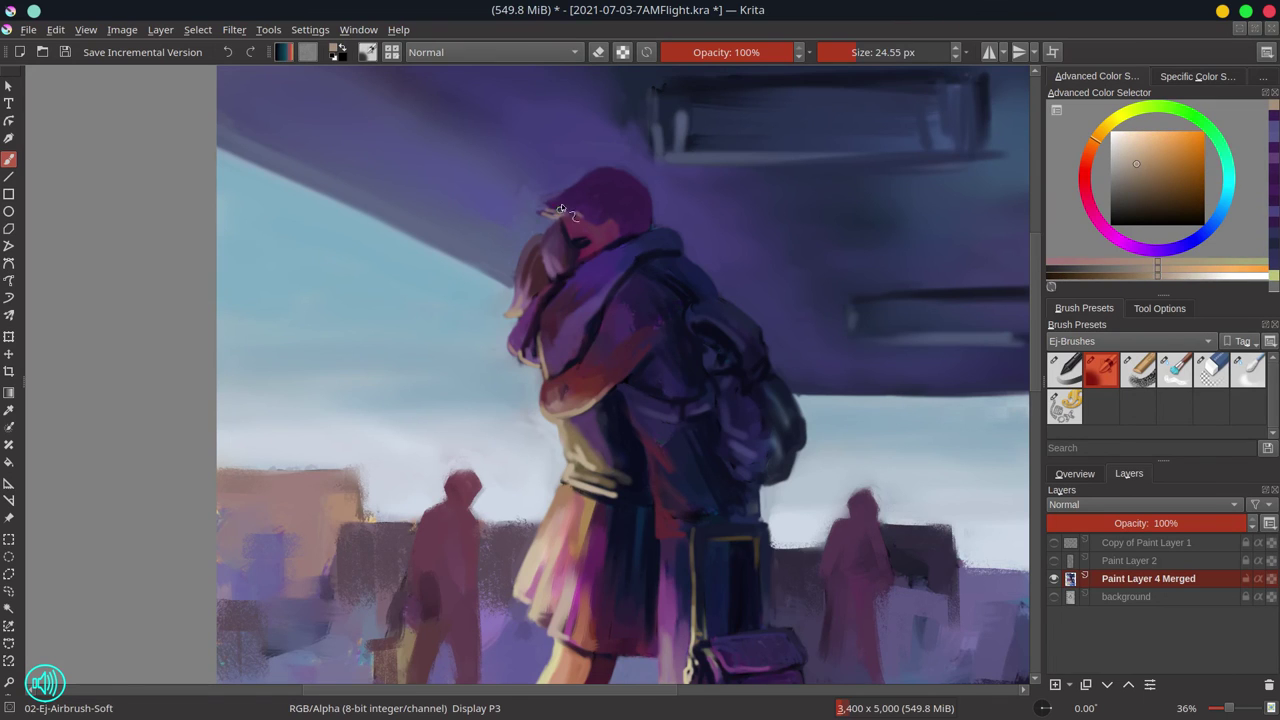
left_click(540, 203, "ctrl")
left_click(600, 185, "ctrl")
left_click(564, 209, "ctrl")
mouse_move(580, 213)
left_mouse_down()
mouse_move(548, 212)
mouse_move(581, 216)
mouse_move(550, 209)
mouse_move(578, 216)
mouse_move(554, 196)
mouse_move(566, 212)
mouse_move(541, 214)
mouse_move(551, 208)
left_mouse_up()
Reshape the tip of the man's fringe with sampled purple and ceiling blue-violet.
left_click(1161, 184)
left_click(576, 181, "ctrl")
left_click(580, 202, "ctrl")
left_click(541, 200, "ctrl")
left_click(540, 216, "ctrl")
left_click(547, 203, "ctrl")
left_click(548, 196, "ctrl")
scroll(630, 208, "down", 3)
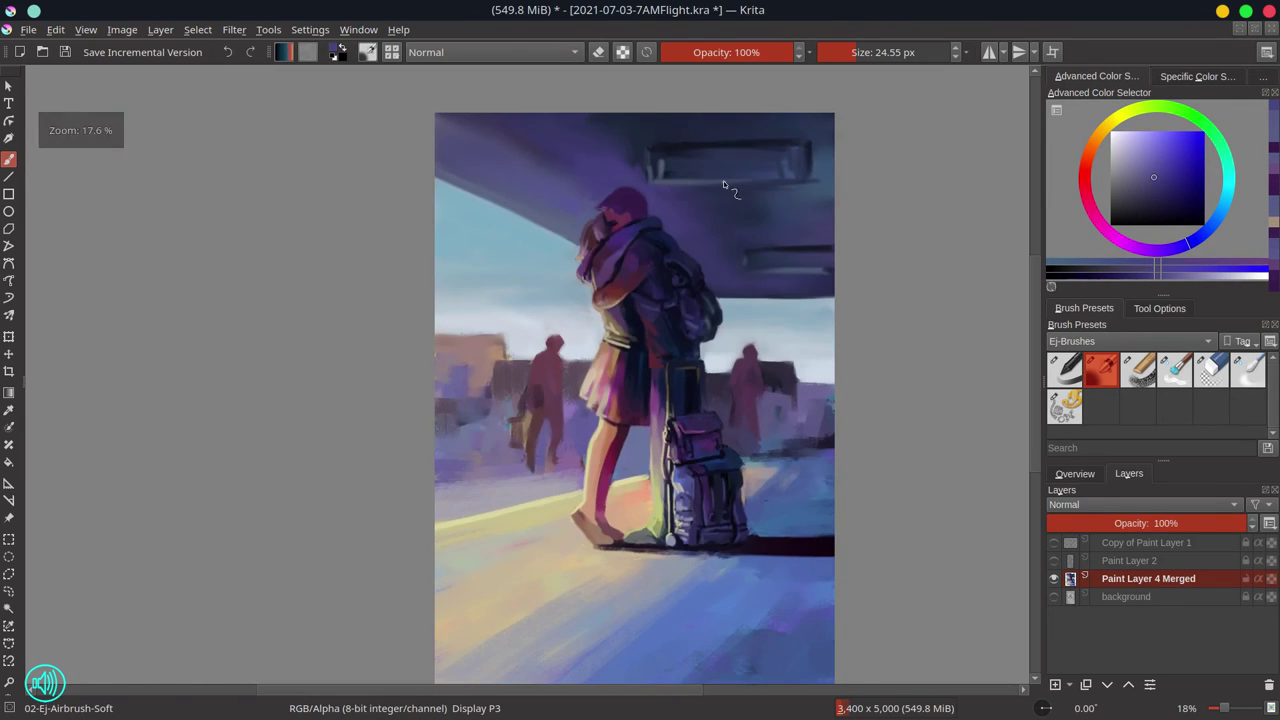
Repaint the man's hairline around the ear and nape with sampled purple and reddish skin tones.
scroll(616, 222, "up", 3)
left_click(619, 198, "ctrl")
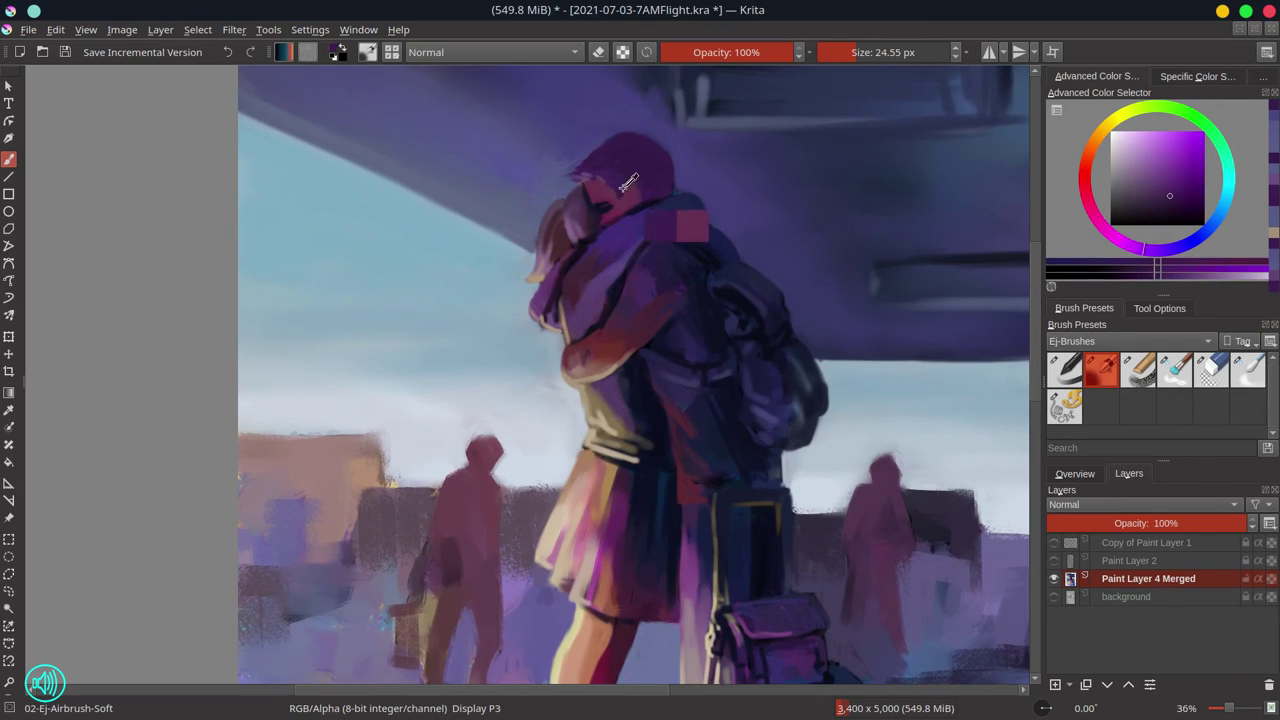
left_click(632, 195, "ctrl")
mouse_move(633, 195)
left_mouse_down()
mouse_move(680, 218)
mouse_move(655, 185)
left_mouse_up()
left_click(666, 212, "ctrl")
left_click(634, 179, "ctrl")
left_click(679, 183, "ctrl")
key("k")
left_click_drag(652, 184, 670, 186)
Darken the crown and back of the man's hair with sampled dark purple, reducing the brush to about 19 px.
mouse_move(658, 188)
left_mouse_down()
mouse_move(631, 148)
mouse_move(655, 150)
mouse_move(625, 163)
mouse_move(629, 174)
mouse_move(617, 152)
mouse_move(637, 145)
mouse_move(605, 150)
left_mouse_up()
left_click(631, 174, "ctrl")
left_click(635, 145, "ctrl")
mouse_move(618, 153)
left_mouse_down()
mouse_move(587, 158)
mouse_move(676, 165)
mouse_move(648, 183)
left_mouse_up()
key("bracketleft")
key("bracketleft")
key("bracketleft")
key("bracketleft")
key("bracketleft")
key("ctrl+z")
left_click(670, 146, "ctrl")
left_click(660, 172, "ctrl")
left_click(654, 180, "ctrl")
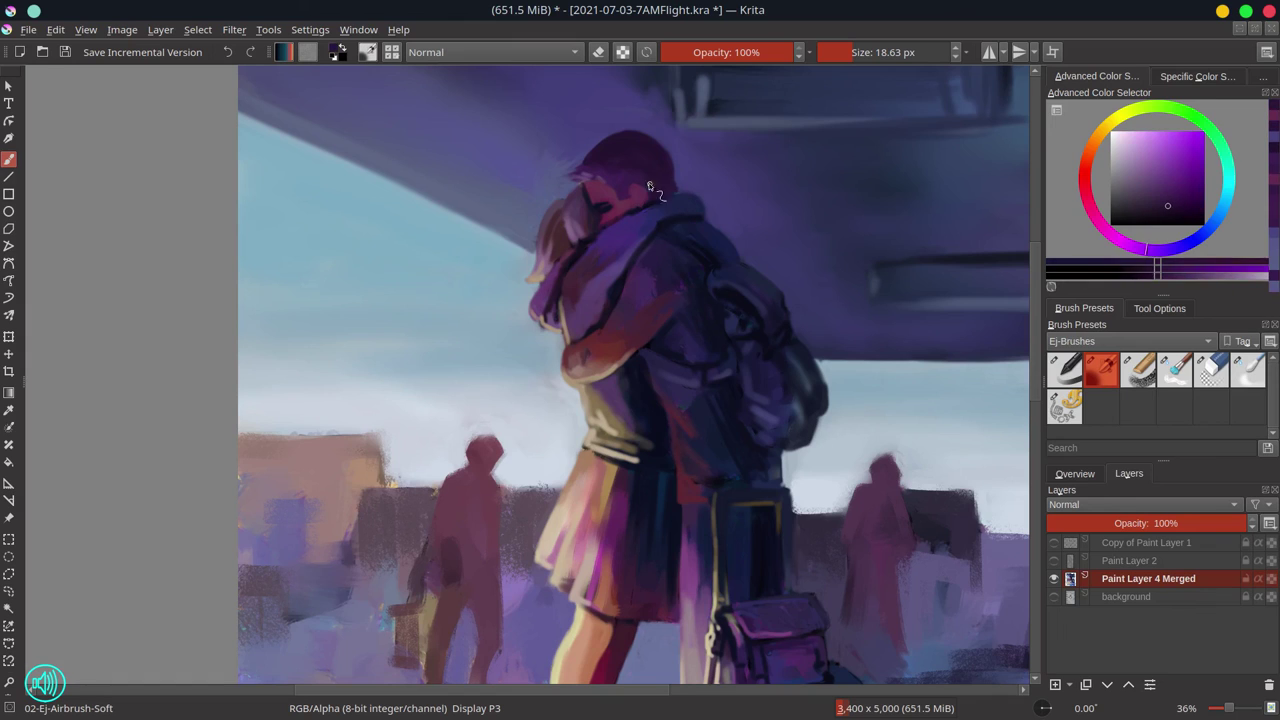
Touch up the backpack's lower edge with sampled dark blue at about 18 px and save the painting.
left_click(814, 366, "ctrl")
mouse_move(798, 358)
left_mouse_down()
mouse_move(798, 430)
mouse_move(790, 369)
left_mouse_up()
scroll(790, 368, "down", 1)
key("ctrl+s")
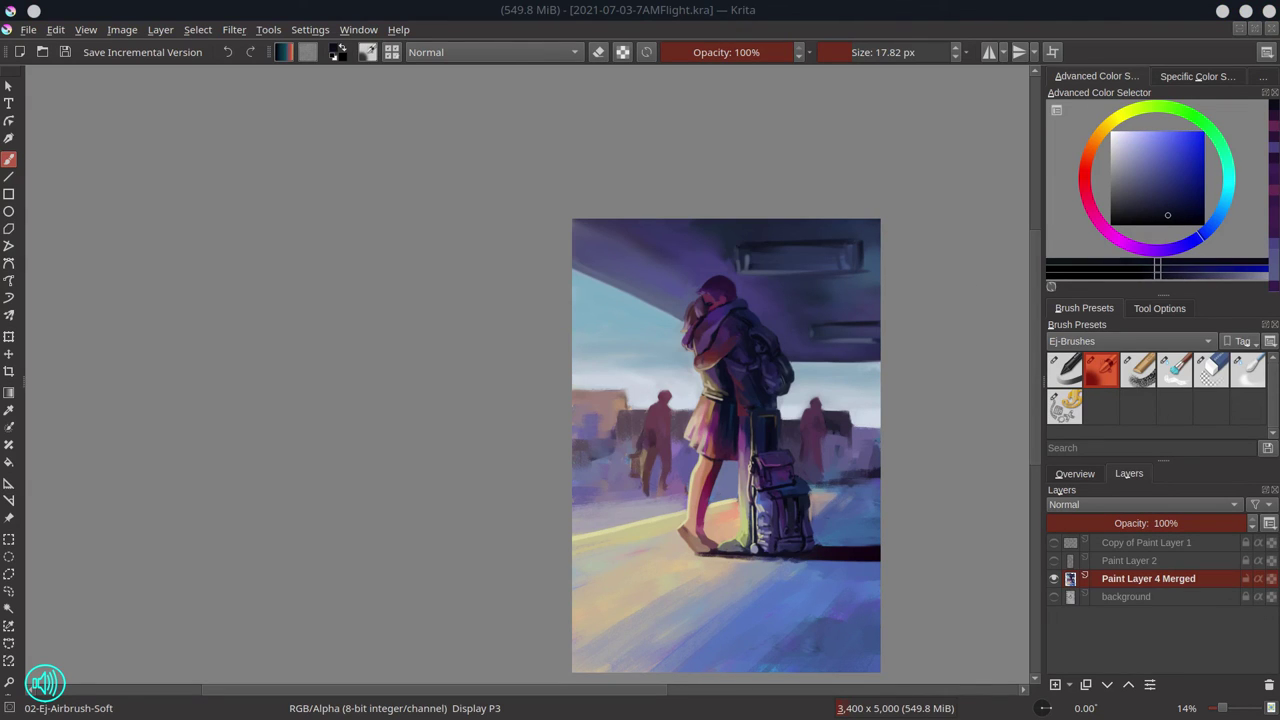
Paint an alien-head shape in pinkish purple on the small bag's front pocket at about 24 px.
left_click(788, 491)
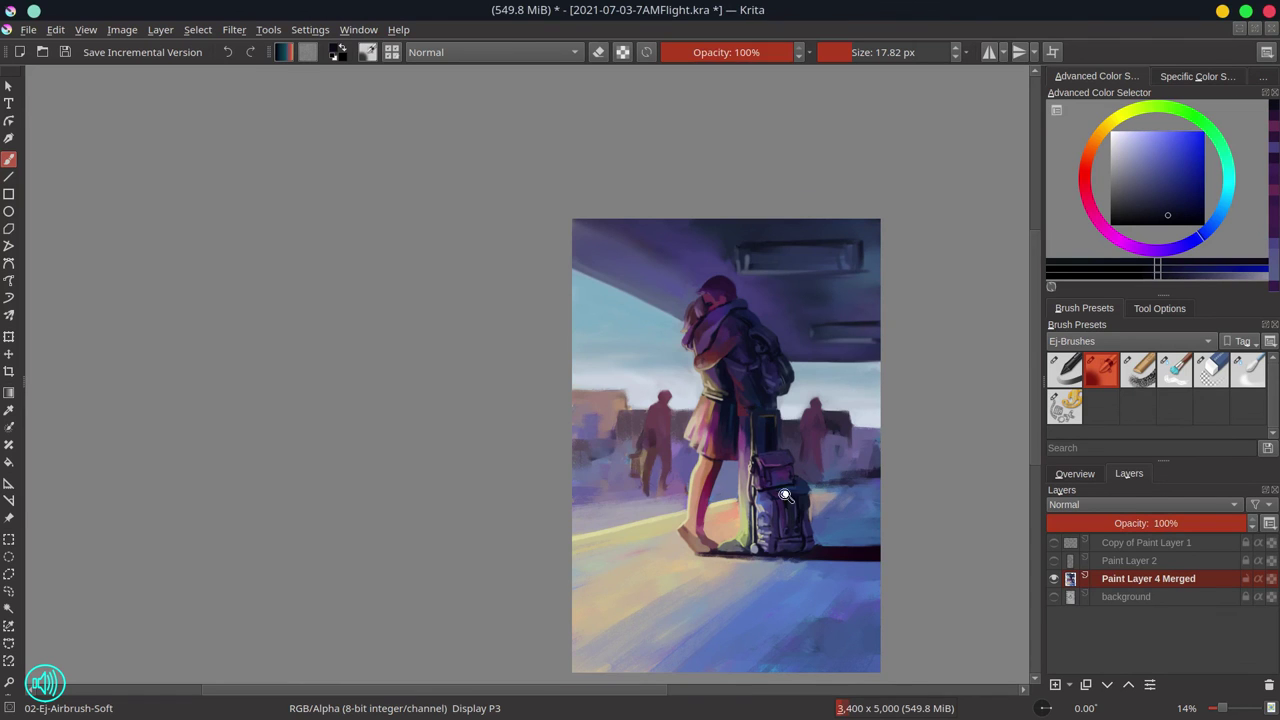
left_click(738, 346, "ctrl")
mouse_move(788, 491)
left_mouse_down()
mouse_move(760, 394)
mouse_move(737, 378)
mouse_move(765, 403)
left_mouse_up()
left_click(738, 378)
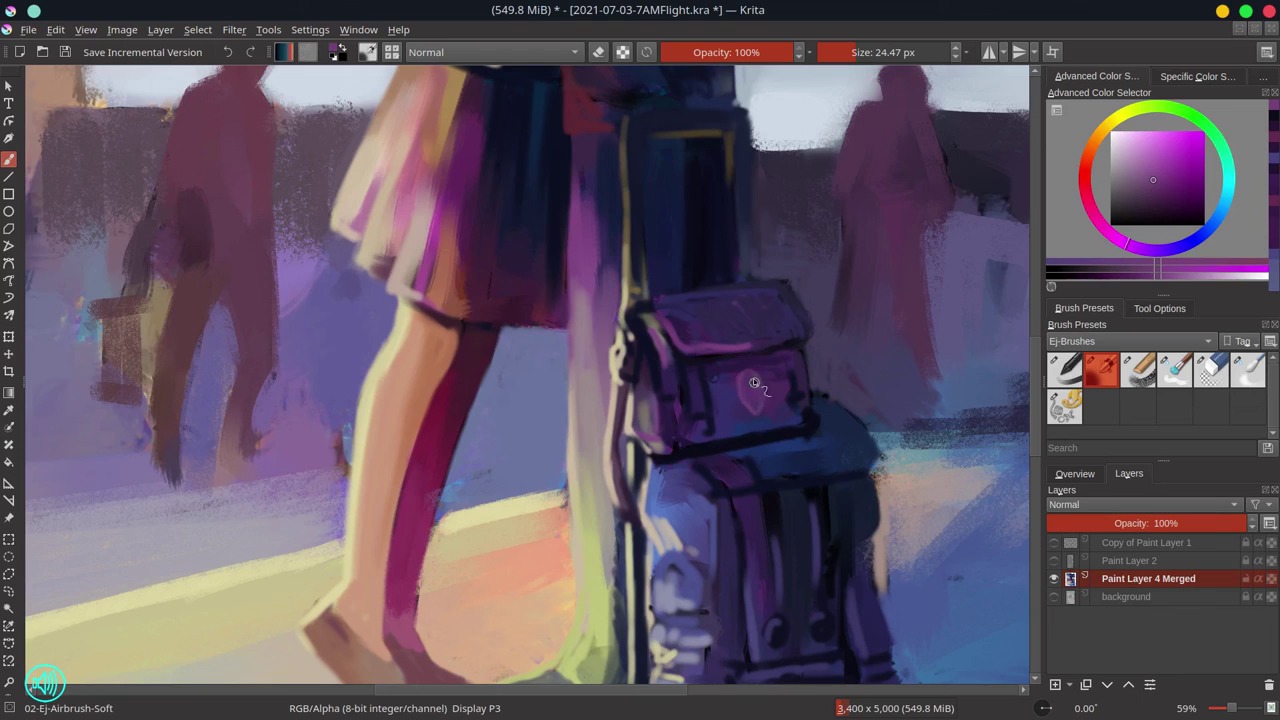
left_click(754, 383, "ctrl")
Add dark eyes to the alien emblem on the small bag with a 9.50 px brush and save the painting.
key("bracketleft")
key("bracketleft")
key("bracketleft")
key("bracketleft")
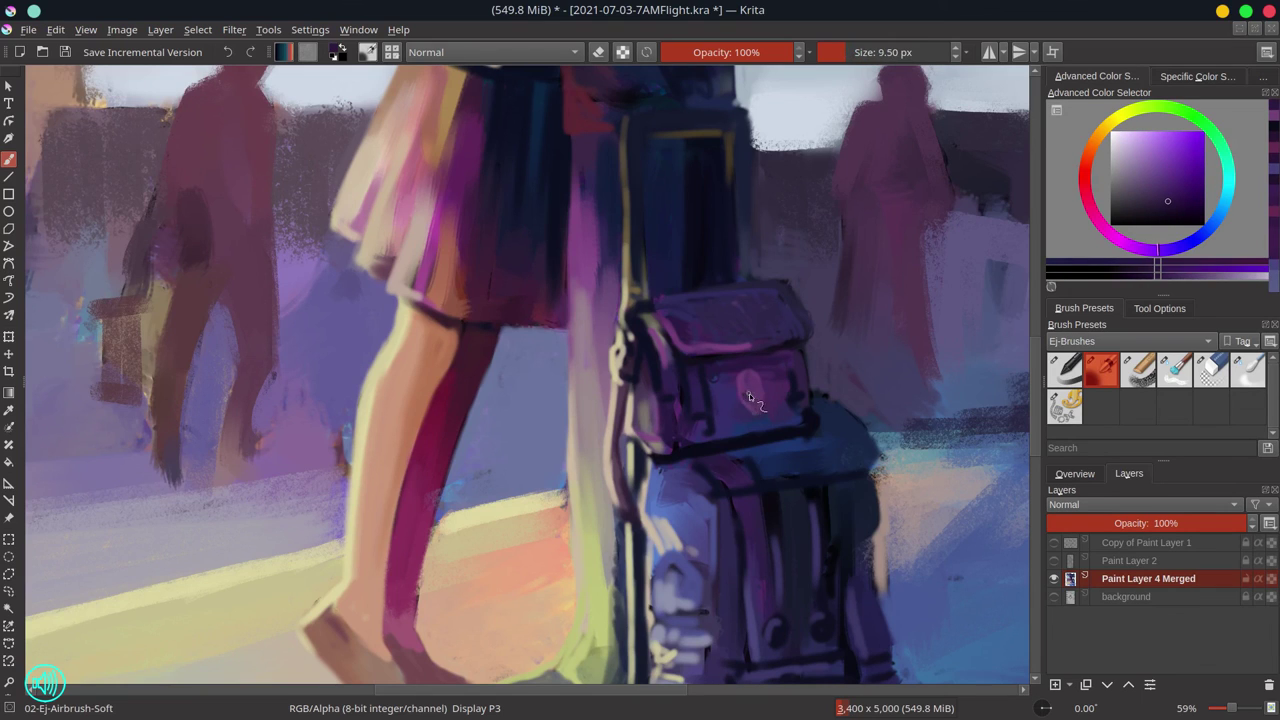
left_click_drag(749, 393, 763, 404)
left_click(752, 387, "ctrl")
left_click(748, 395, "ctrl")
left_click(756, 384, "ctrl")
left_click(791, 440, "ctrl")
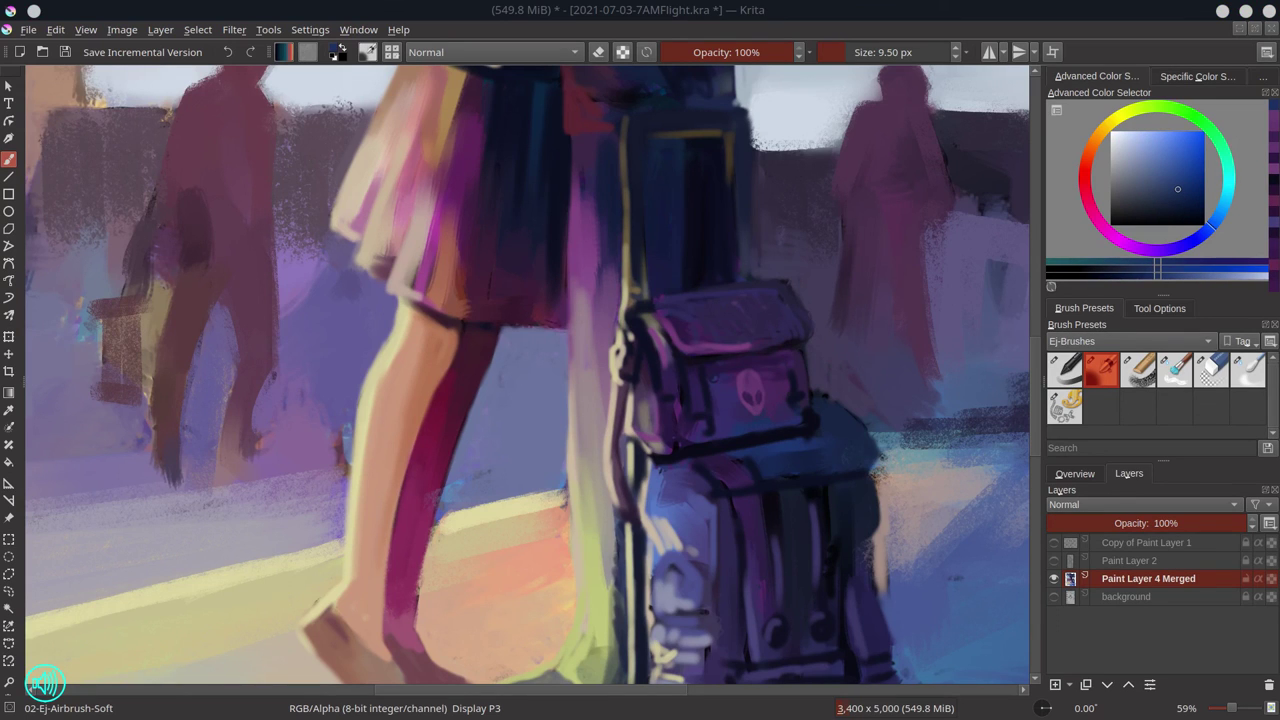
left_click_drag(940, 520, 865, 440)
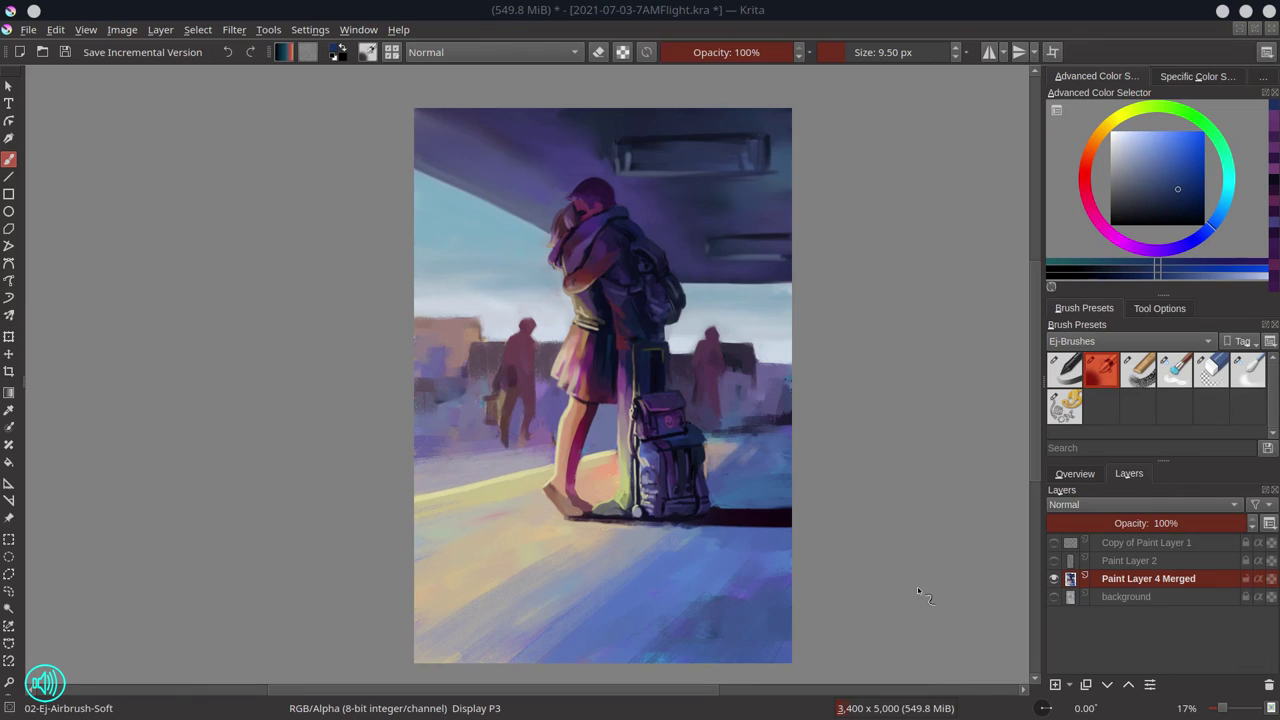
scroll(913, 586, "down", 1)
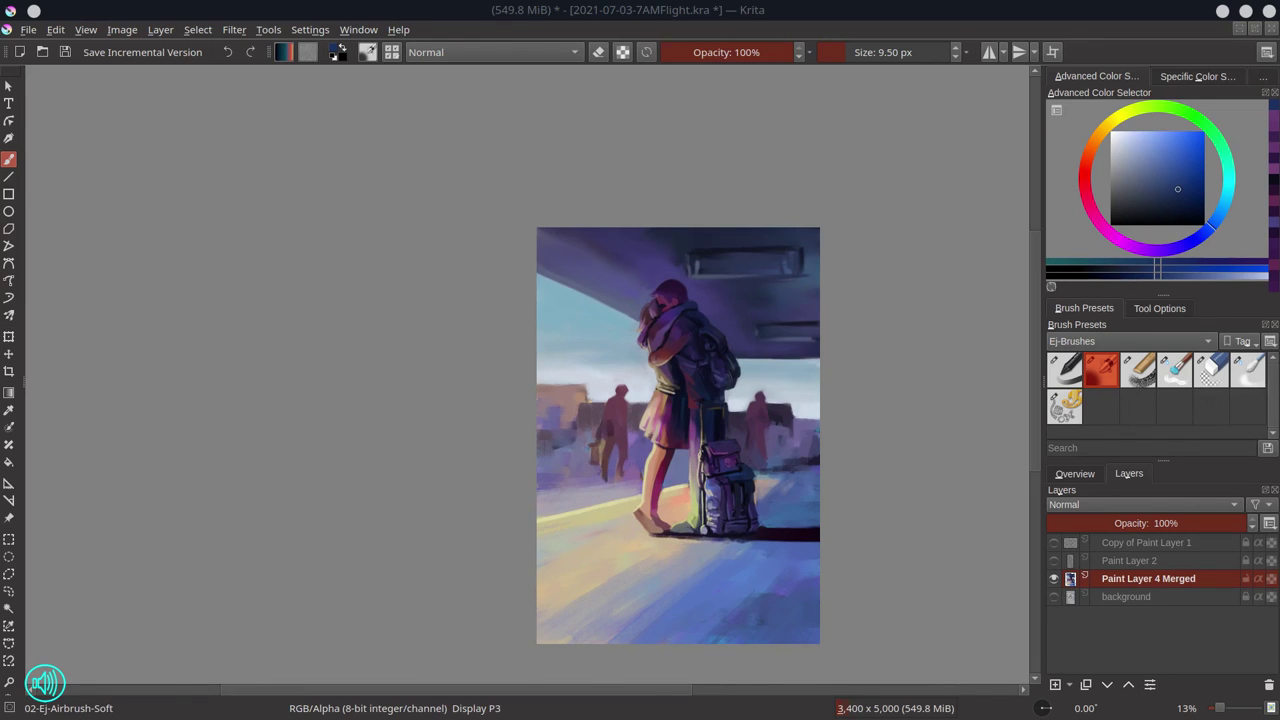
key("ctrl+s")
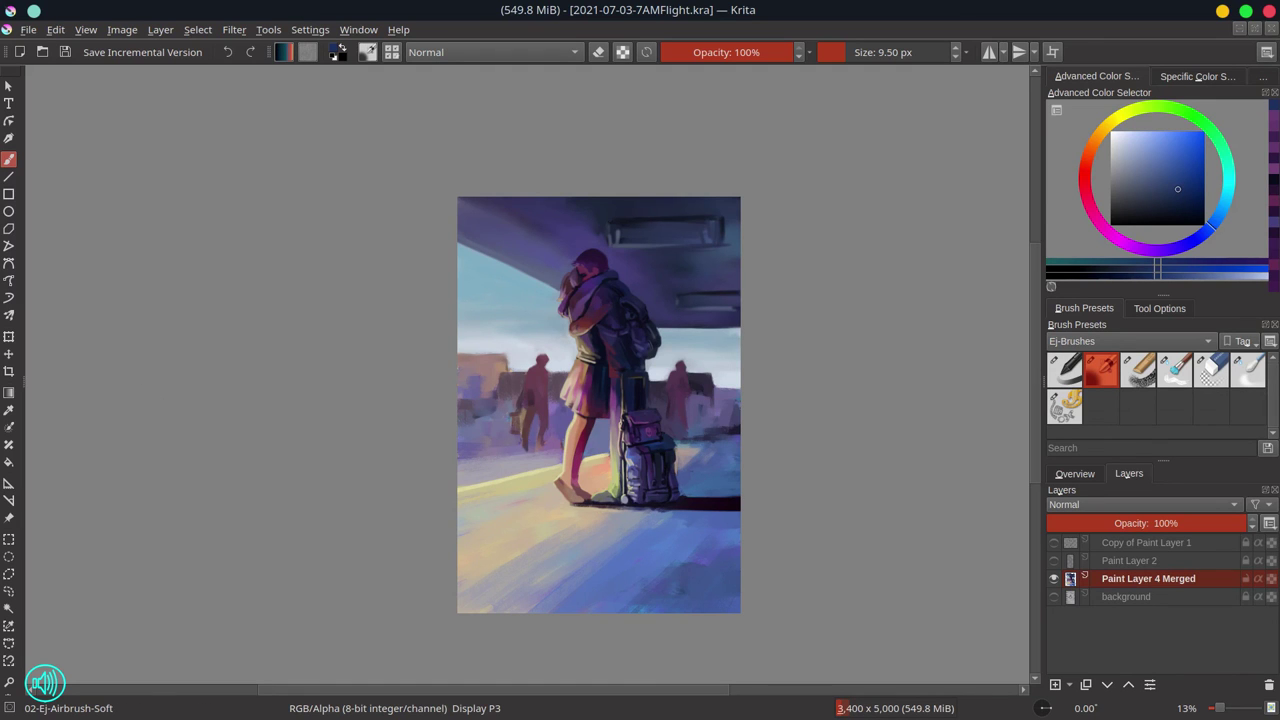
Paint out the woman's loose hair against the sky with sampled light blue at 28 px.
scroll(543, 300, "up", 4)
mouse_move(545, 247)
left_mouse_down()
mouse_move(619, 236)
mouse_move(592, 246)
mouse_move(626, 257)
mouse_move(635, 192)
left_mouse_up()
left_click(604, 241, "ctrl")
left_click(586, 272, "ctrl")
left_click_drag(595, 284, 602, 262)
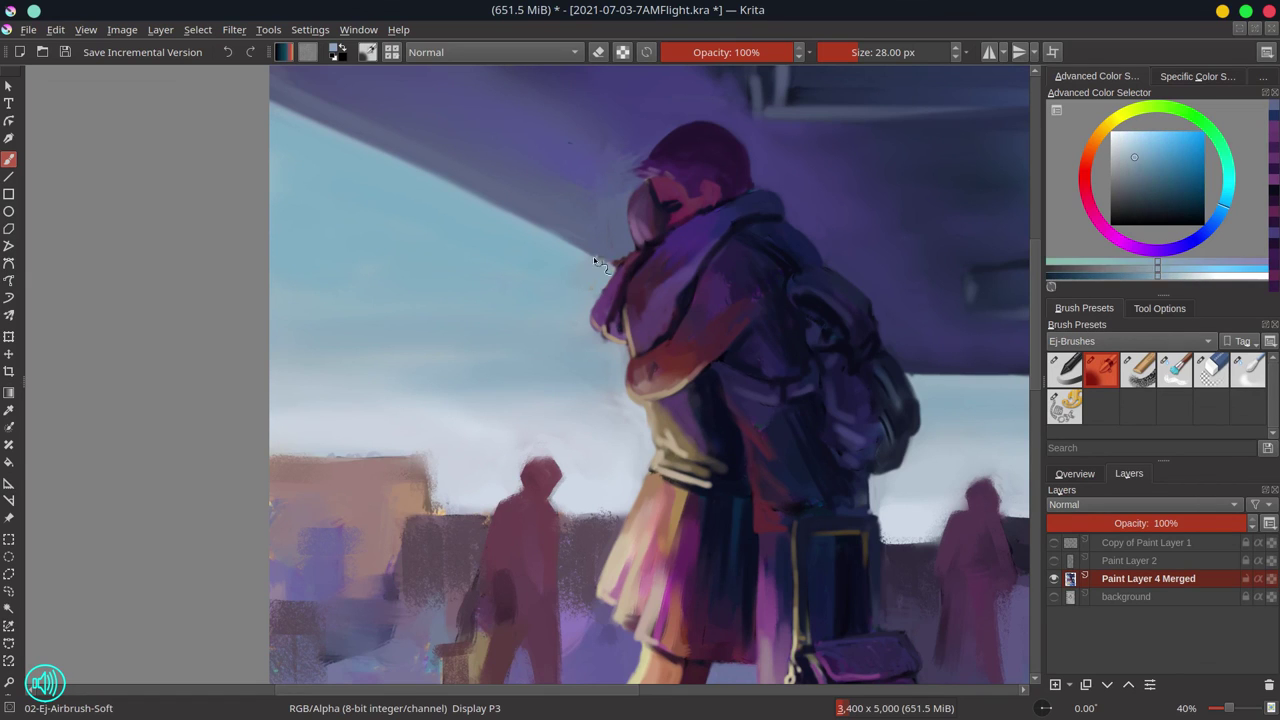
left_click(588, 245, "ctrl")
Repaint the woman's hair as a ponytail with sampled dark purple at about 37 px.
left_click(641, 190, "ctrl")
mouse_move(626, 192)
left_mouse_down()
mouse_move(595, 263)
mouse_move(635, 236)
left_mouse_up()
mouse_move(600, 262)
left_mouse_down()
mouse_move(623, 196)
mouse_move(611, 256)
mouse_move(630, 201)
mouse_move(620, 235)
left_mouse_up()
left_click(654, 219, "ctrl")
left_click_drag(619, 190, 632, 192)
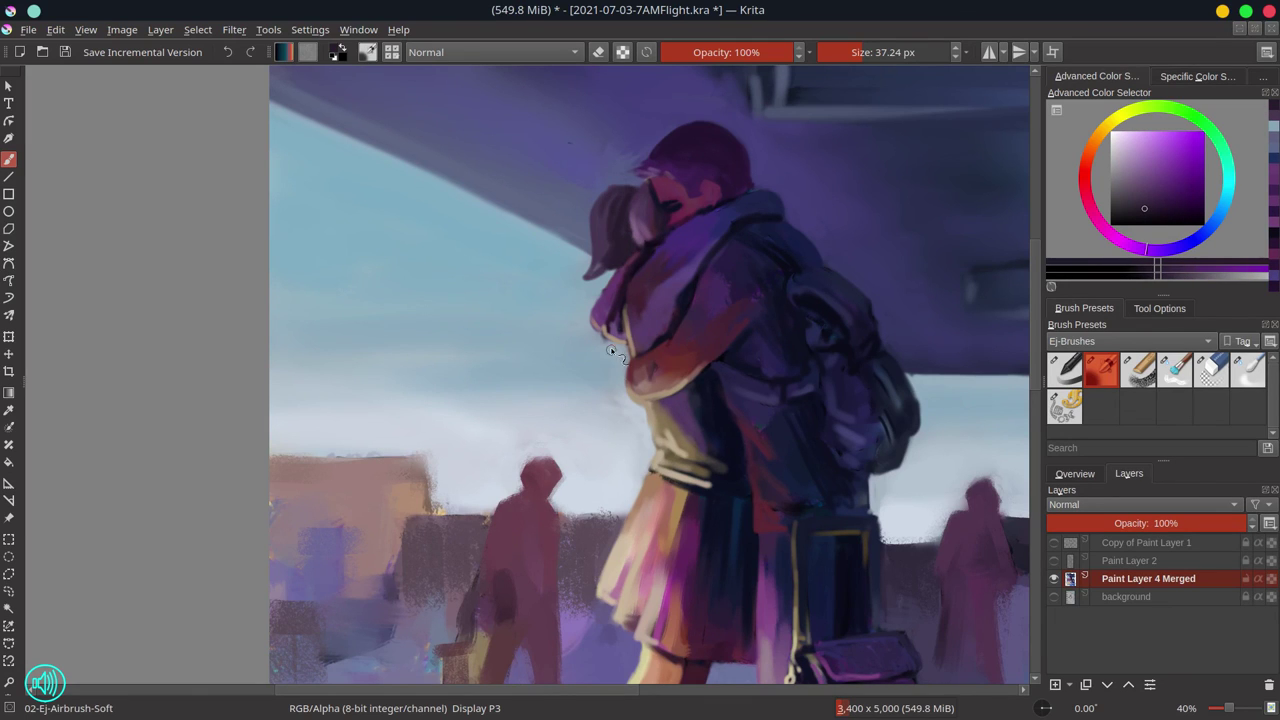
key("ctrl+z")
key("ctrl+z")
left_click(627, 239, "ctrl")
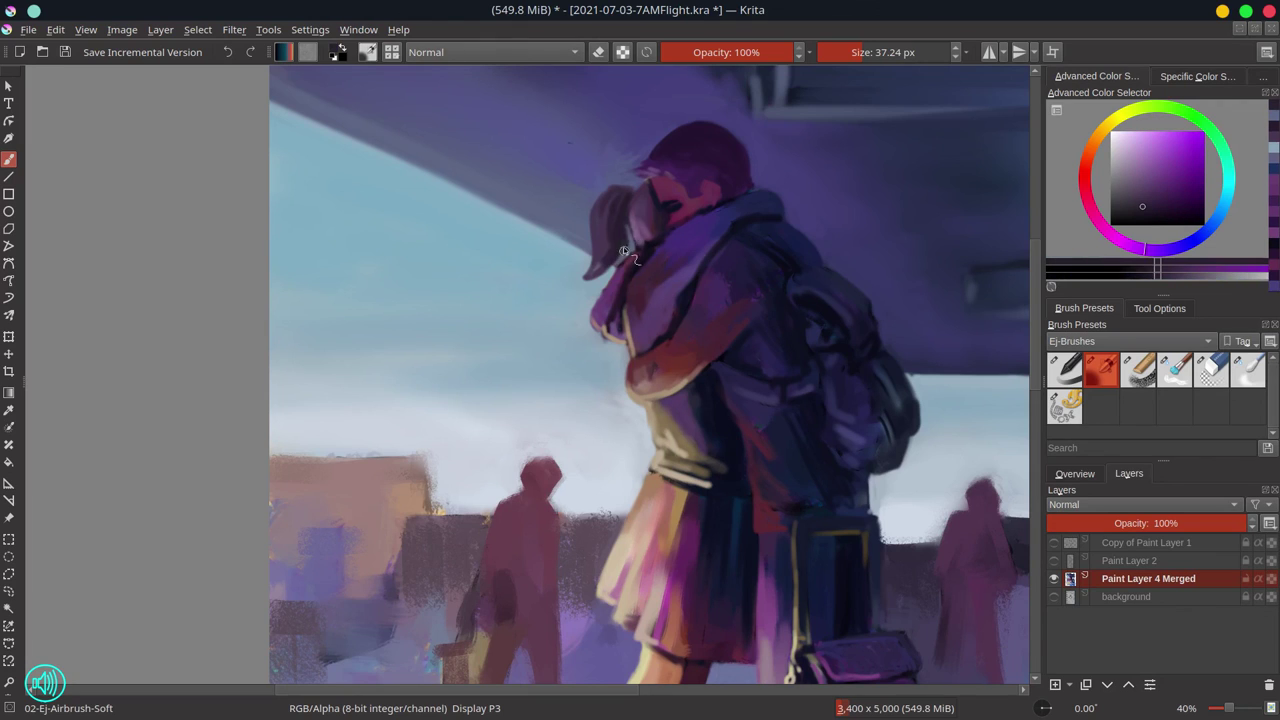
left_click(622, 238, "ctrl")
left_click(594, 237, "ctrl")
left_click(631, 214, "ctrl")
mouse_move(614, 264)
left_mouse_down()
mouse_move(630, 236)
mouse_move(601, 273)
left_mouse_up()
Reshape the ends of the woman's hair into a wavy silhouette with sampled purple and sky tones.
left_click(672, 425, "ctrl")
mouse_move(607, 272)
left_mouse_down()
mouse_move(588, 279)
mouse_move(651, 254)
mouse_move(662, 487)
mouse_move(621, 230)
left_mouse_up()
left_click(648, 243, "ctrl")
left_click(580, 264, "ctrl")
mouse_move(580, 266)
left_mouse_down()
mouse_move(603, 266)
mouse_move(616, 318)
left_mouse_up()
mouse_move(631, 266)
left_mouse_down()
mouse_move(643, 312)
mouse_move(620, 331)
mouse_move(650, 284)
left_mouse_up()
left_click(590, 366, "ctrl")
left_click_drag(599, 357, 617, 352)
left_click(667, 290, "ctrl")
Fill out the woman's head and hair beside the man's face with sampled dark purples at about 35 px.
mouse_move(662, 262)
left_mouse_down()
mouse_move(612, 365)
mouse_move(645, 325)
mouse_move(647, 298)
mouse_move(661, 317)
mouse_move(665, 273)
mouse_move(645, 281)
mouse_move(674, 294)
mouse_move(666, 324)
left_mouse_up()
left_click(680, 291, "ctrl")
left_click(670, 321, "ctrl")
left_click(706, 376, "ctrl")
left_click(706, 306, "ctrl")
mouse_move(662, 272)
left_mouse_down()
mouse_move(657, 294)
mouse_move(643, 283)
left_mouse_up()
left_click(643, 283, "ctrl")
mouse_move(634, 326)
left_mouse_down()
mouse_move(638, 297)
mouse_move(654, 322)
mouse_move(671, 285)
mouse_move(662, 317)
left_mouse_up()
left_click(667, 283, "ctrl")
left_click(653, 320, "ctrl")
left_click(646, 257, "ctrl")
Clean up the tones around the couple's heads with sampled violets, reducing the brush to about 18 px.
left_click_drag(722, 250, 732, 243)
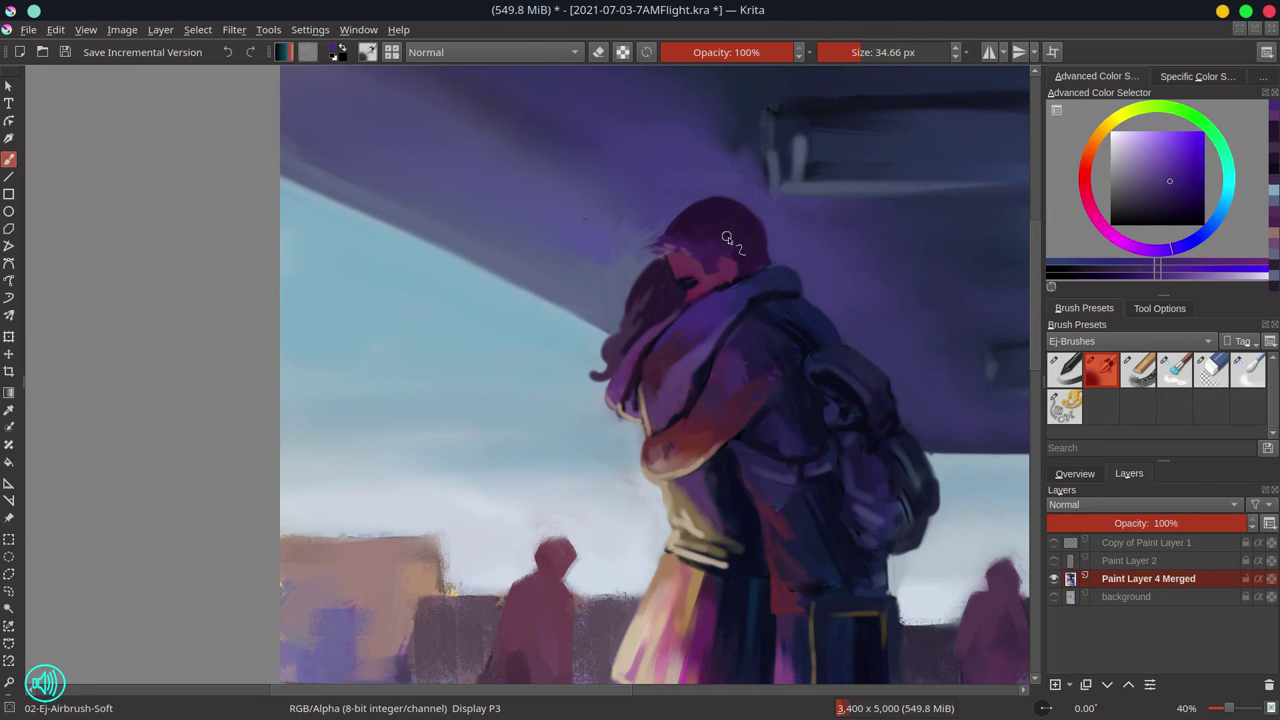
left_click(697, 286, "ctrl")
left_click_drag(688, 287, 706, 294, "shift")
left_click(717, 289, "ctrl")
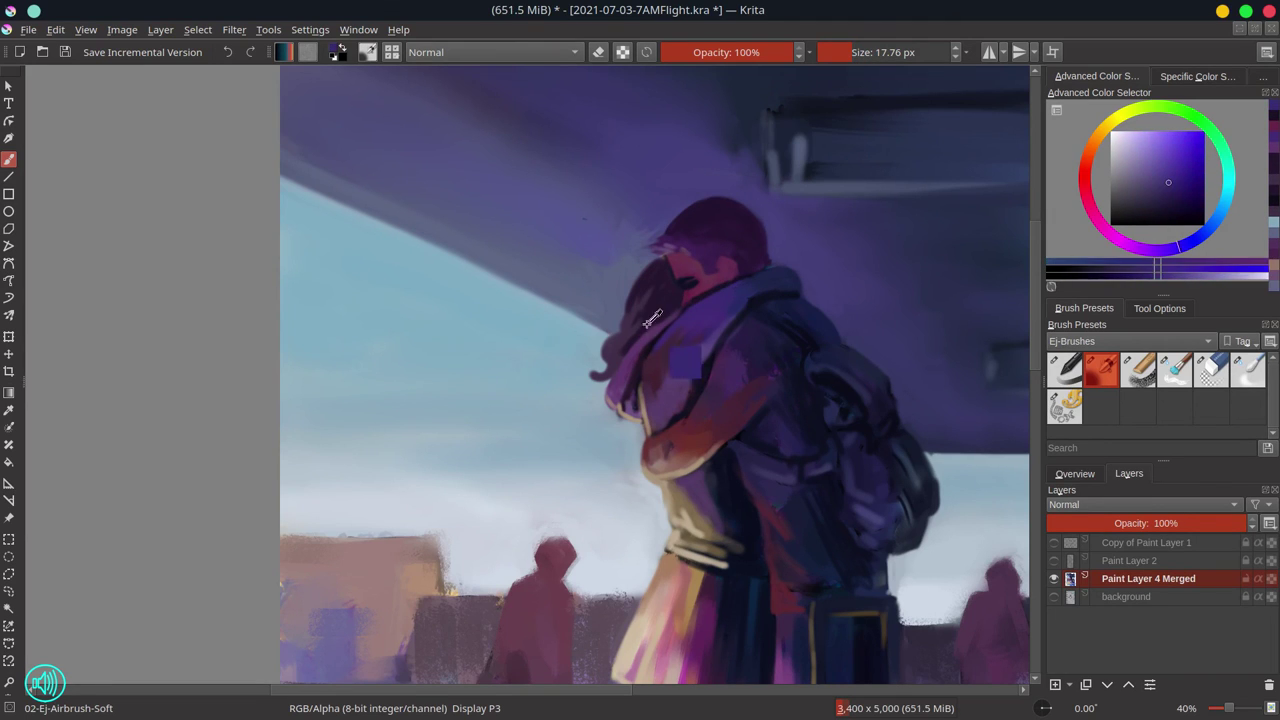
left_click(647, 325, "ctrl")
Add sampled warm beige highlights to the curled ends of the woman's hair at about 20 px.
left_click(665, 493, "ctrl")
left_click(668, 496, "ctrl")
mouse_move(663, 487)
left_mouse_down()
mouse_move(668, 500)
mouse_move(648, 487)
left_mouse_up()
left_click(648, 490, "ctrl")
left_click_drag(648, 487, 644, 486)
left_click(617, 409, "ctrl")
left_click_drag(612, 385, 609, 377, "shift")
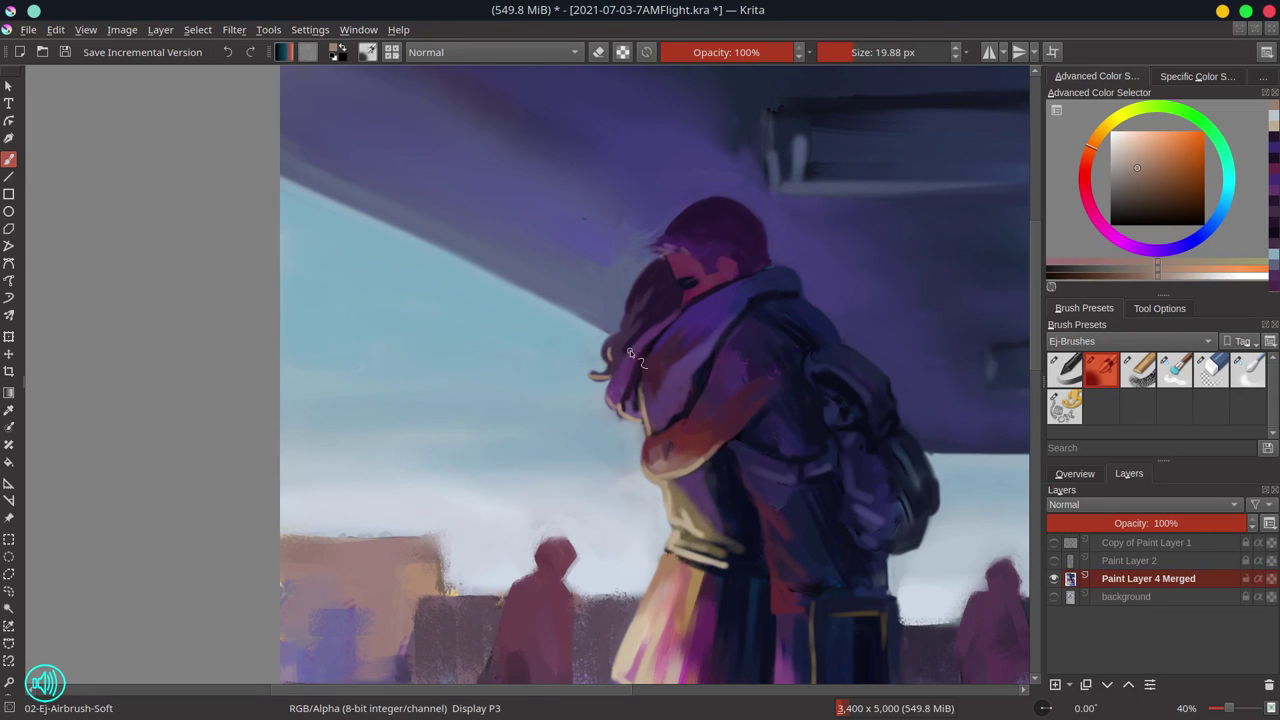
left_click(612, 380, "ctrl")
left_click_drag(611, 378, 604, 376)
Save the painting, show its overview and mirror the view to check the composition.
mouse_move(668, 326)
left_mouse_down("ctrl")
mouse_move(688, 471)
mouse_move(685, 453)
left_mouse_up("ctrl")
key("ctrl+s")
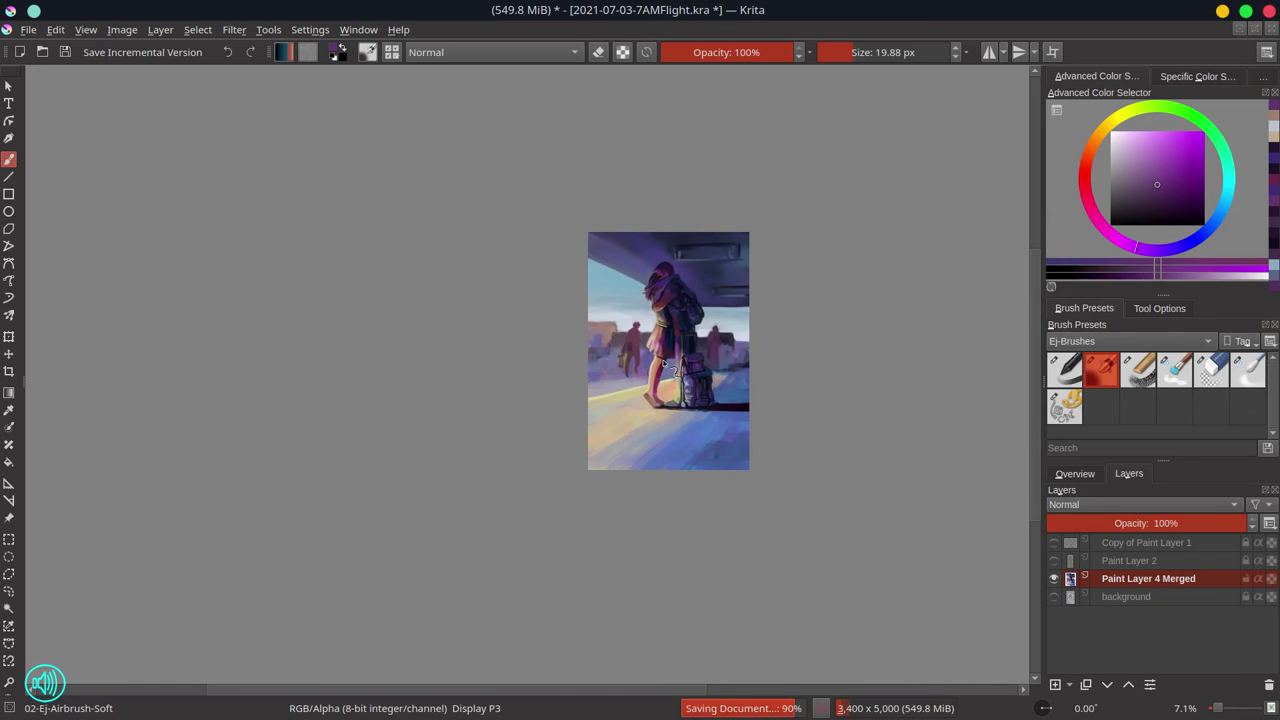
left_click(1075, 474)
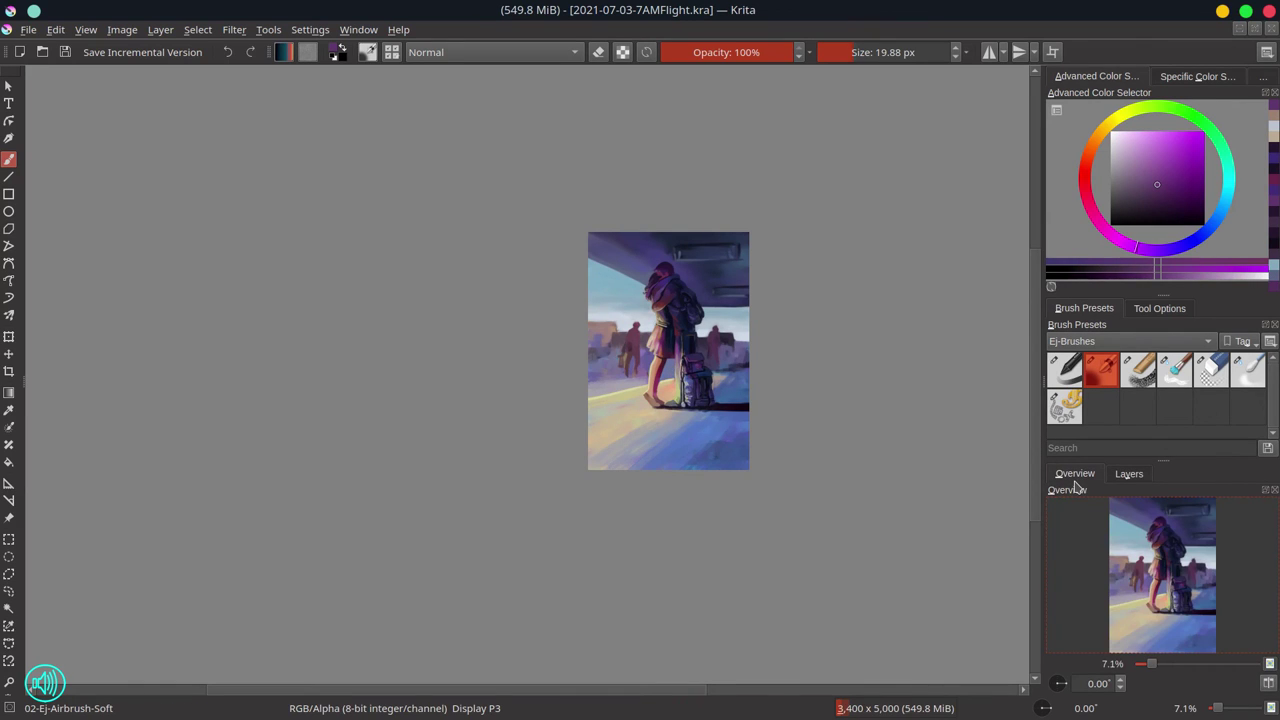
key("m")
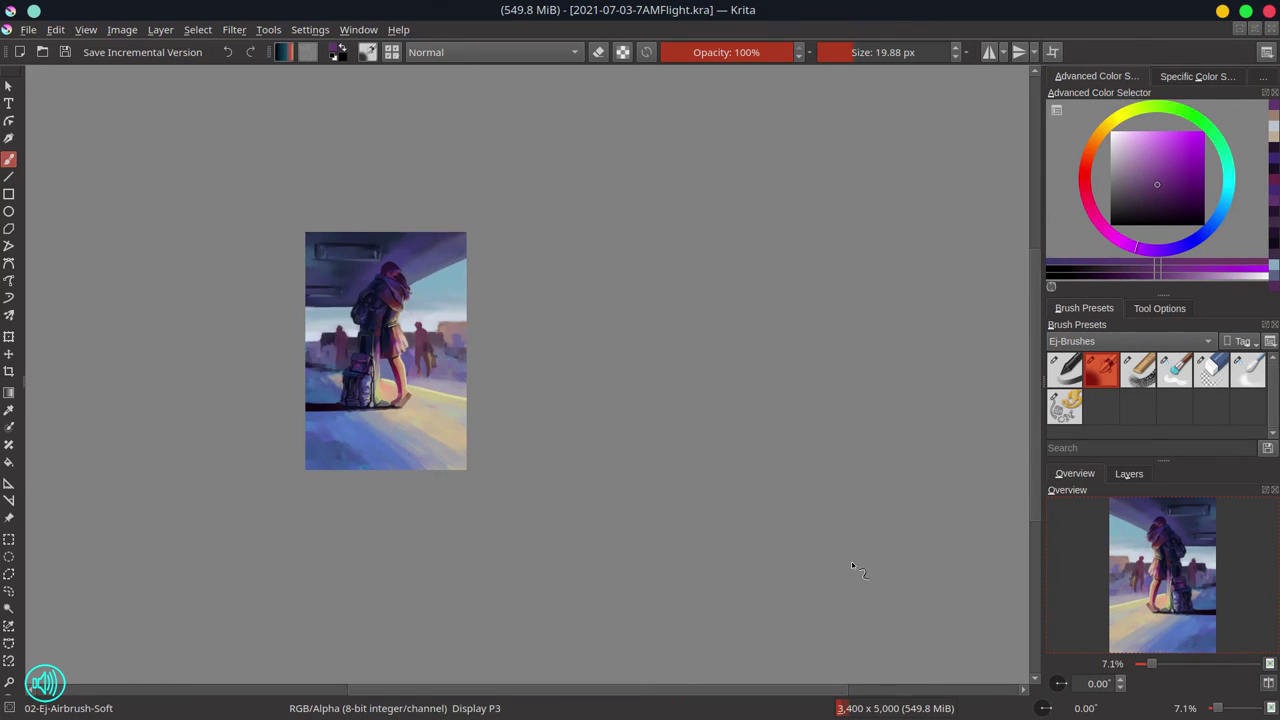